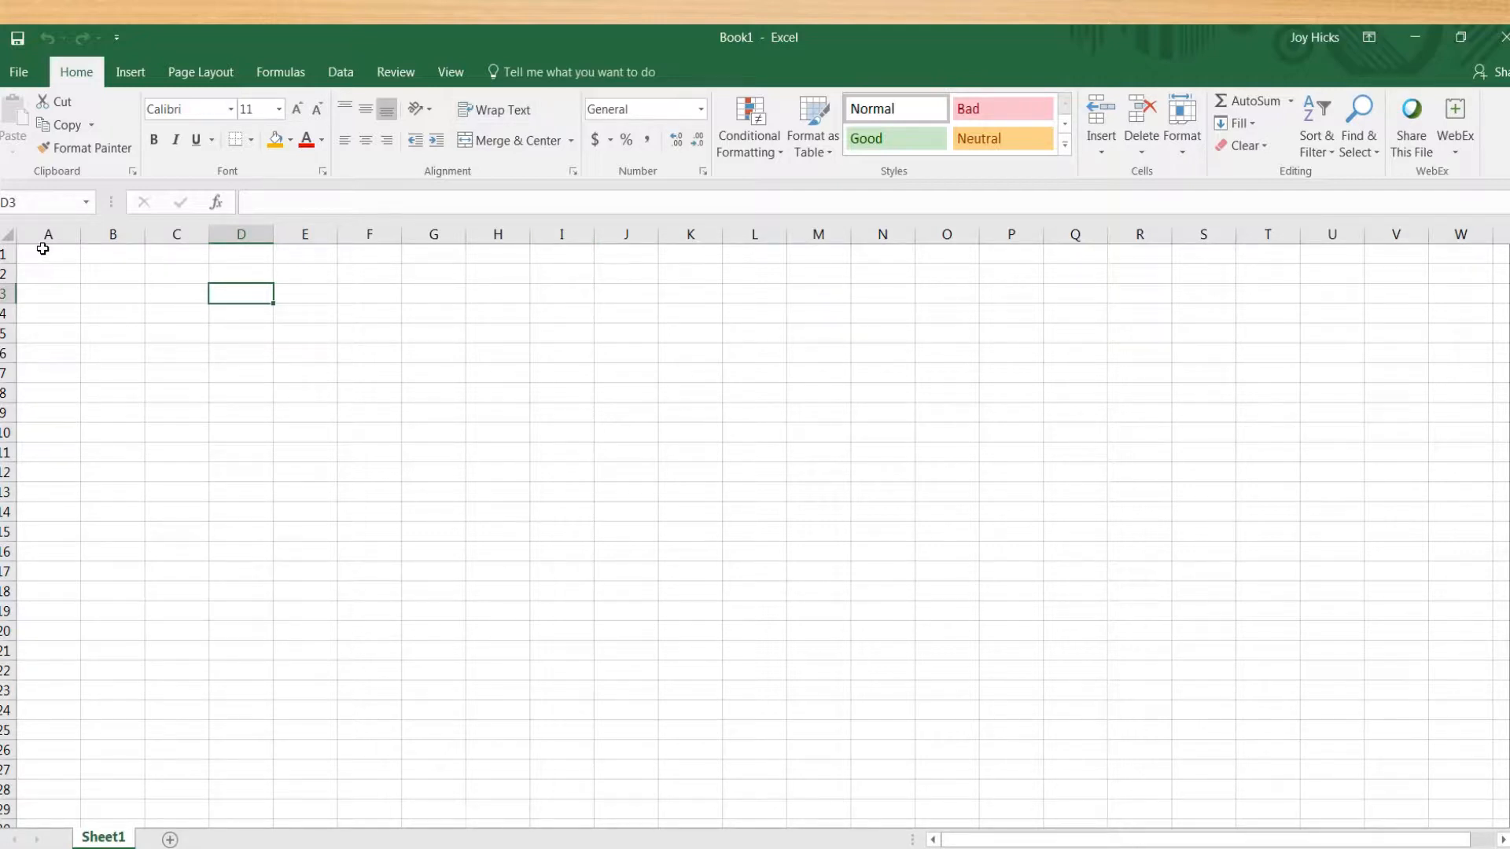
- Enter the column heading "Account Name" in cell A2
{"action": "left_click", "coordinate": [186, 289]}
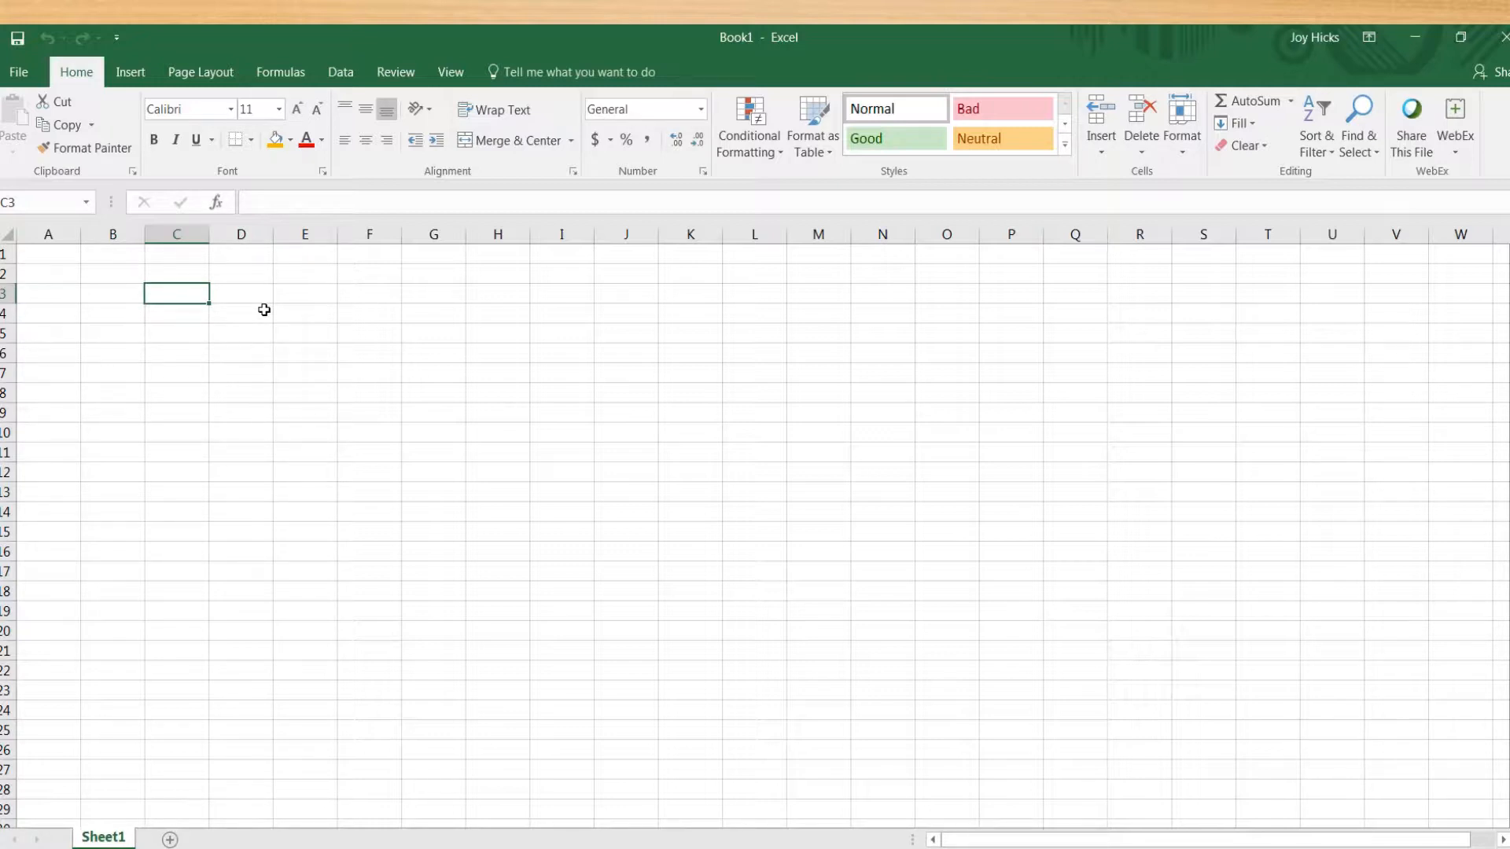
{"action": "left_click", "coordinate": [64, 275]}
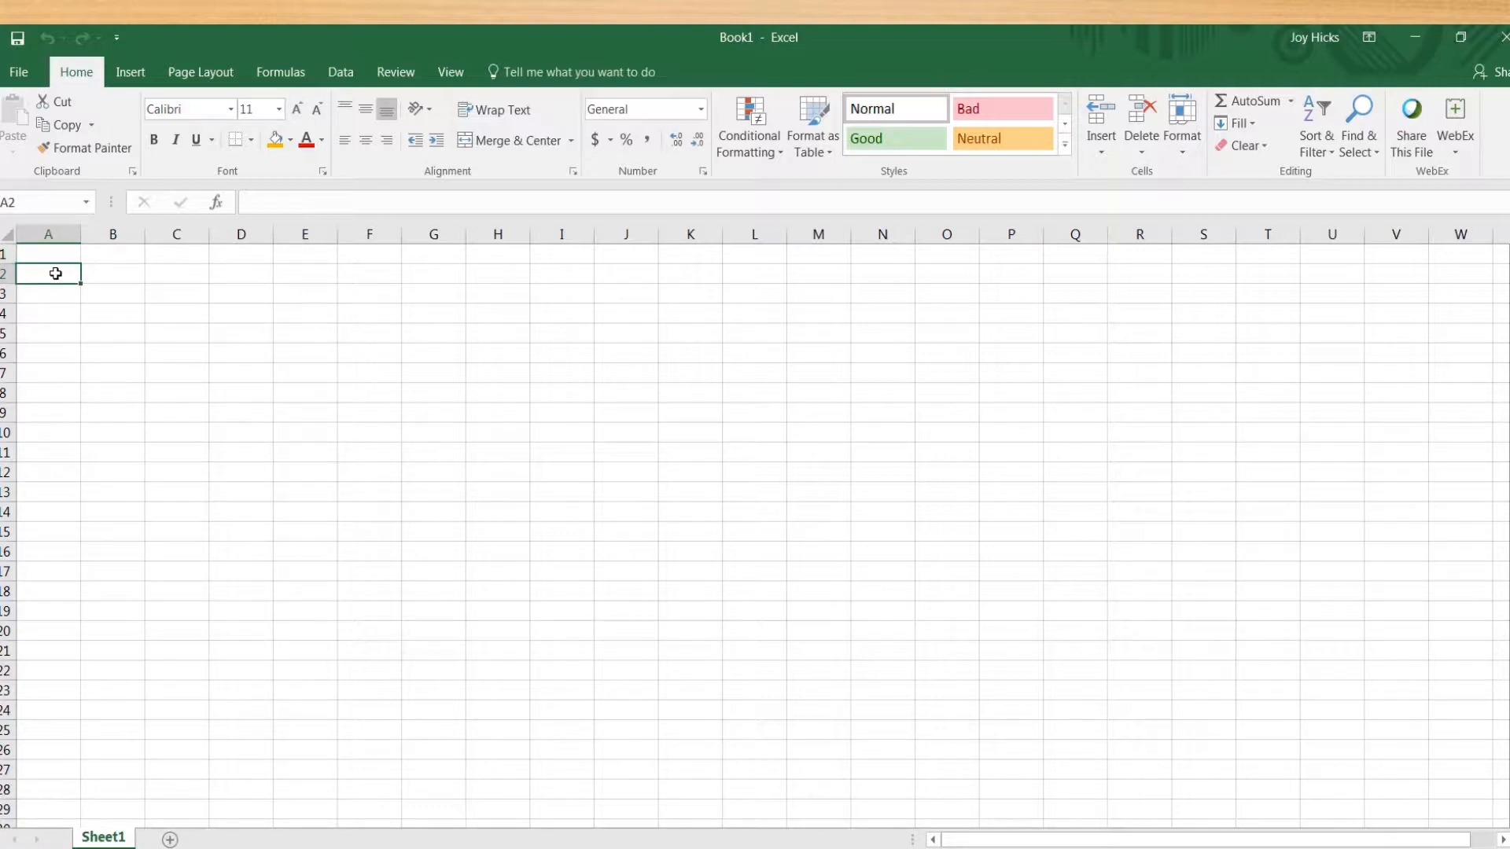
{"action": "type", "text": "A"}
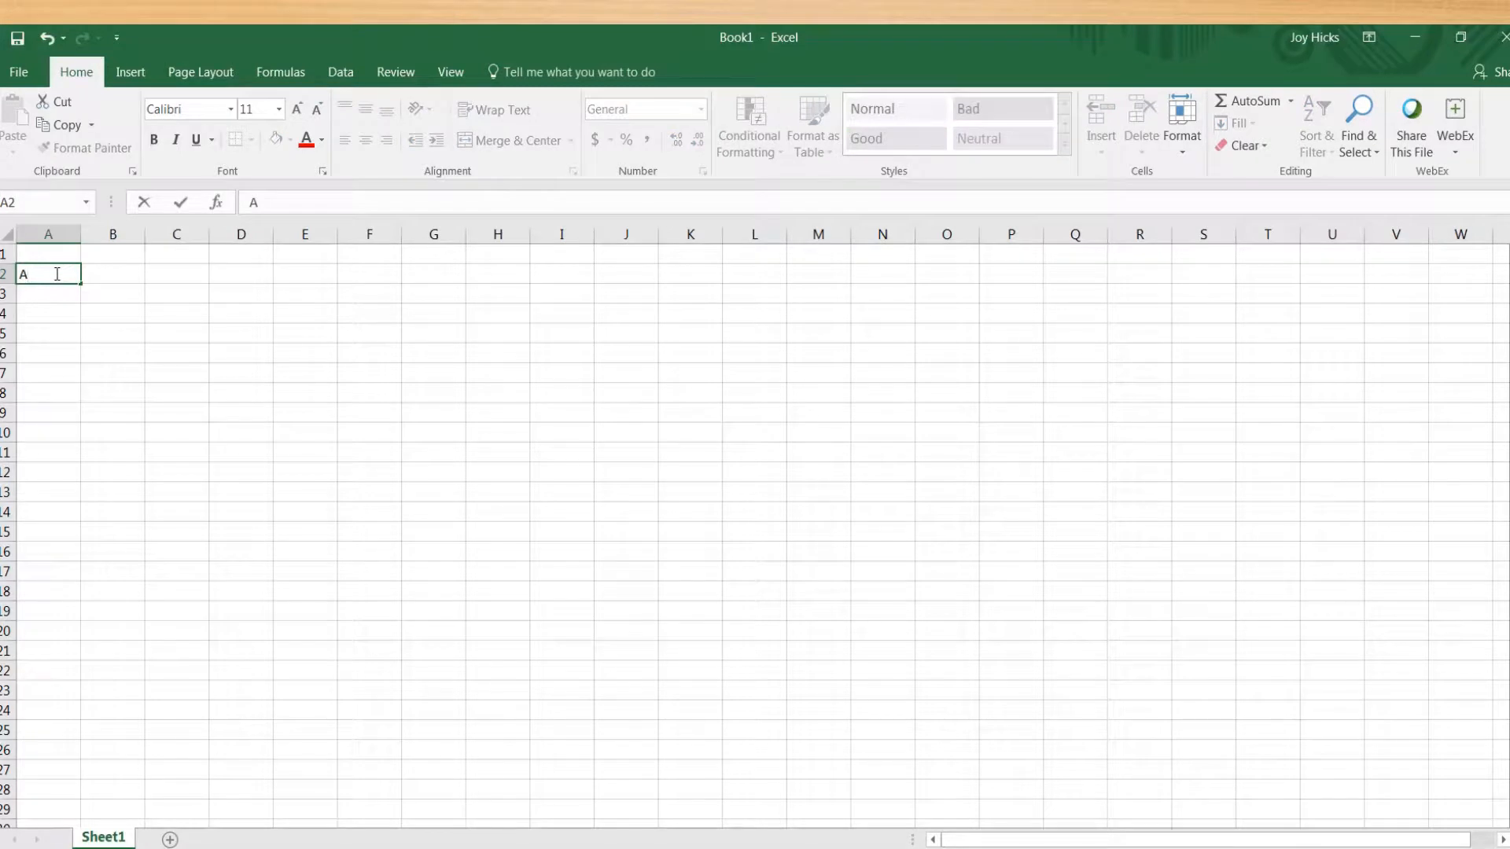
{"action": "type", "text": "ccount name"}
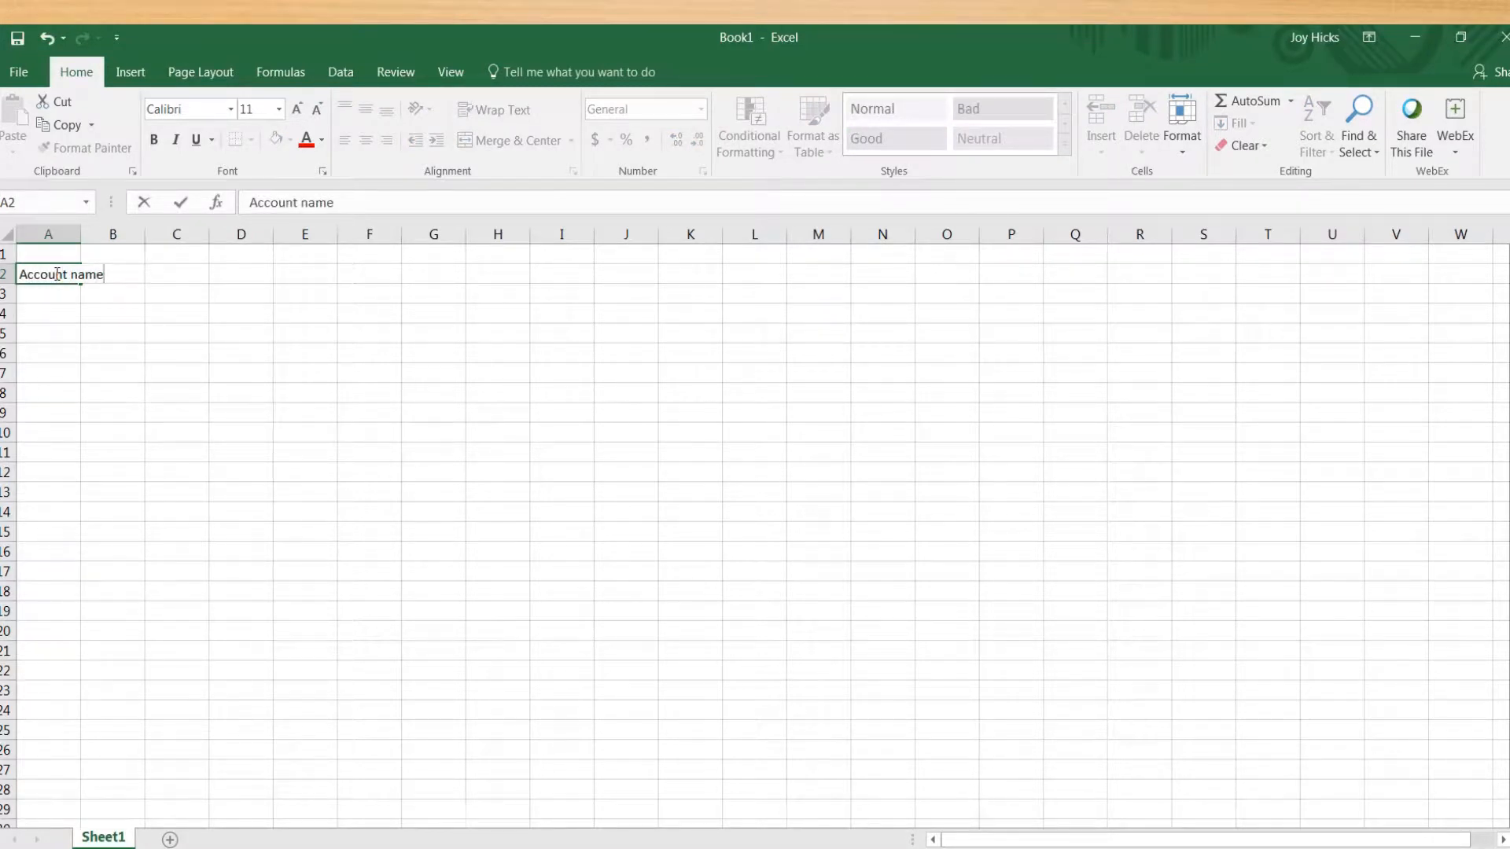
{"action": "key", "text": "BackSpace"}
{"action": "key", "text": "BackSpace"}
{"action": "key", "text": "BackSpace"}
{"action": "key", "text": "BackSpace"}
{"action": "type", "text": "Name"}
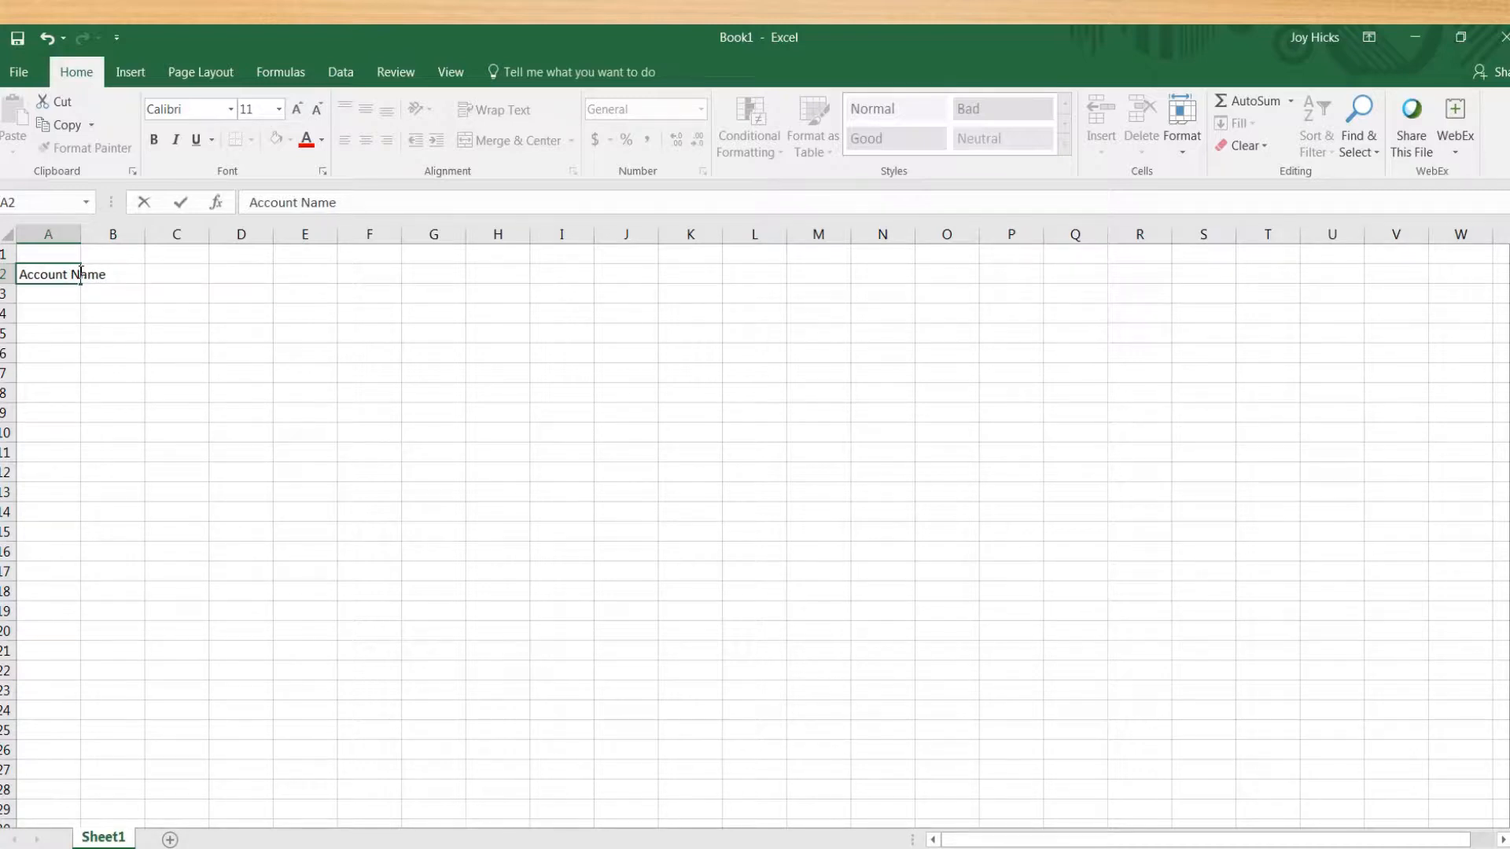
- Autofit the width of column A to the "Account Name" heading
{"action": "left_click", "coordinate": [93, 233]}
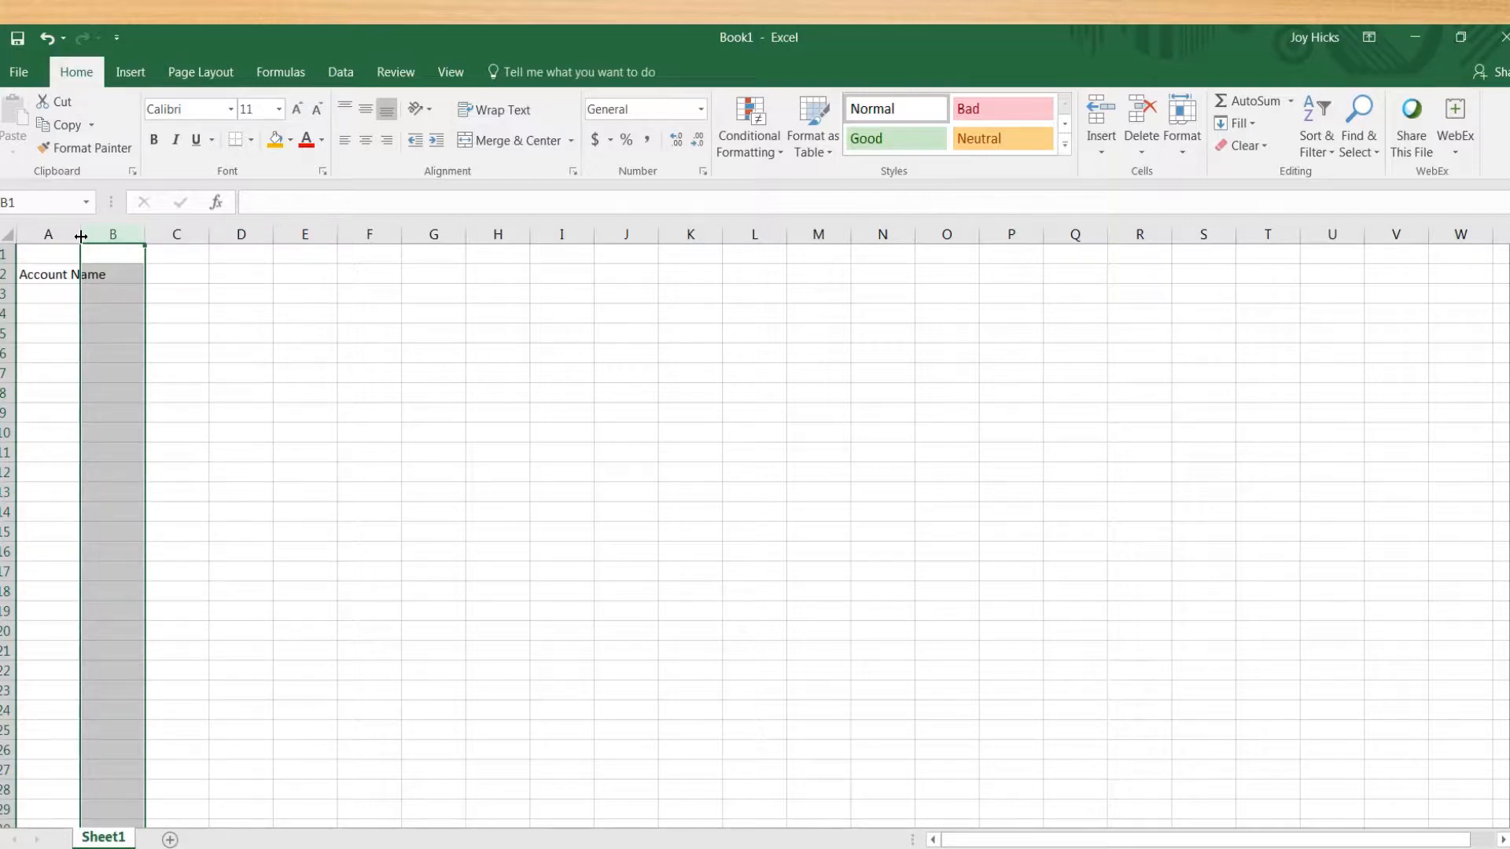
{"action": "left_click", "coordinate": [63, 230]}
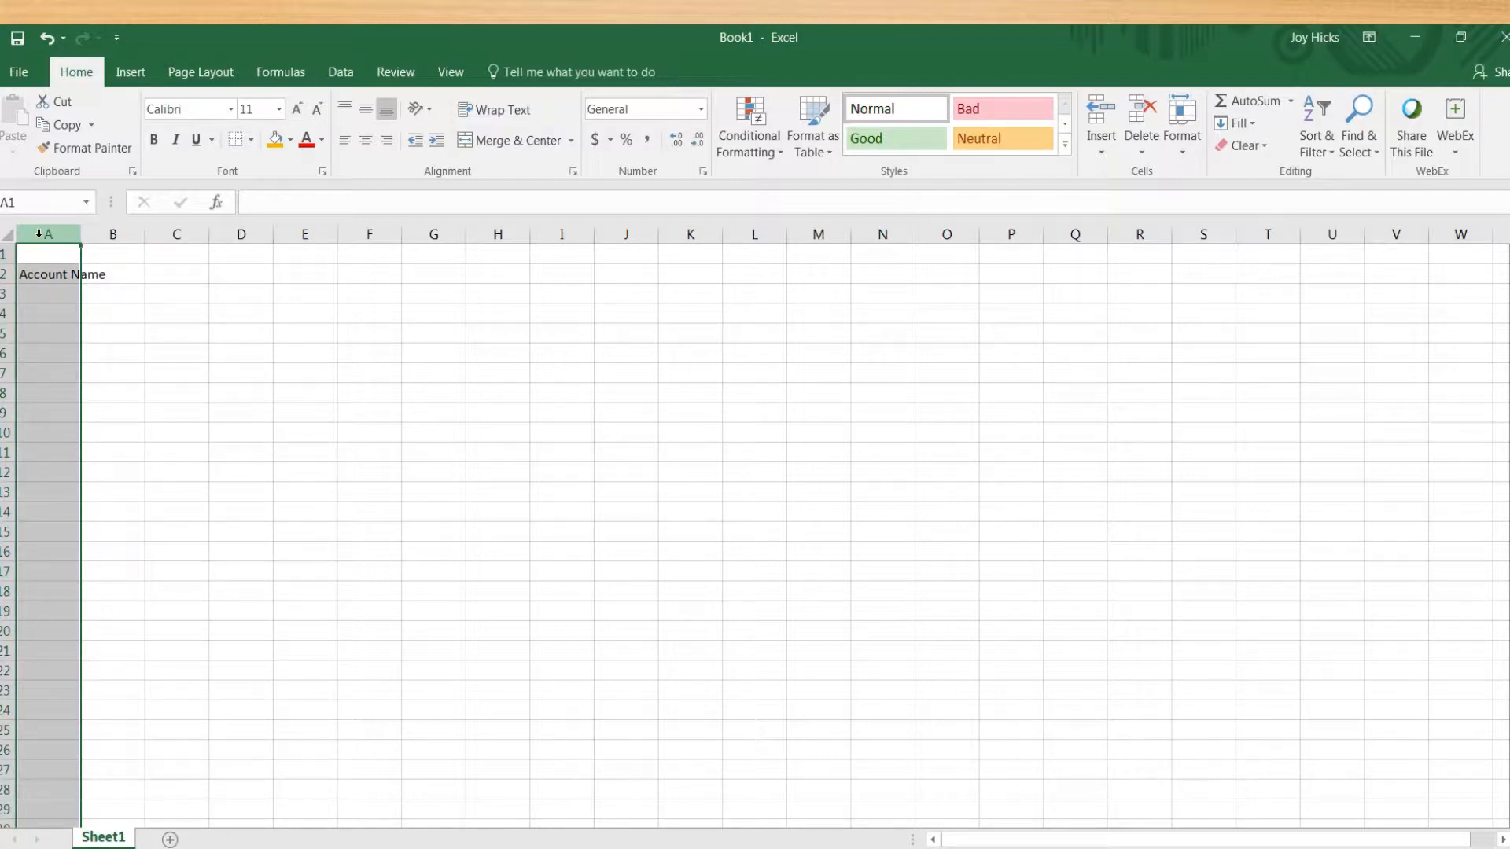
{"action": "left_click", "coordinate": [5, 275]}
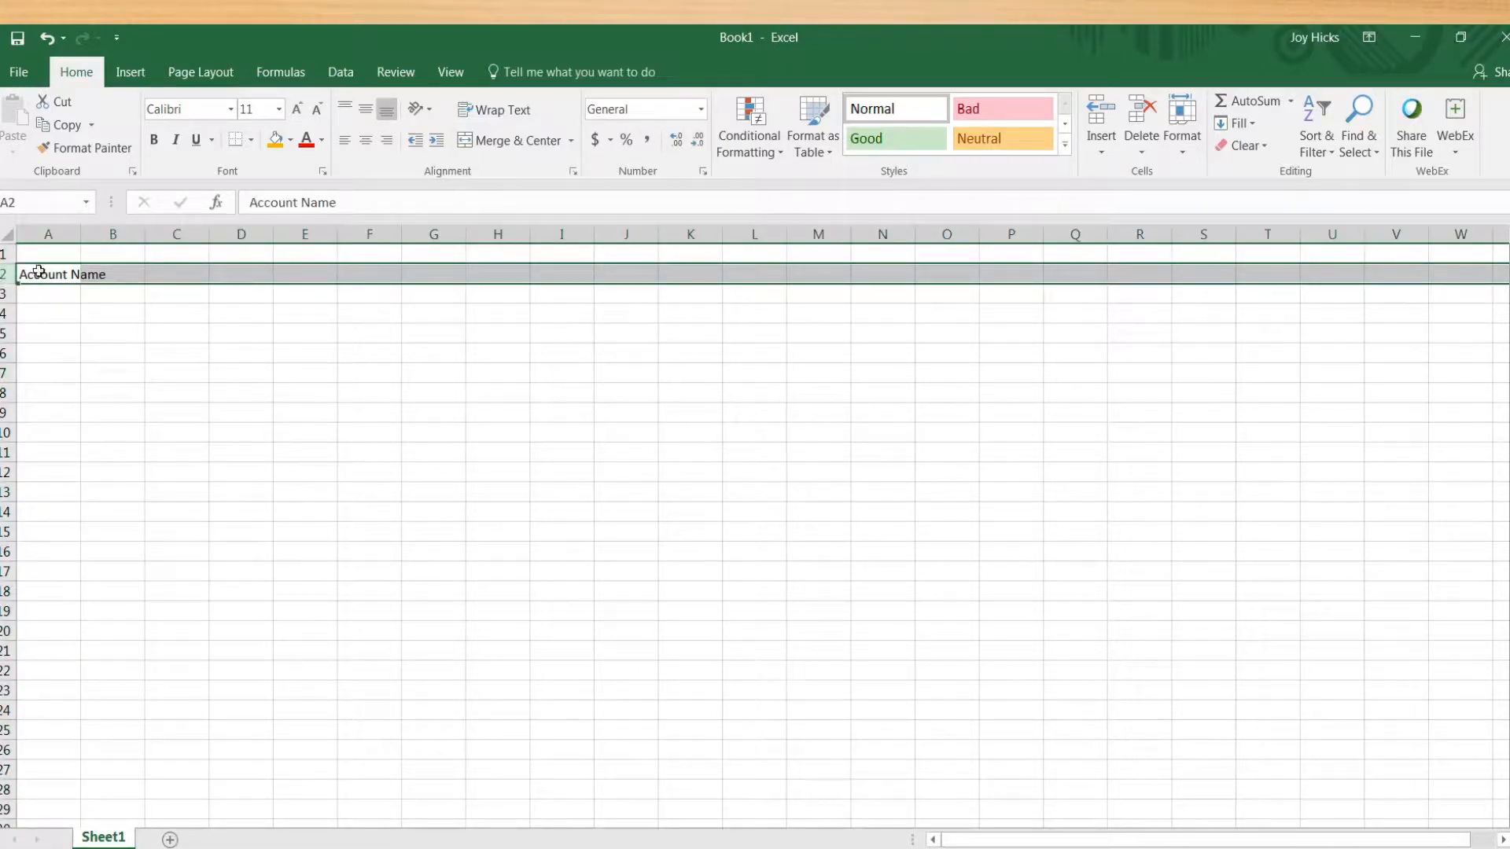
{"action": "left_click", "coordinate": [52, 227]}
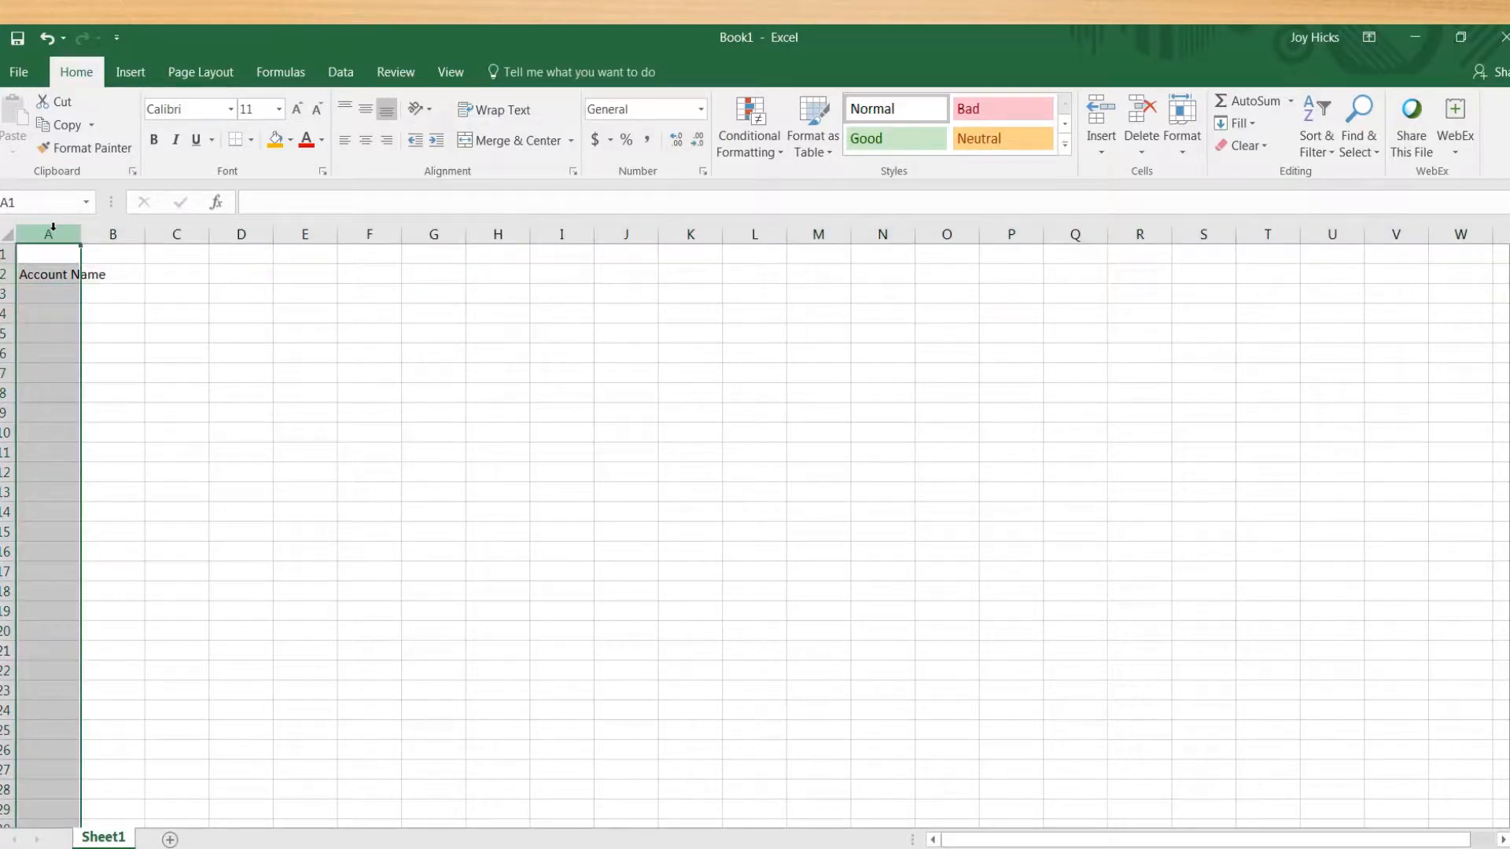
{"action": "left_click", "coordinate": [43, 277]}
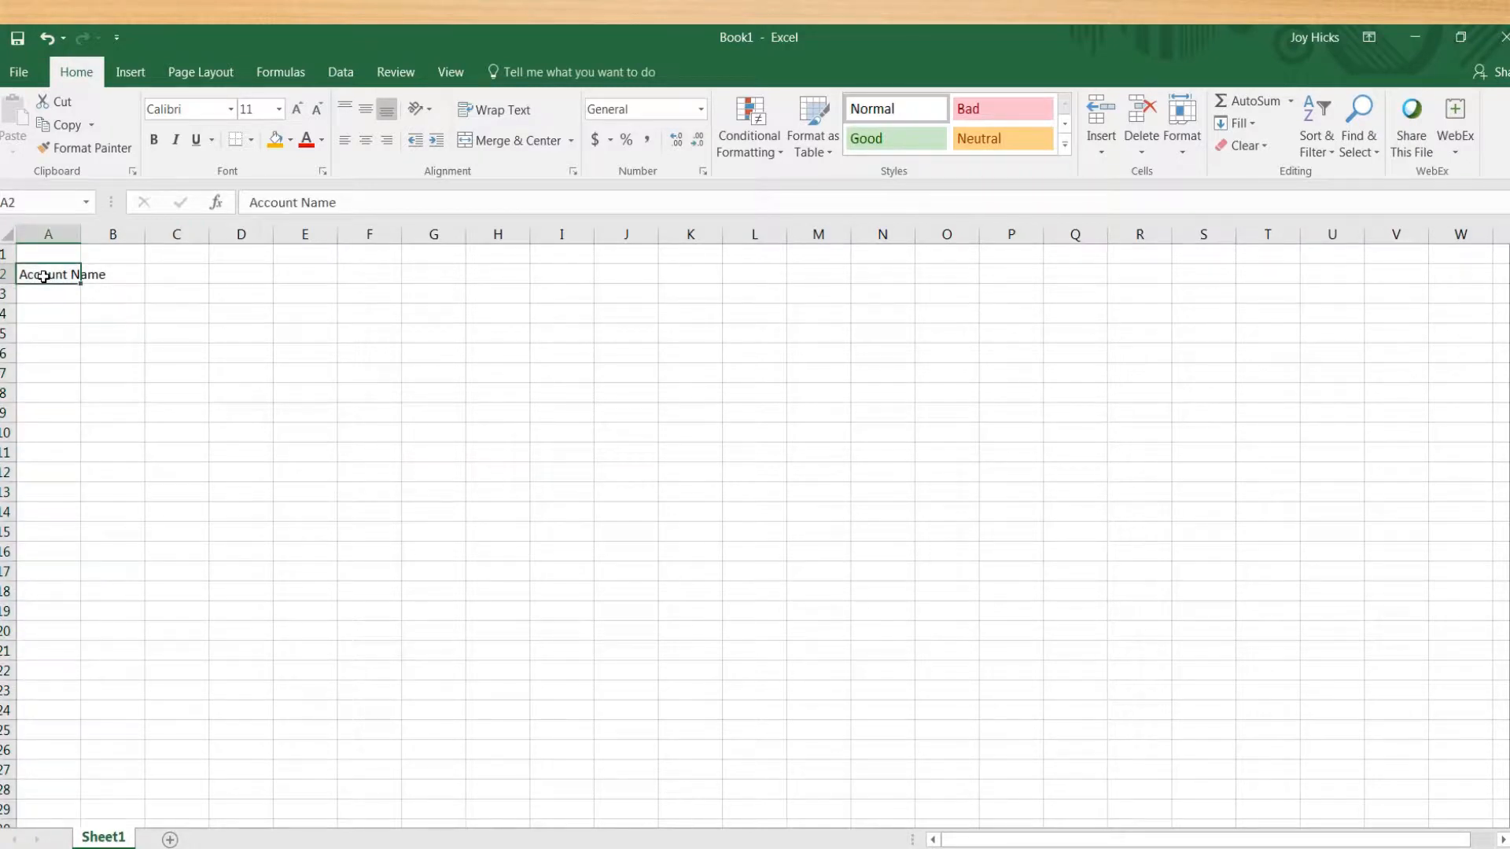
{"action": "double_click", "coordinate": [81, 234]}
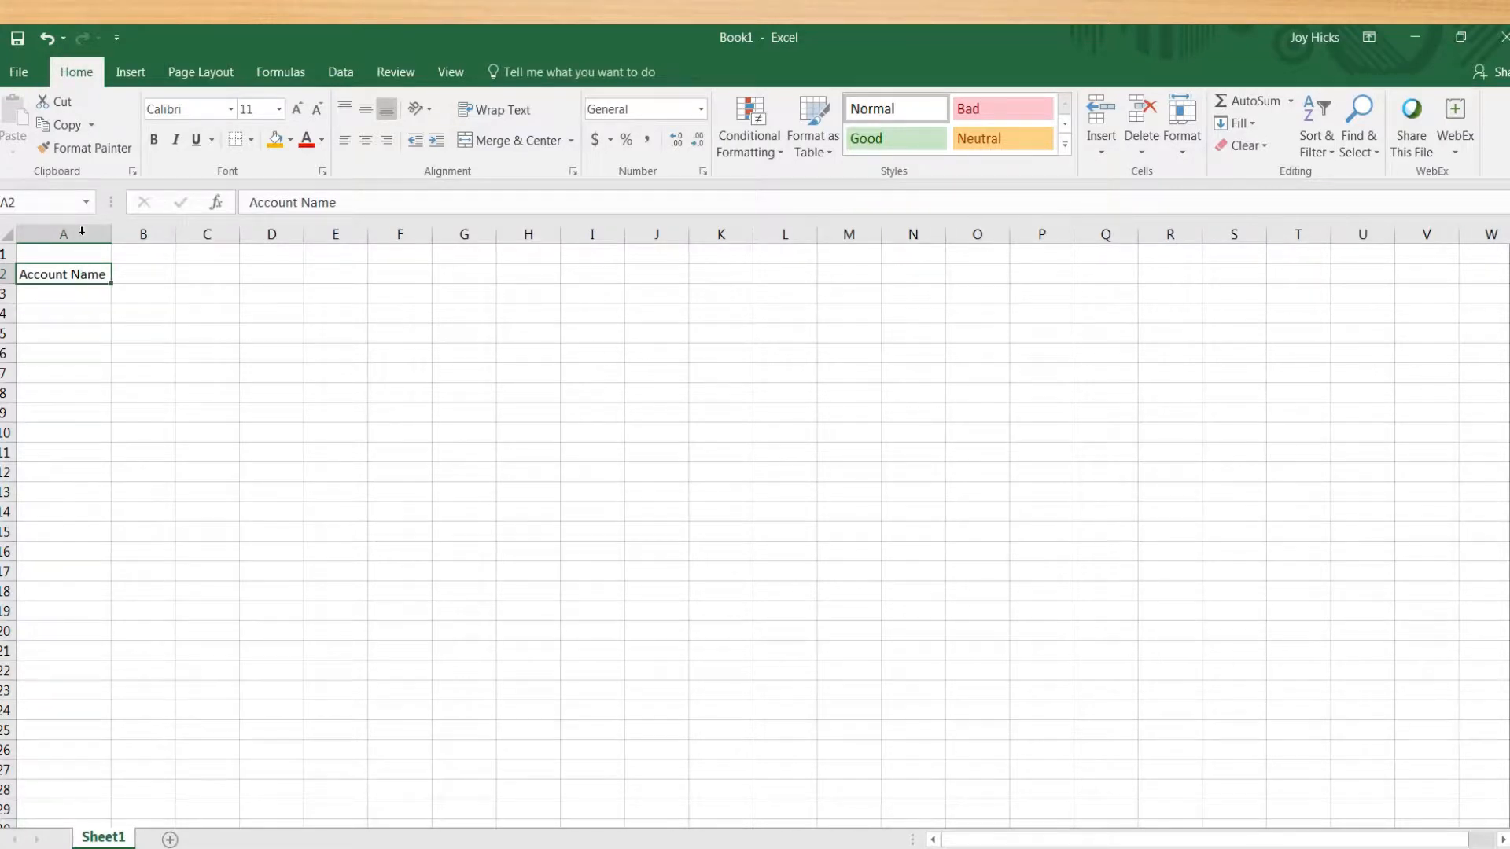
- Enter the column headings "Balance" in cell B2 and "Limit" in cell C2
{"action": "left_click", "coordinate": [150, 277]}
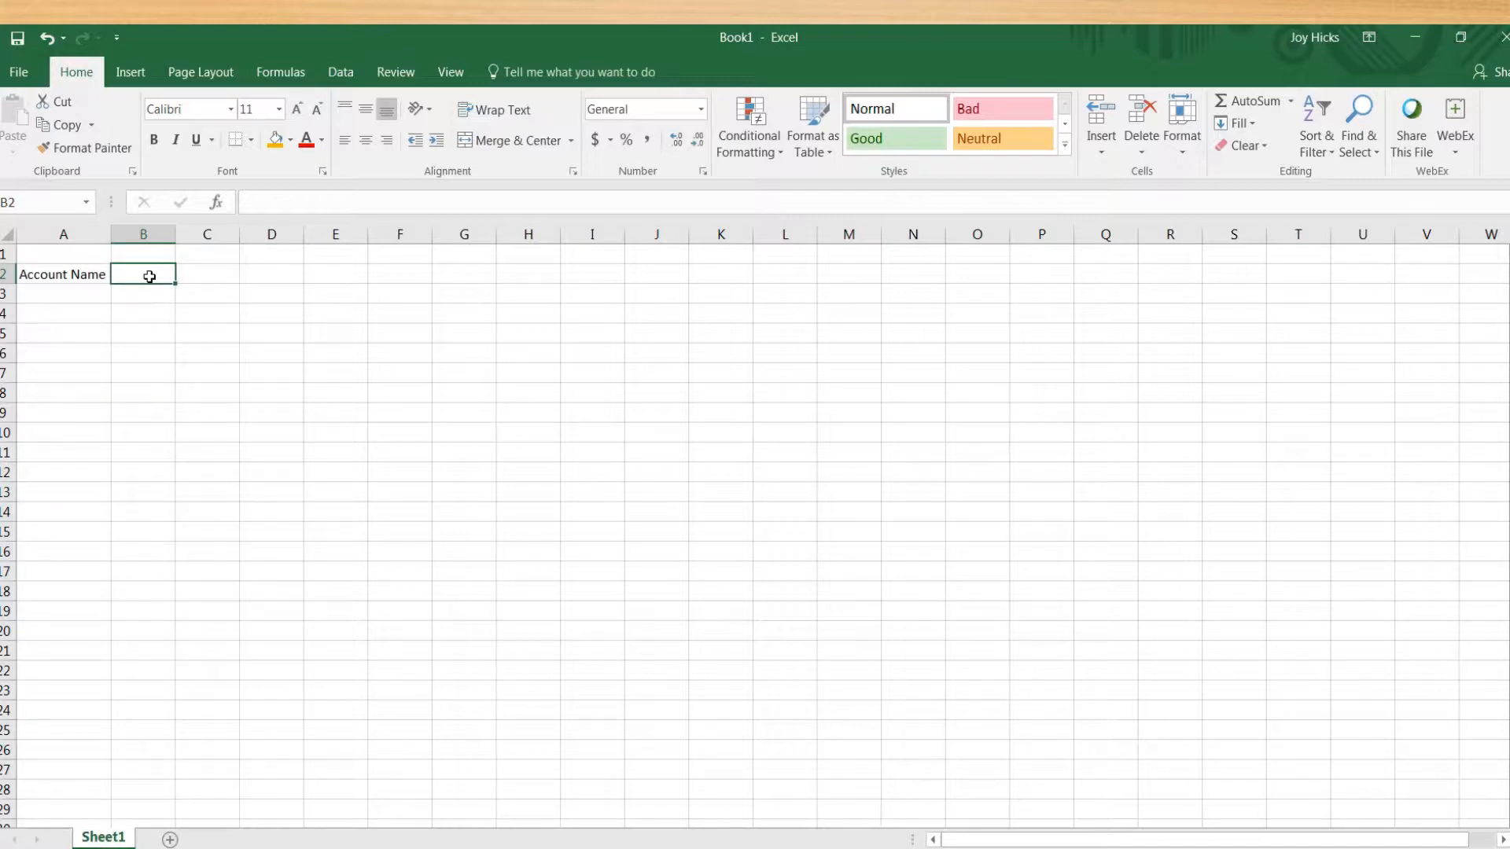
{"action": "type", "text": "Bala"}
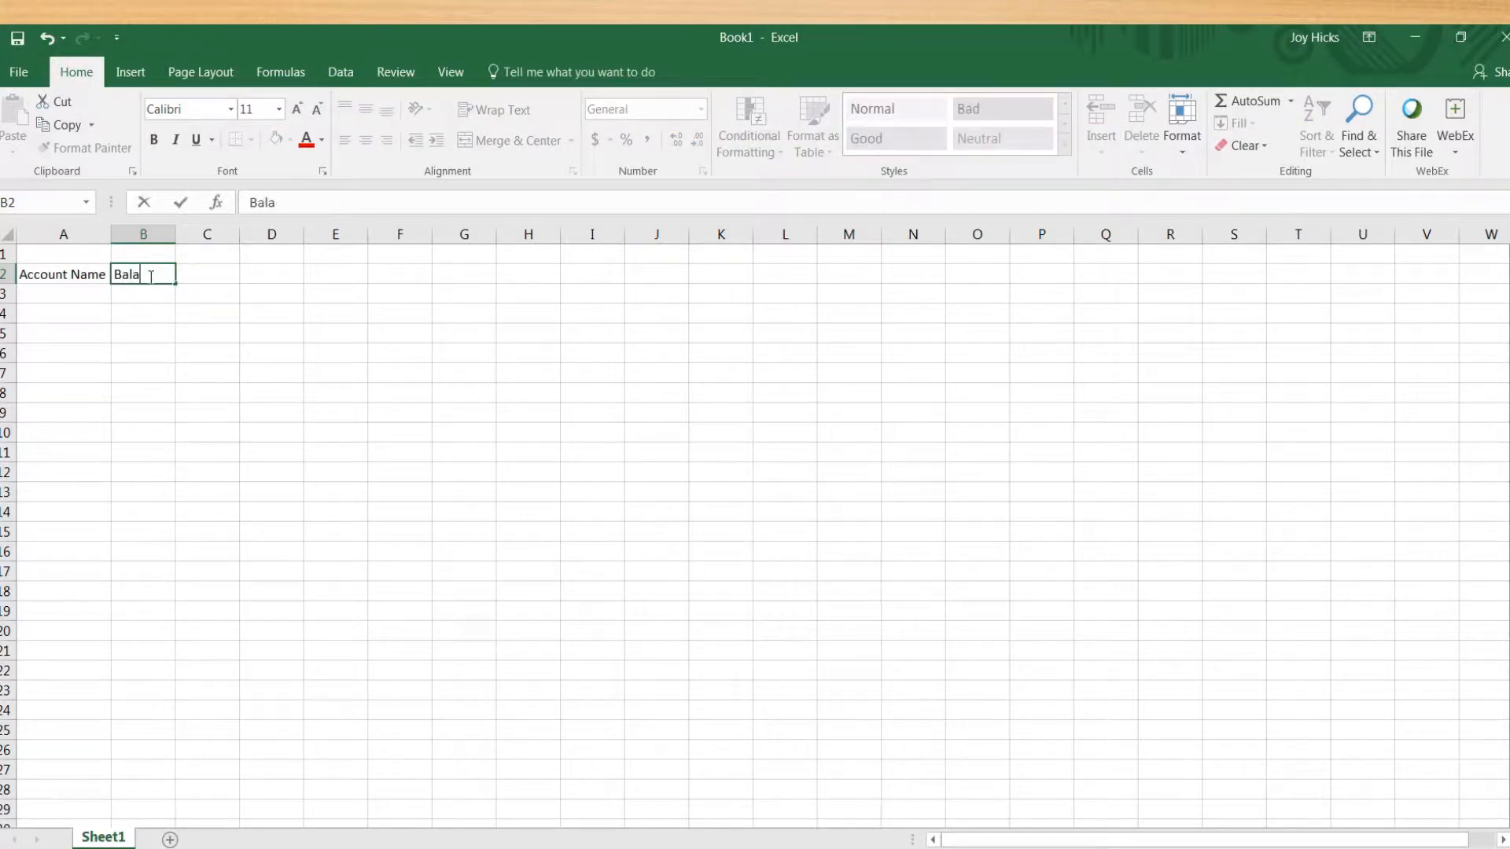
{"action": "type", "text": "nce"}
{"action": "key", "text": "Tab"}
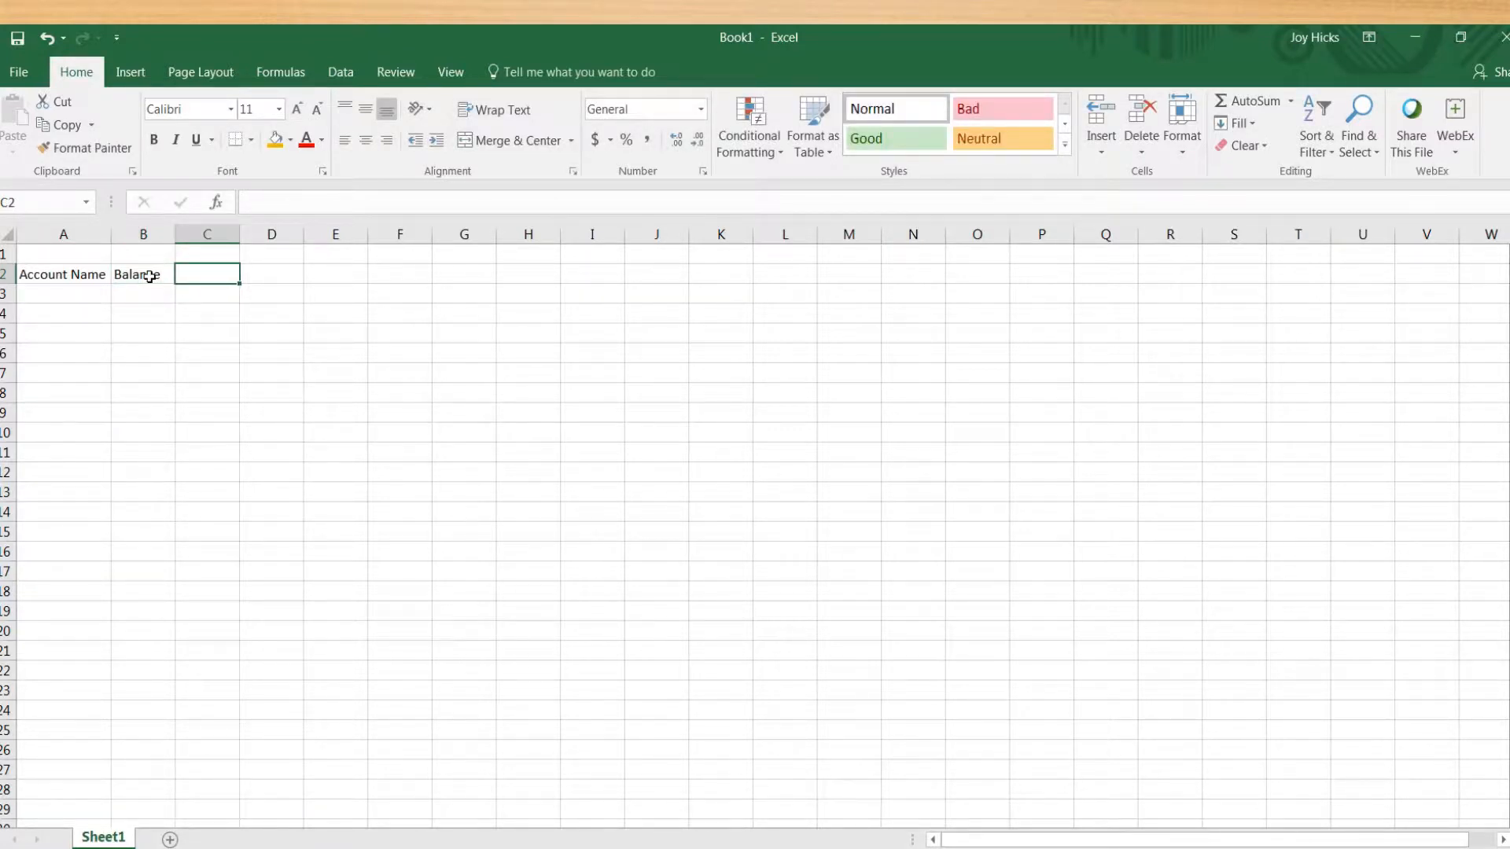
{"action": "double_click", "coordinate": [225, 272]}
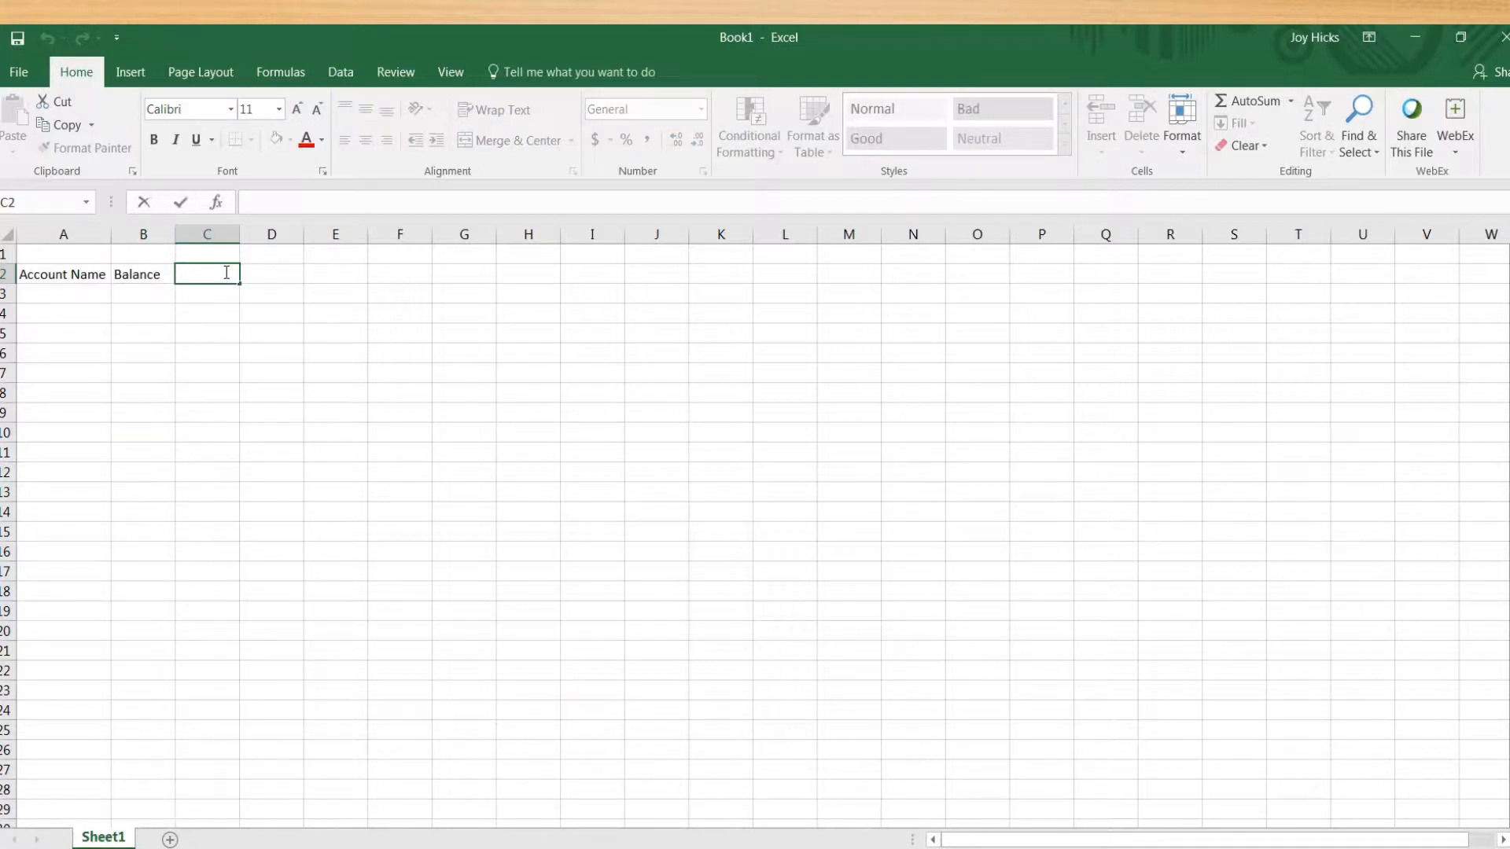
{"action": "type", "text": "Limit"}
{"action": "left_click", "coordinate": [262, 280]}
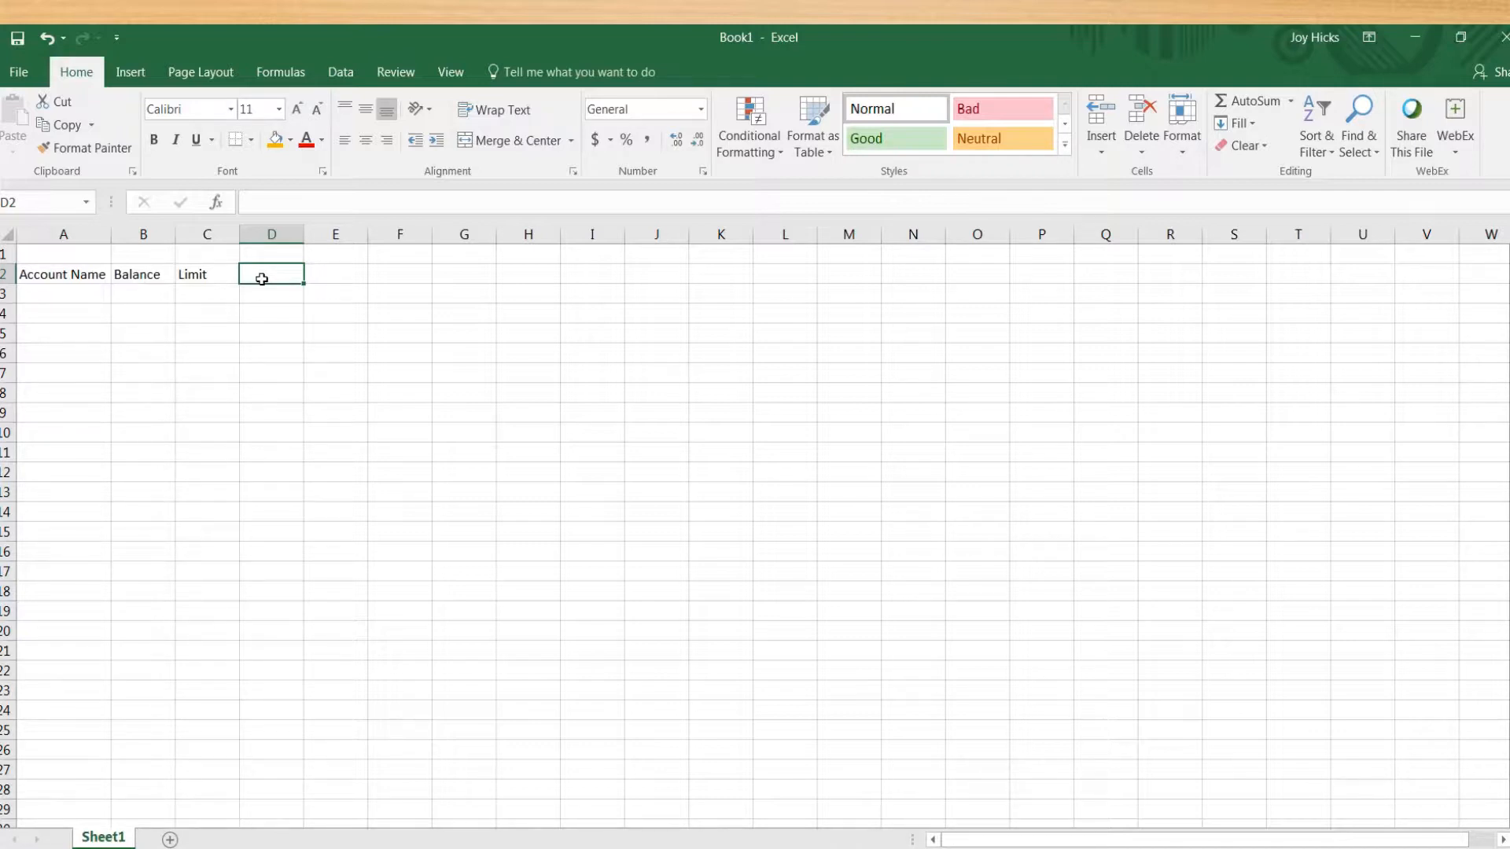
- Enter the heading "Utilization Percentage" in cell D2, widening column D and correcting the heading's spelling
{"action": "left_click", "coordinate": [162, 270]}
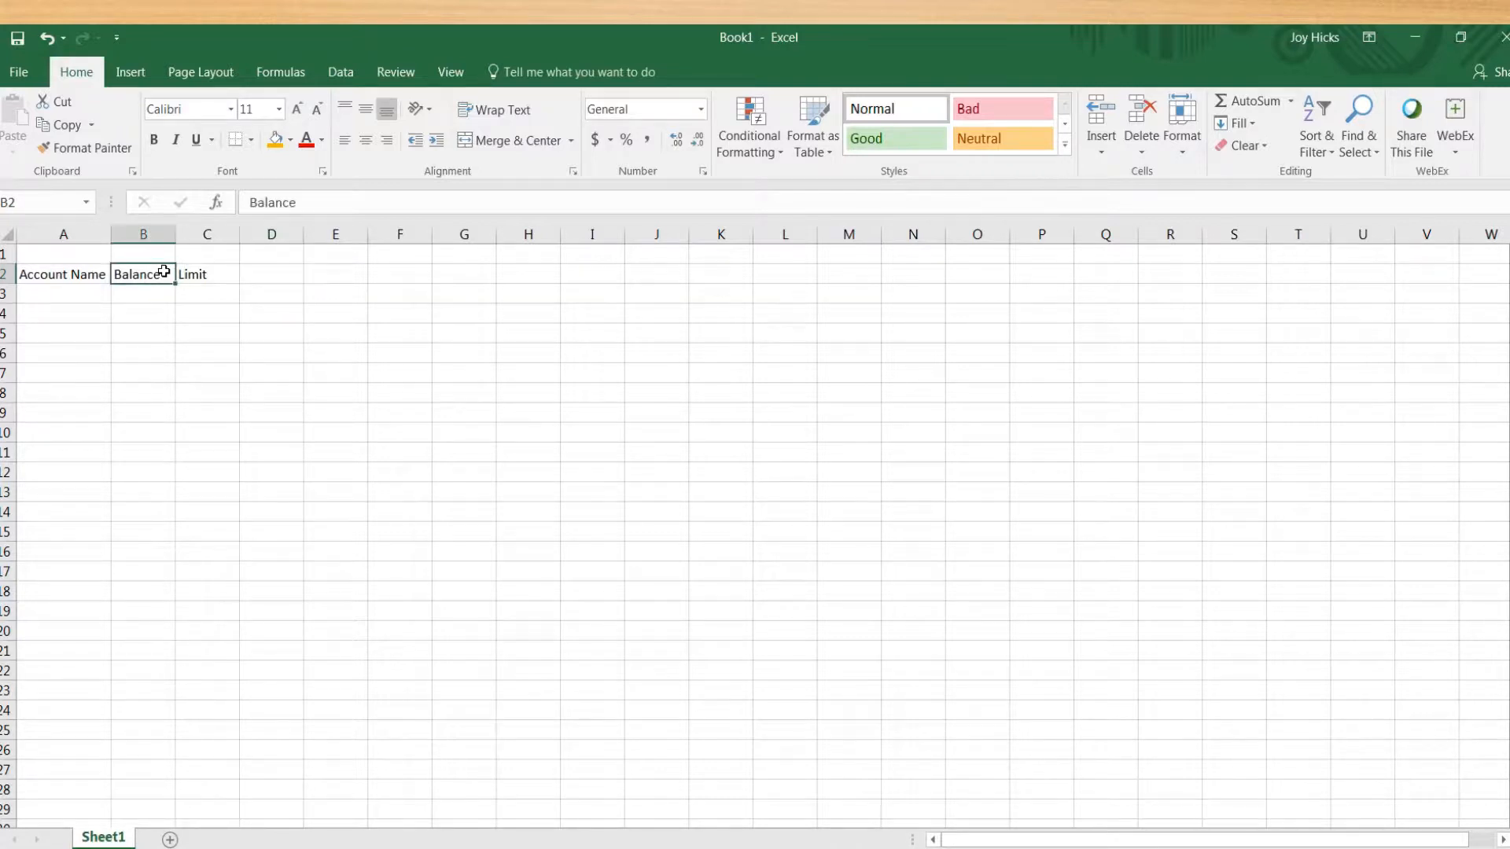
{"action": "left_click", "coordinate": [210, 278]}
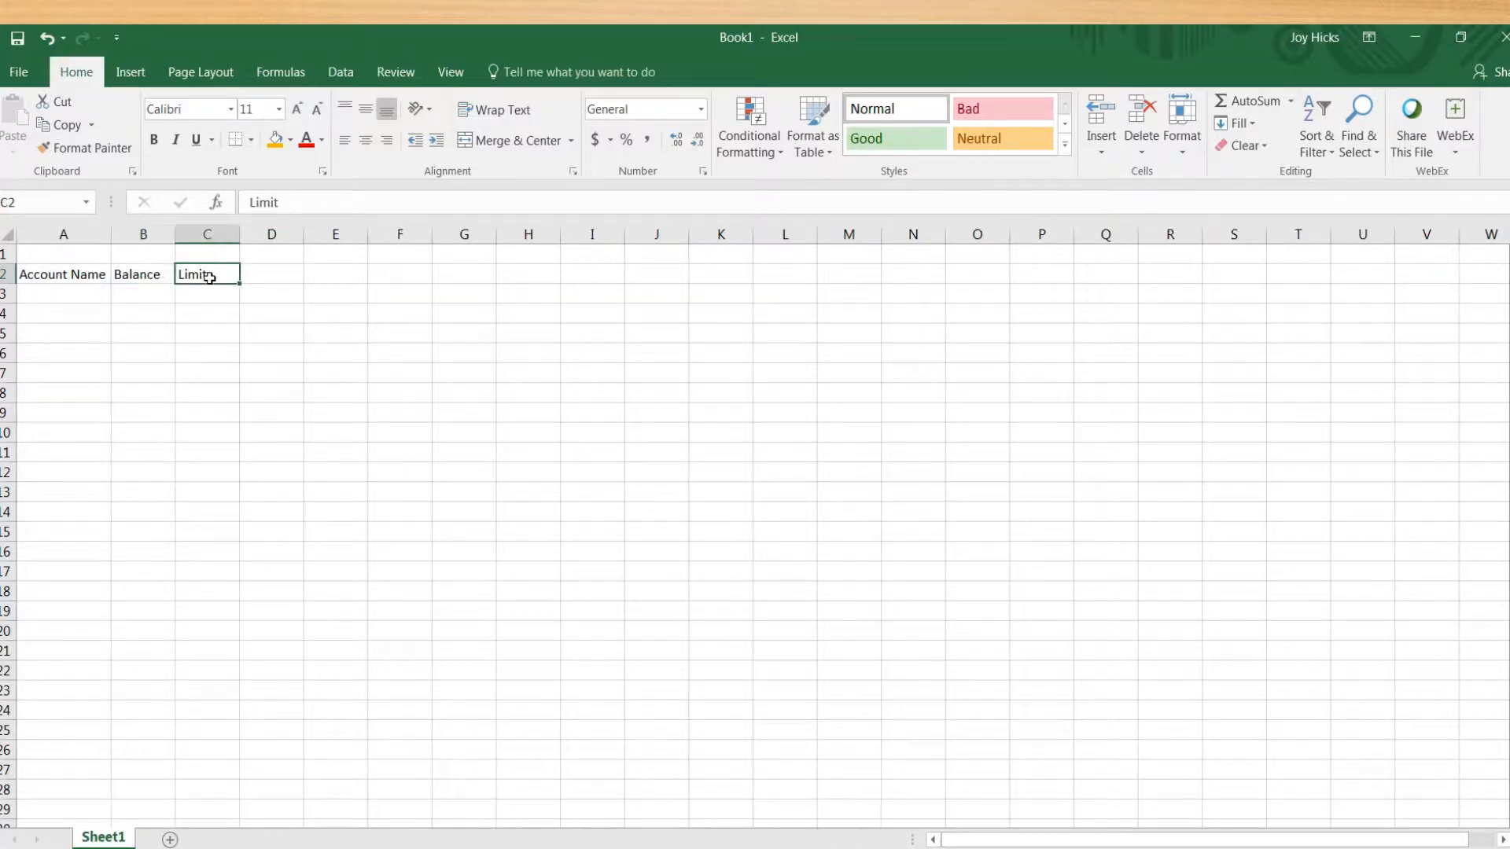
{"action": "left_click", "coordinate": [268, 274]}
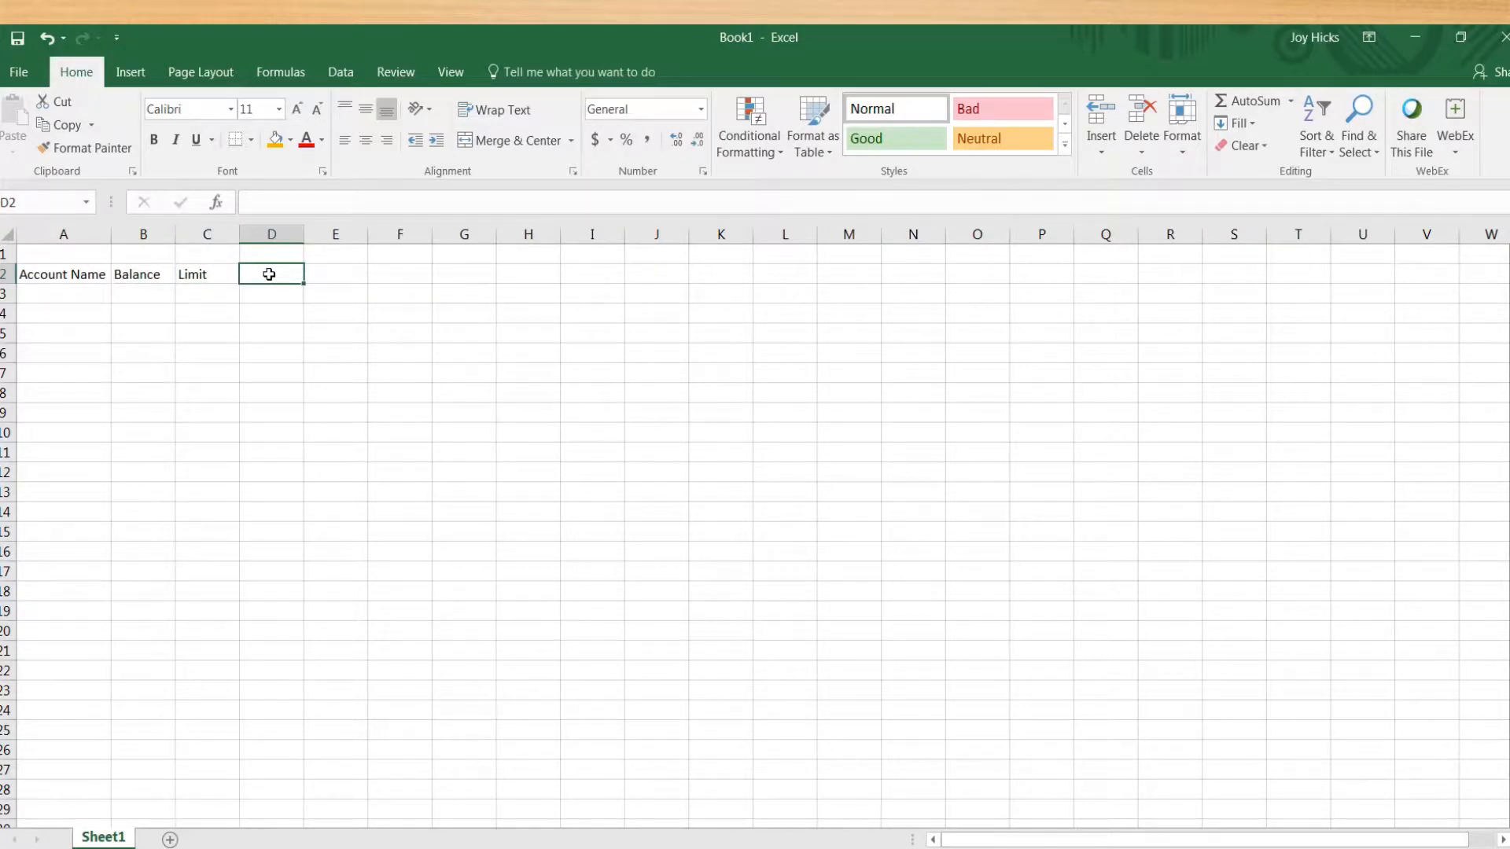
{"action": "type", "text": "U"}
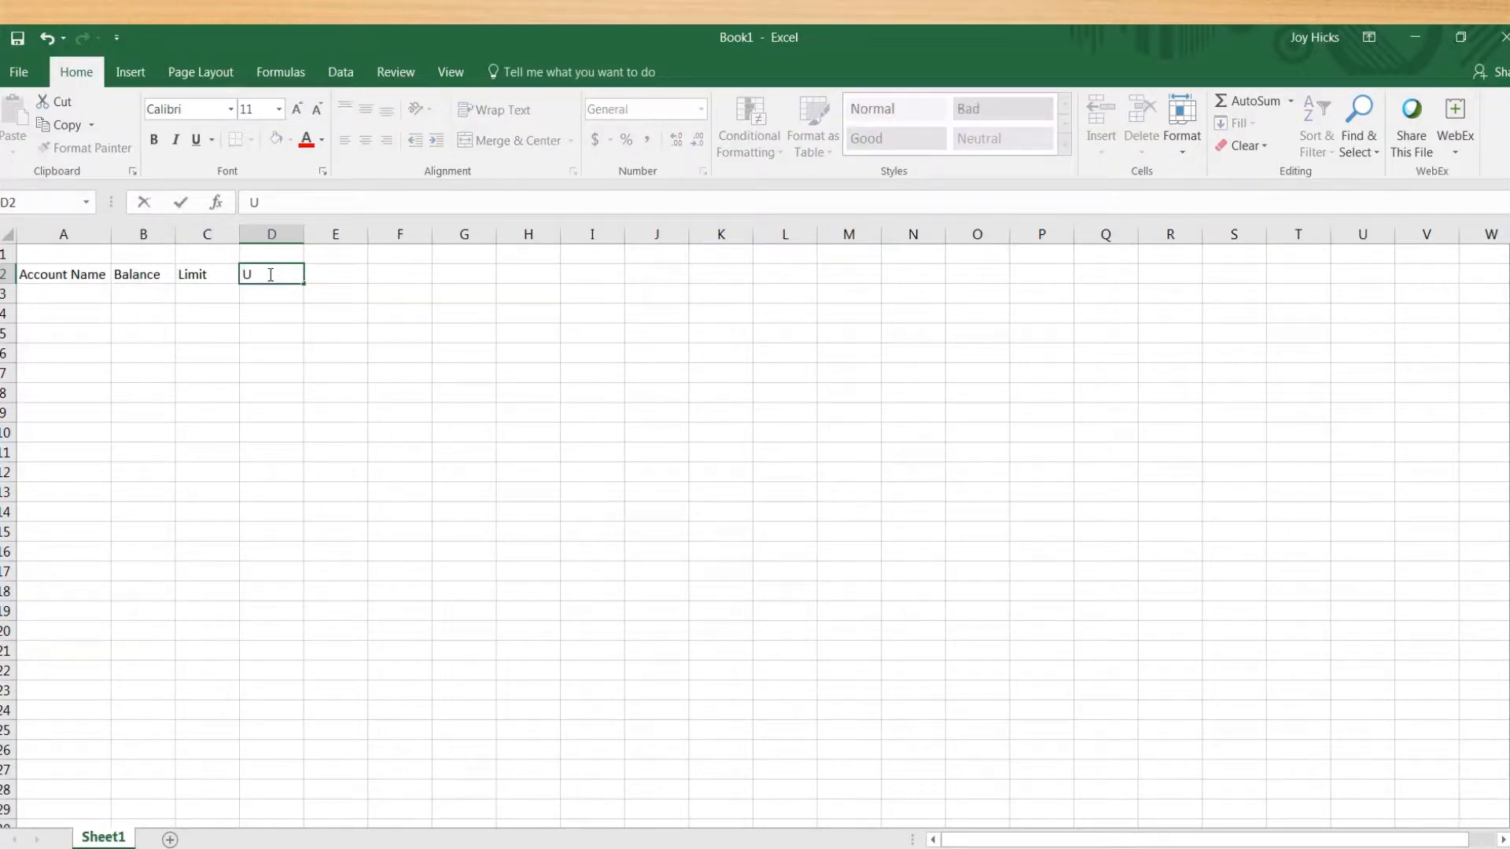
{"action": "type", "text": "tilizatio Per"}
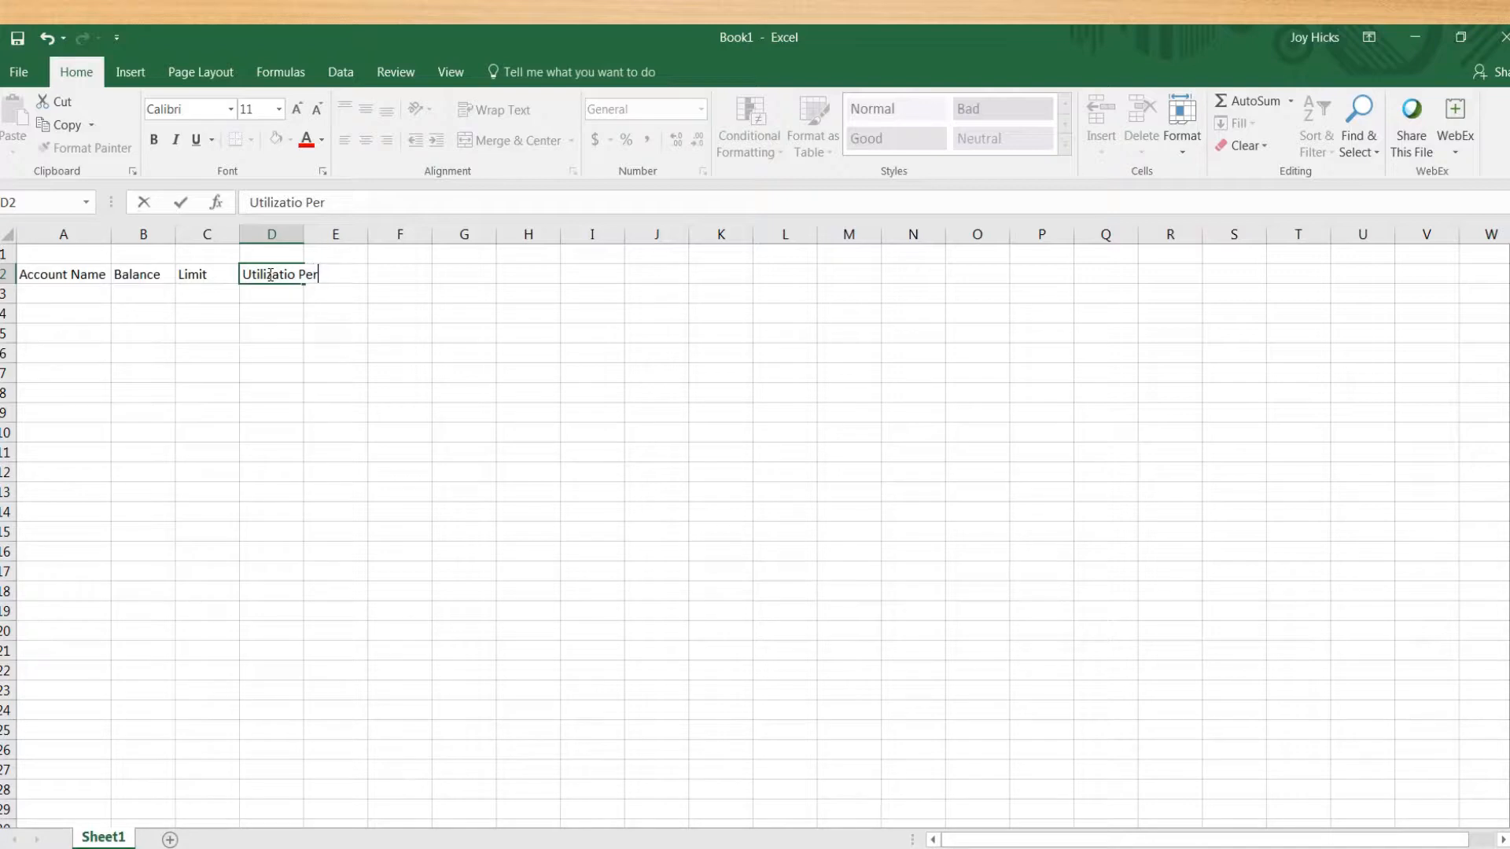
{"action": "type", "text": "centage"}
{"action": "key", "text": "Return"}
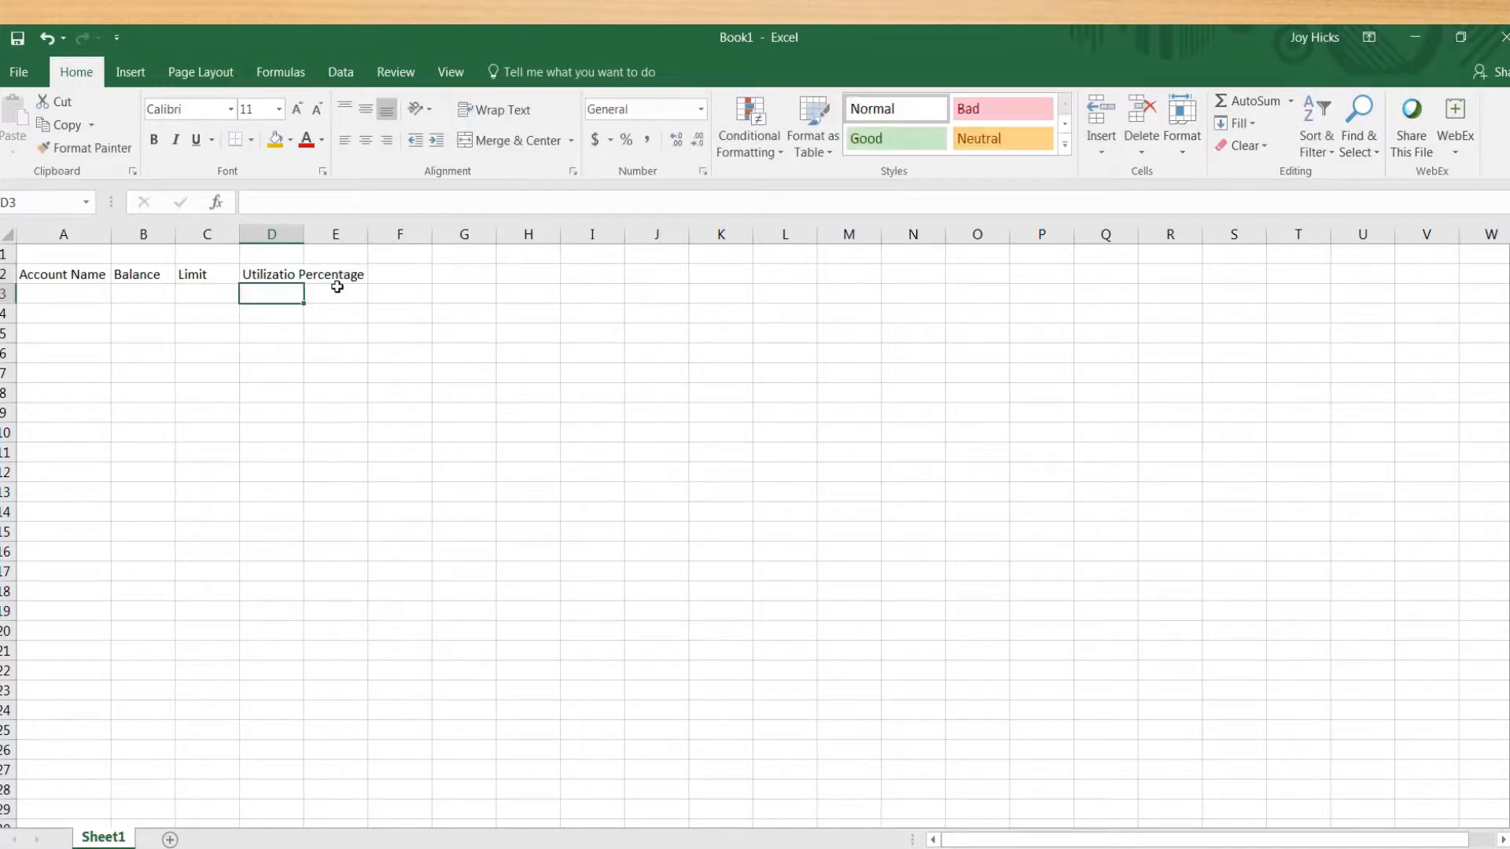
{"action": "double_click", "coordinate": [303, 234]}
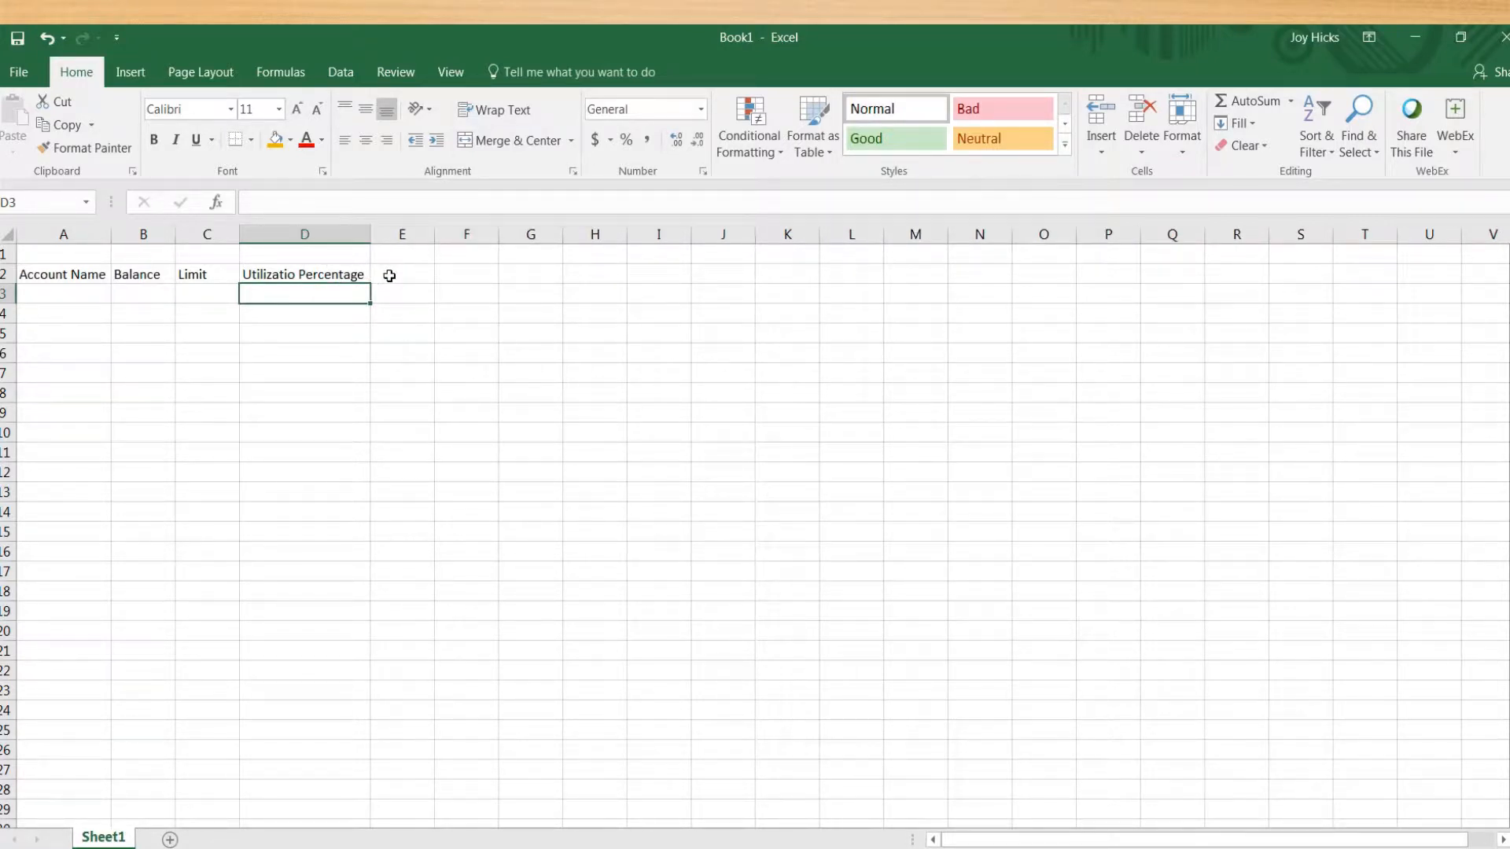
{"action": "double_click", "coordinate": [297, 273]}
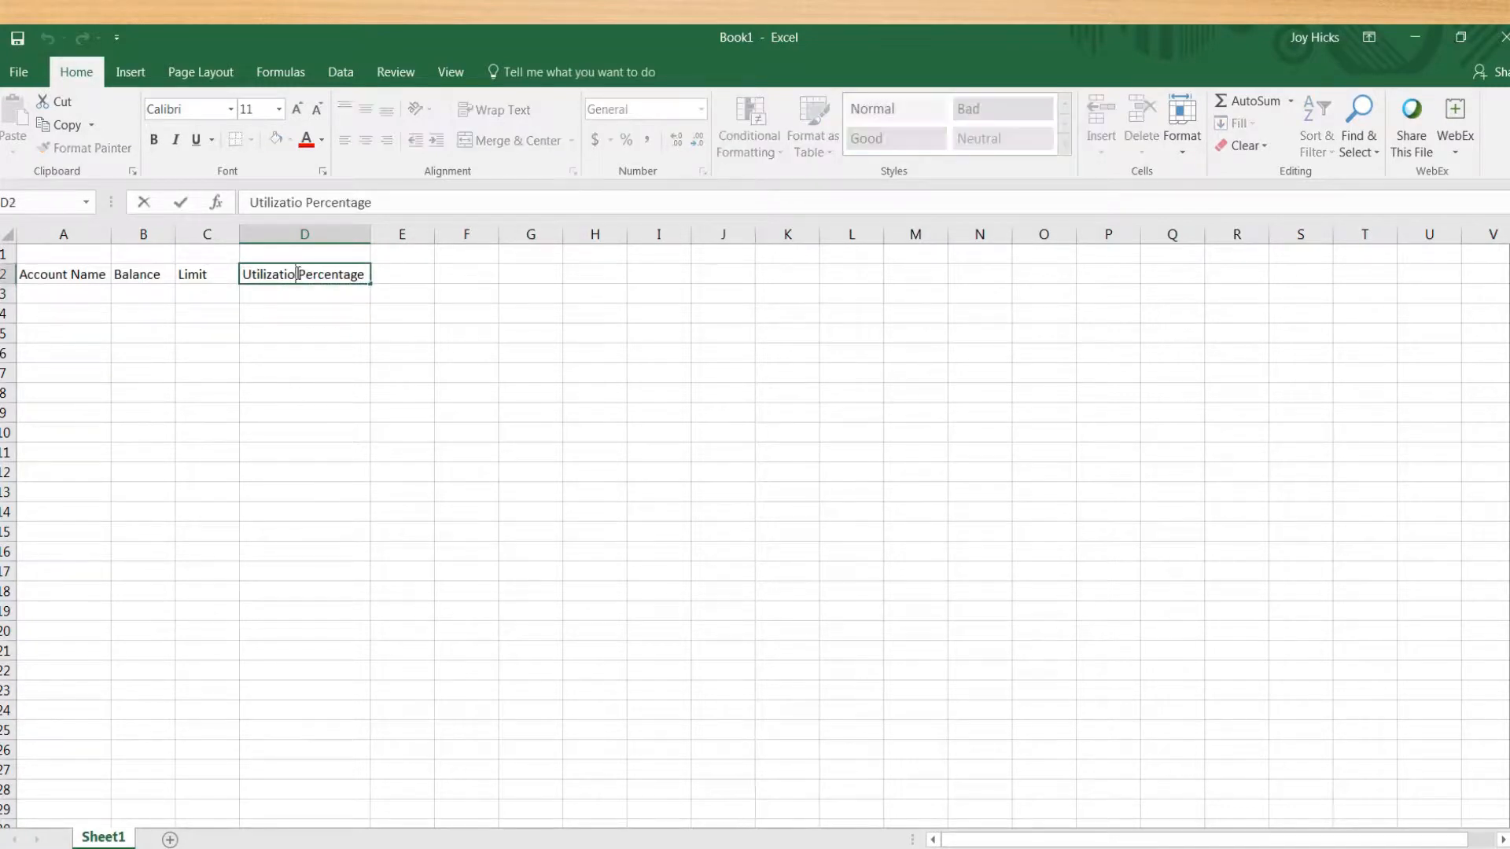
{"action": "type", "text": "ntage"}
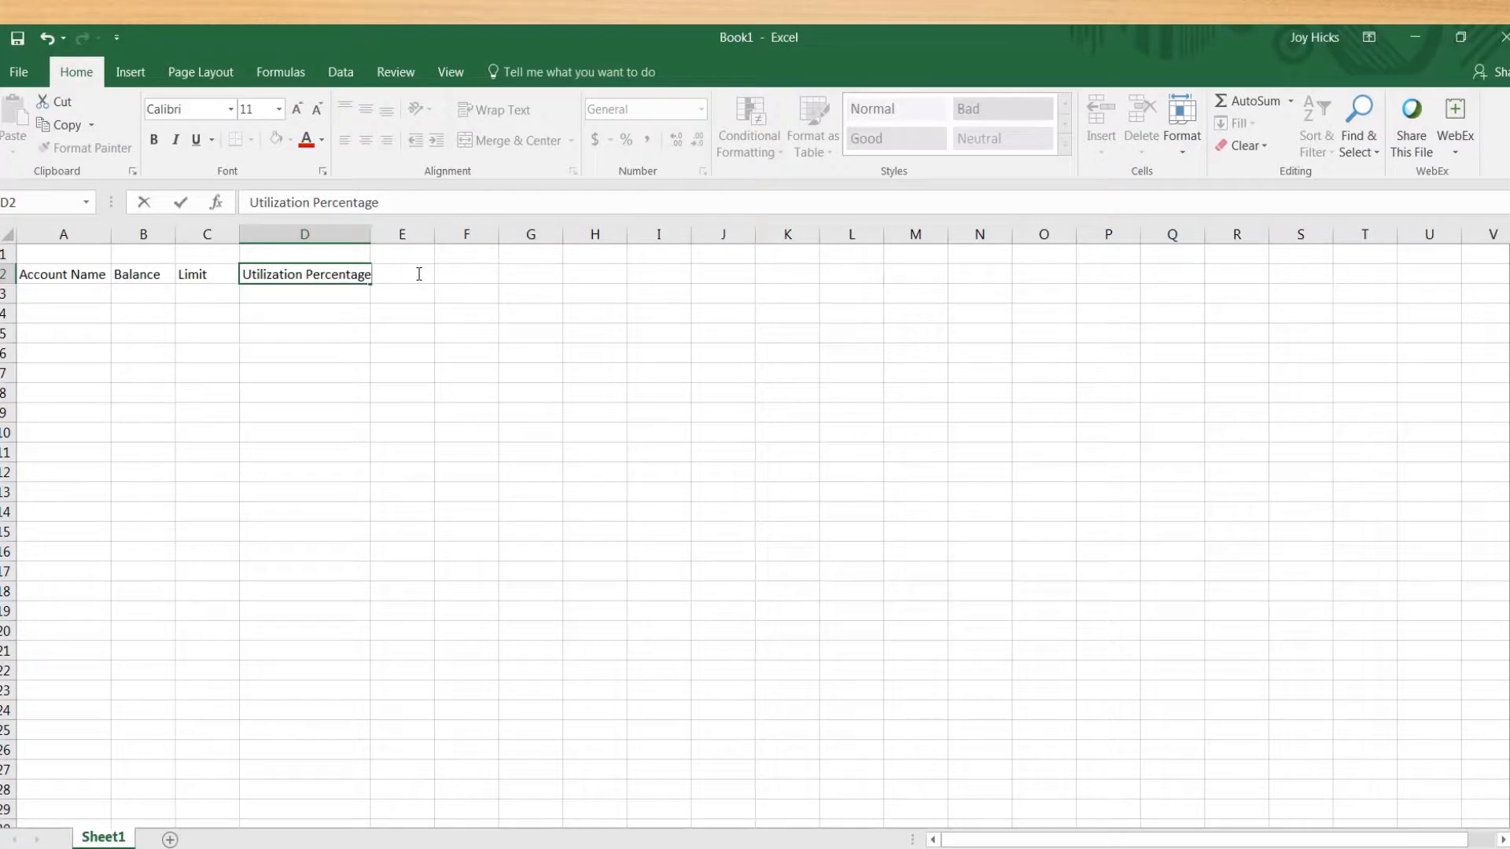
{"action": "type", "text": "Open Date"}
{"action": "key", "text": "Return"}
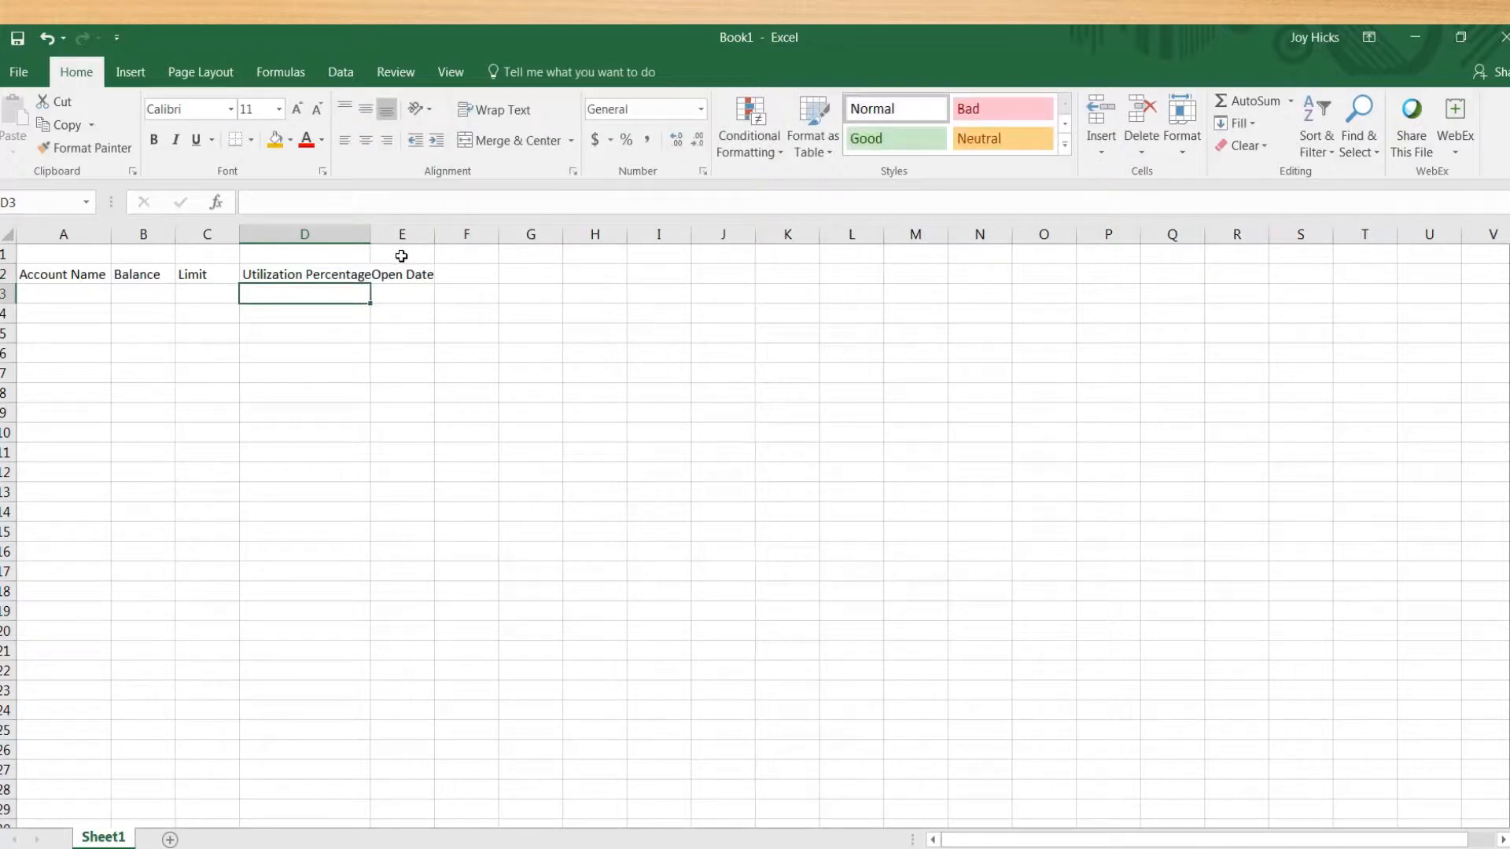
{"action": "double_click", "coordinate": [371, 233]}
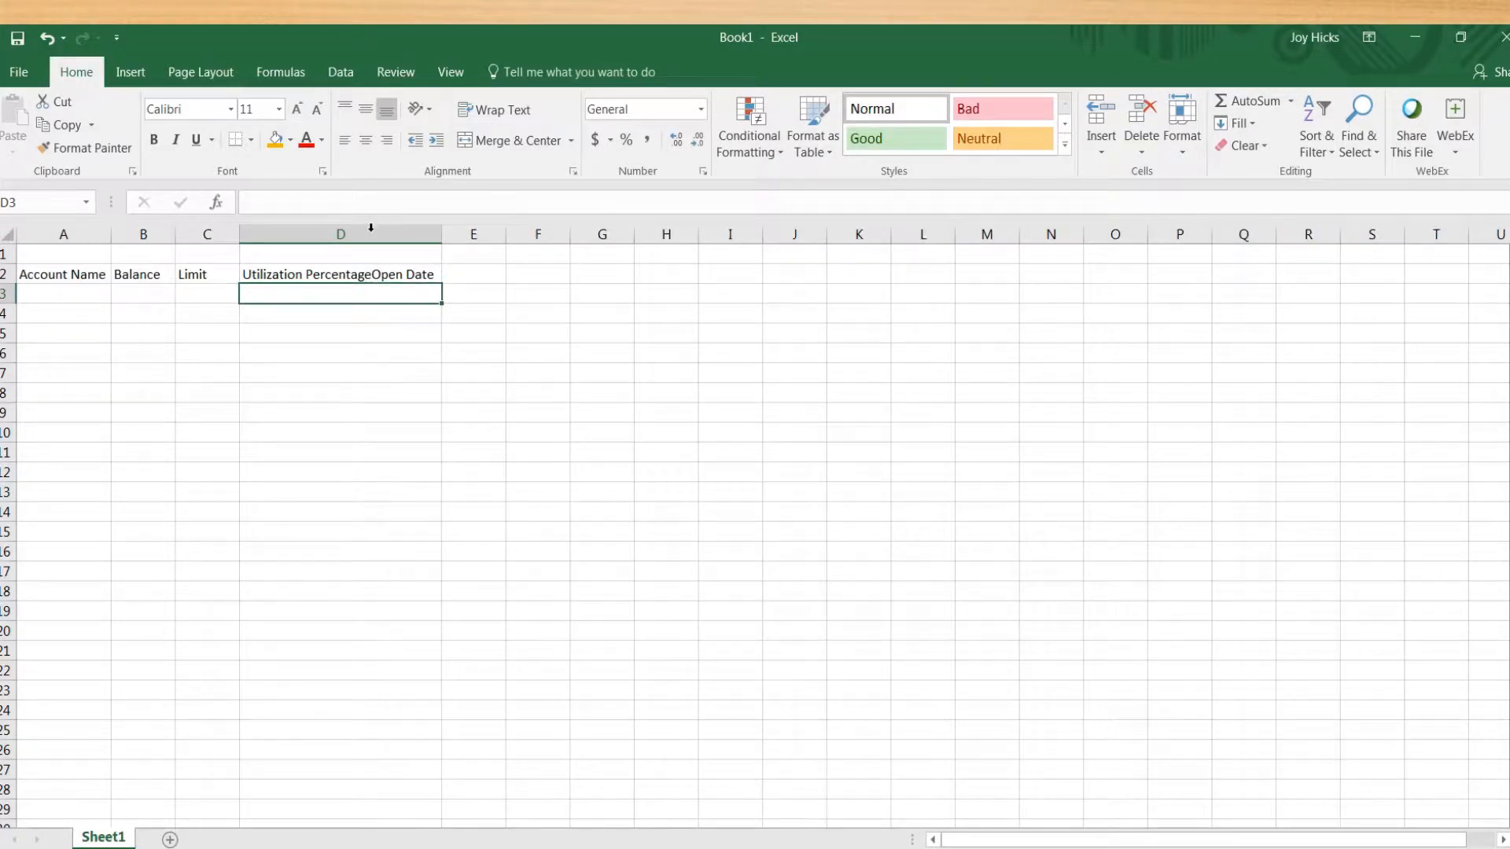
{"action": "double_click", "coordinate": [381, 274]}
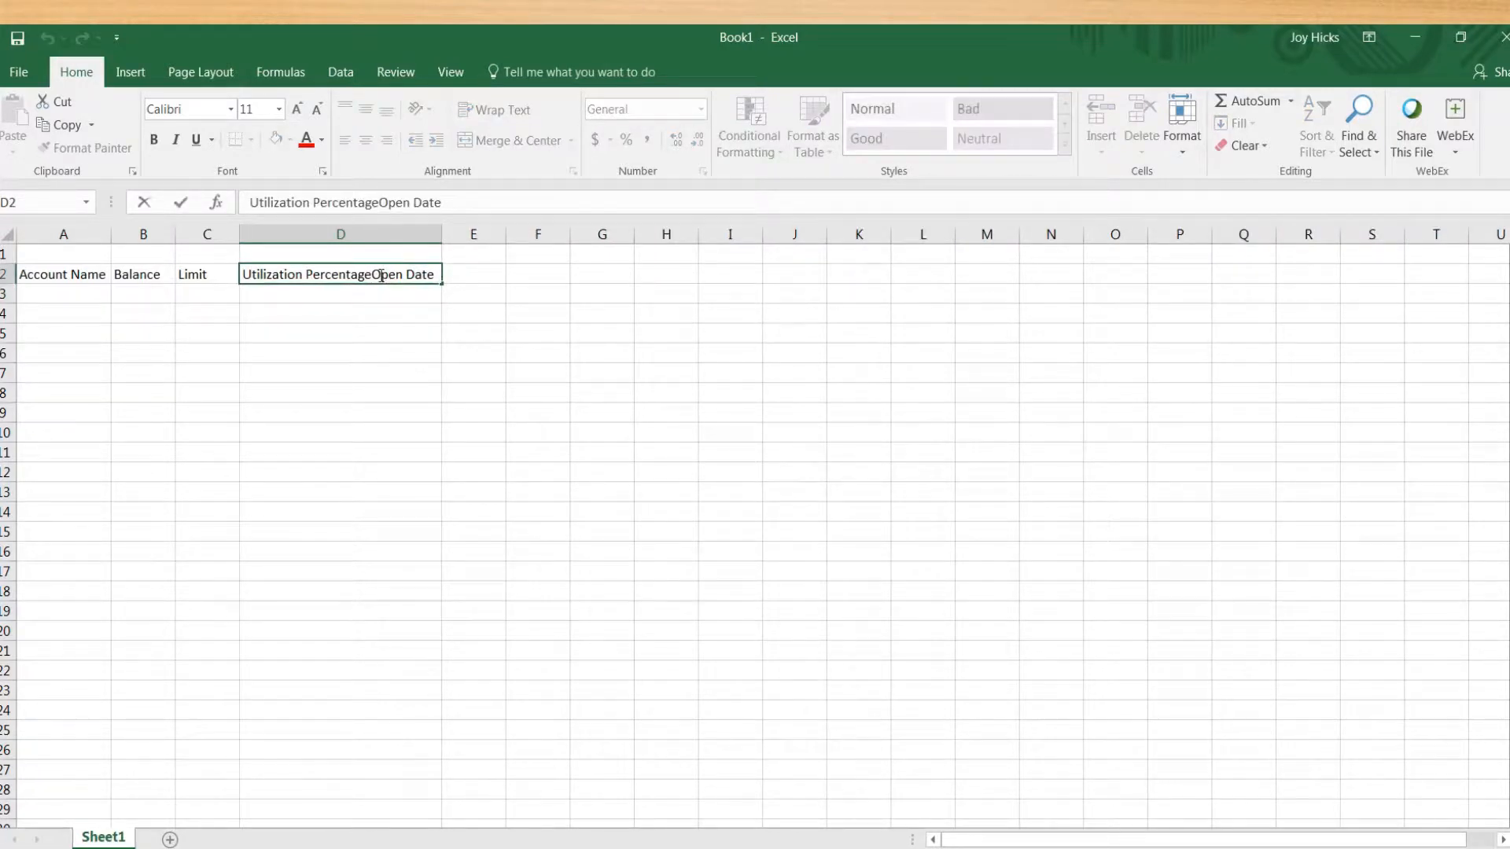
{"action": "left_click_drag", "start_coordinate": [371, 275], "coordinate": [436, 275]}
{"action": "key", "text": "Delete"}
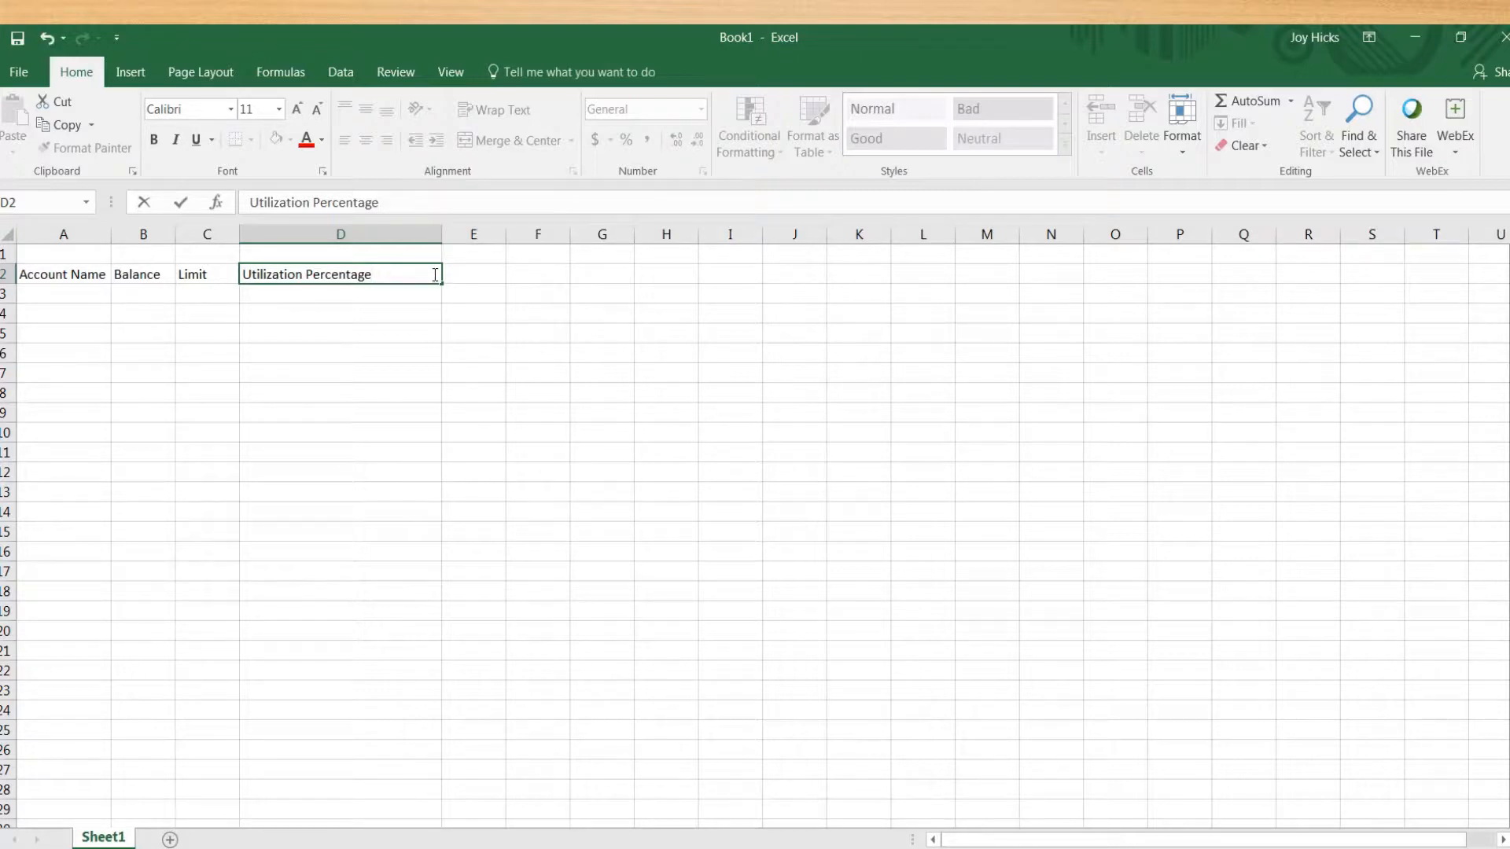
- Commit the heading in cell D2 and autofit column D to "Utilization Percentage"
{"action": "left_click", "coordinate": [459, 273]}
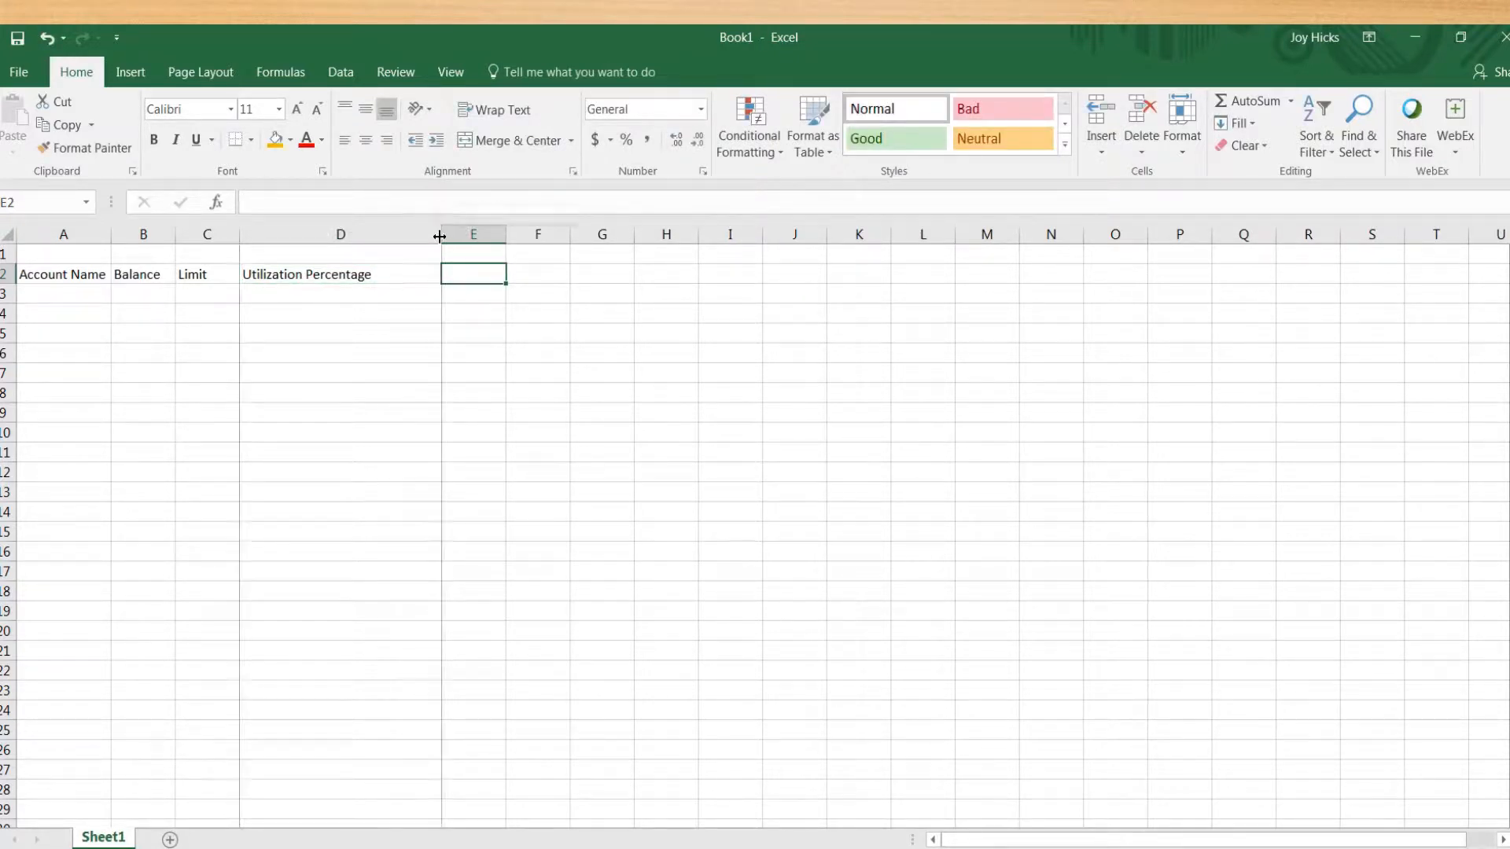
{"action": "double_click", "coordinate": [439, 236]}
{"action": "double_click", "coordinate": [406, 276]}
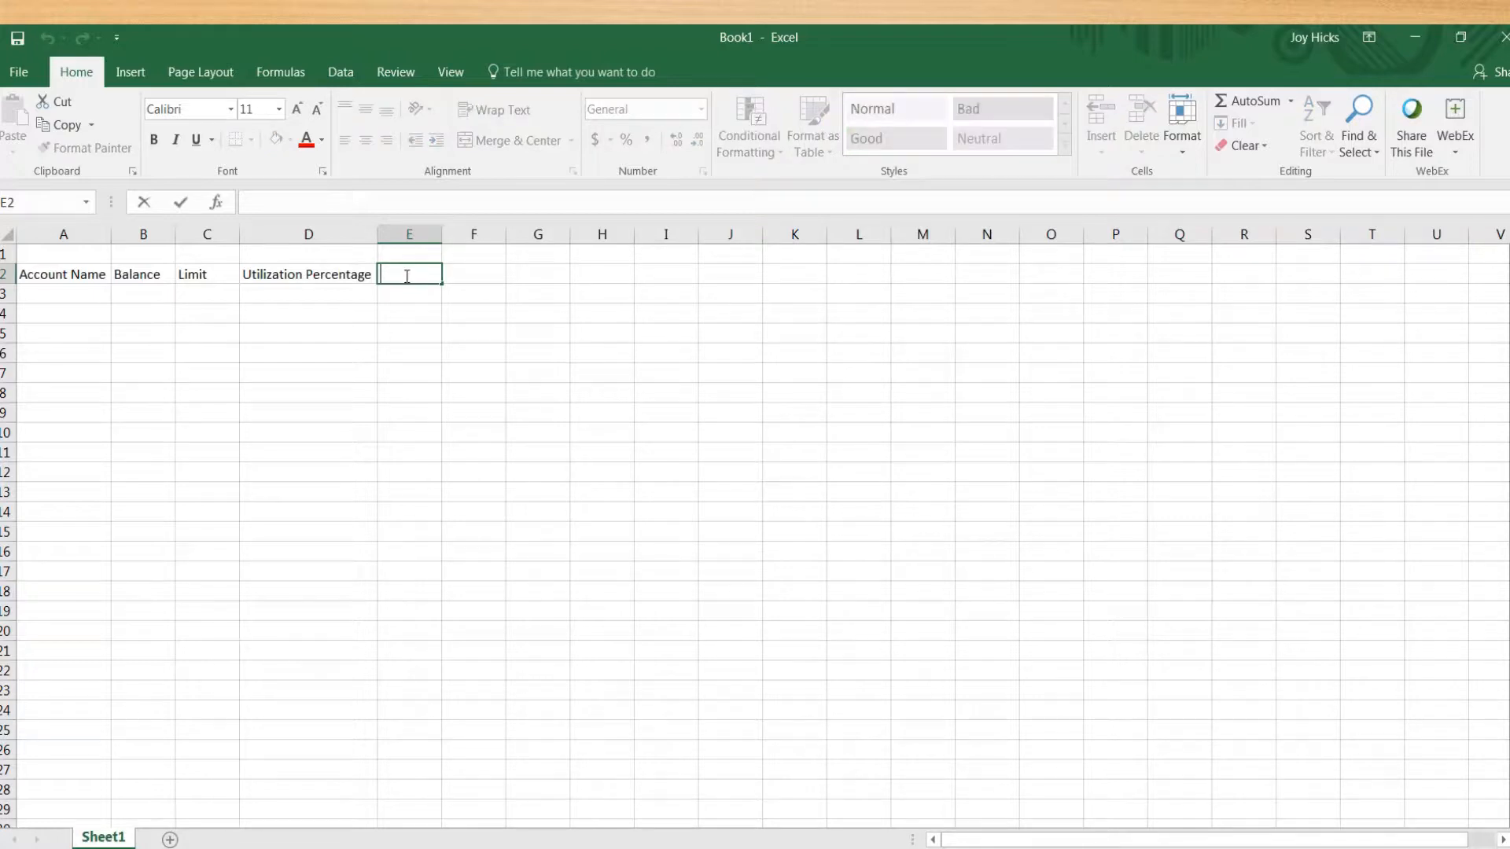
{"action": "left_click", "coordinate": [365, 234]}
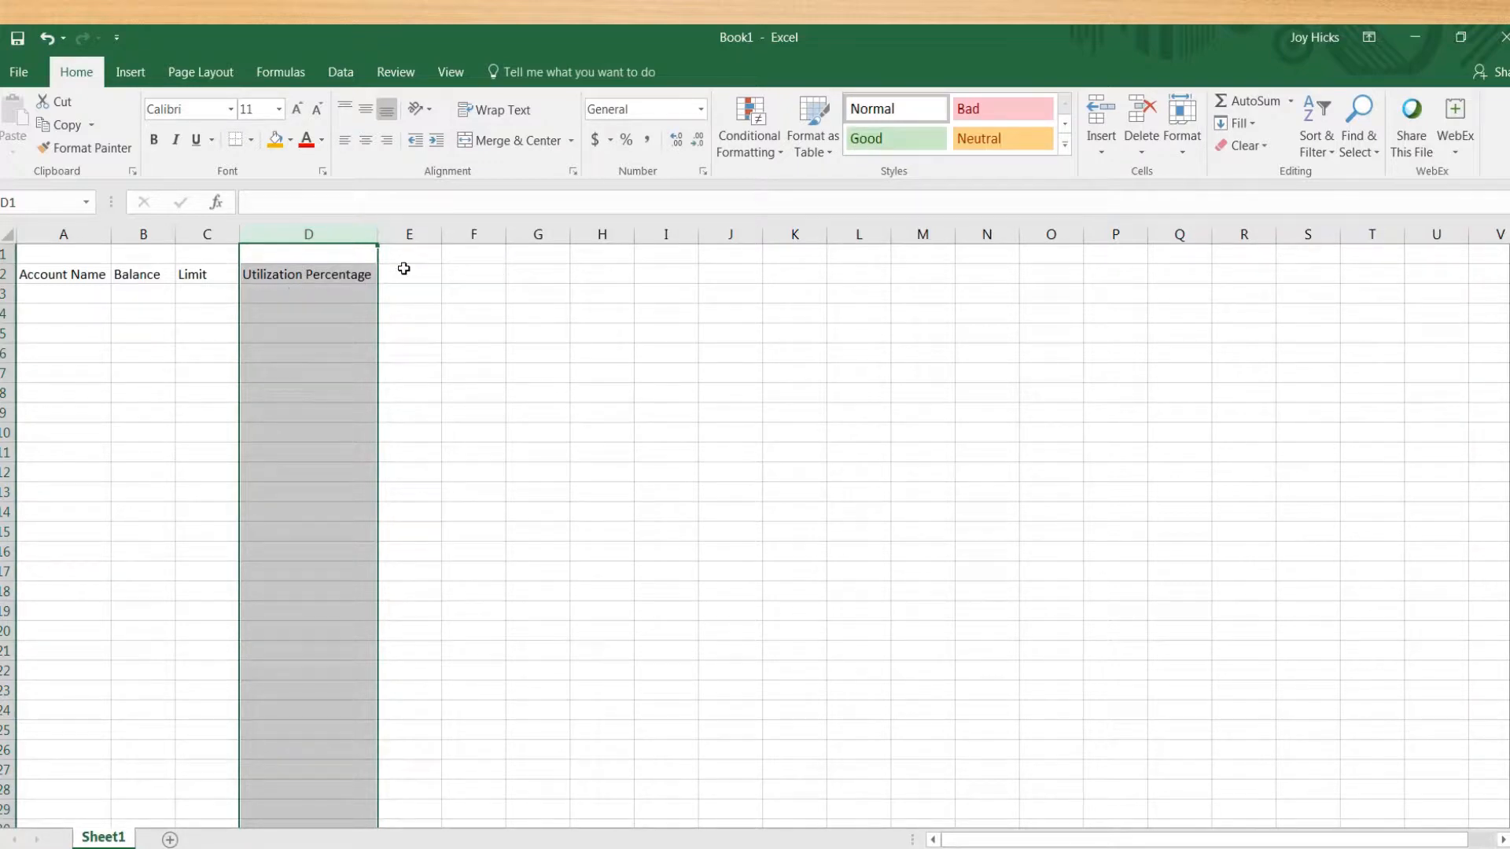
{"action": "left_click", "coordinate": [379, 233]}
- Enter the column heading "Open Date" in cell E2
{"action": "left_click", "coordinate": [389, 272]}
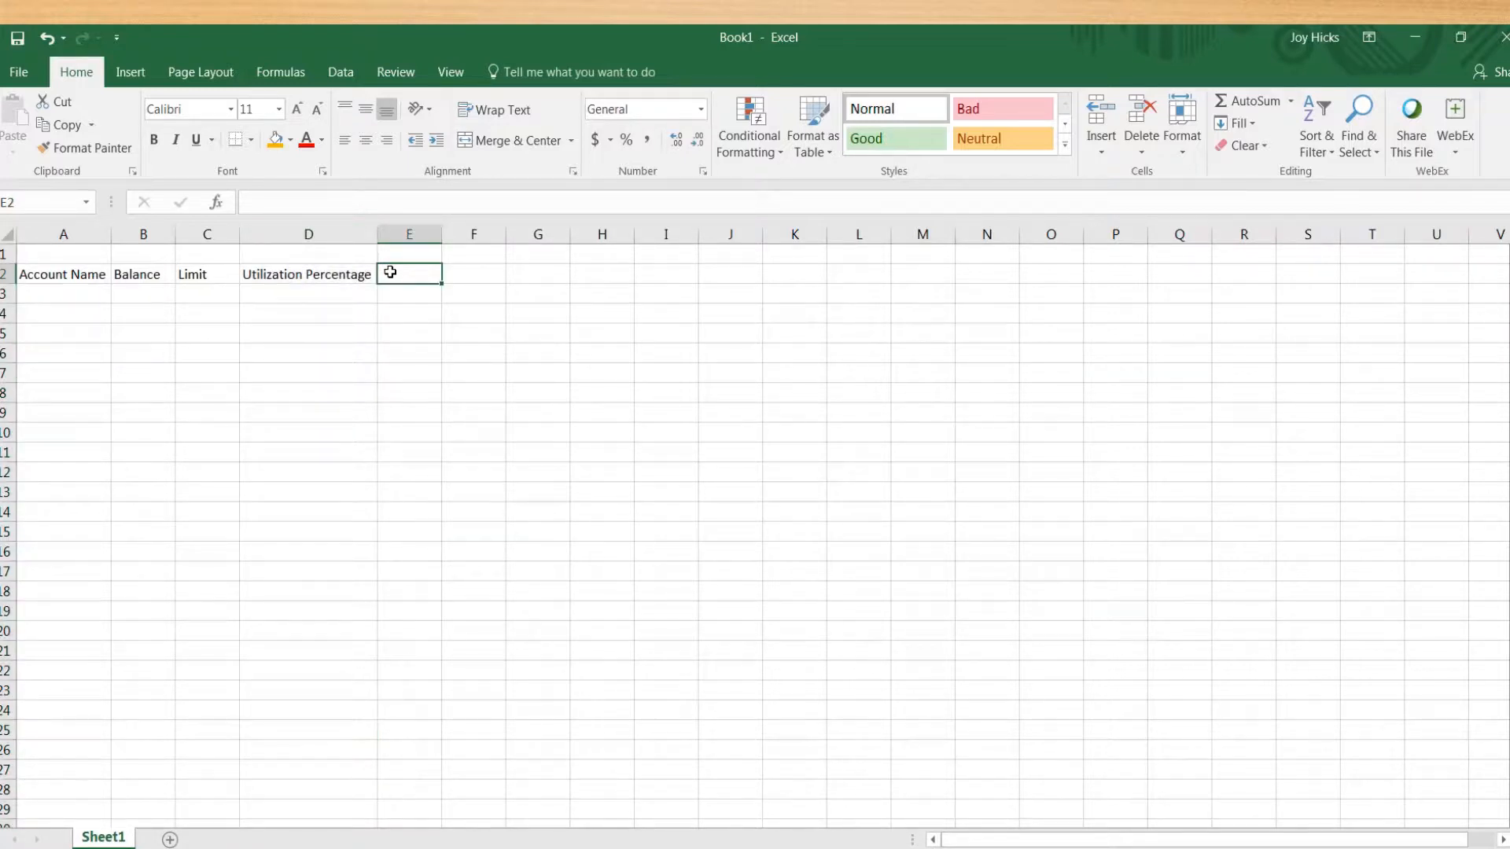
{"action": "type", "text": "Open"}
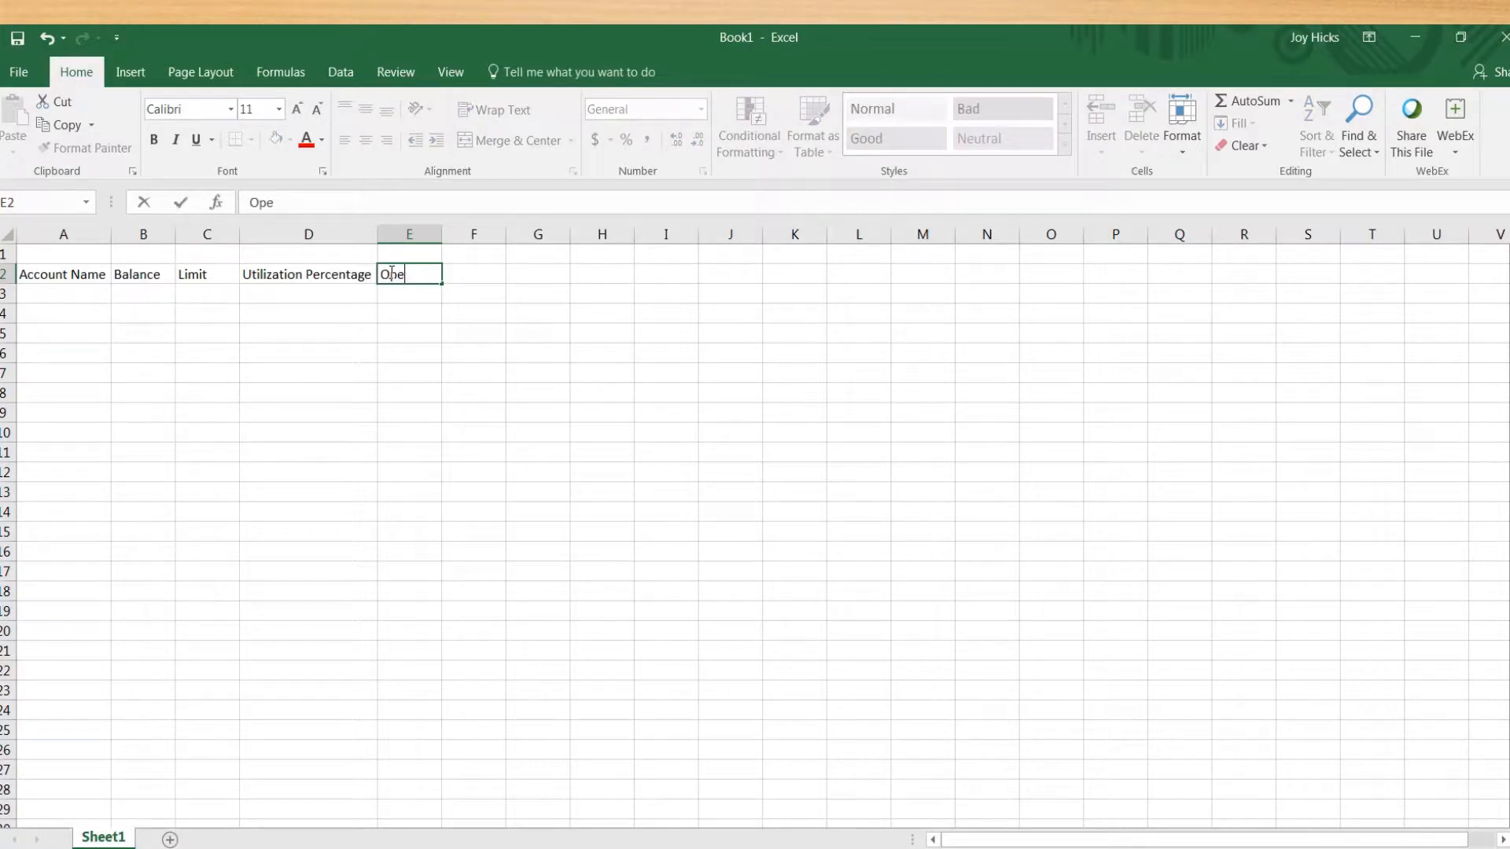
{"action": "type", "text": "te"}
{"action": "key", "text": "Tab"}
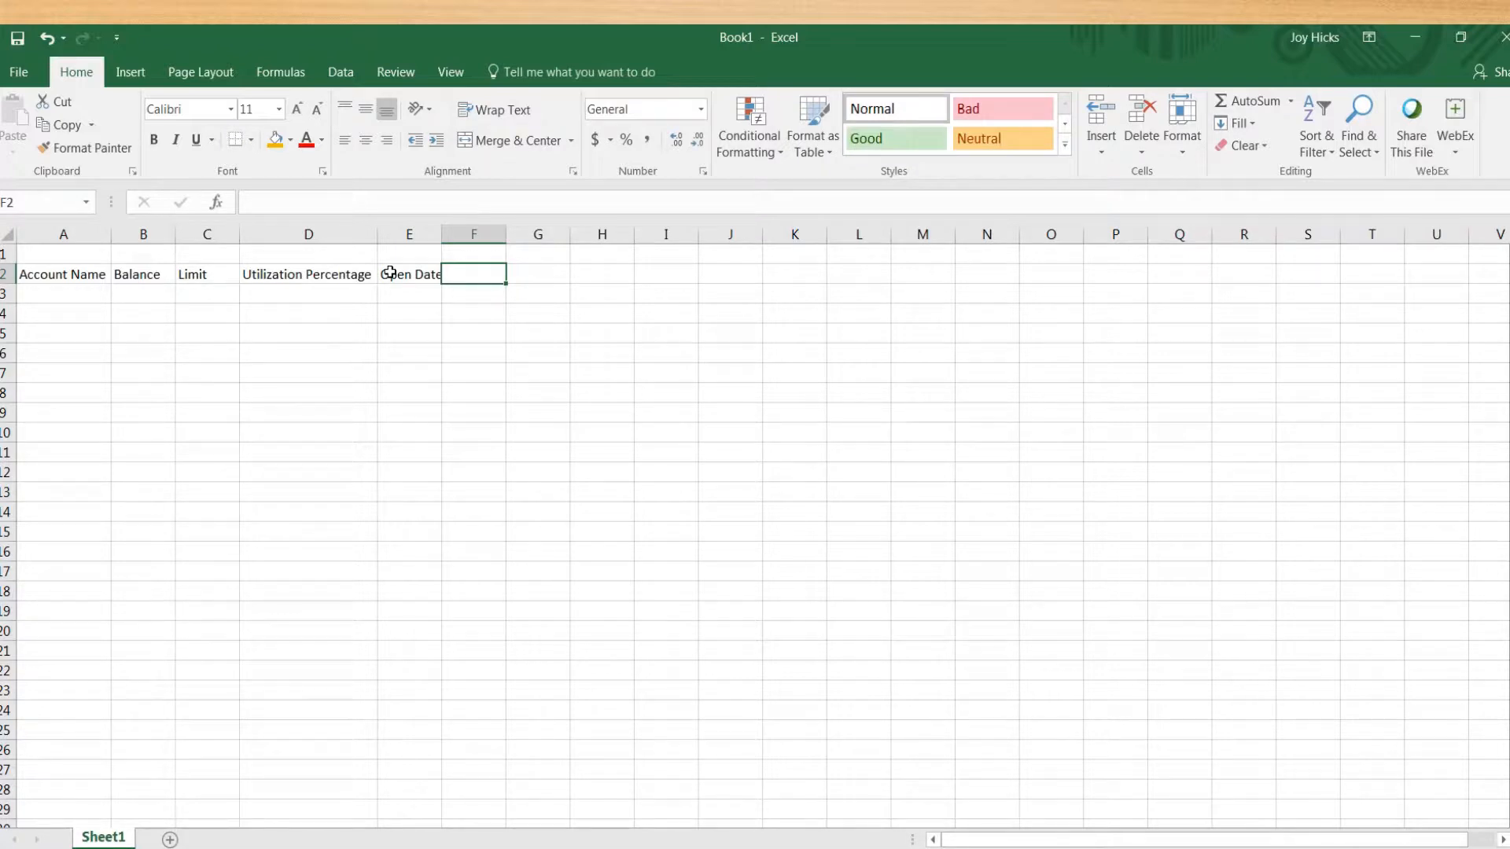
- Enter the column heading "Closed Date" in cell F2 and autofit columns E and F to their headings
{"action": "type", "text": "Close"}
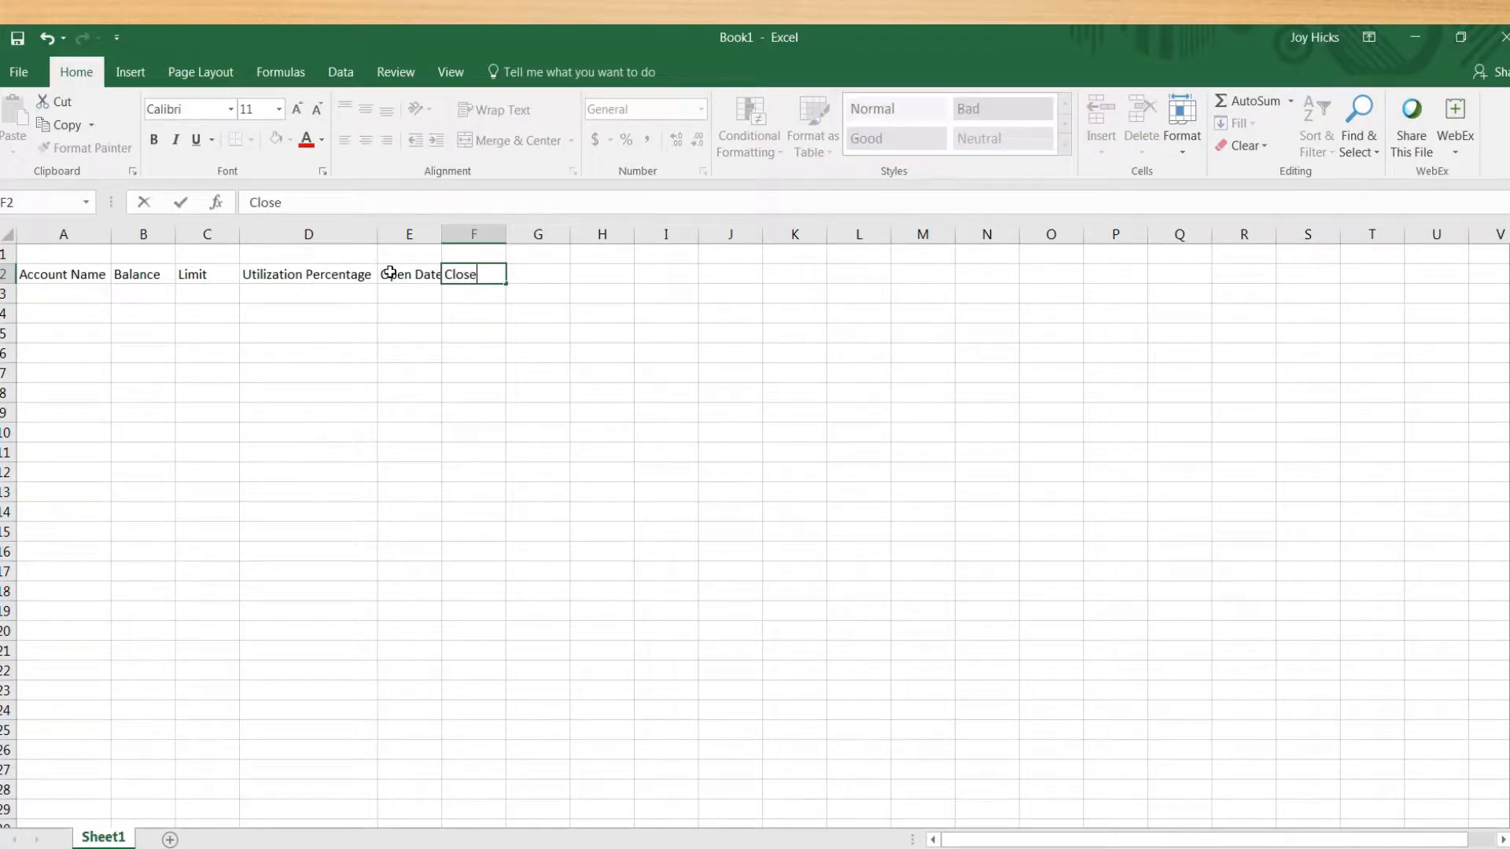
{"action": "type", "text": "d Date"}
{"action": "left_click", "coordinate": [503, 335]}
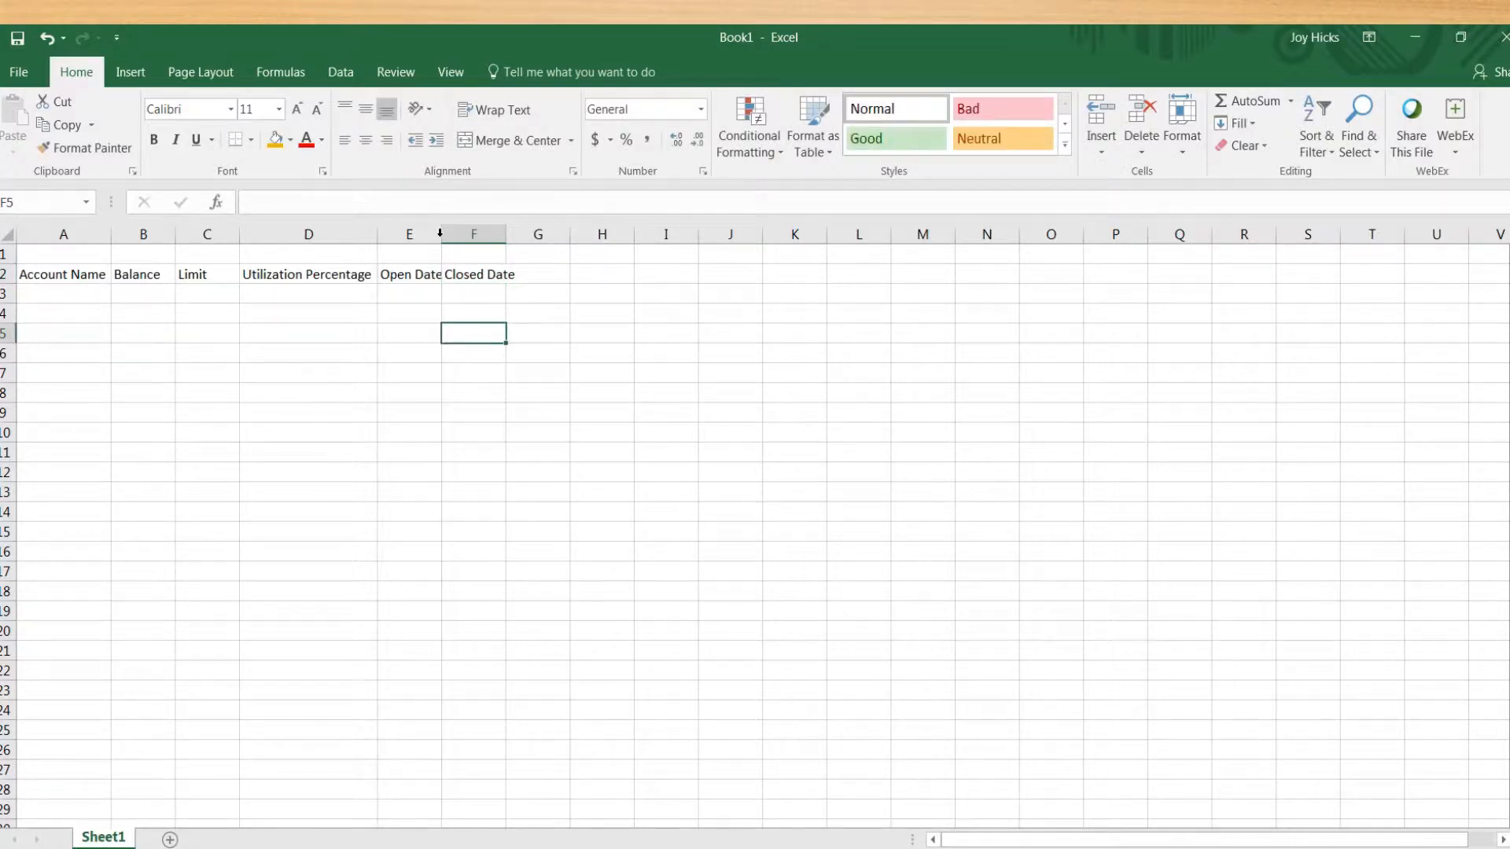
{"action": "double_click", "coordinate": [442, 245]}
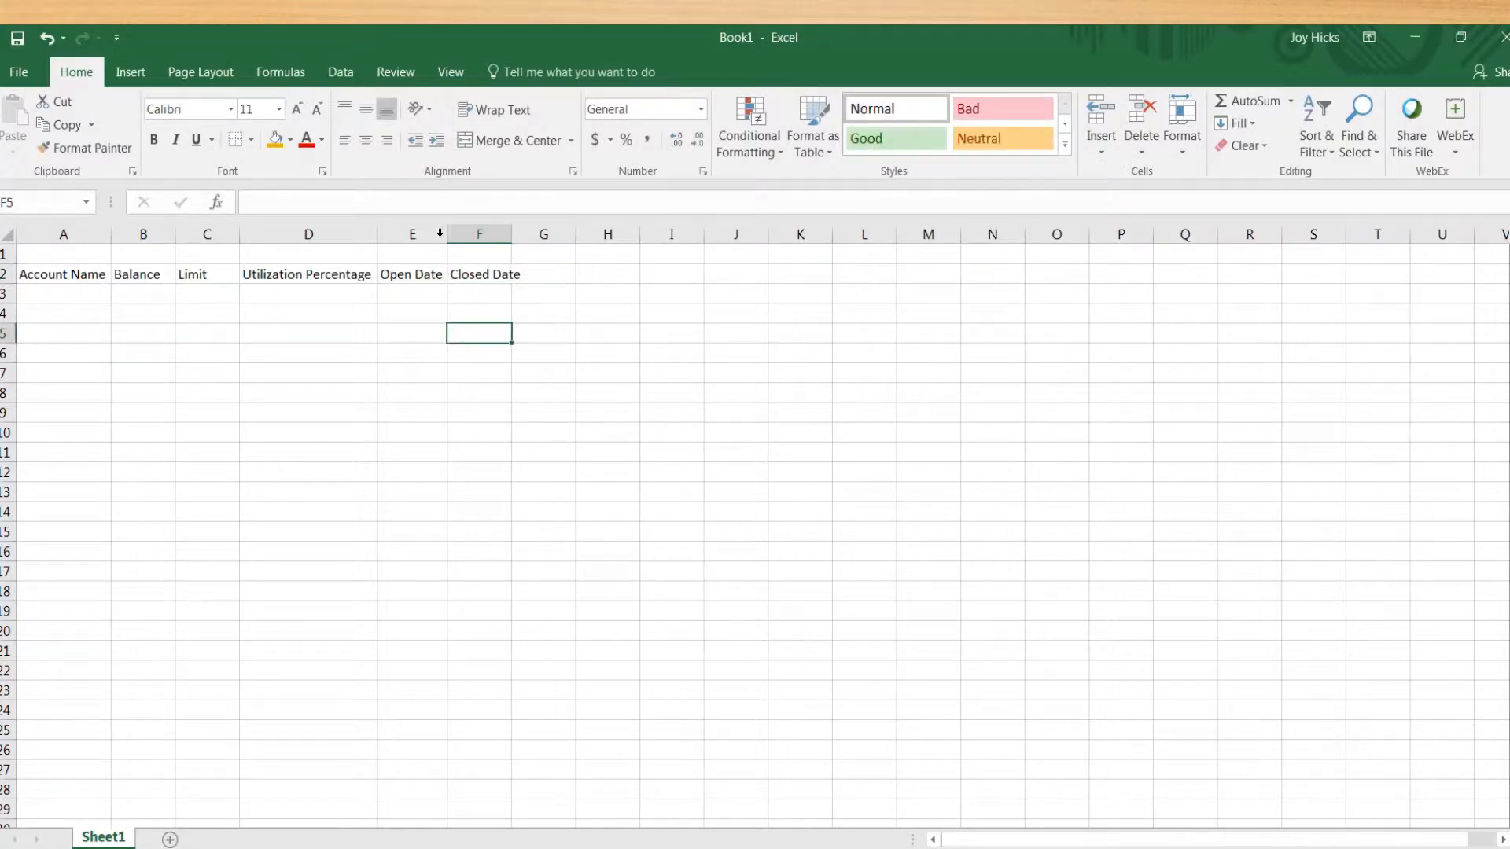
{"action": "double_click", "coordinate": [513, 234]}
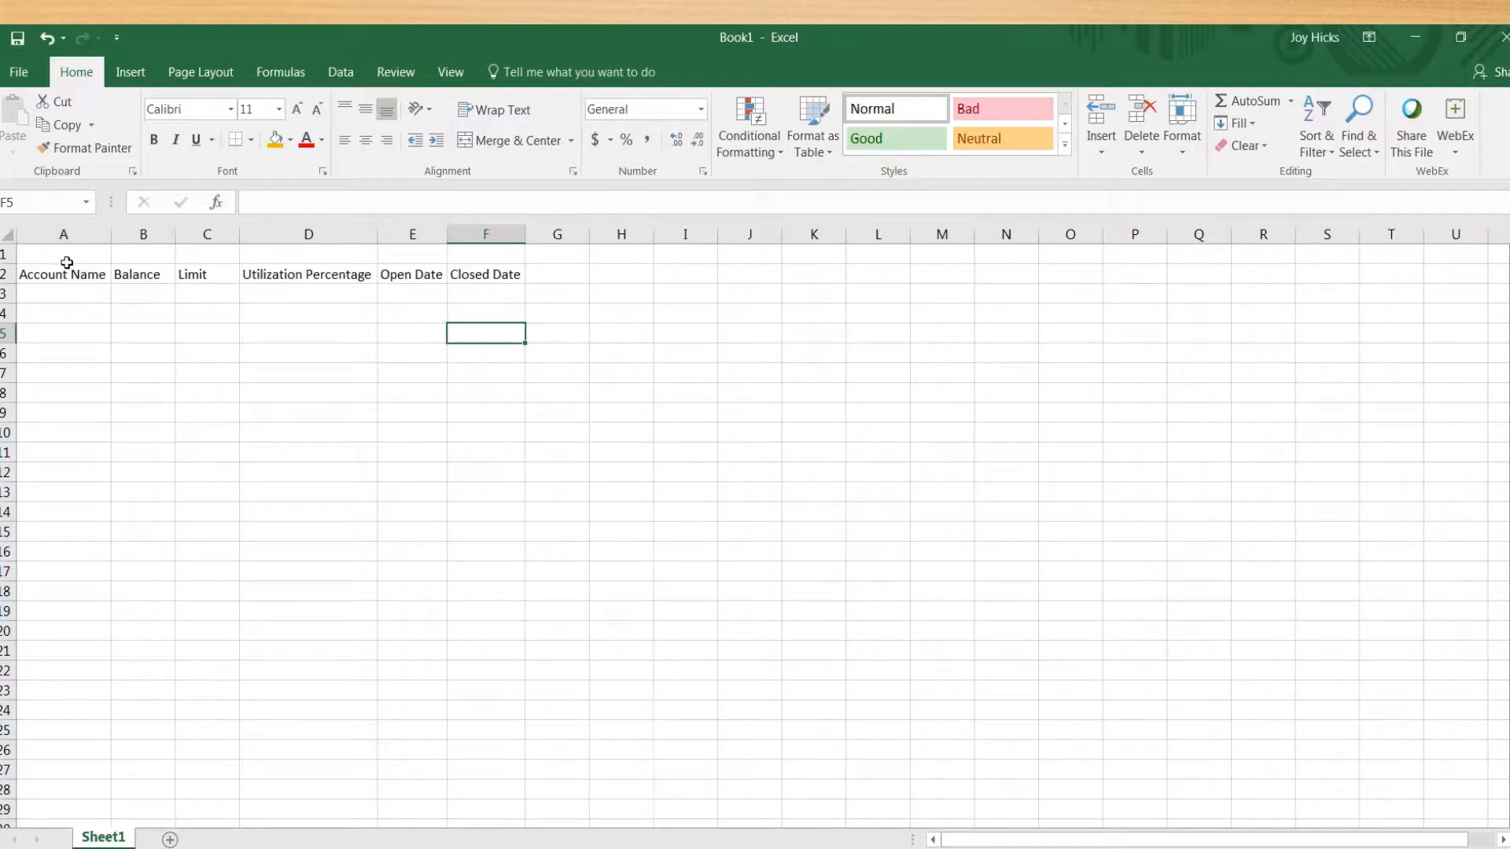
- Merge and center cells A1 through F1 above the headings and fill the merged cell with orange
{"action": "left_click_drag", "start_coordinate": [62, 253], "coordinate": [508, 261]}
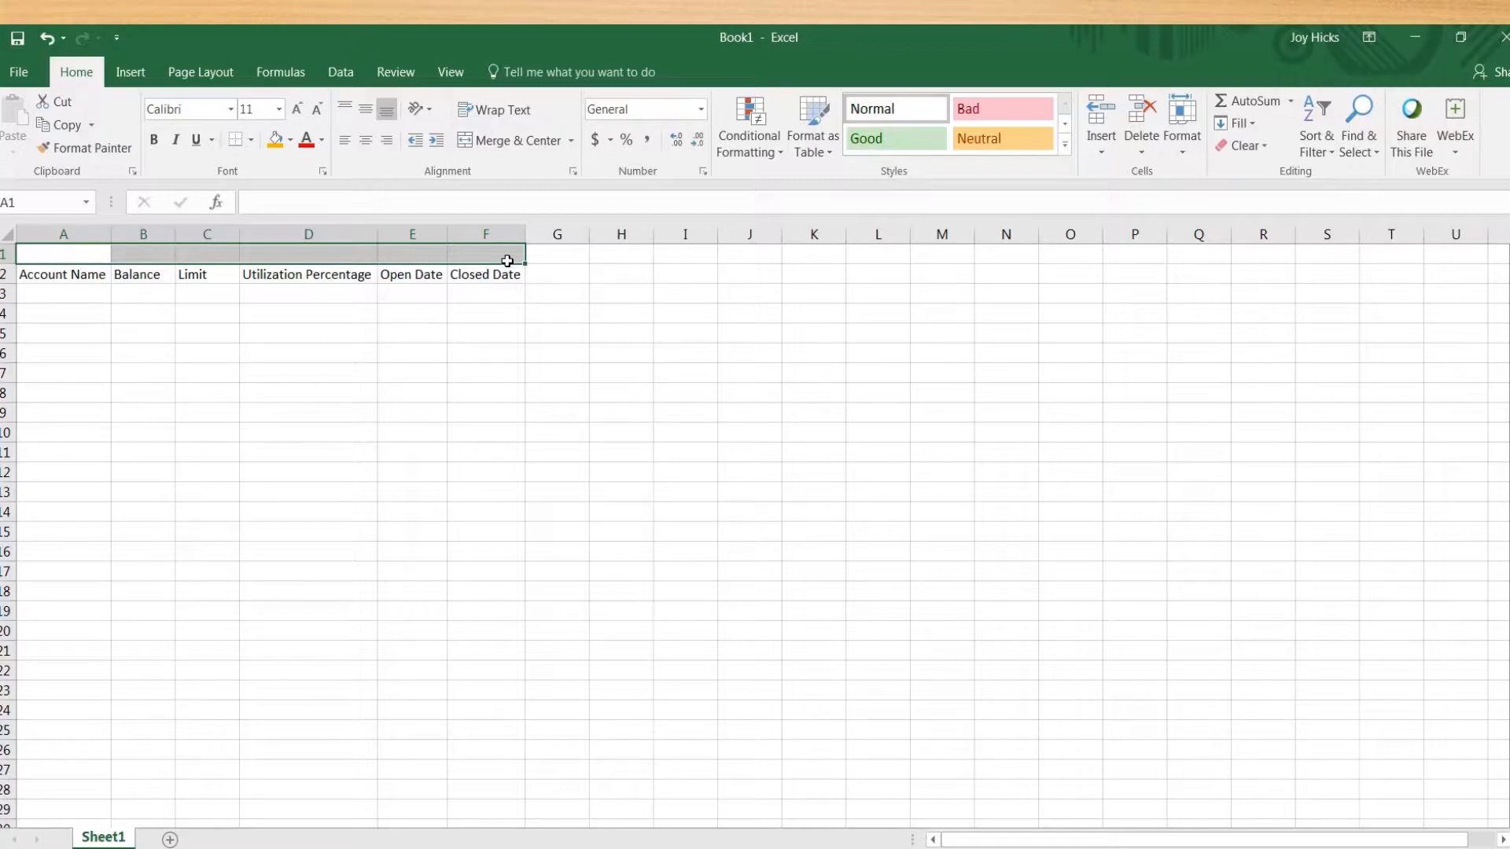
{"action": "left_click", "coordinate": [508, 145]}
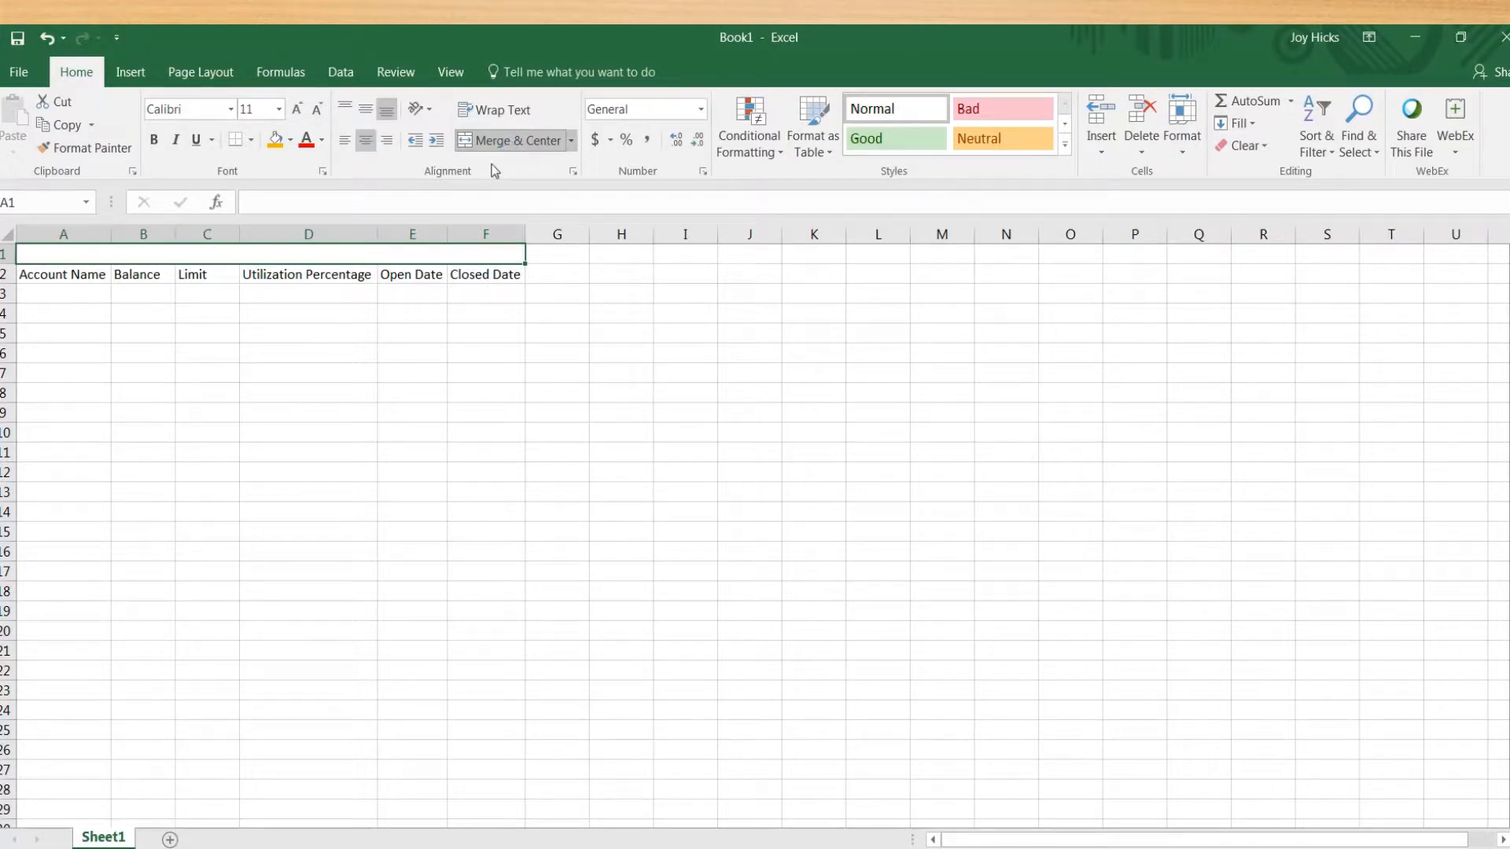
{"action": "left_click", "coordinate": [276, 140]}
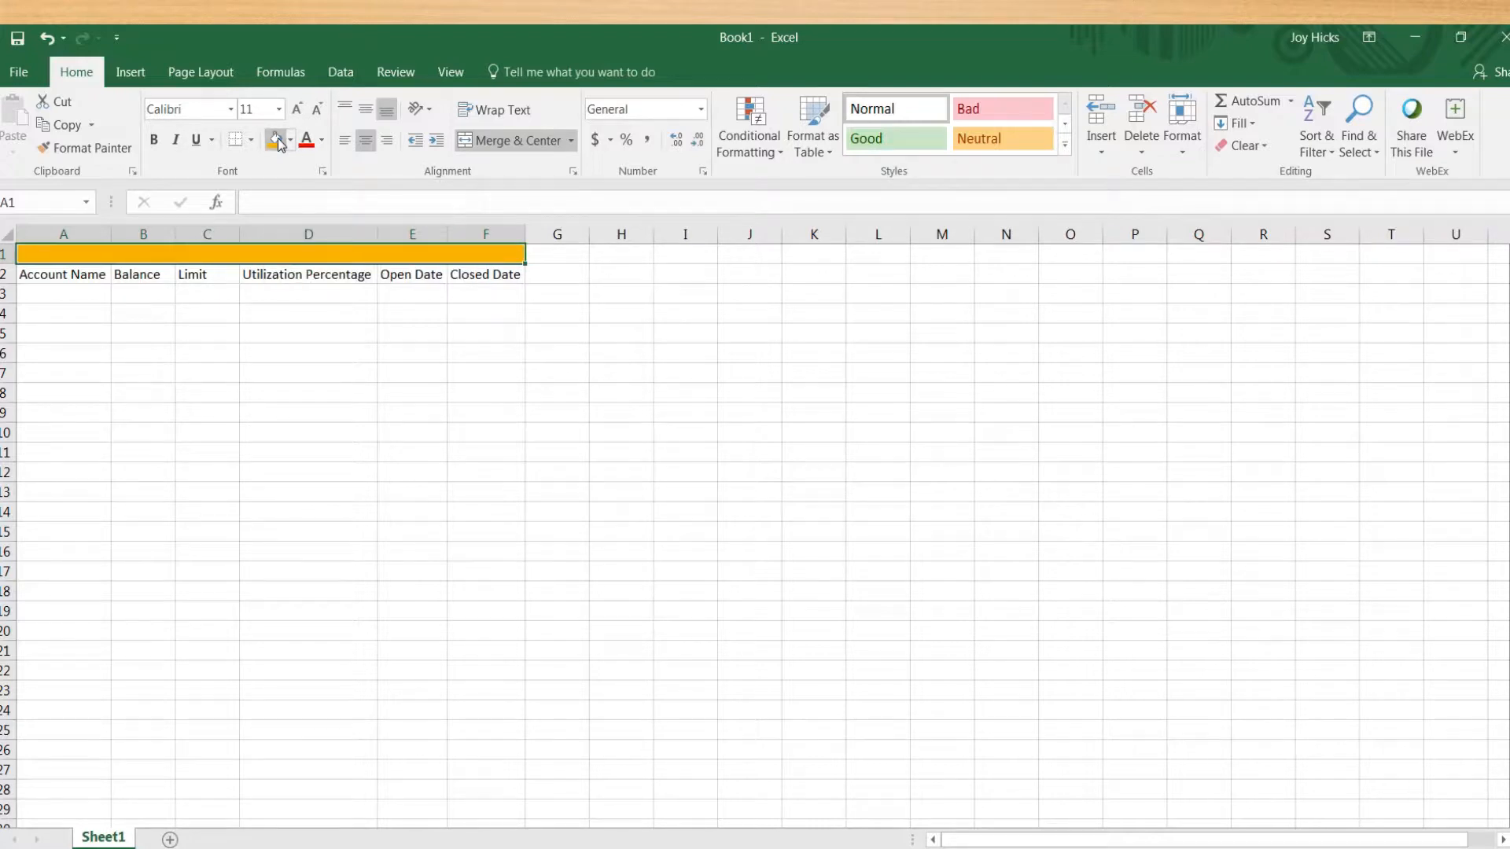
- Set the font color of the merged title cell A1 to black
{"action": "left_click", "coordinate": [323, 140]}
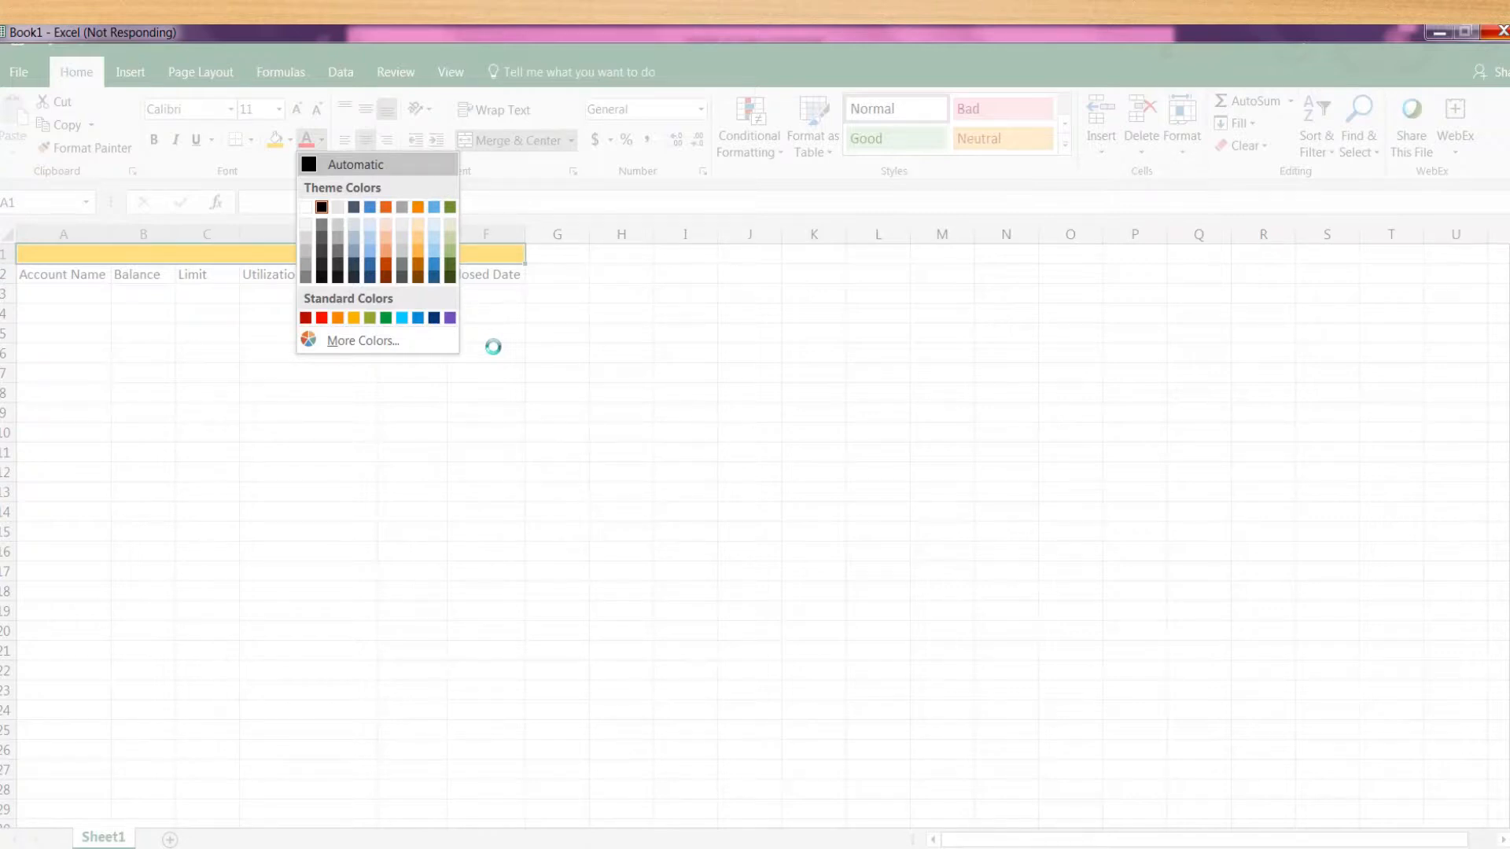
{"action": "mouse_move", "coordinate": [617, 36]}
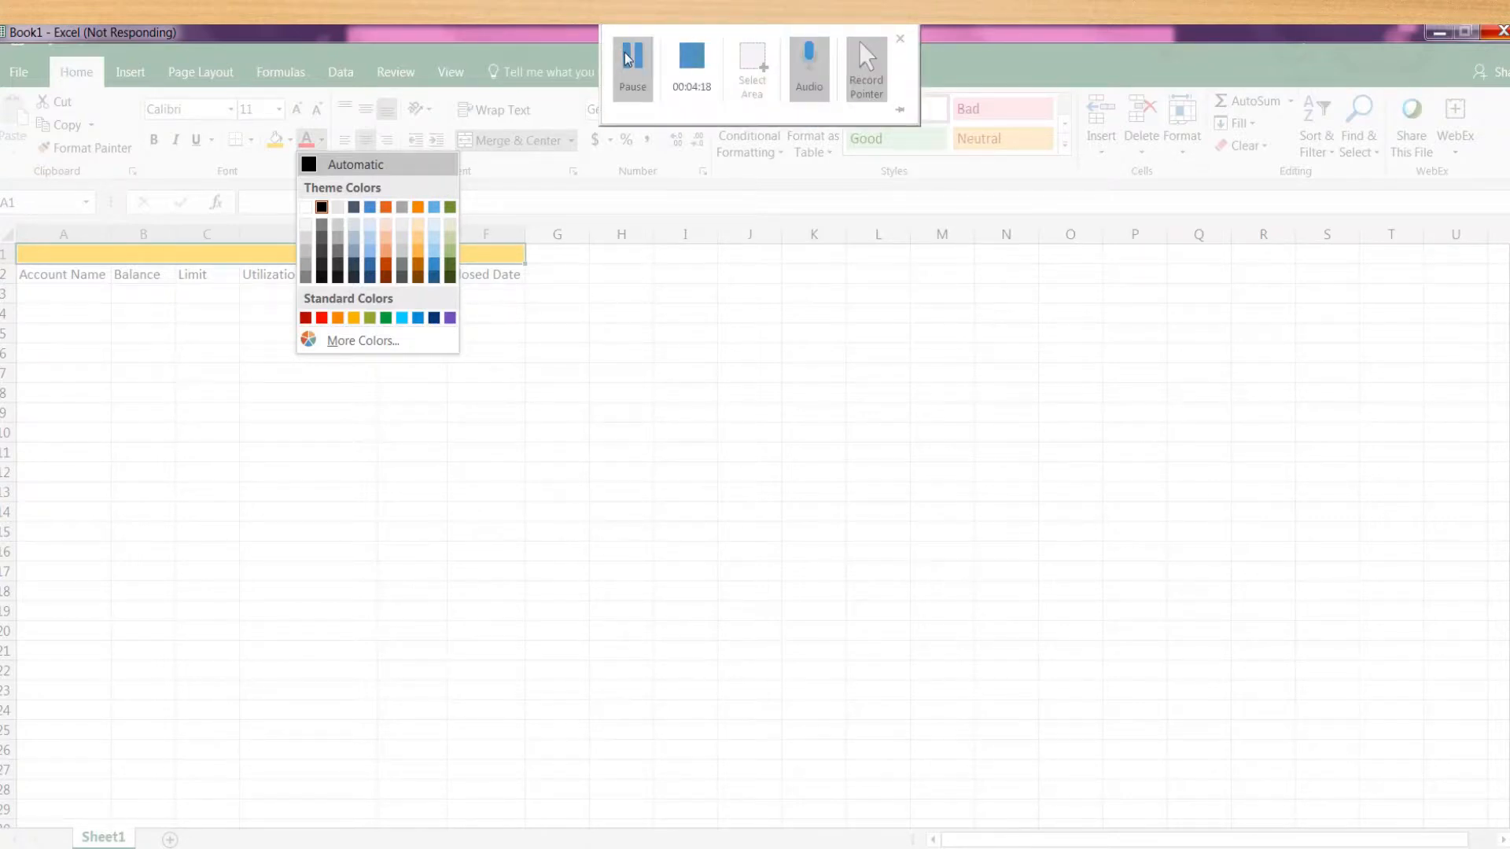
{"action": "left_click", "coordinate": [641, 66]}
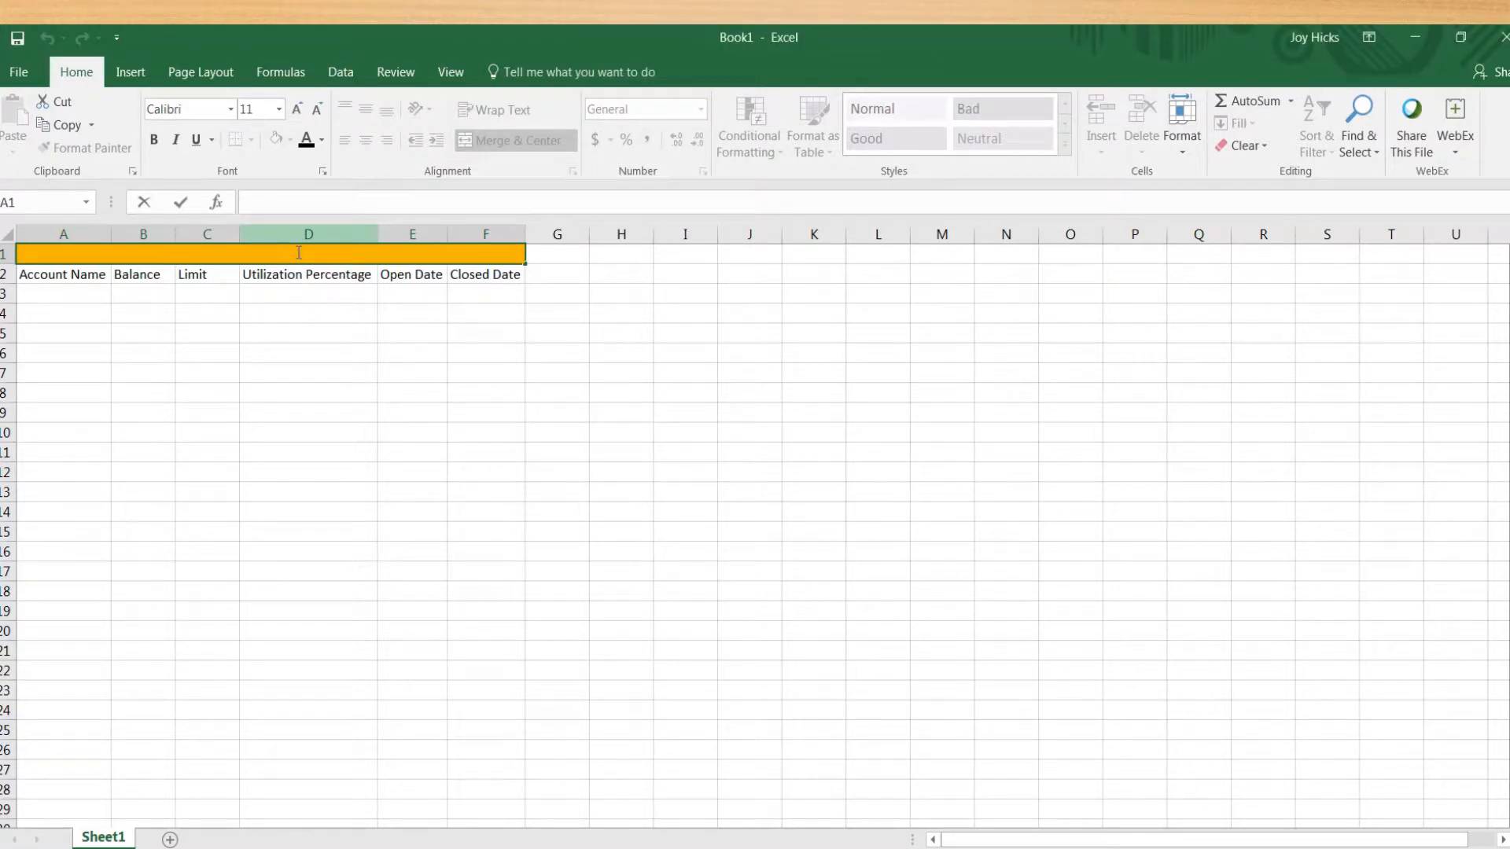
- Enter the title "Kira's Credit Consulting Co." in the merged cell A1
{"action": "type", "text": "Kira's Credit"}
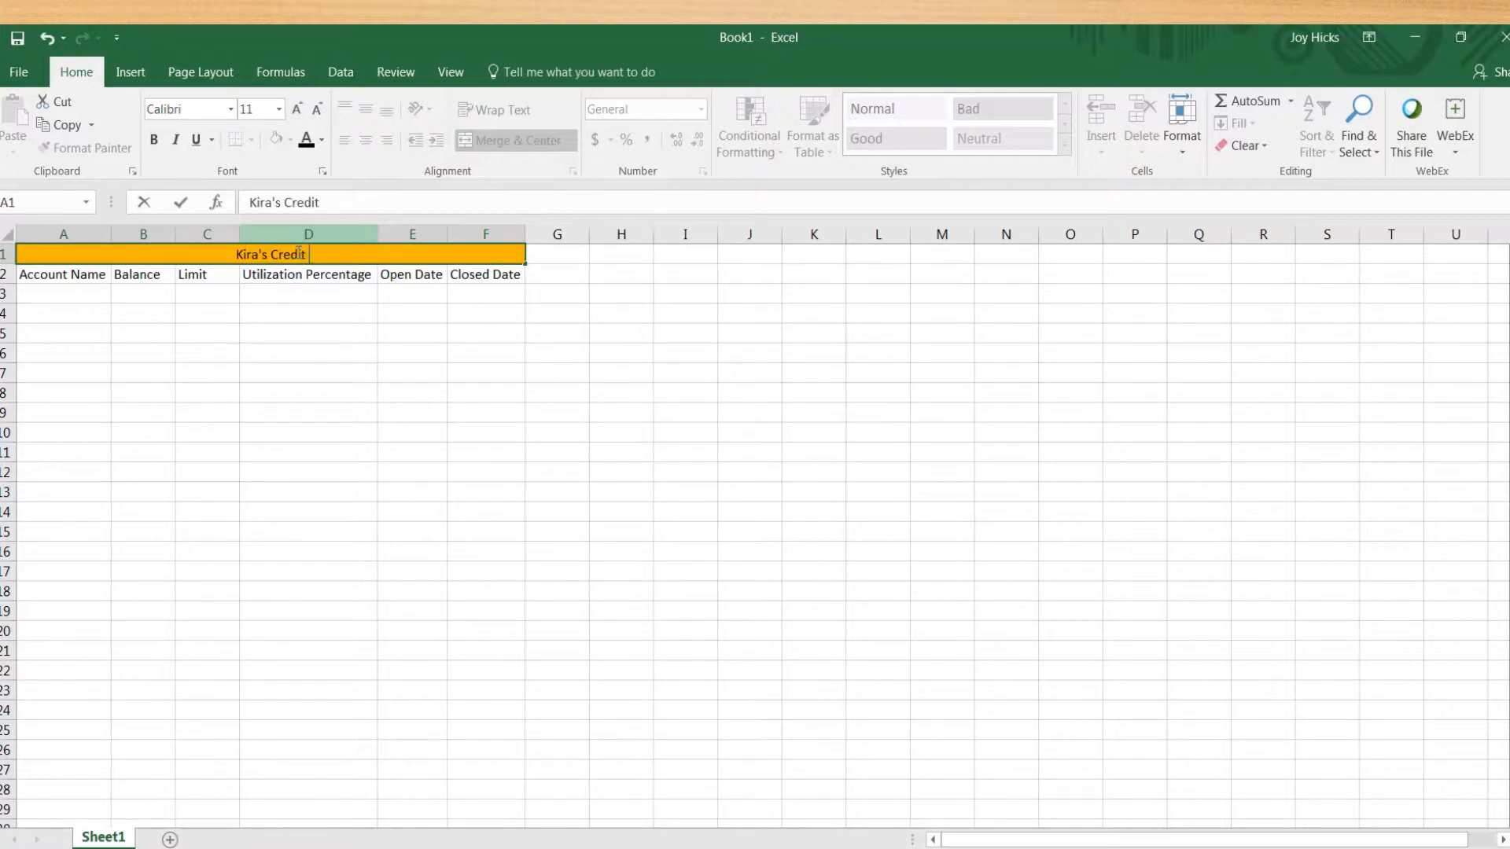
{"action": "type", "text": " Consulting"}
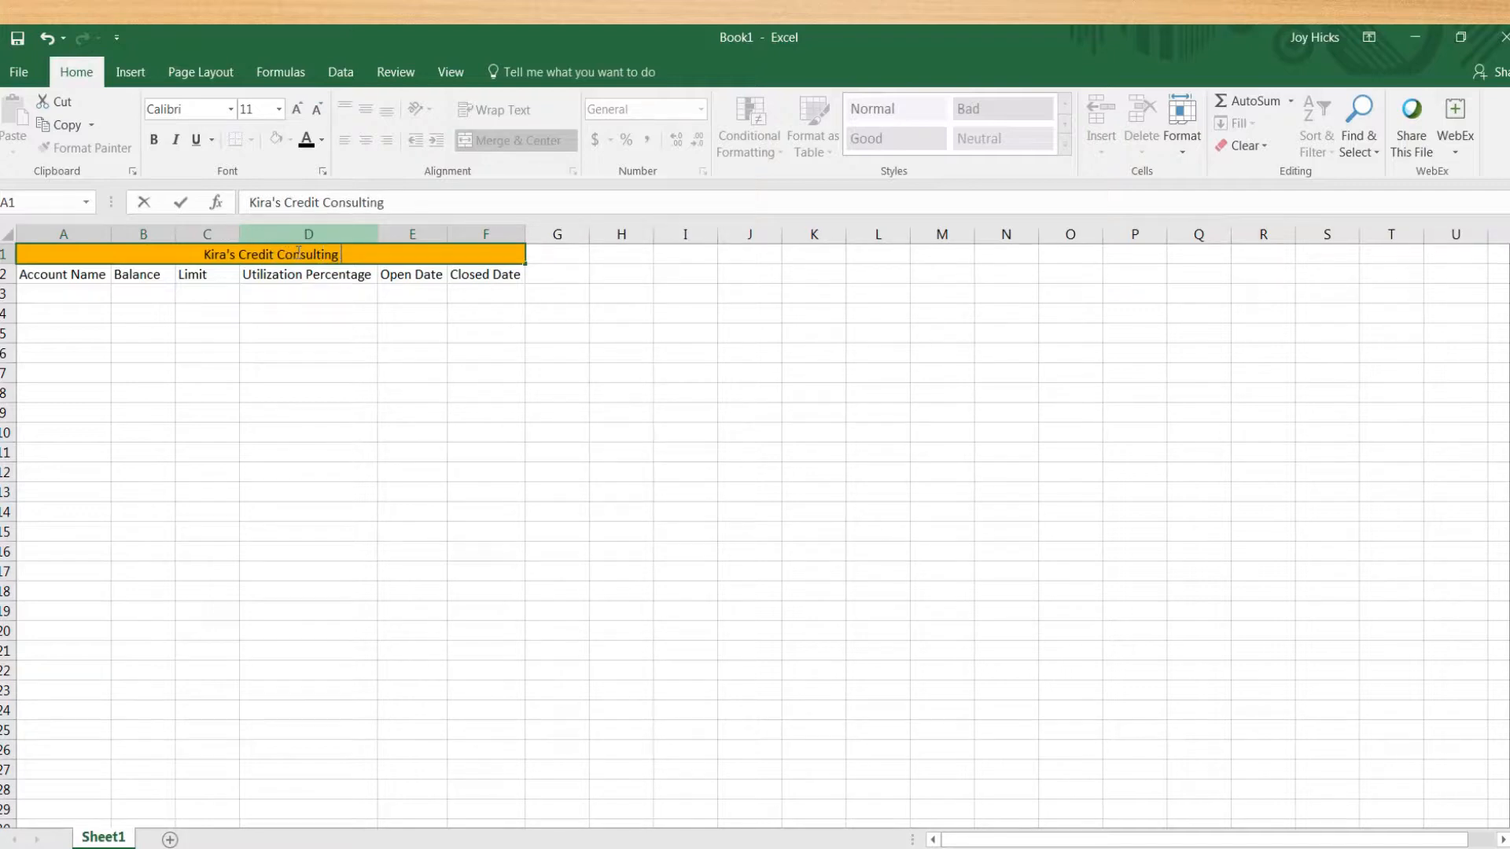
{"action": "type", "text": " Co."}
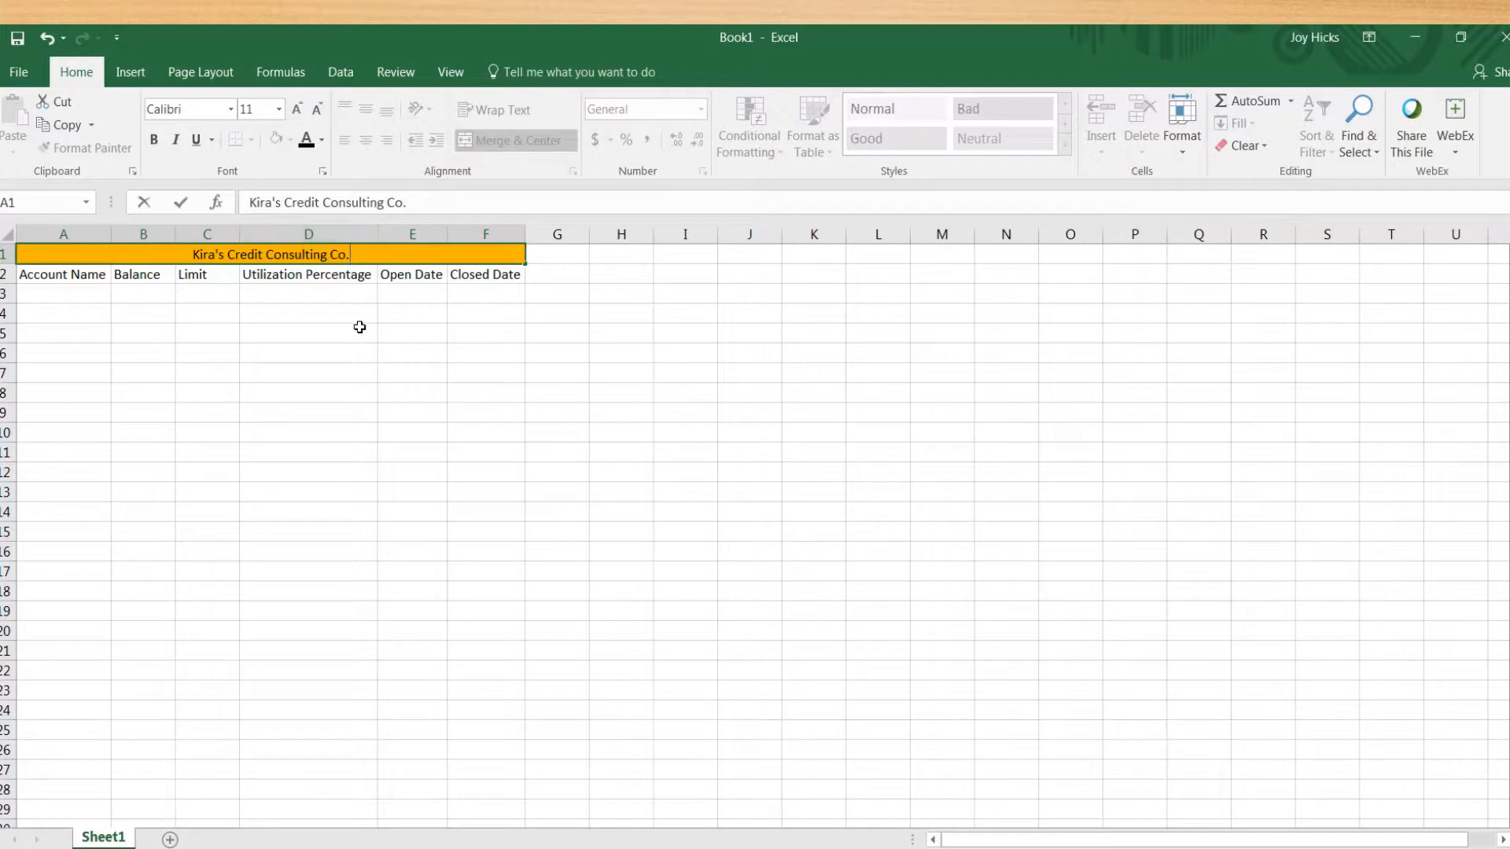
{"action": "left_click", "coordinate": [360, 330]}
- Format the title in merged cell A1 with font size 24, bold and centered
{"action": "left_click", "coordinate": [370, 254]}
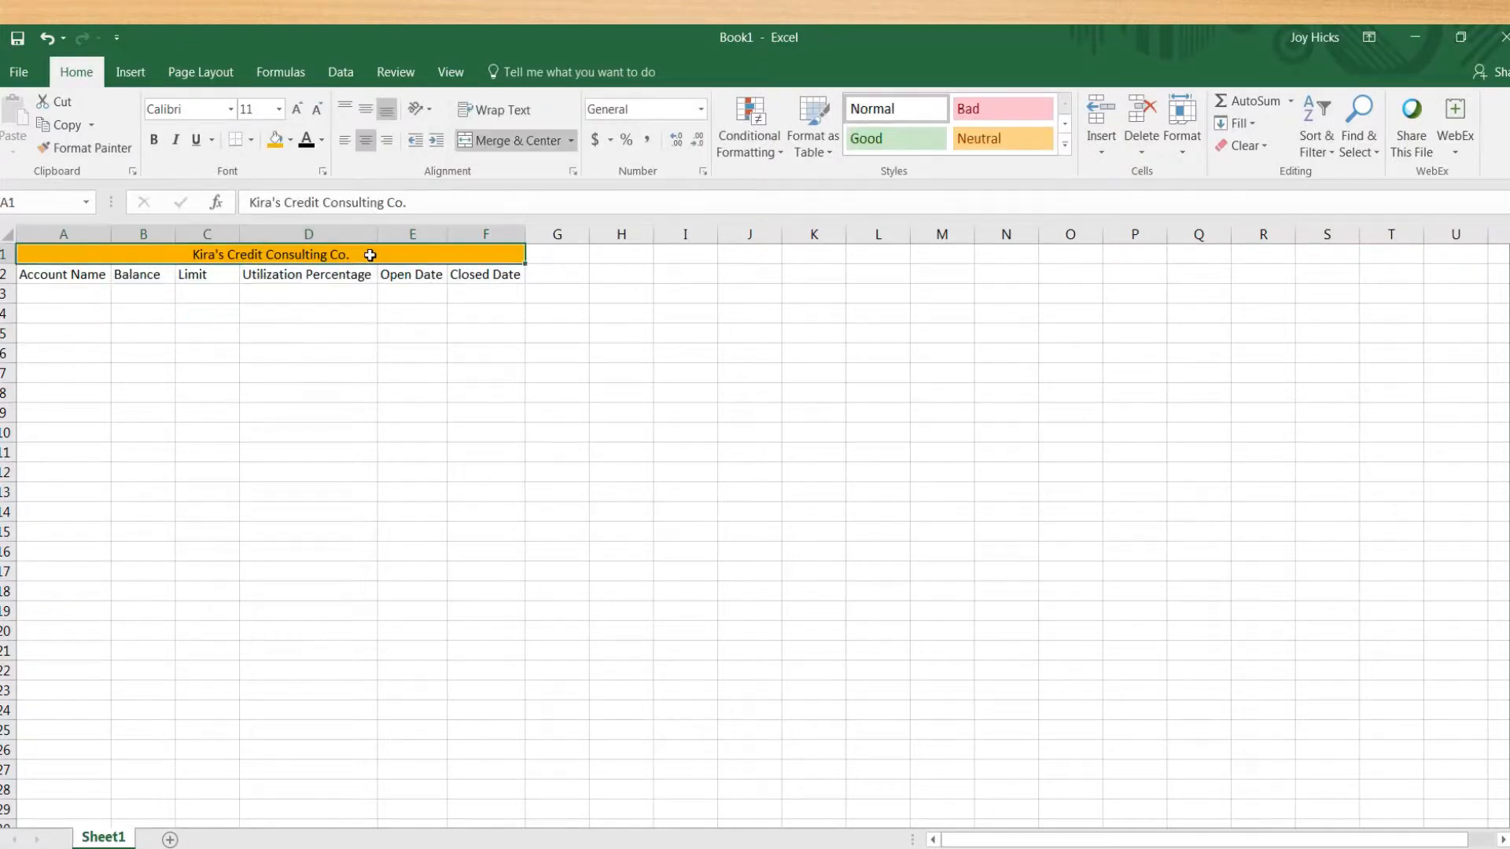
{"action": "left_click", "coordinate": [299, 114]}
{"action": "left_click", "coordinate": [299, 114]}
{"action": "left_click", "coordinate": [299, 114]}
{"action": "left_click", "coordinate": [299, 114]}
{"action": "left_click", "coordinate": [299, 114]}
{"action": "left_click", "coordinate": [299, 114]}
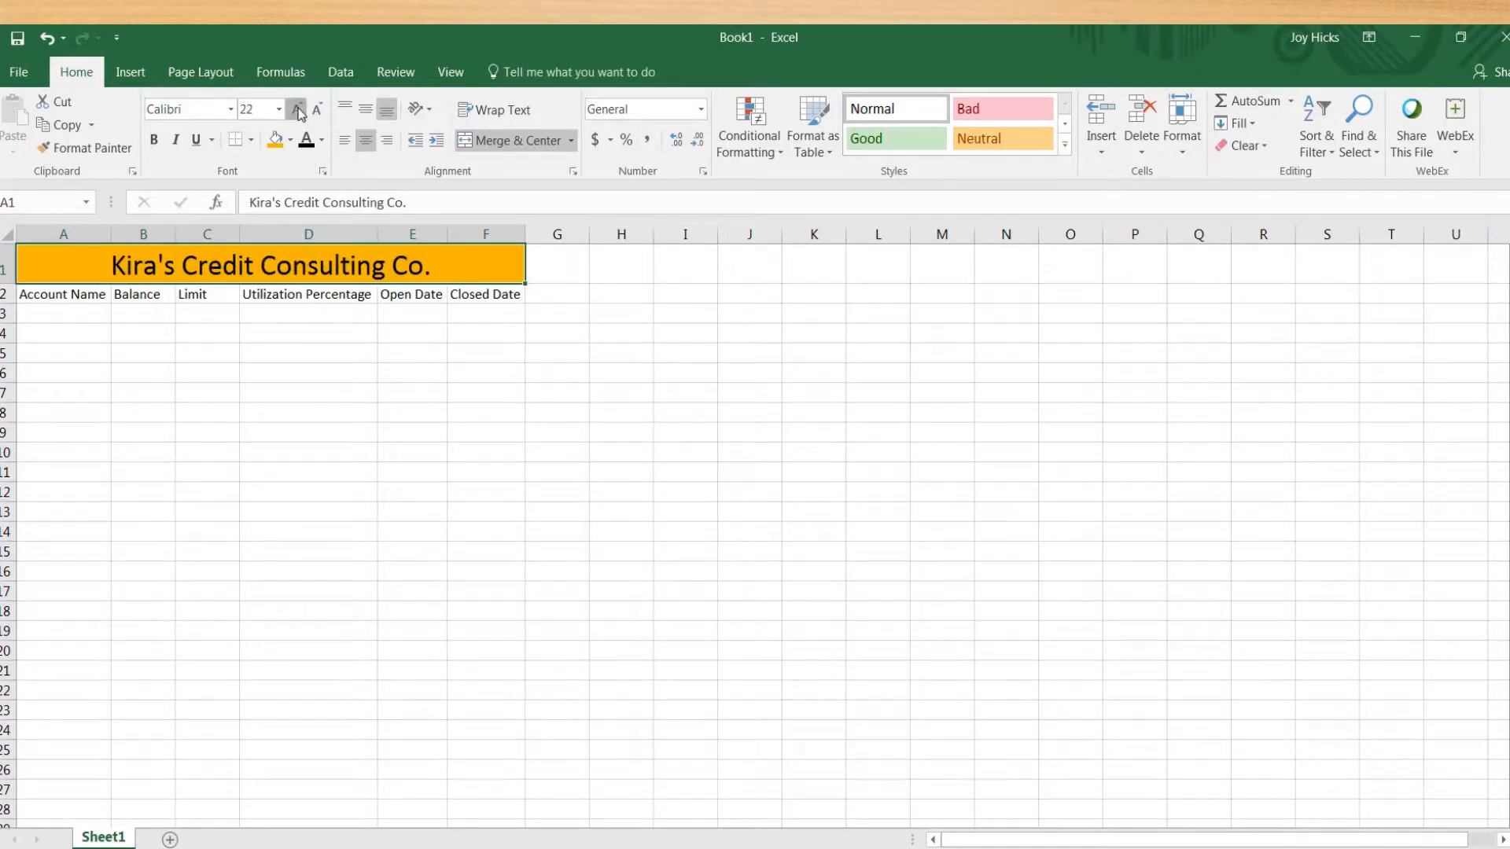
{"action": "left_click", "coordinate": [299, 114]}
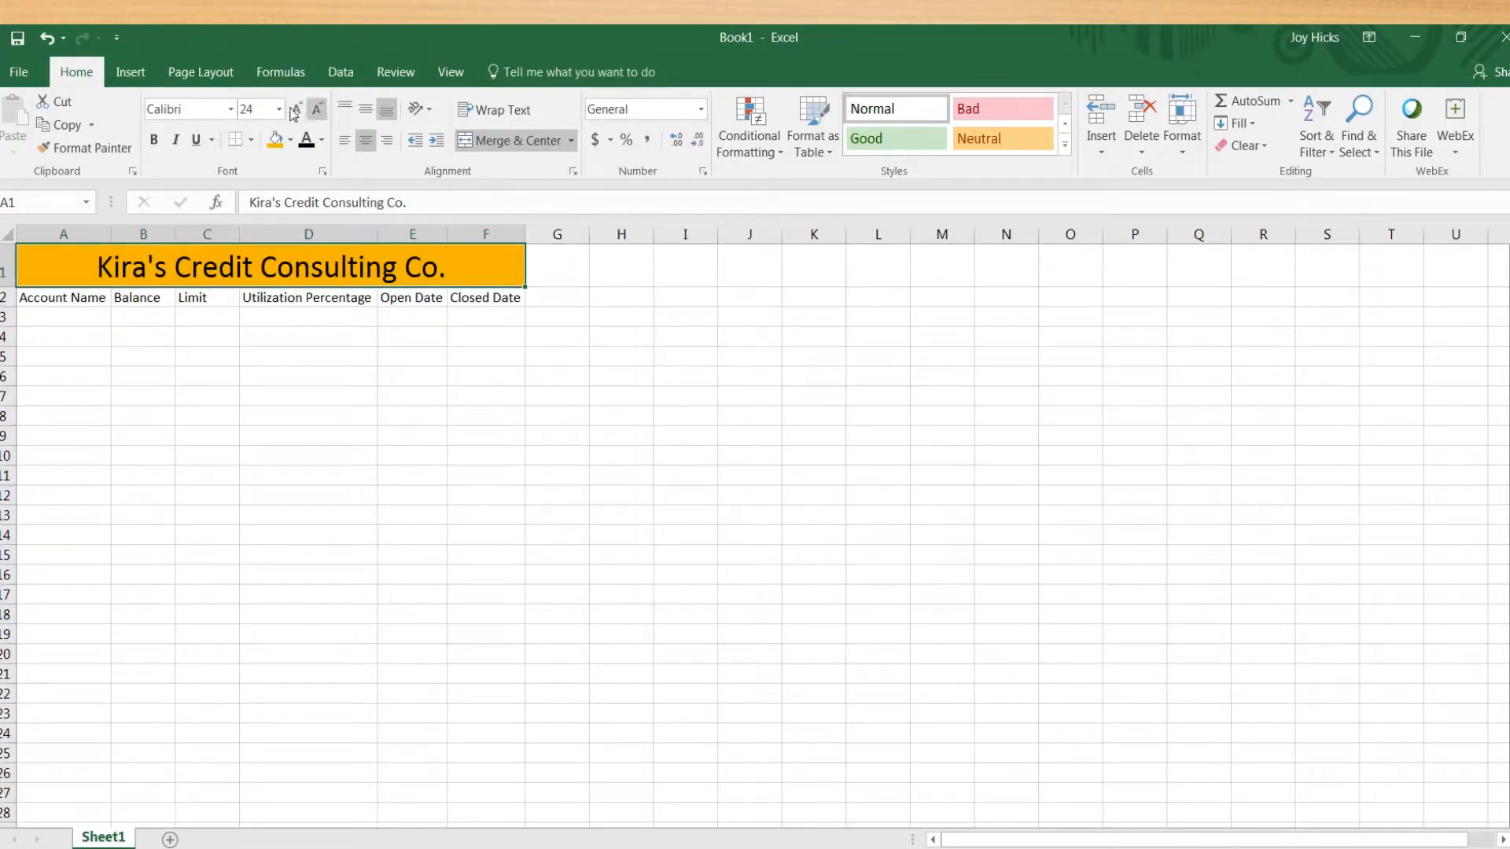
{"action": "left_click", "coordinate": [158, 139]}
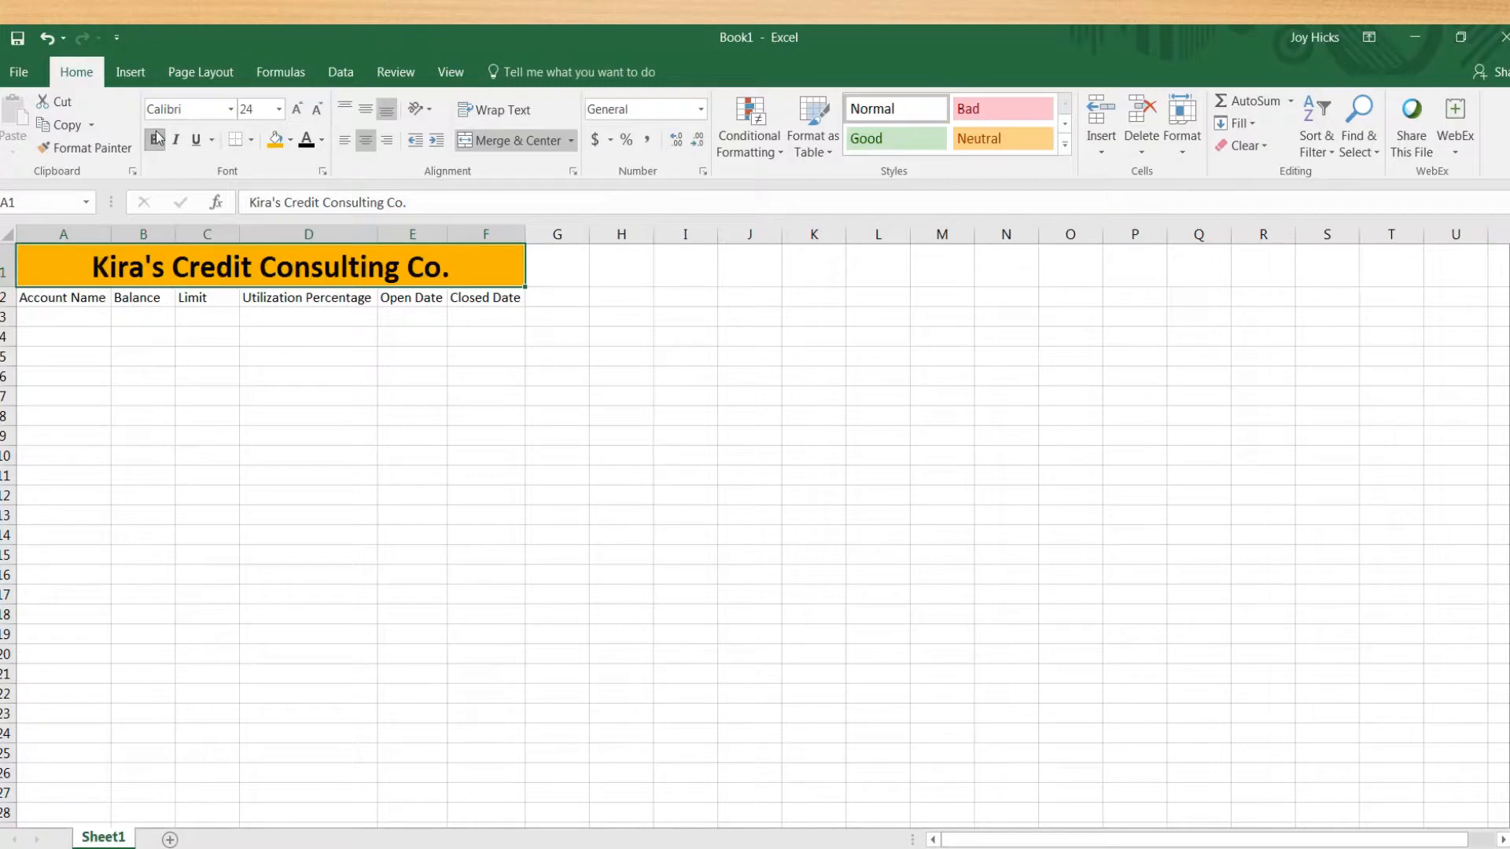
{"action": "left_click", "coordinate": [367, 141]}
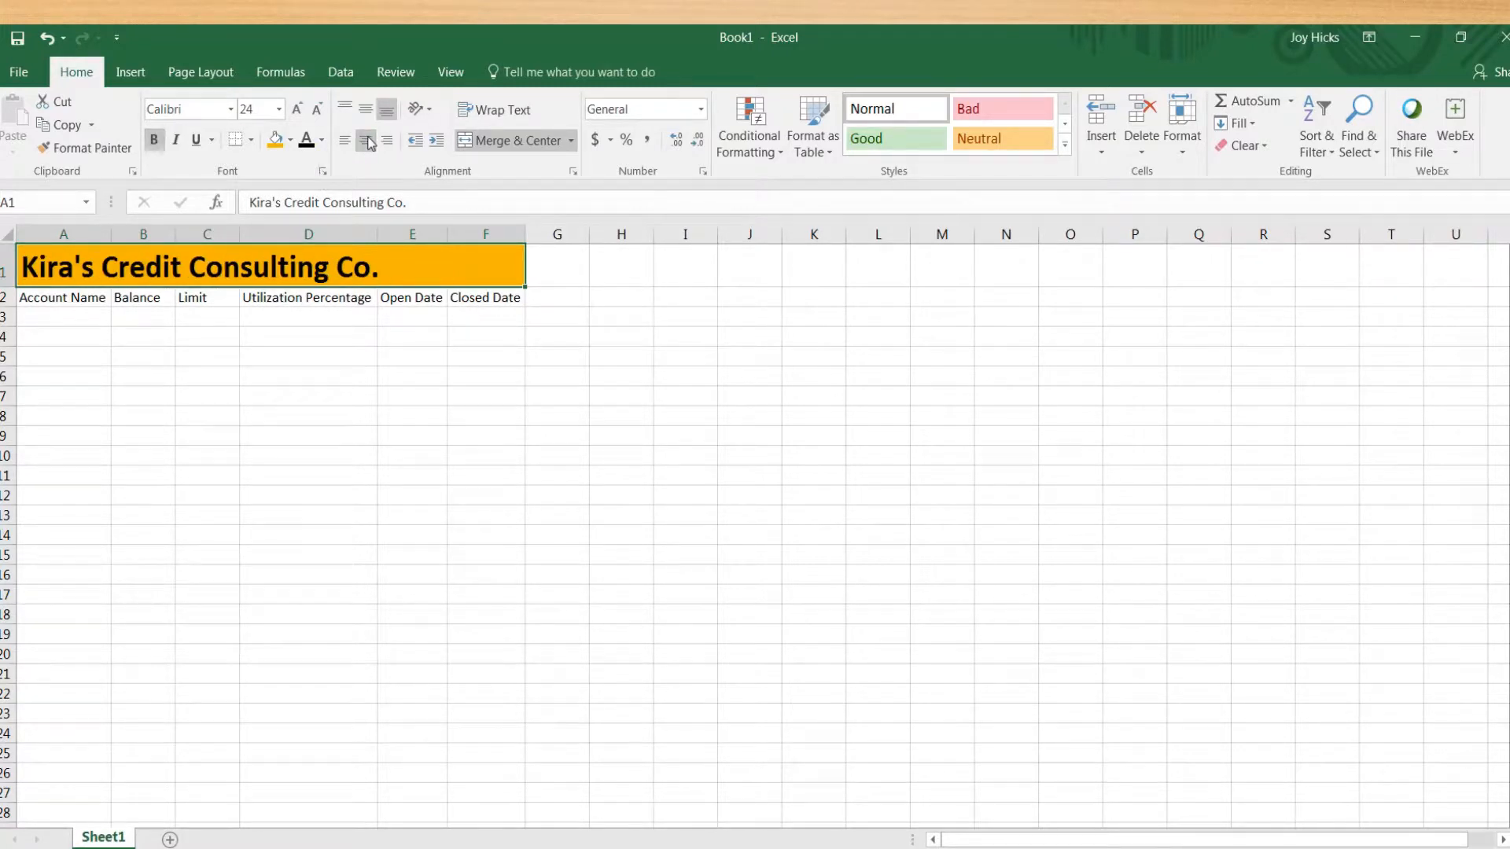
{"action": "left_click", "coordinate": [367, 142]}
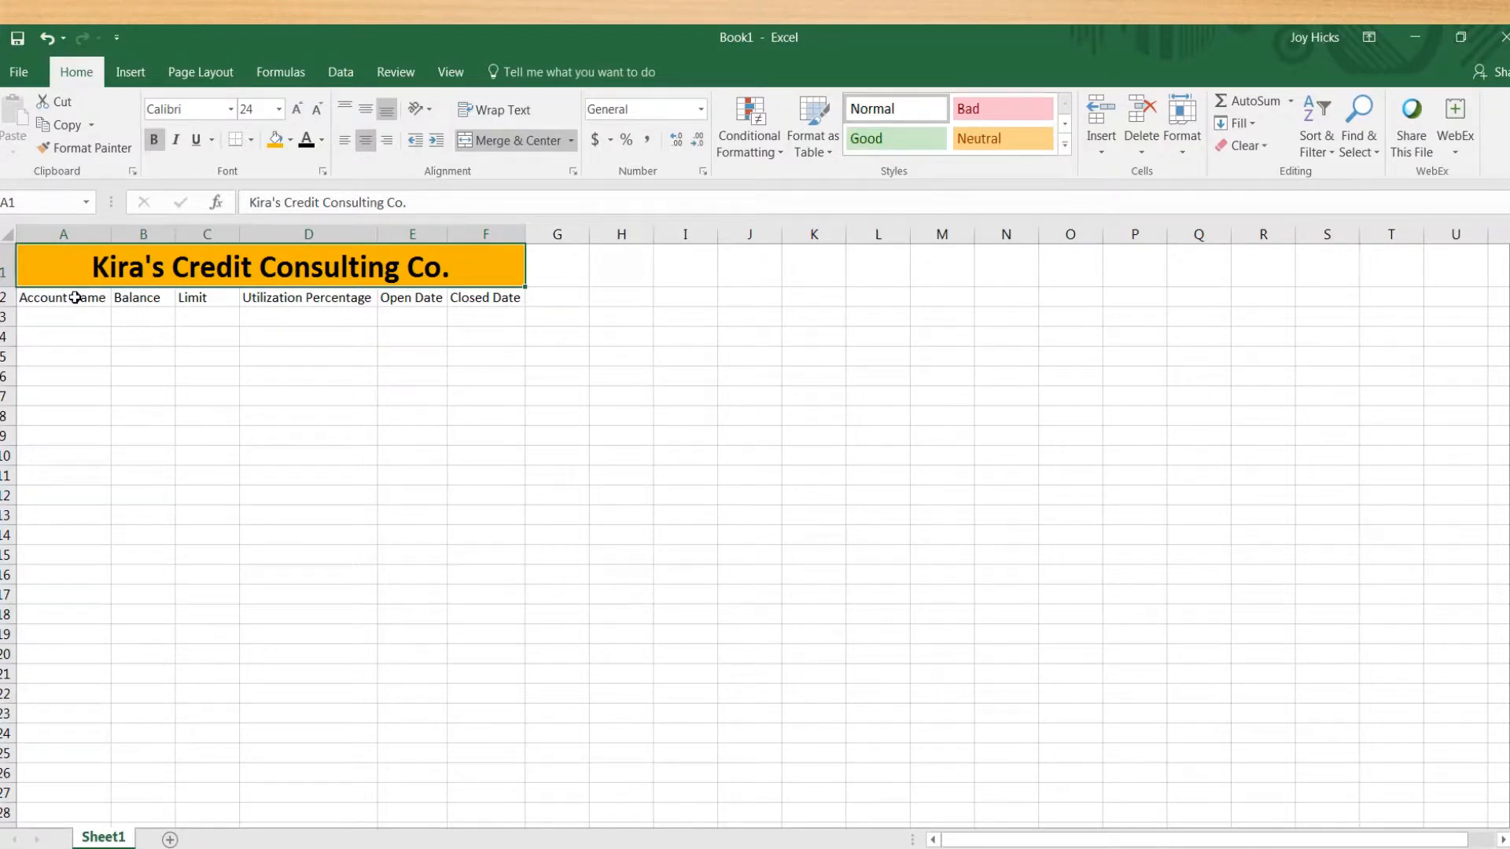
- Make the column headings in cells A2 through F2 bold
{"action": "left_click_drag", "start_coordinate": [75, 297], "coordinate": [496, 293]}
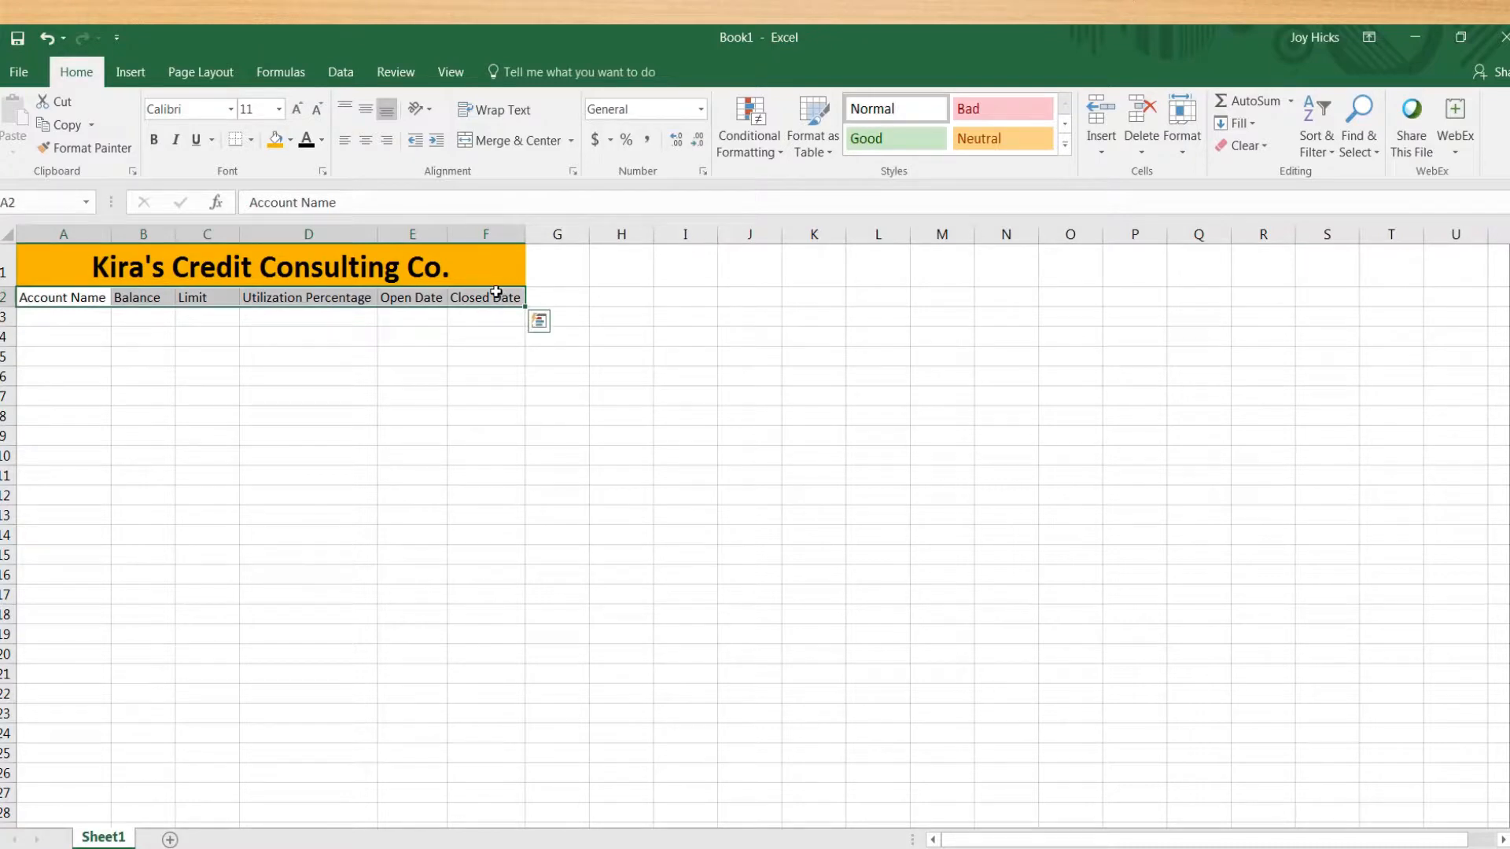
{"action": "key", "text": "ctrl+b"}
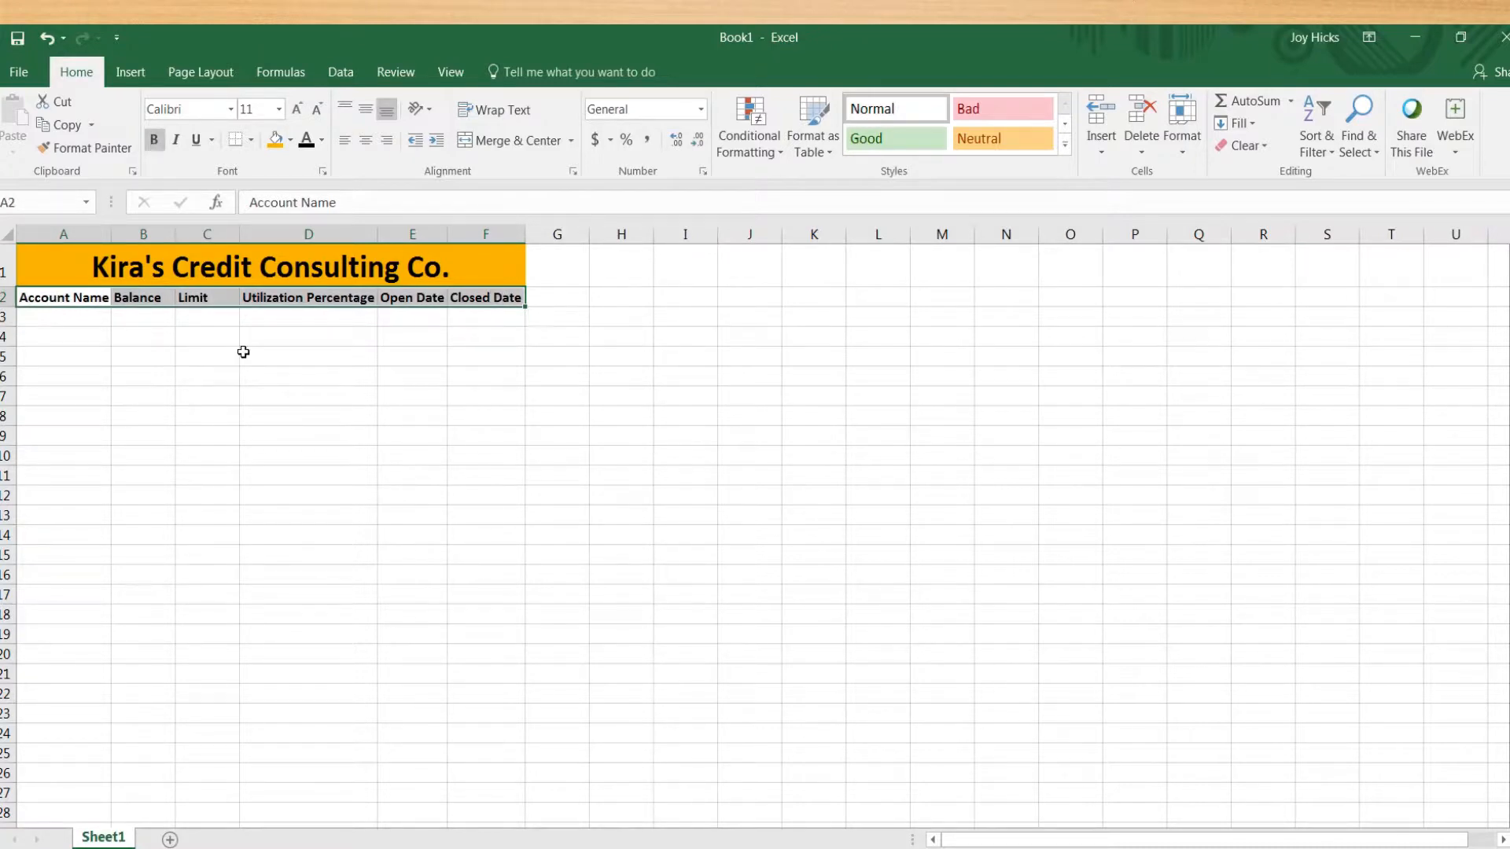
{"action": "left_click", "coordinate": [242, 349]}
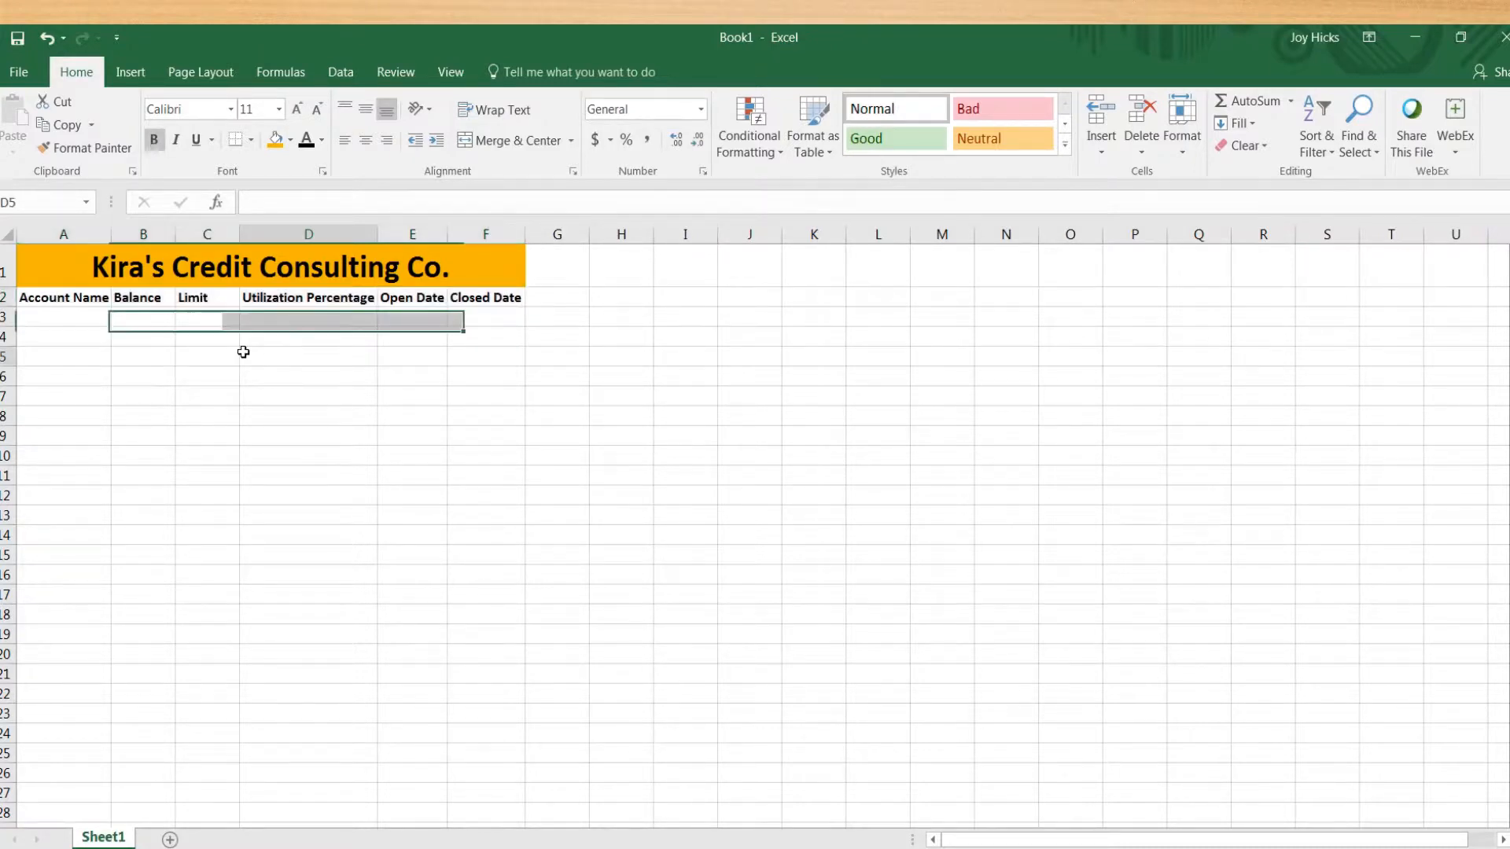
- Enter the account names "Visa", "Cap One" and "Net One" in cells A3 through A5
{"action": "left_click", "coordinate": [105, 321]}
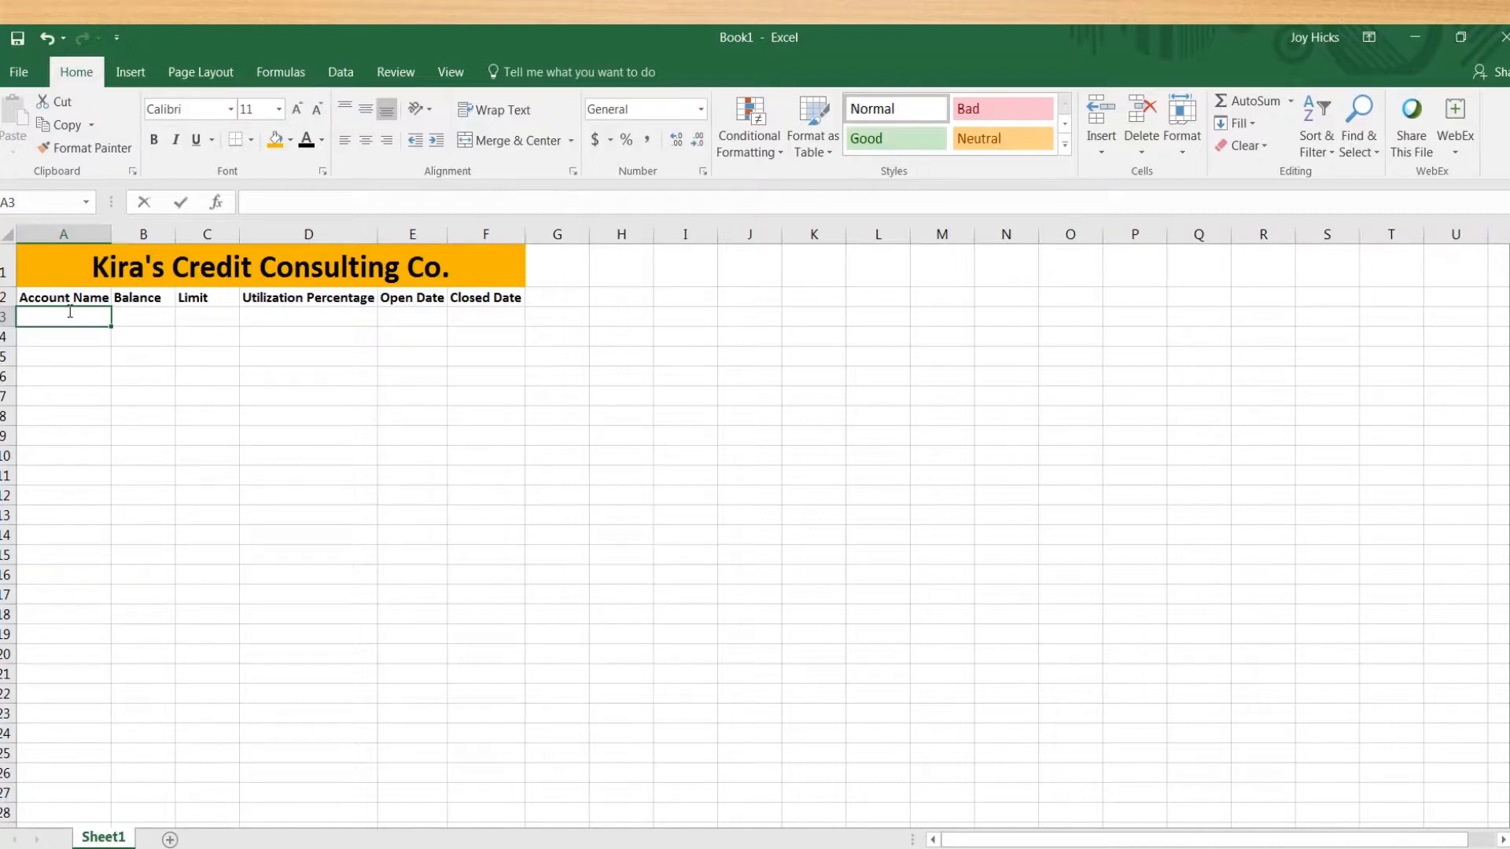
{"action": "type", "text": "Visa"}
{"action": "key", "text": "Return"}
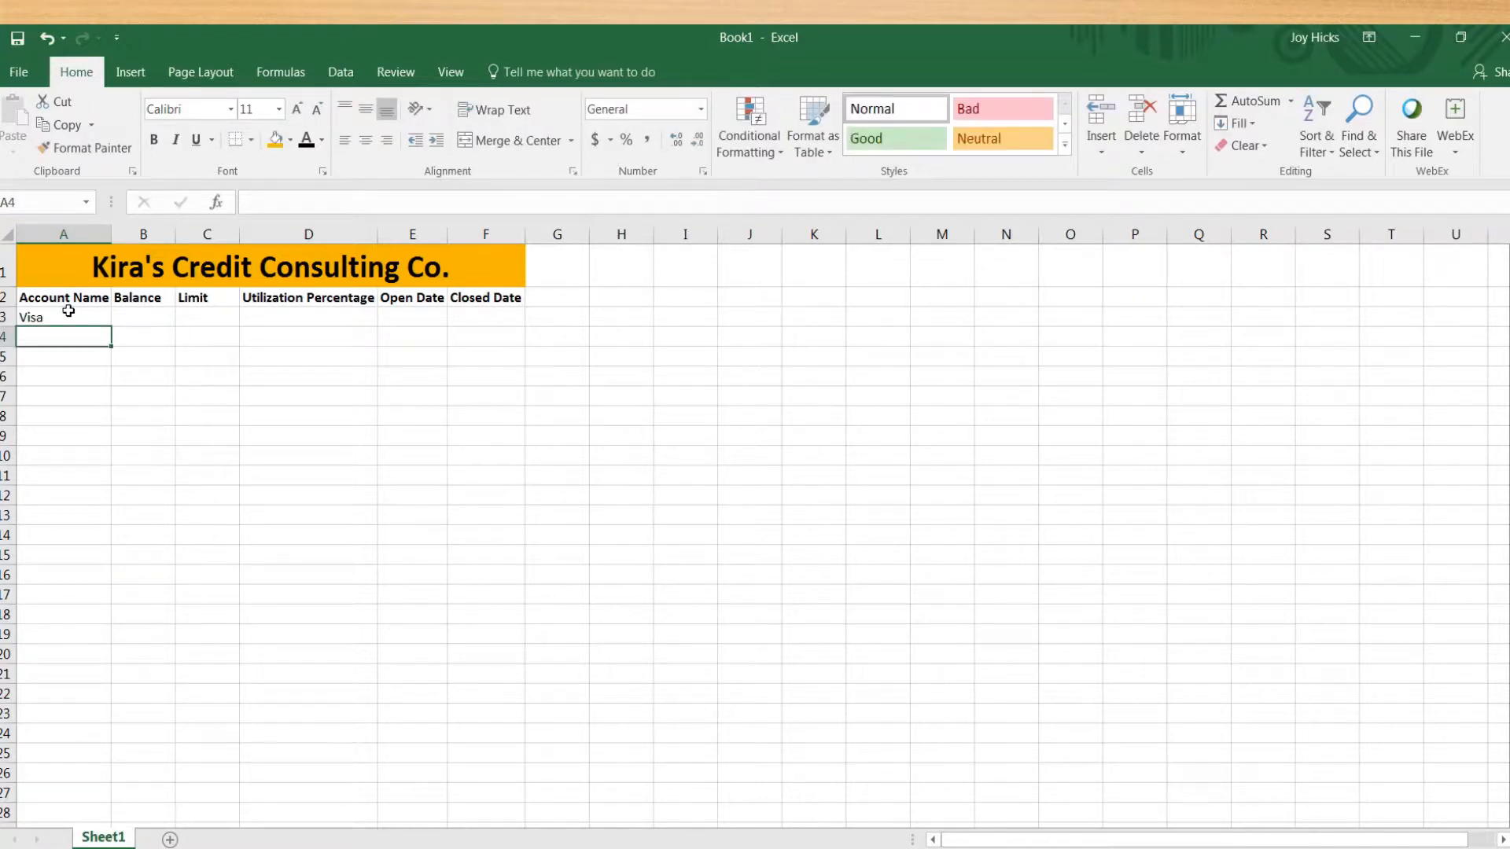
{"action": "type", "text": "Cap One"}
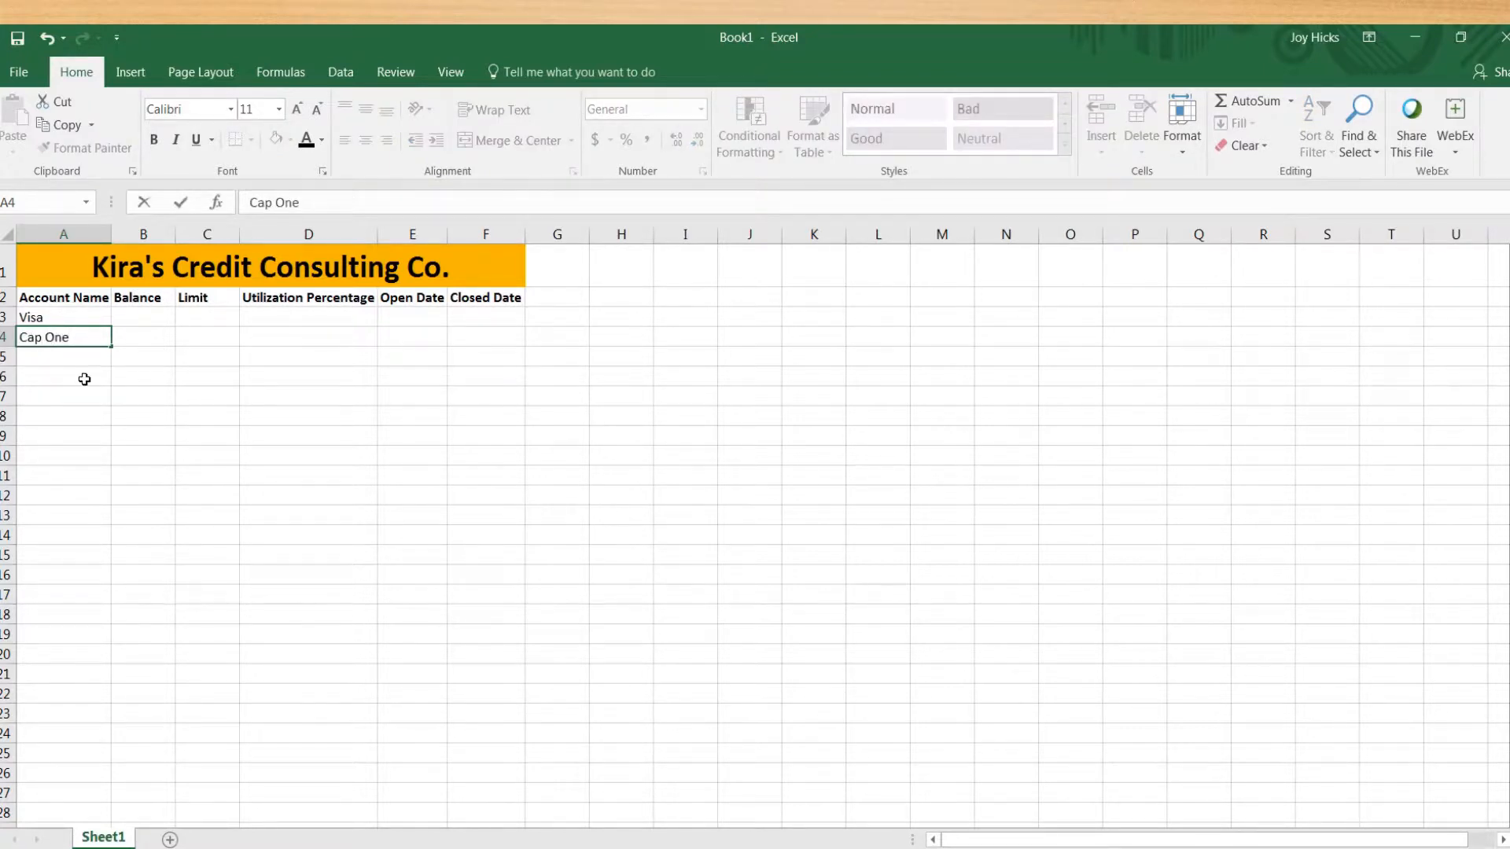
{"action": "left_click", "coordinate": [76, 355]}
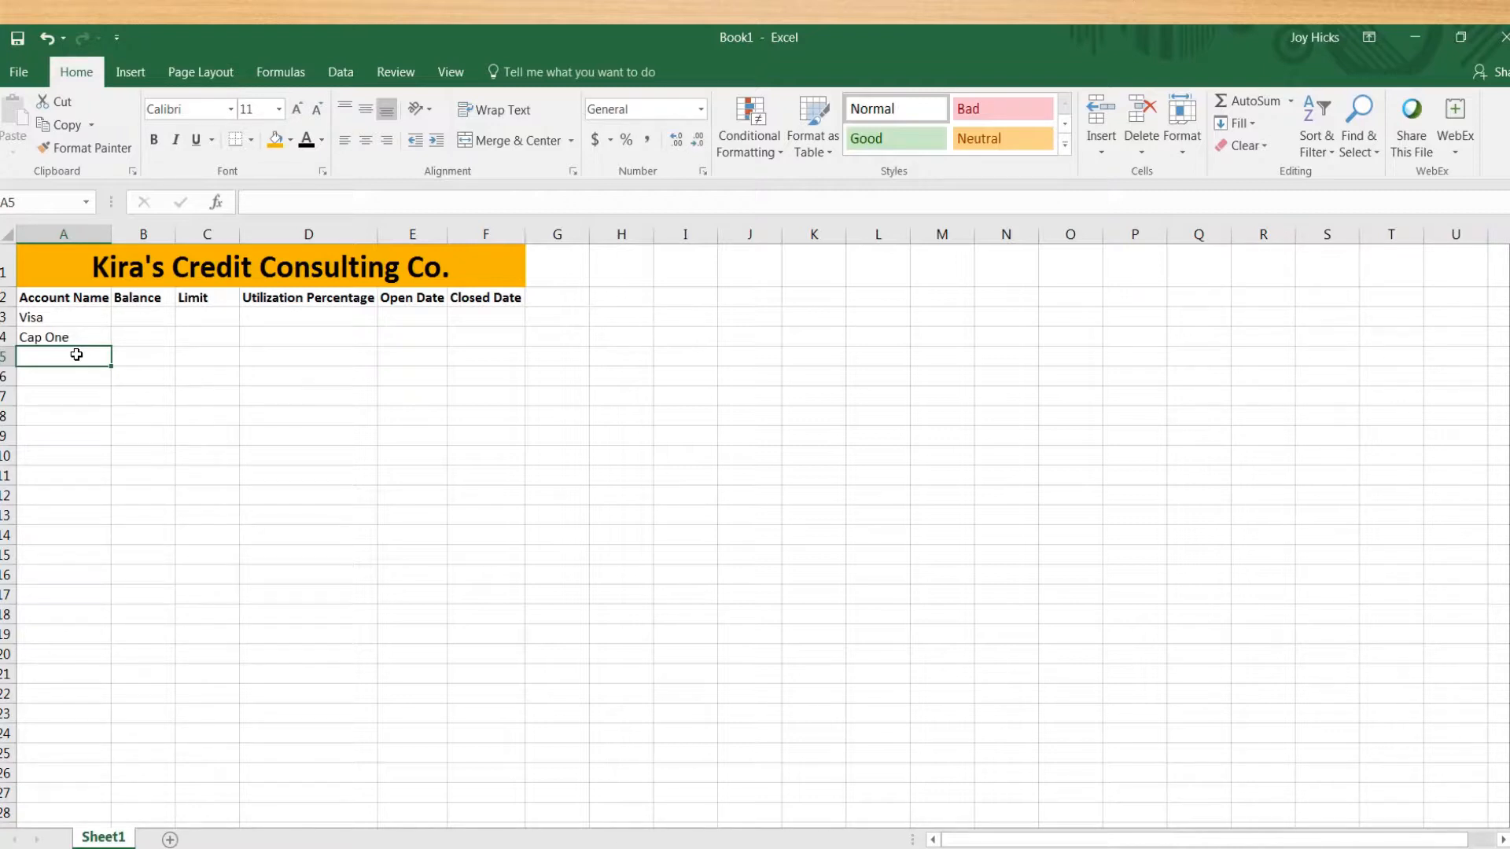
{"action": "type", "text": "Net "}
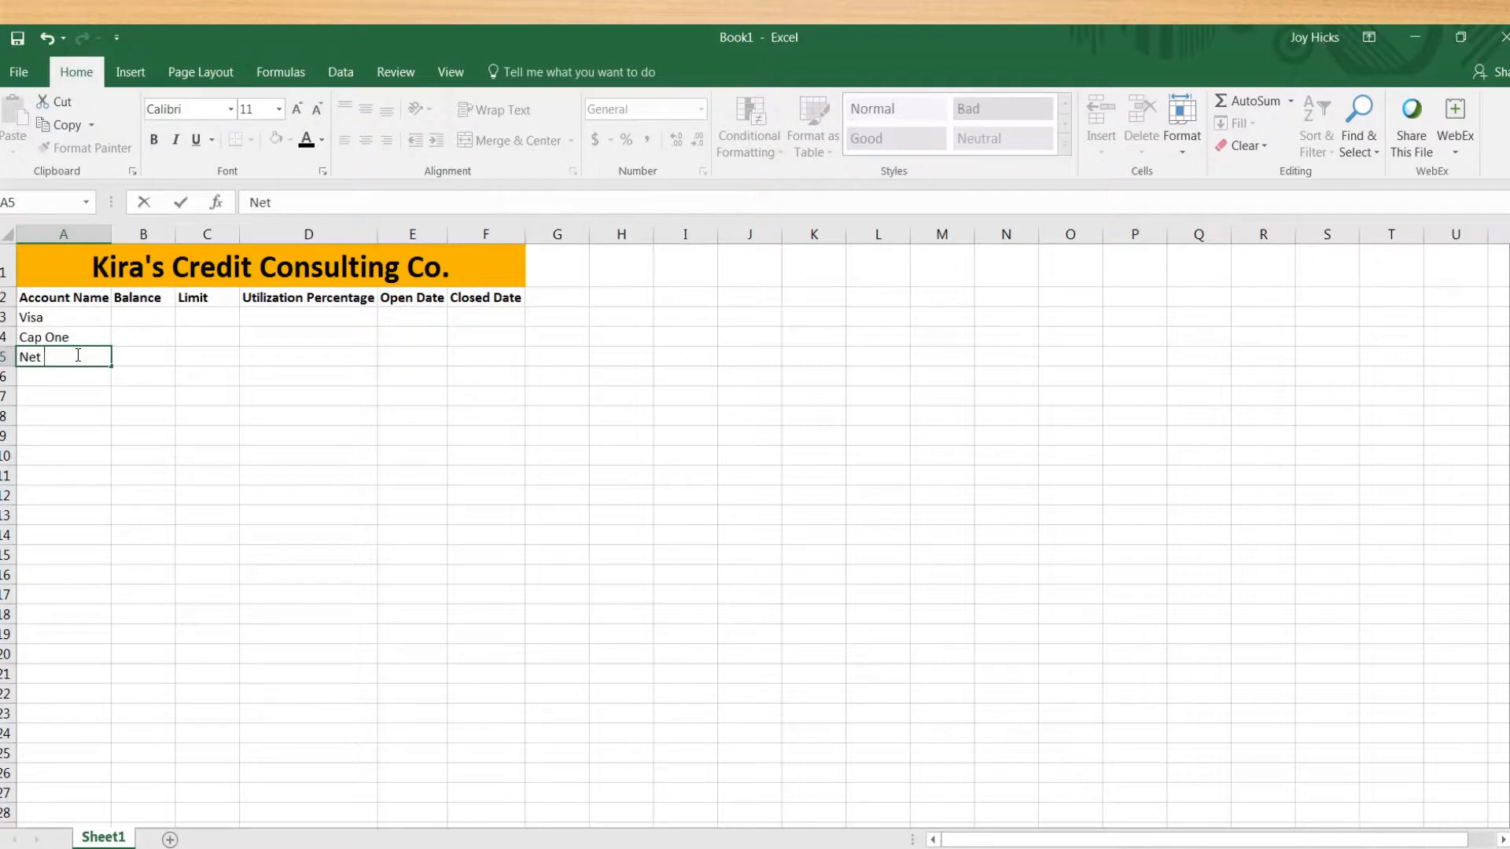
{"action": "type", "text": "One"}
{"action": "key", "text": "Return"}
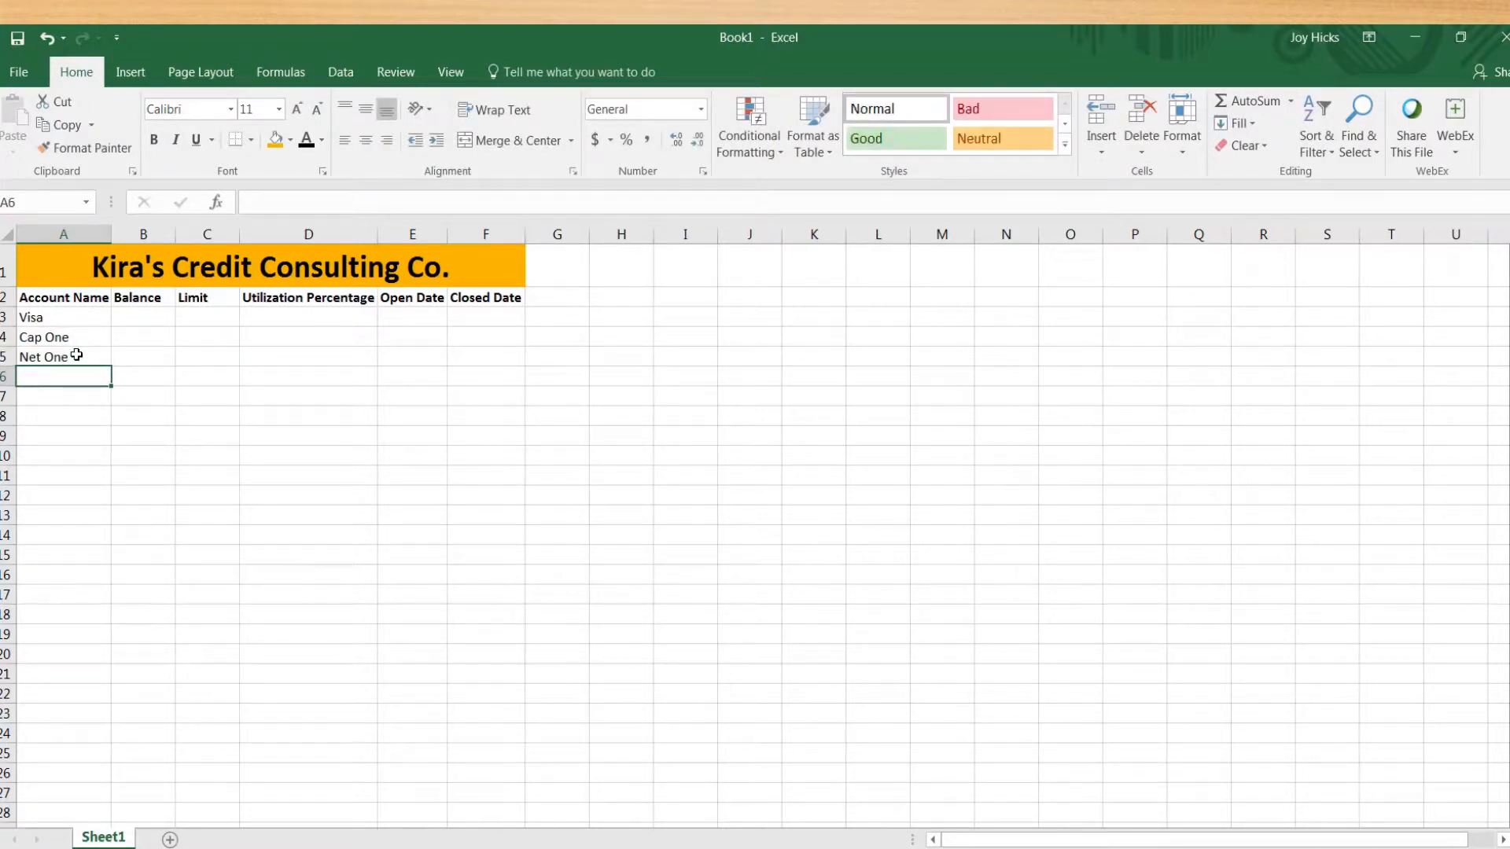
- Enter the account names "Work One", "Jet" and "Sammy and Co." in cells A6 through A8
{"action": "type", "text": "Work One"}
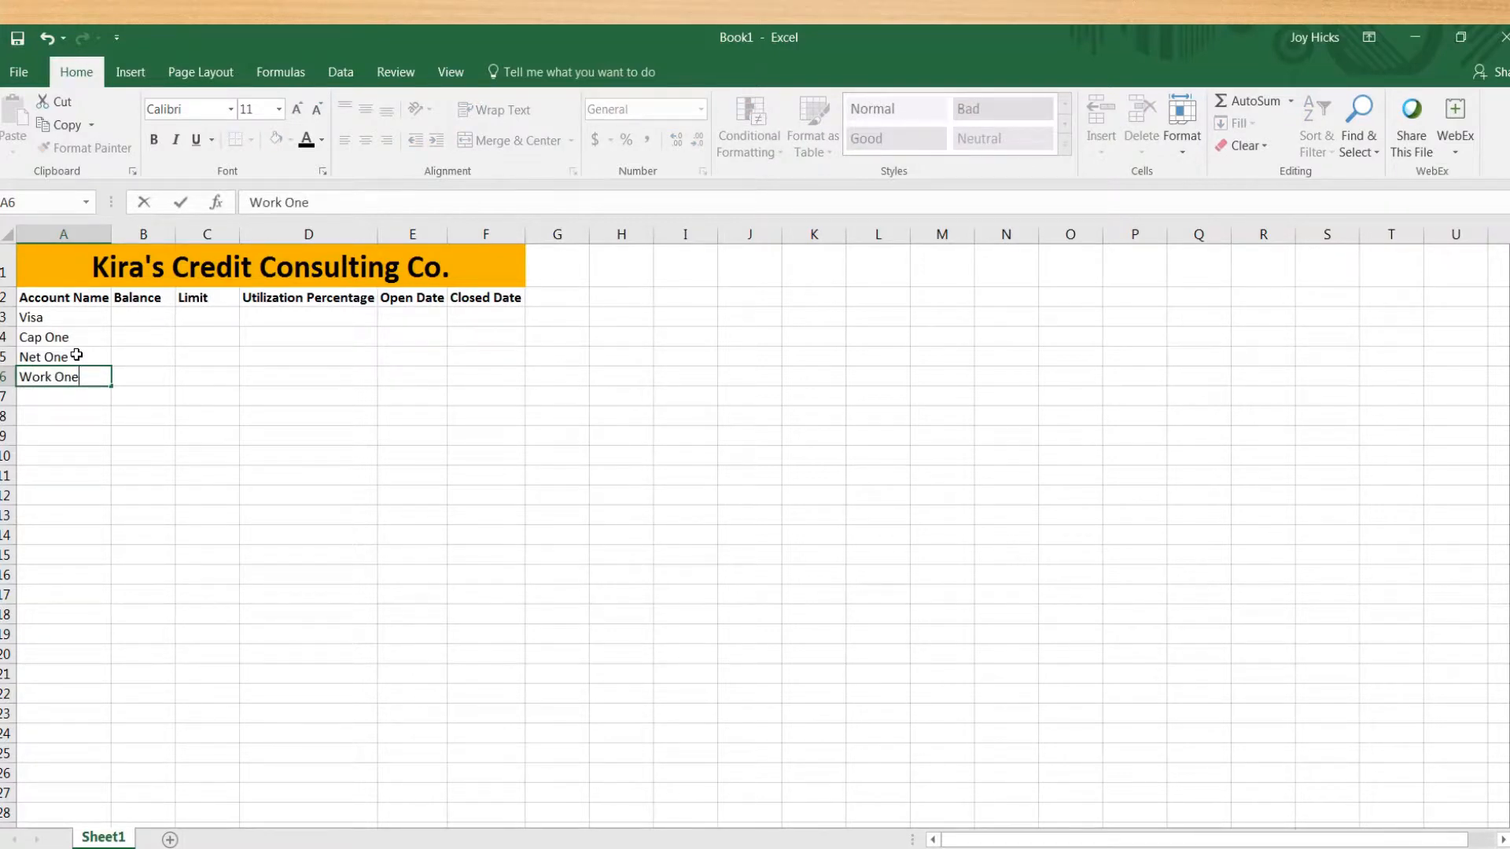
{"action": "key", "text": "Return"}
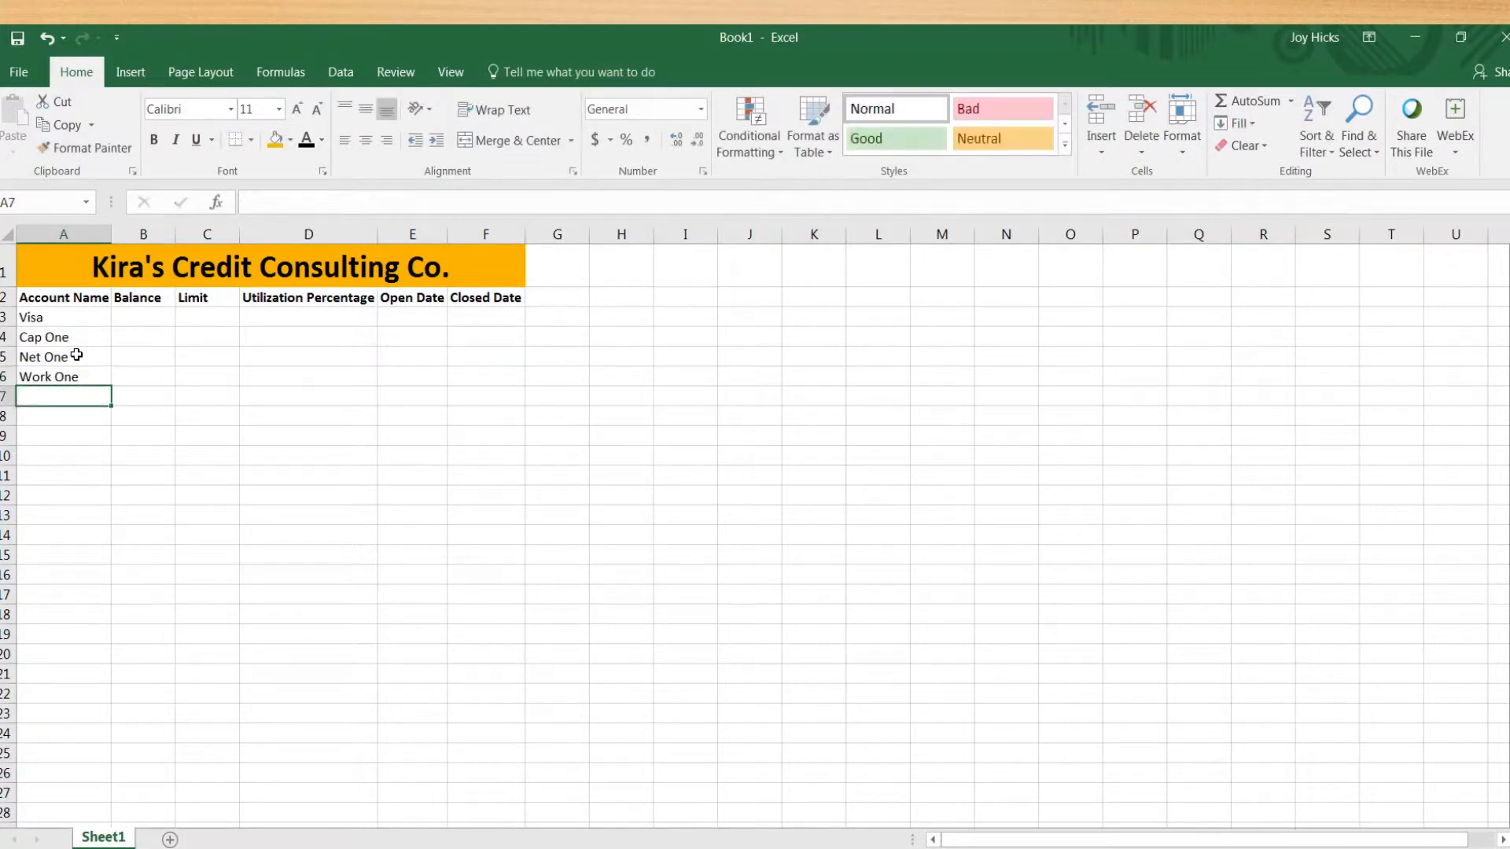
{"action": "type", "text": "Jet"}
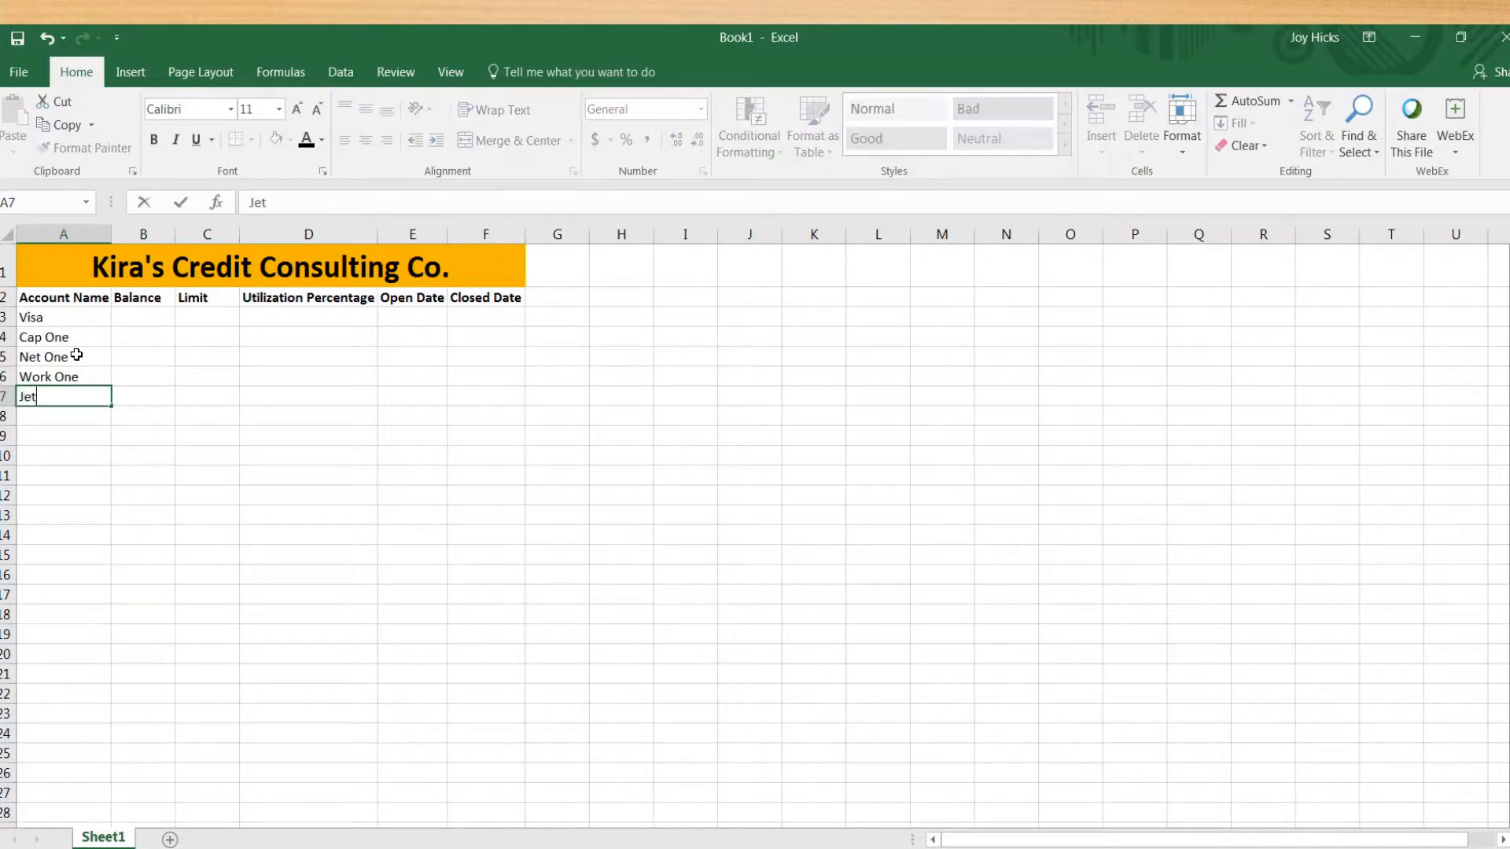
{"action": "key", "text": "Return"}
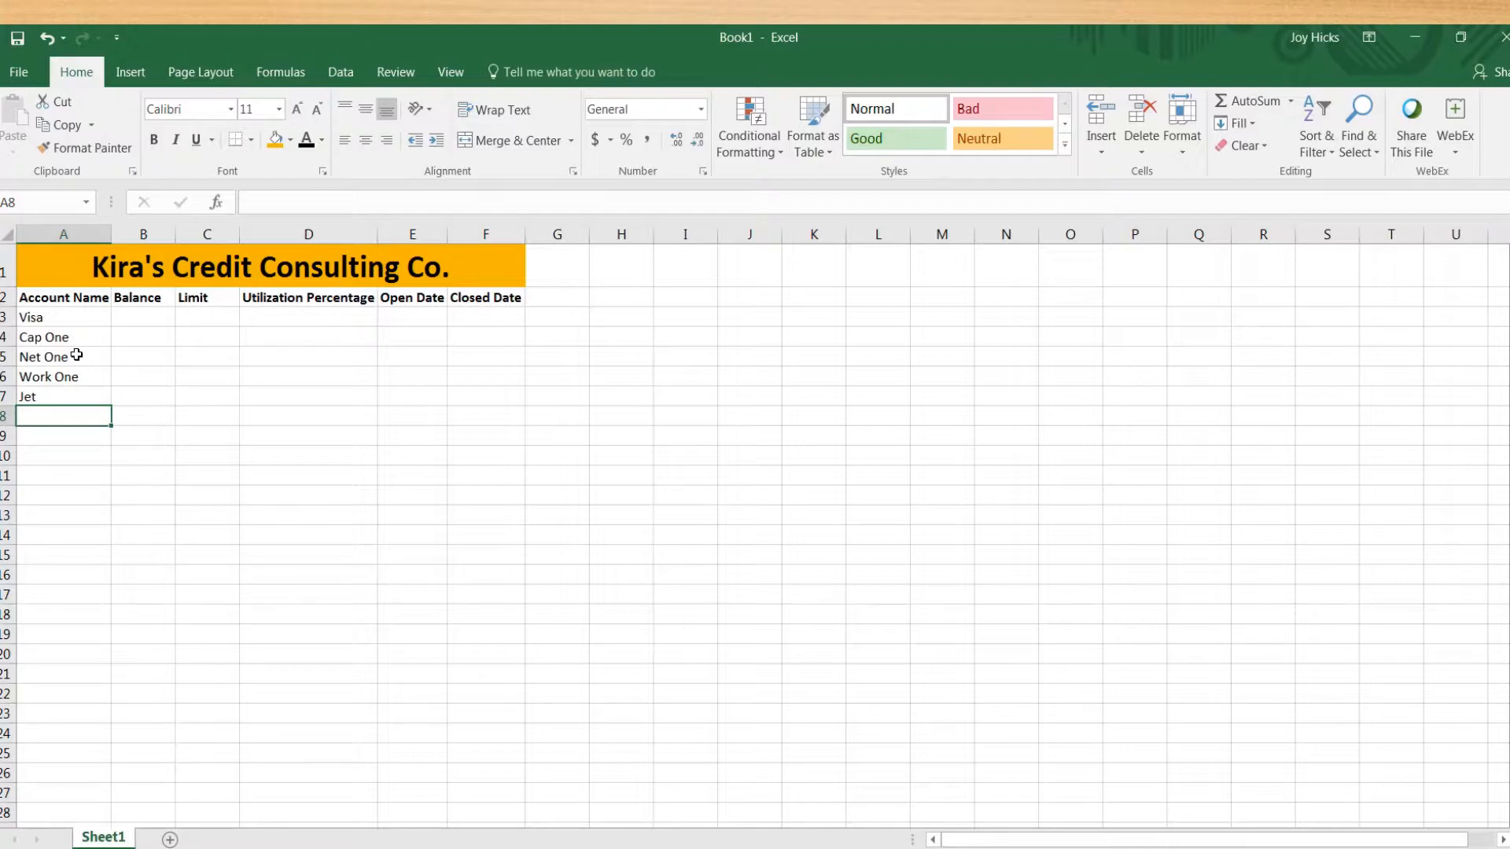
{"action": "type", "text": "Samo"}
{"action": "key", "text": "BackSpace"}
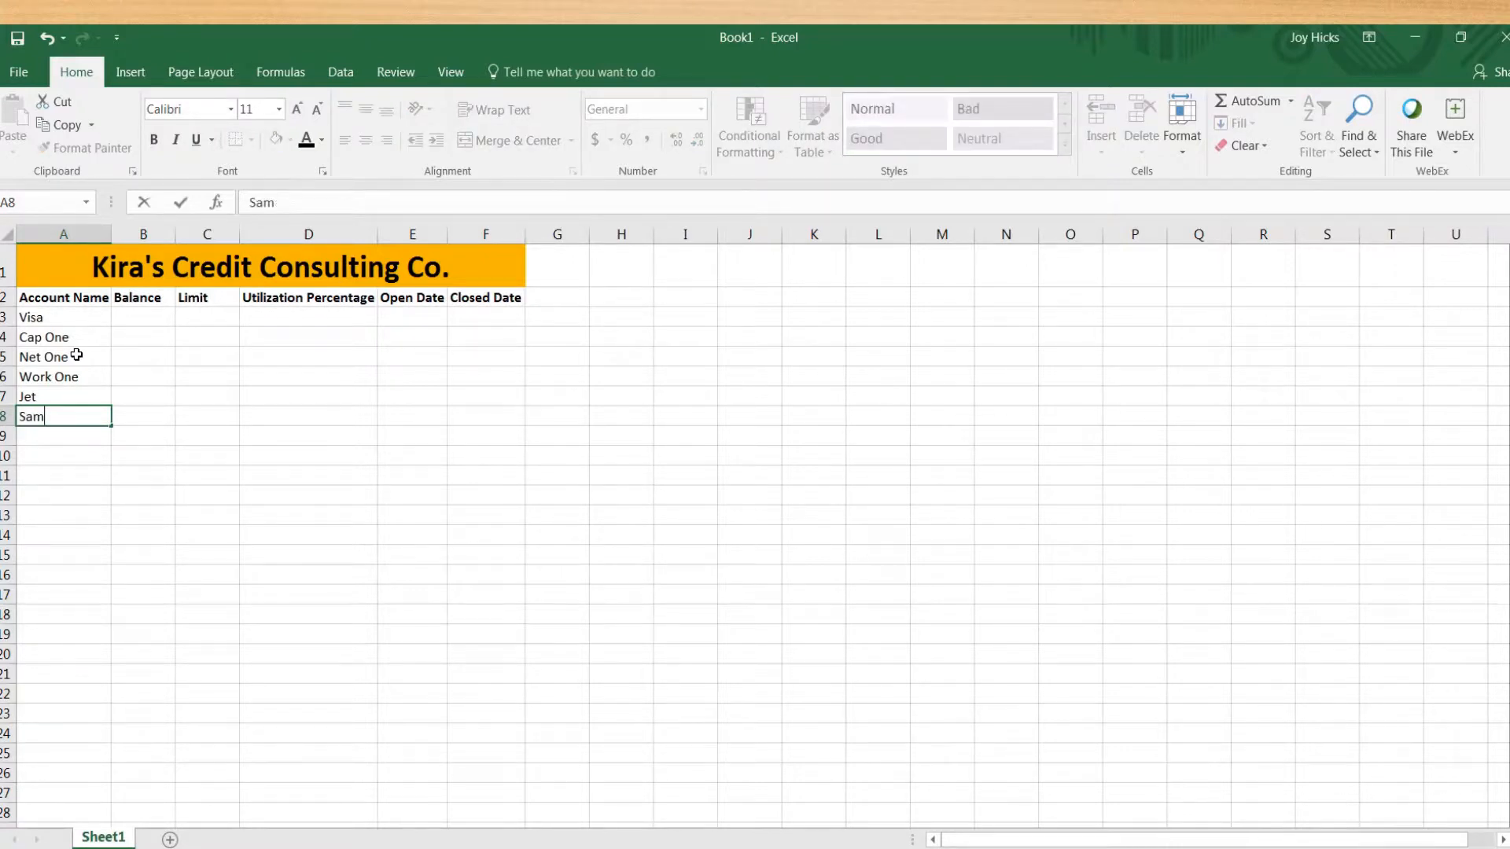
{"action": "type", "text": "my and Co."}
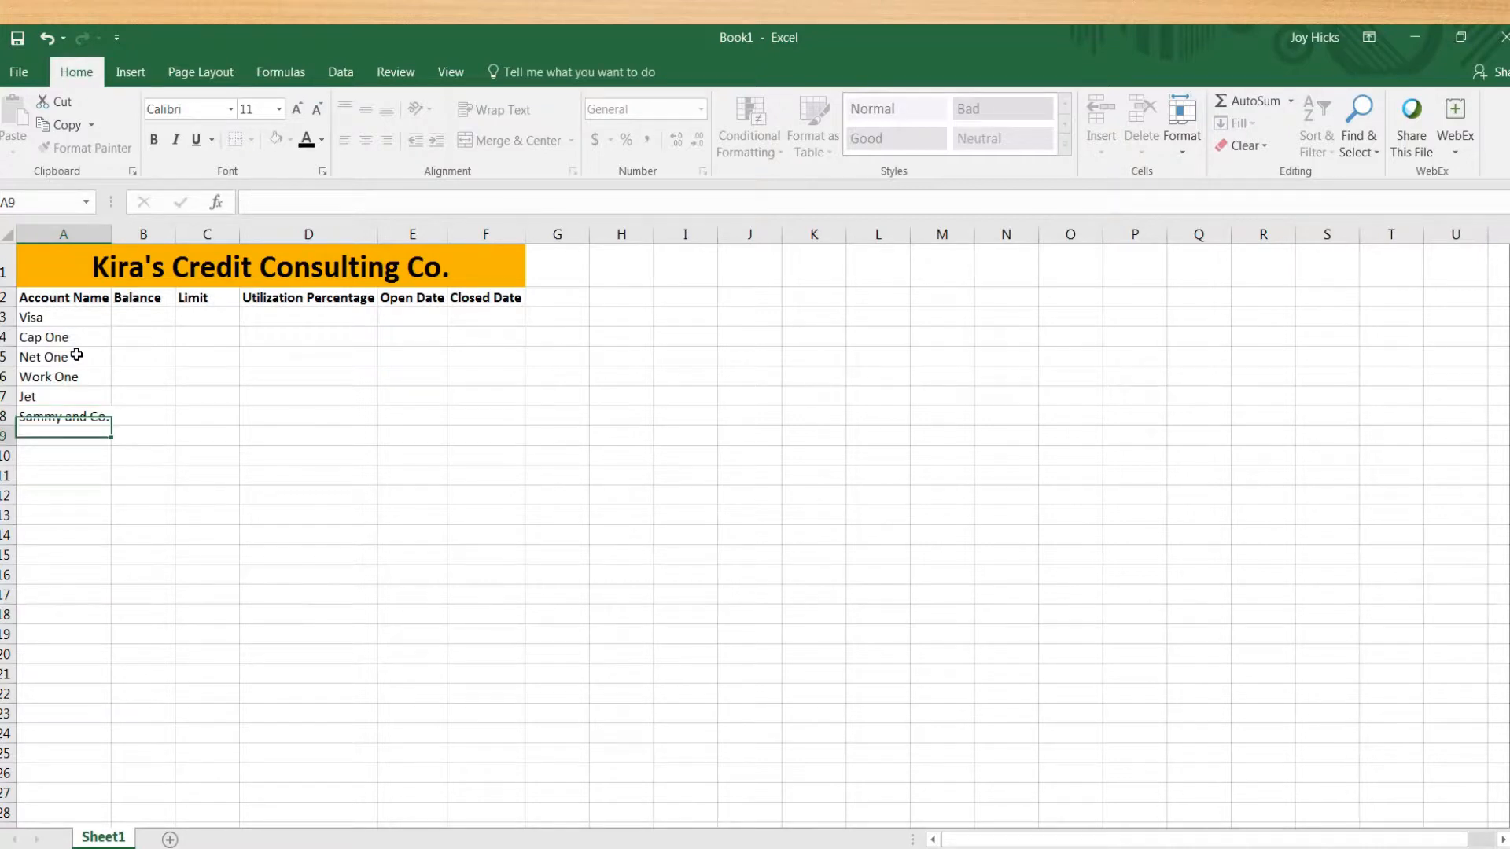
{"action": "key", "text": "Return"}
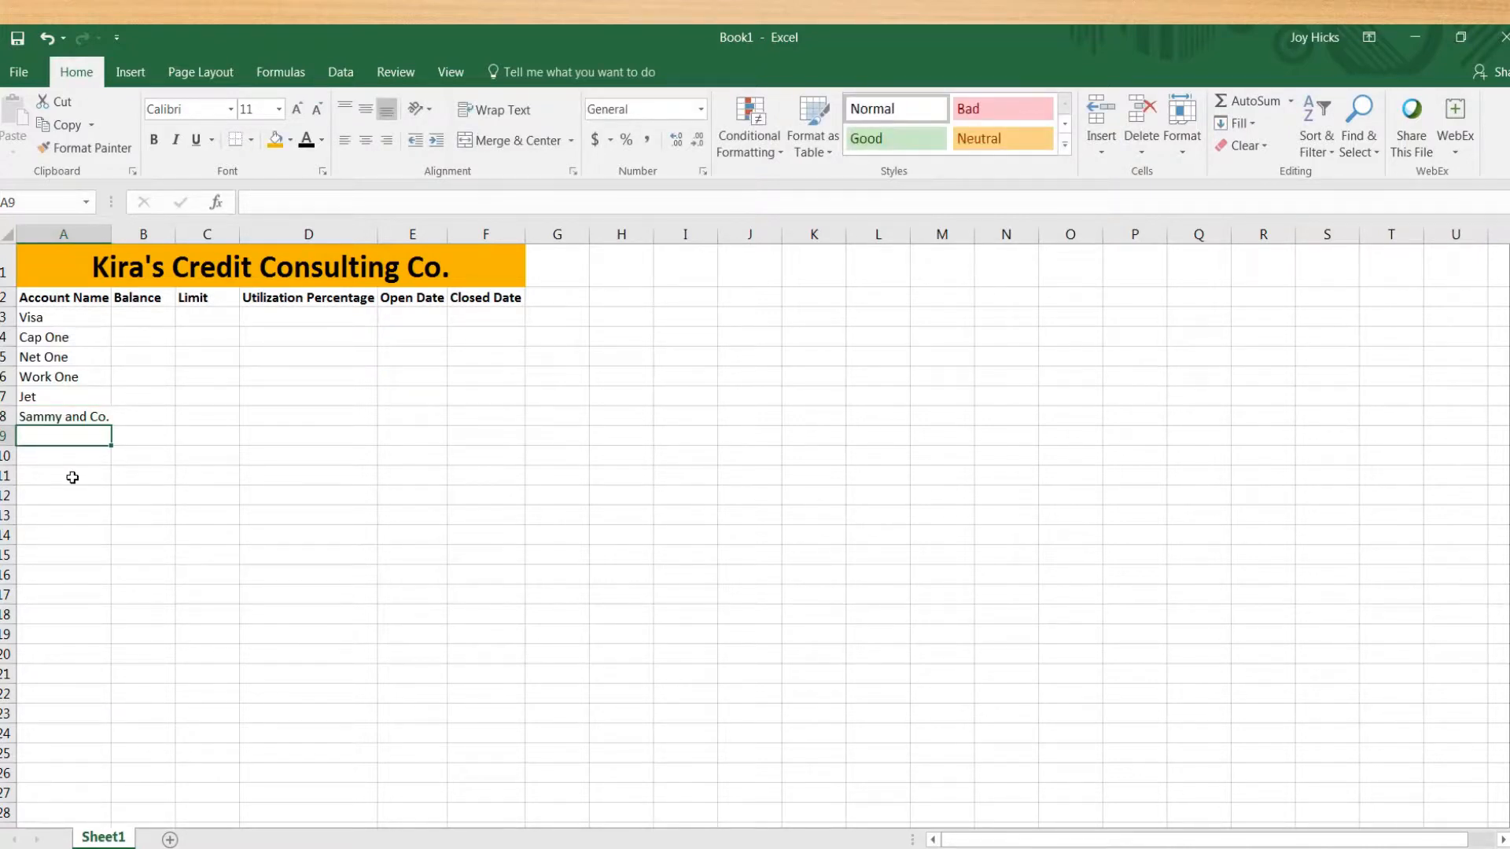
- Autofit column A so its width fits the account names
{"action": "left_click", "coordinate": [76, 473]}
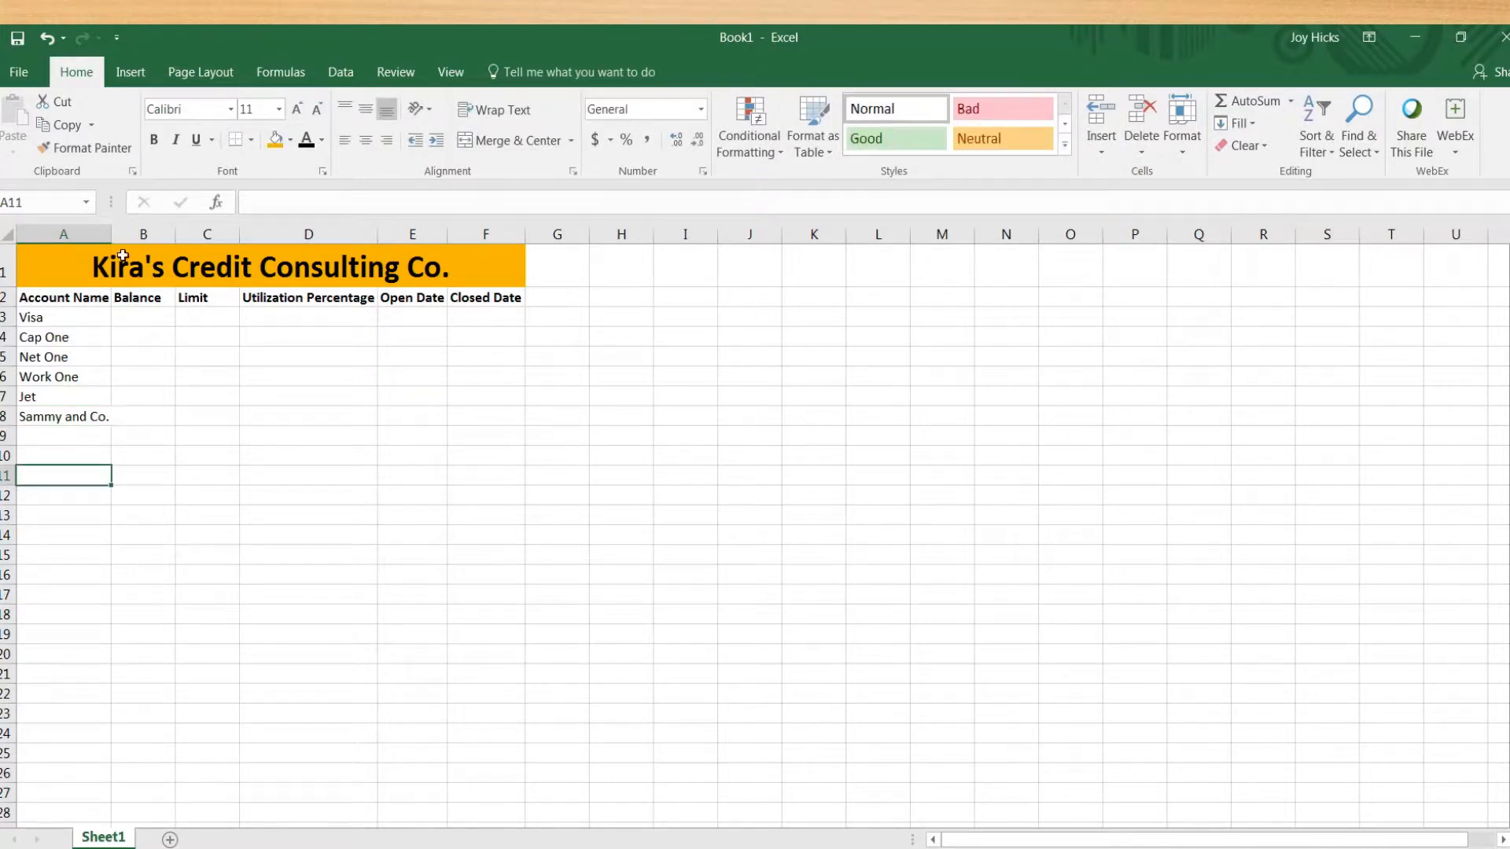
{"action": "left_click", "coordinate": [100, 415]}
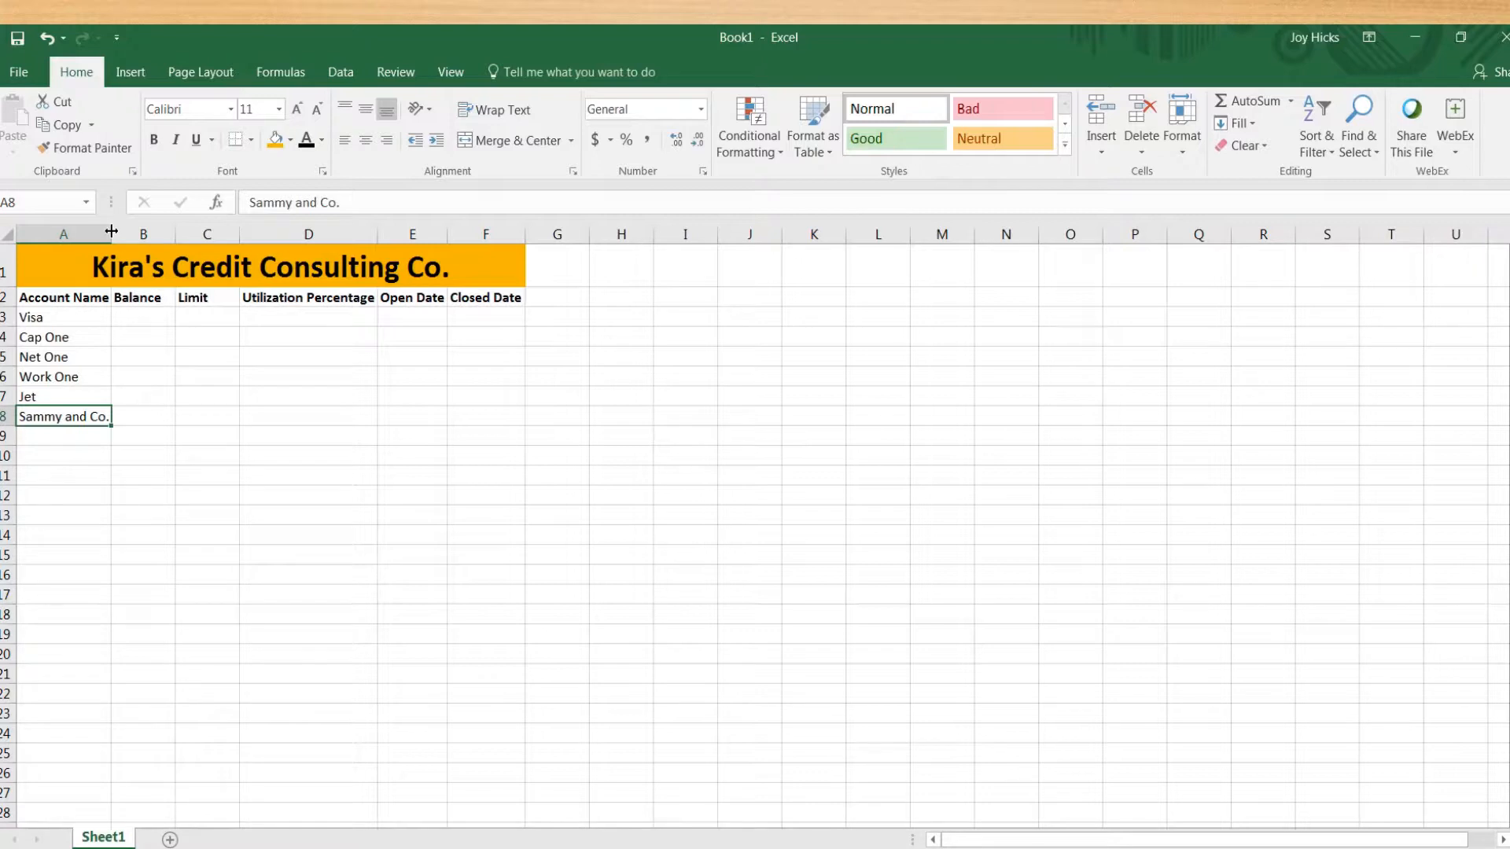
{"action": "double_click", "coordinate": [112, 231]}
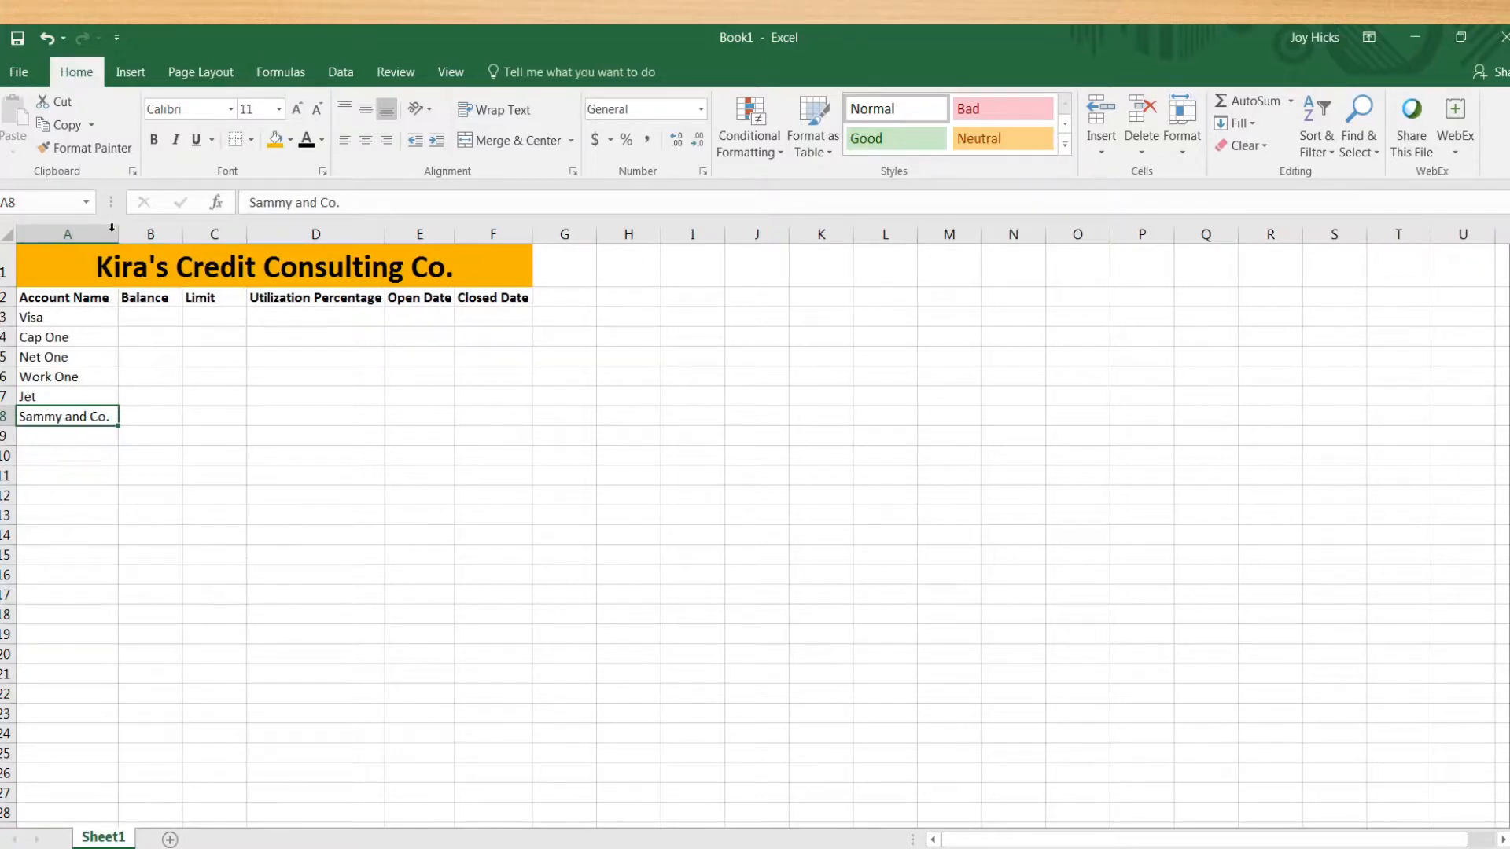
{"action": "left_click", "coordinate": [134, 414]}
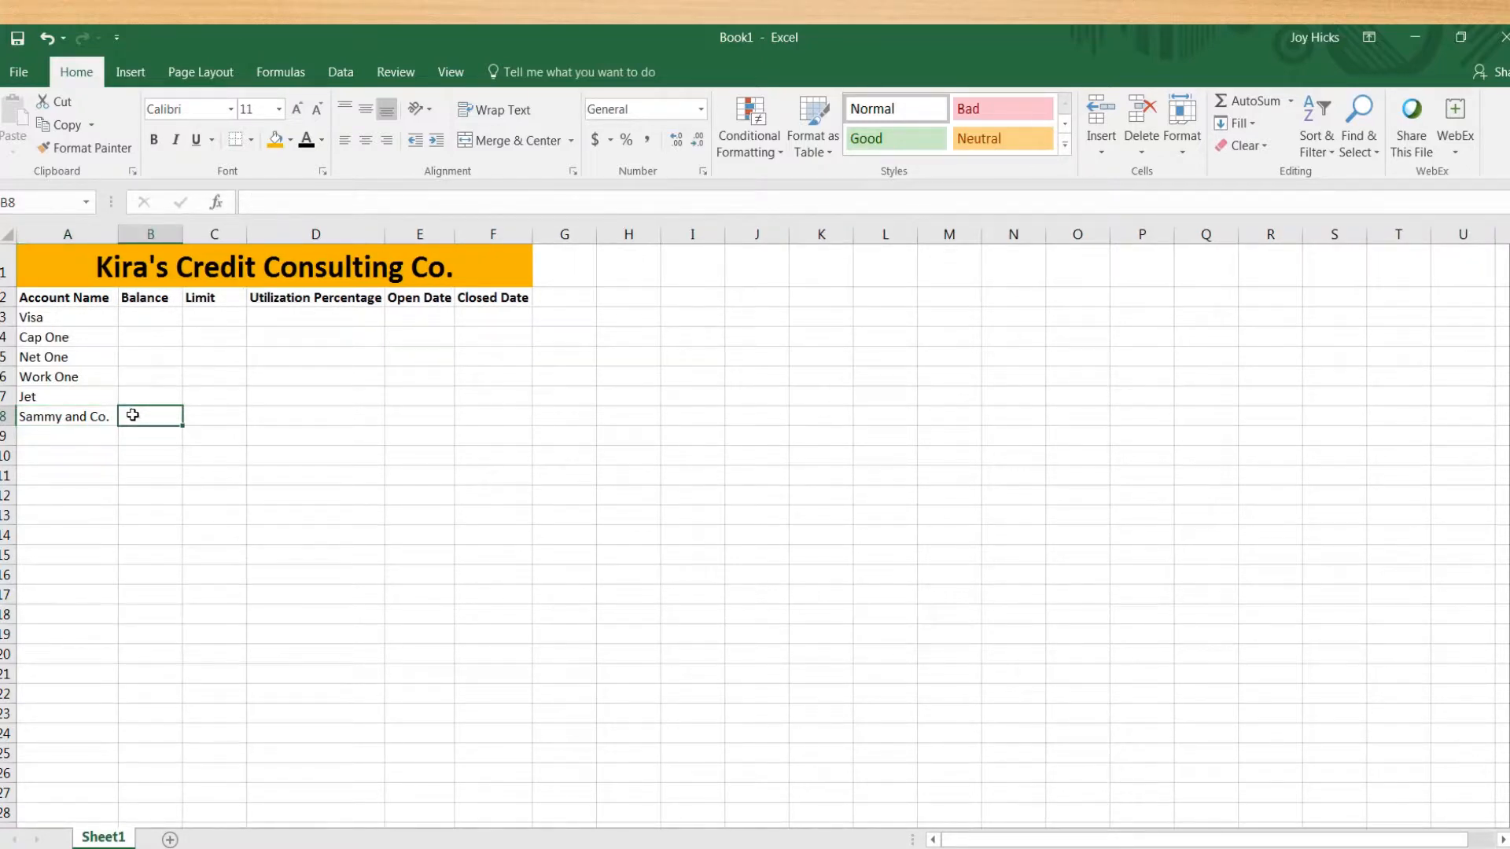
{"action": "left_click_drag", "start_coordinate": [108, 317], "coordinate": [94, 418]}
{"action": "left_click", "coordinate": [91, 355]}
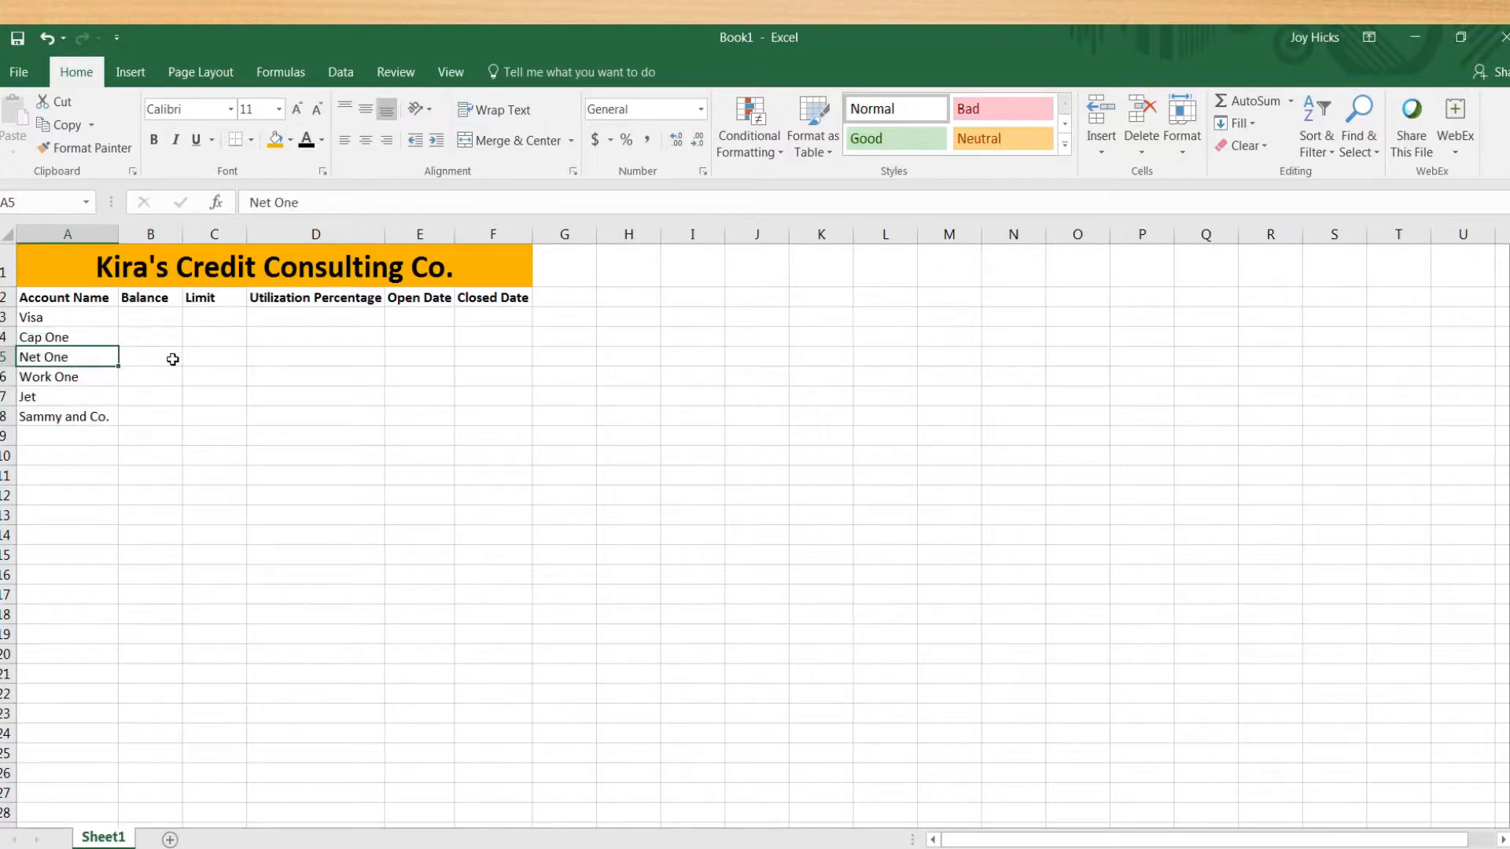
- Enter the label "Totals" in cell A9, directly below the account names
{"action": "left_click", "coordinate": [68, 449]}
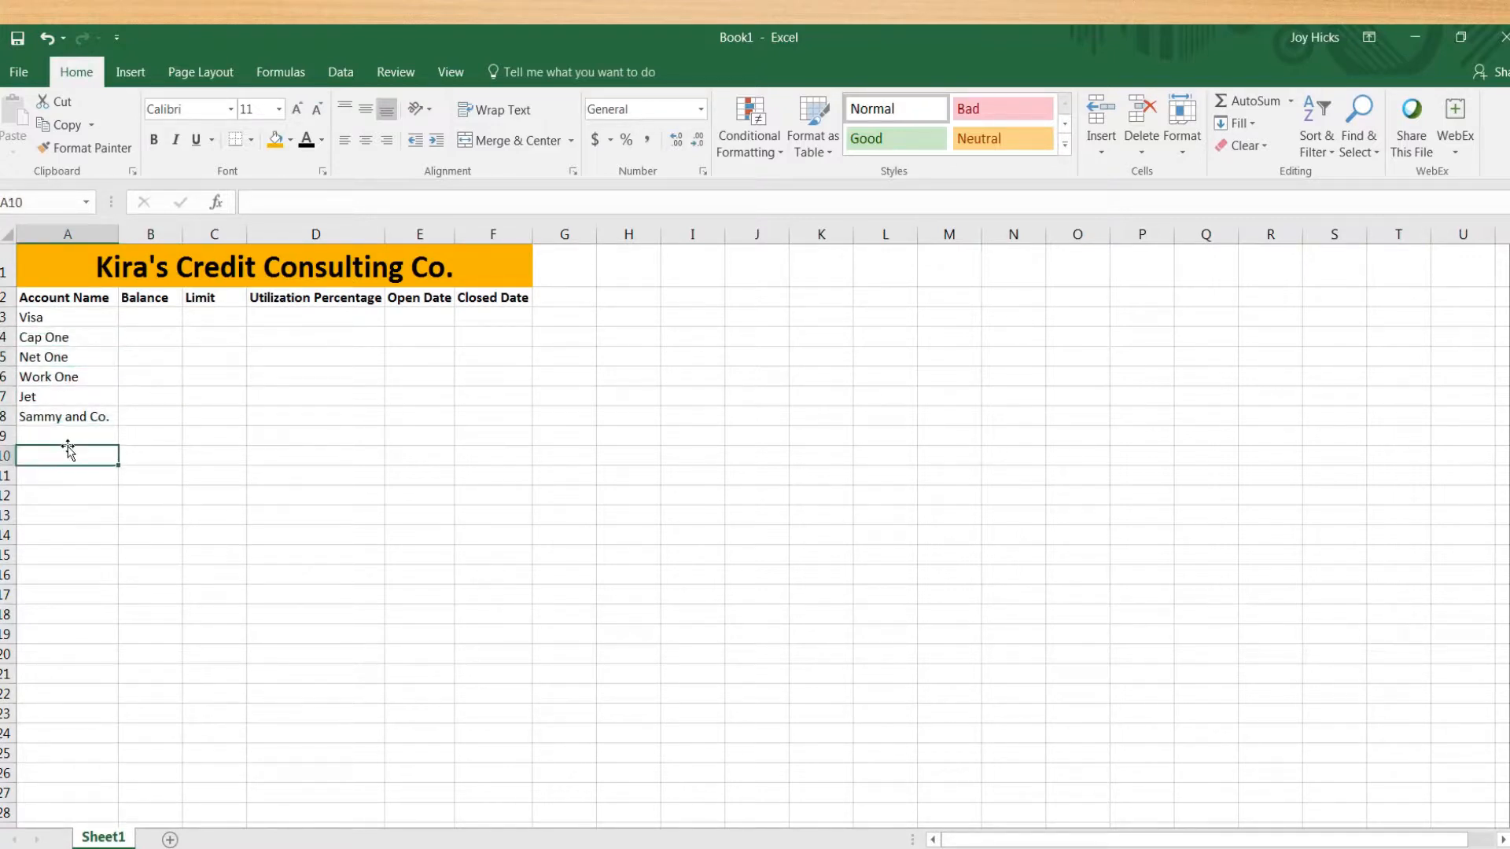
{"action": "left_click", "coordinate": [65, 431]}
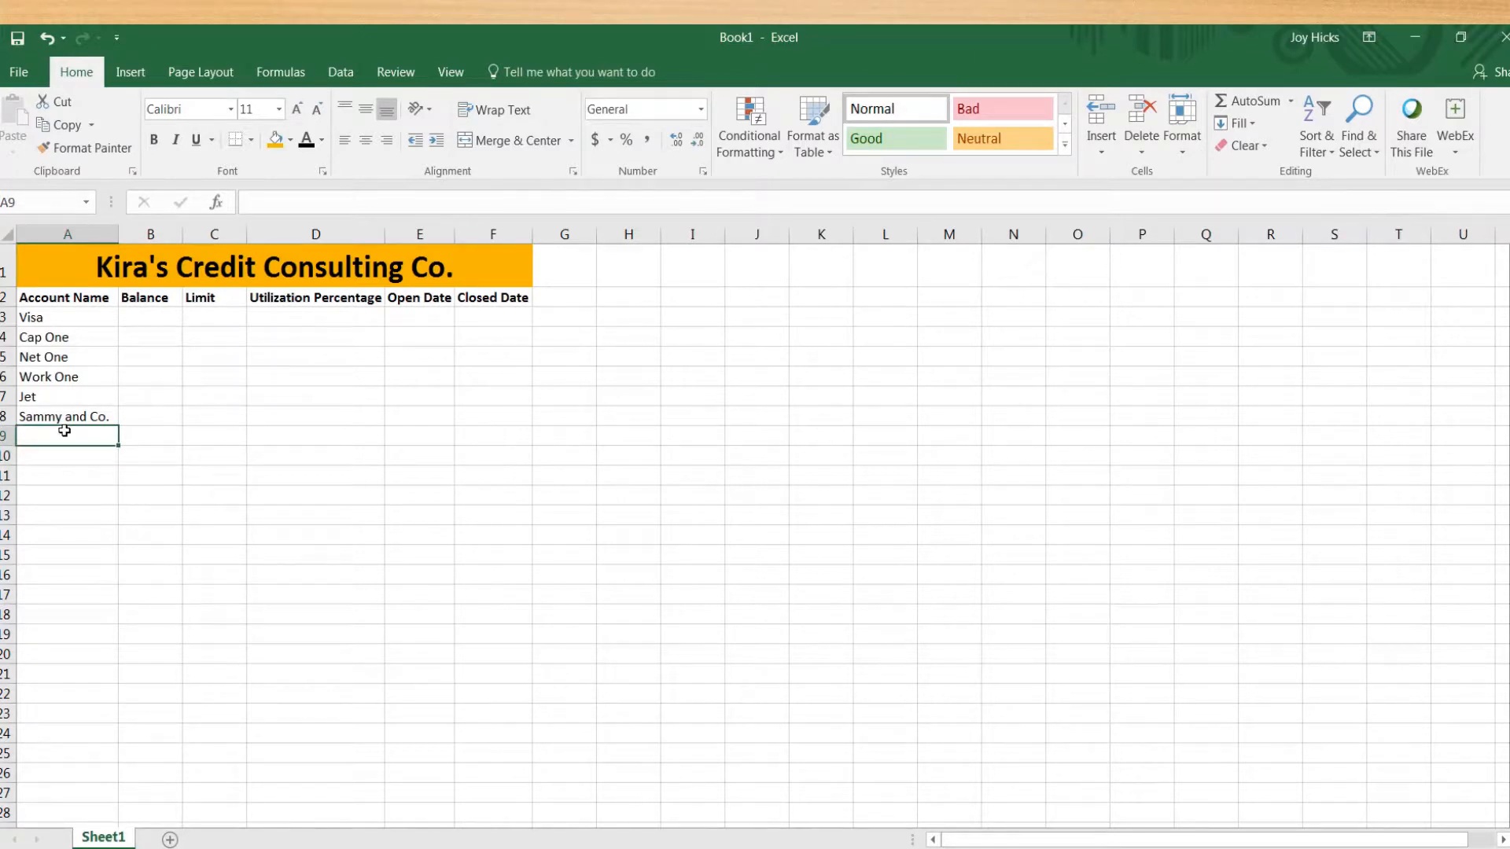
{"action": "type", "text": "Tot"}
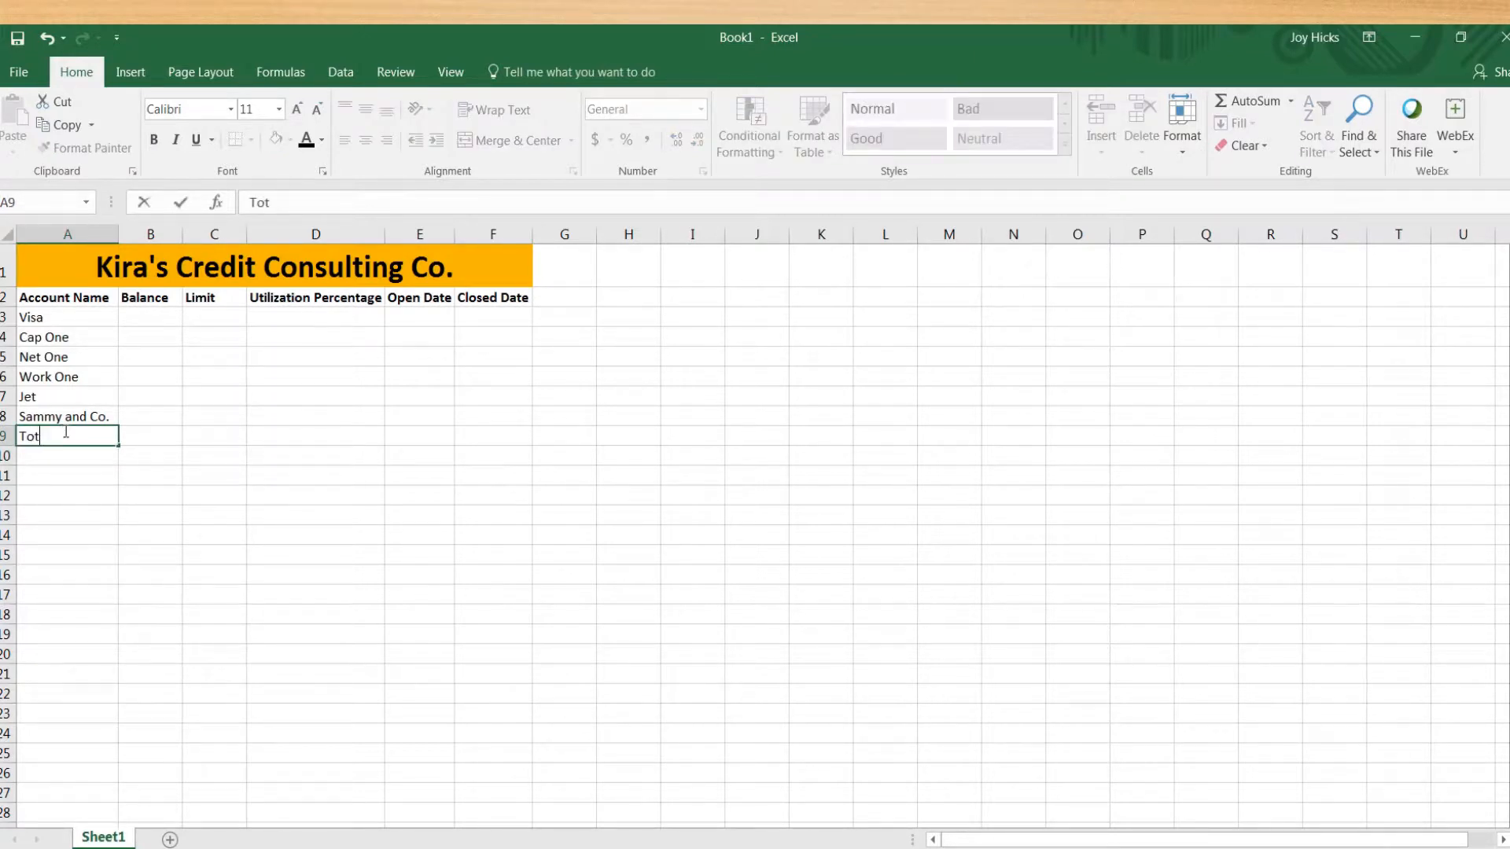
{"action": "type", "text": "ala"}
{"action": "key", "text": "BackSpace"}
{"action": "type", "text": "s"}
{"action": "left_click", "coordinate": [146, 439]}
- Shade the Totals row from A9 through F9 with a light gray fill
{"action": "left_click", "coordinate": [93, 431]}
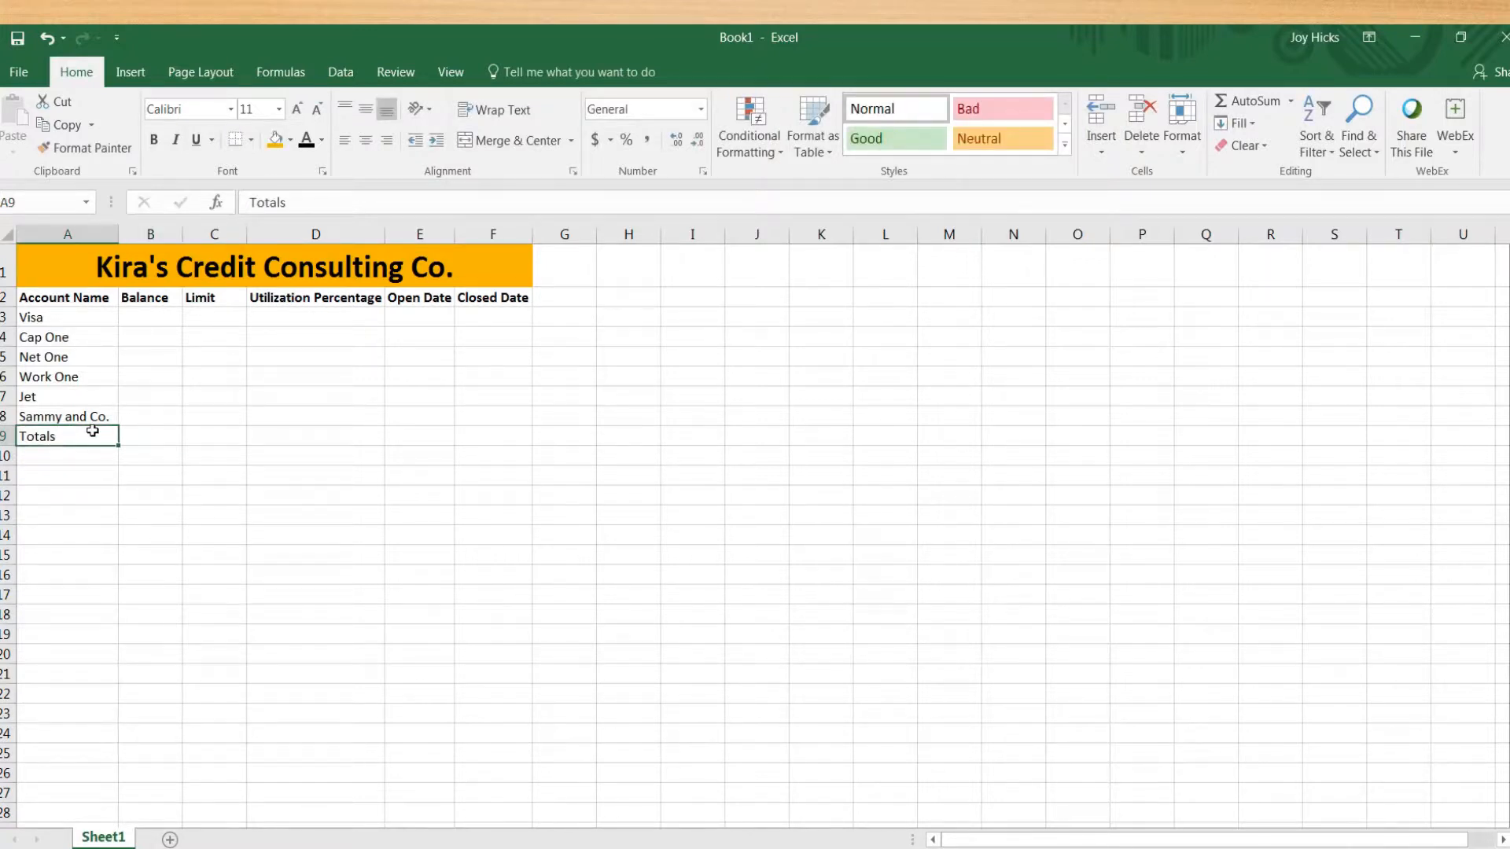
{"action": "left_click_drag", "start_coordinate": [84, 431], "coordinate": [488, 438]}
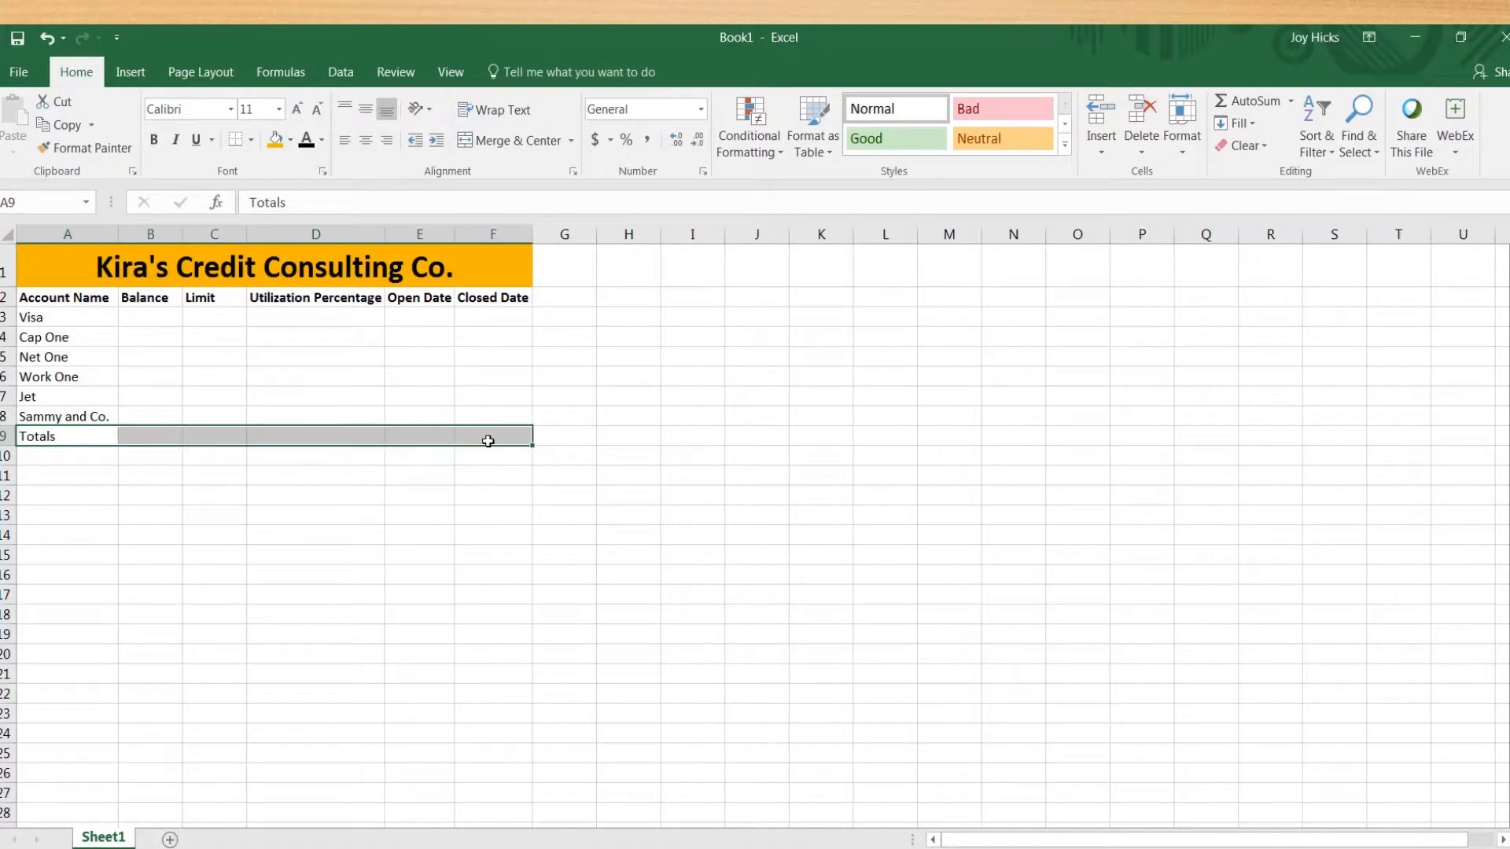
{"action": "left_click", "coordinate": [291, 142]}
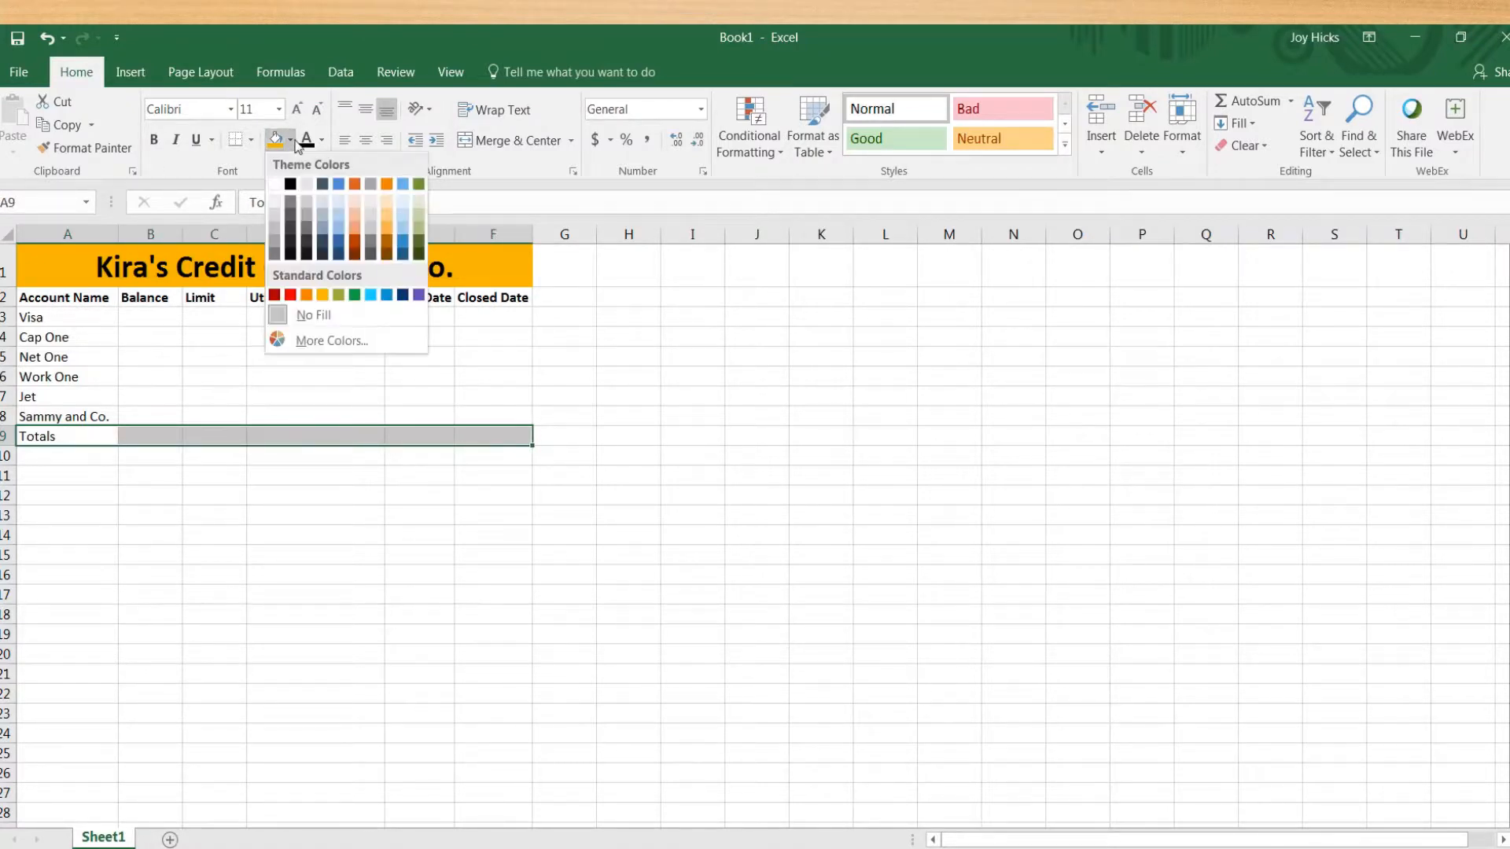
{"action": "left_click", "coordinate": [276, 202]}
{"action": "left_click", "coordinate": [241, 450]}
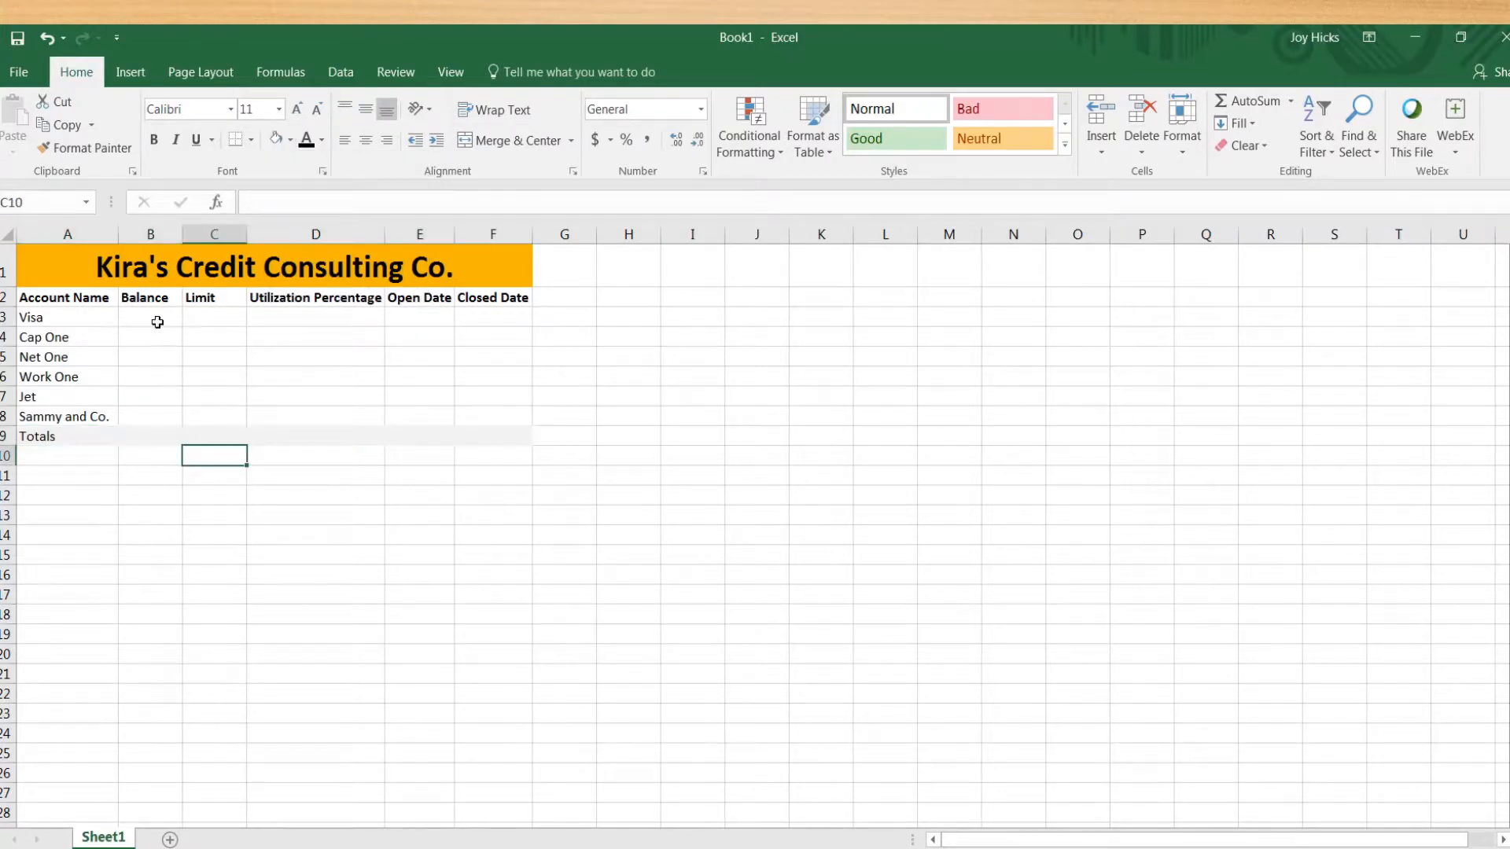
- Enter balance 30 and limit 500 for Visa, and balance 45 and limit 500 for Cap One
{"action": "left_click", "coordinate": [156, 319]}
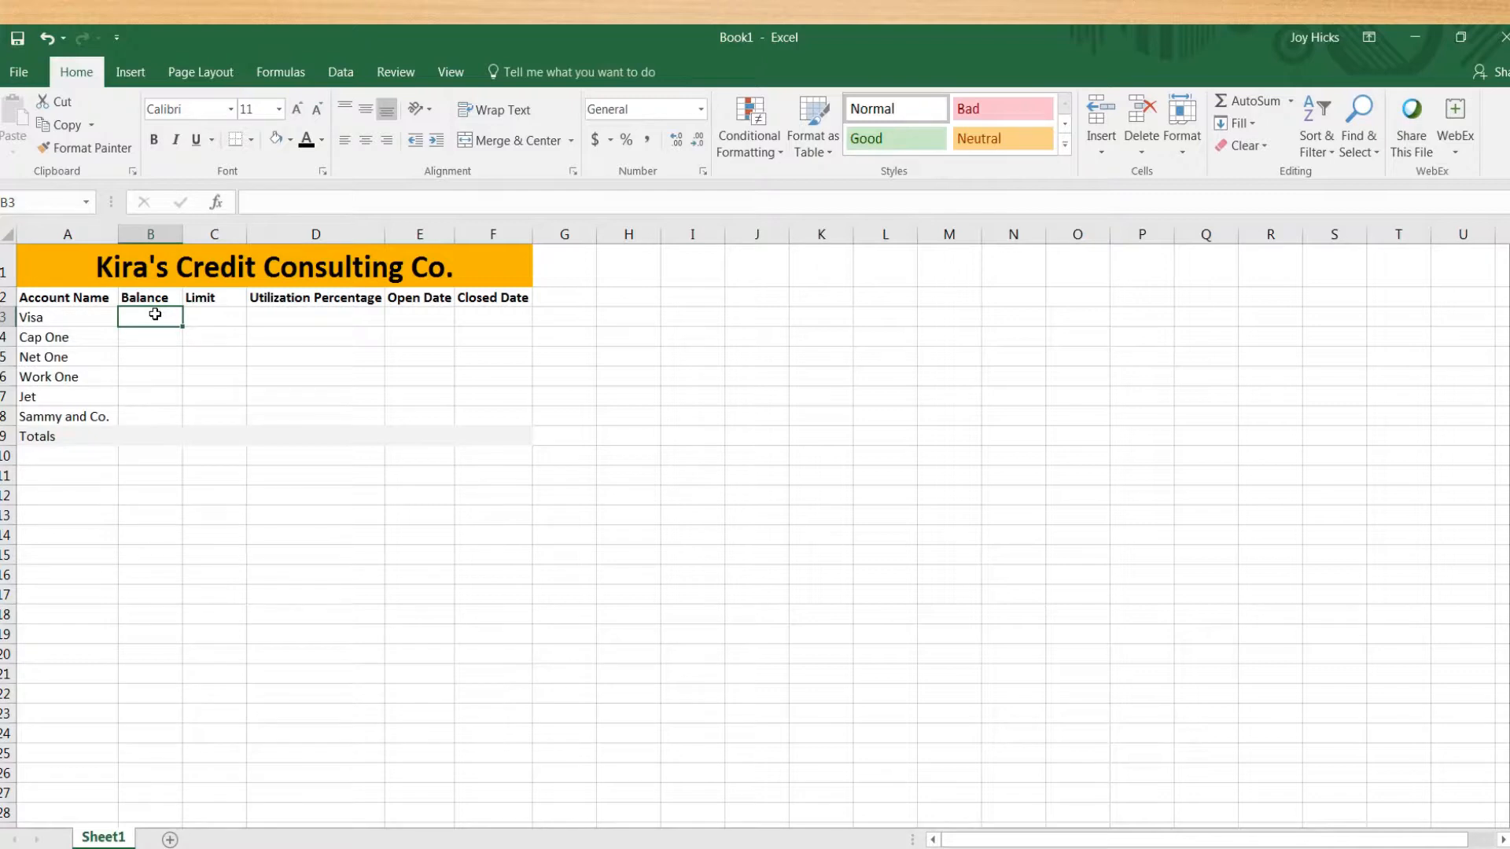
{"action": "type", "text": "30"}
{"action": "key", "text": "Tab"}
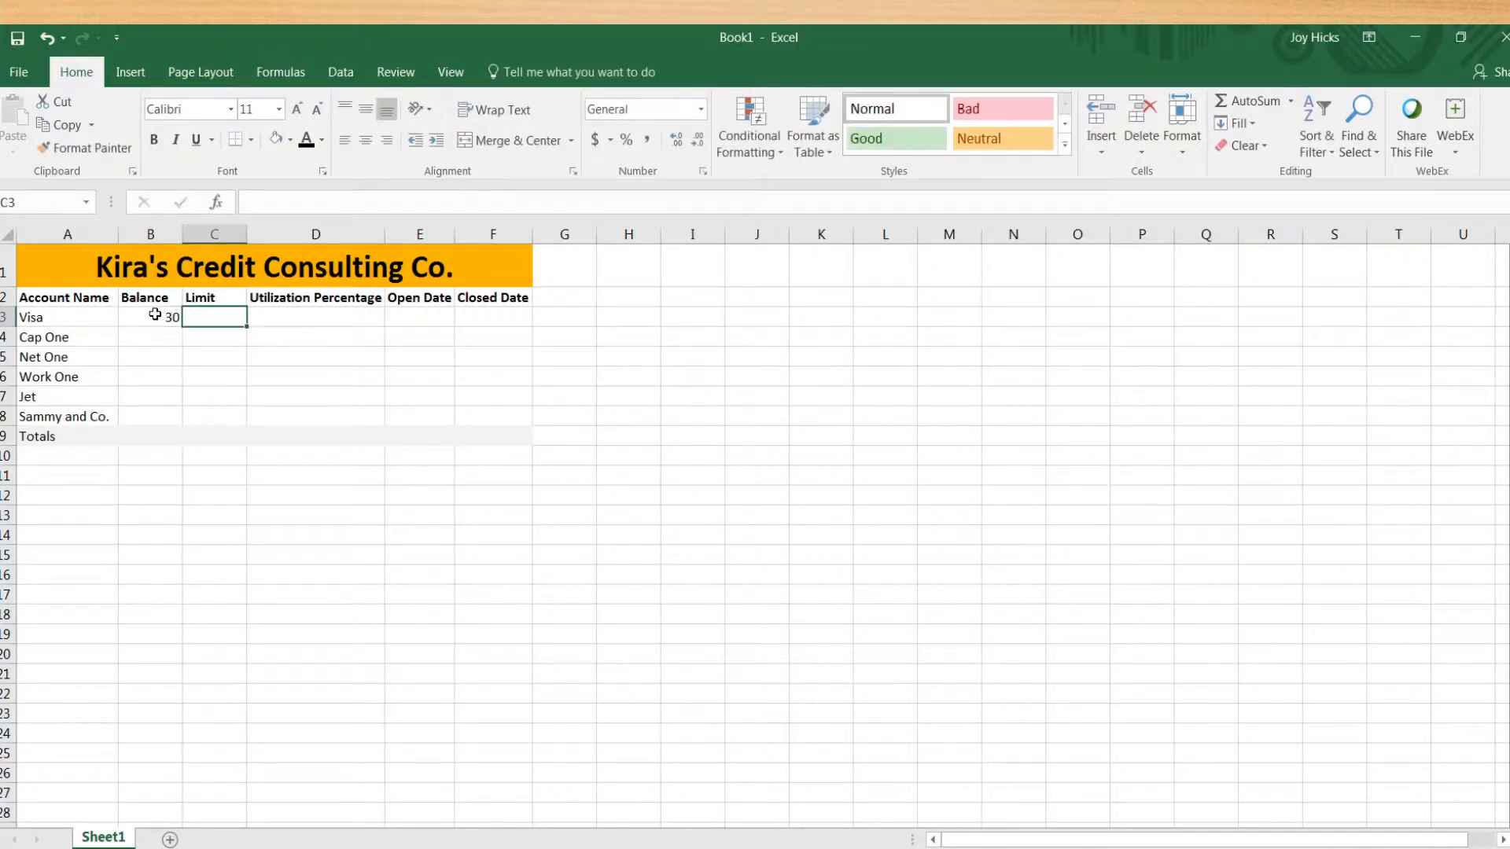
{"action": "type", "text": "500"}
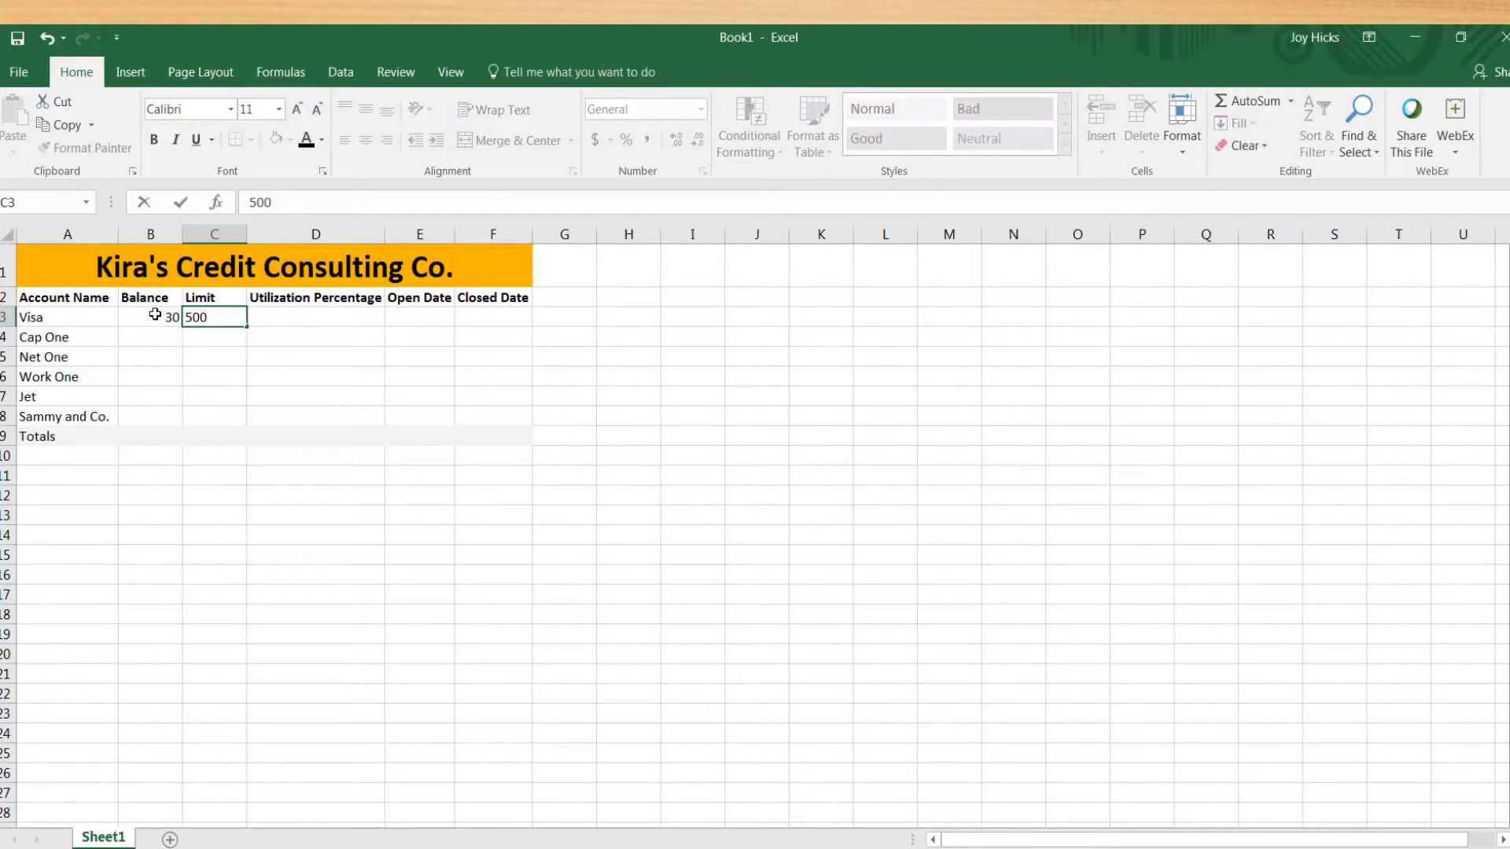
{"action": "key", "text": "Return"}
{"action": "key", "text": "Left"}
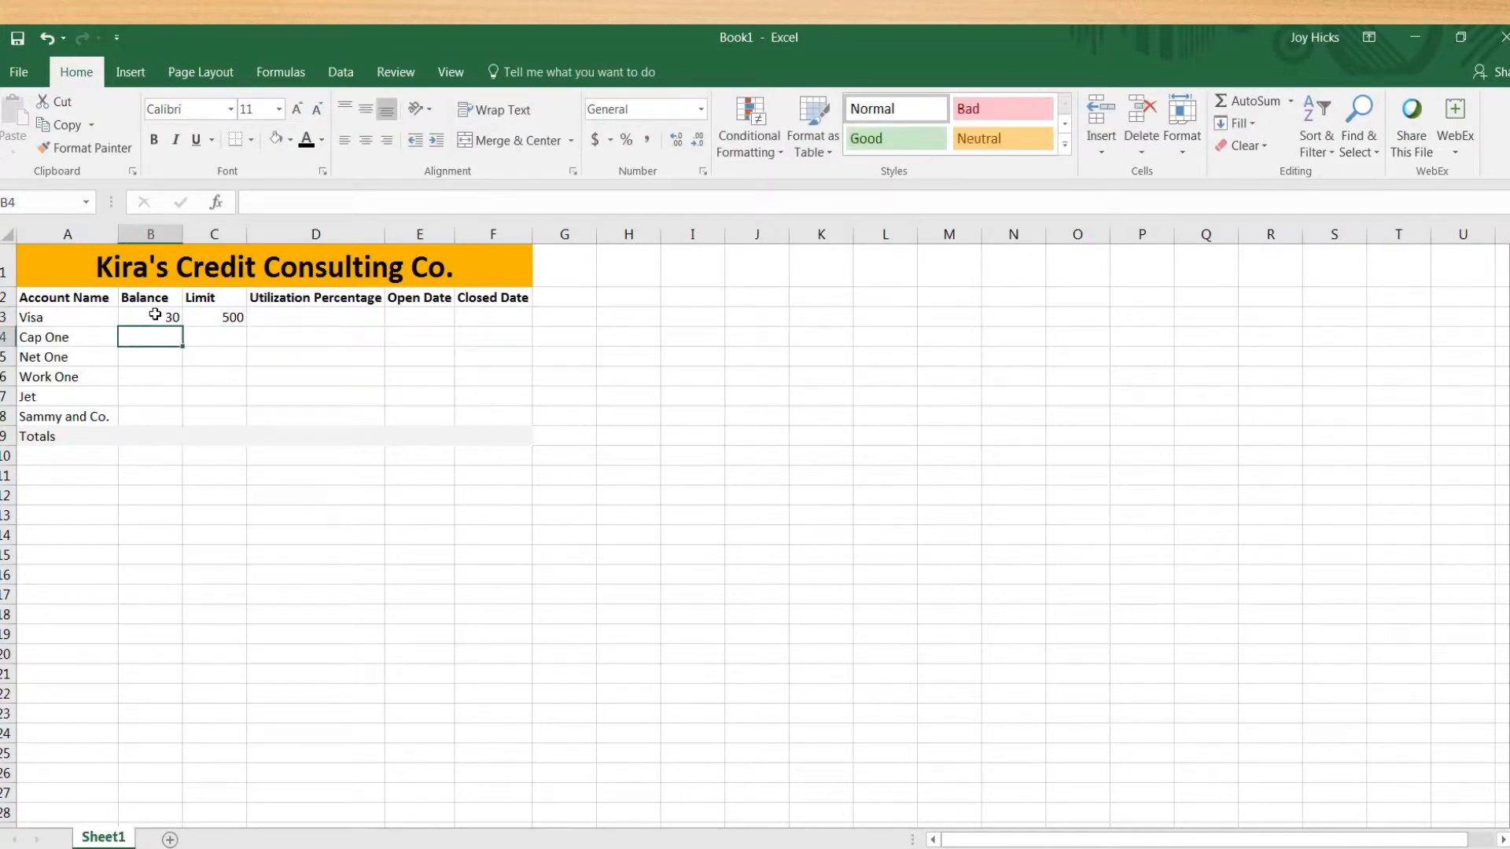
{"action": "type", "text": "45"}
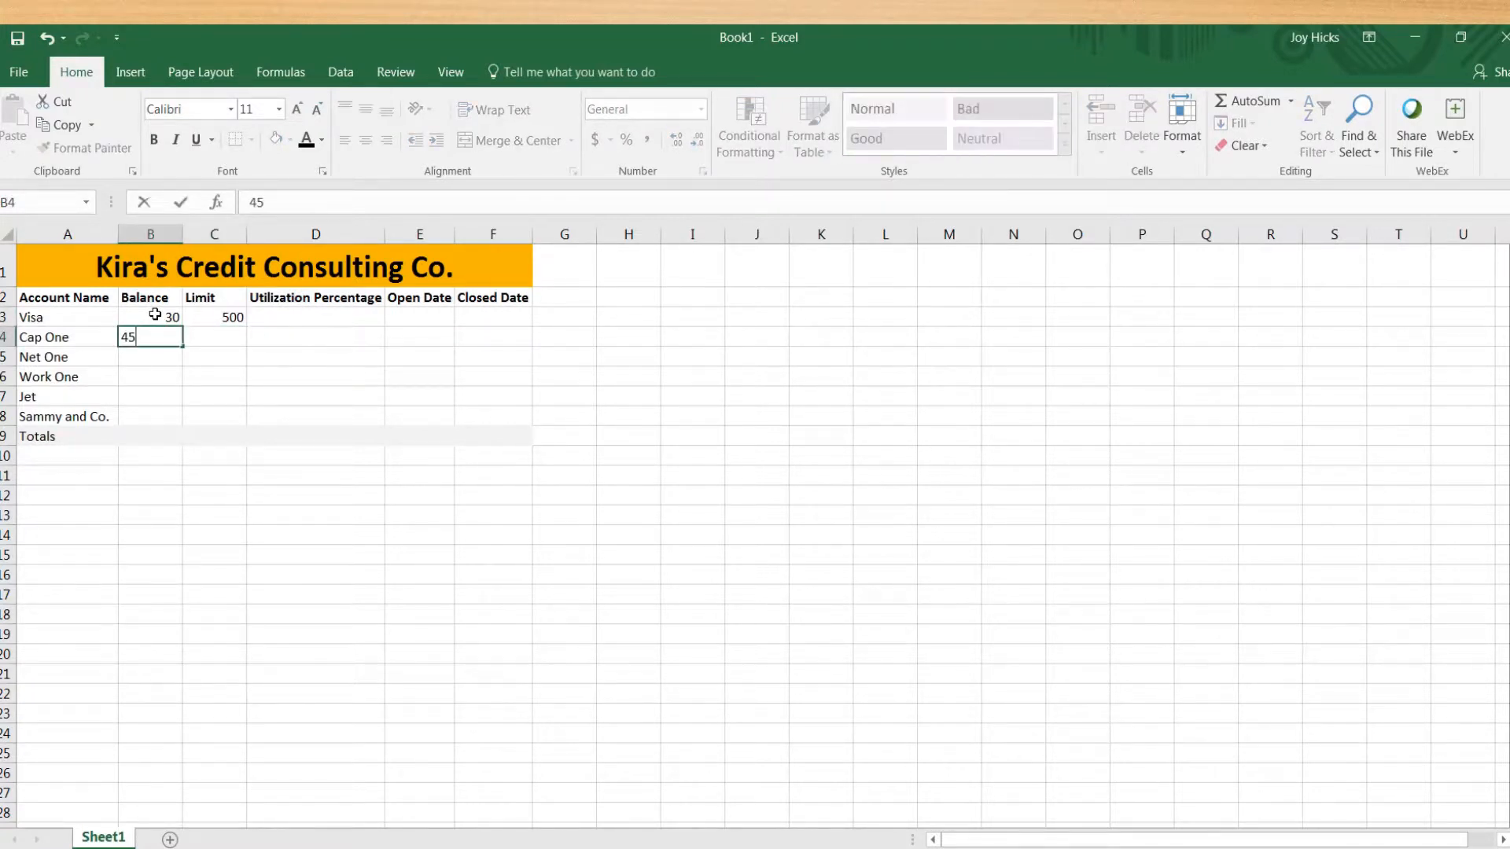
{"action": "key", "text": "Tab"}
{"action": "type", "text": "500"}
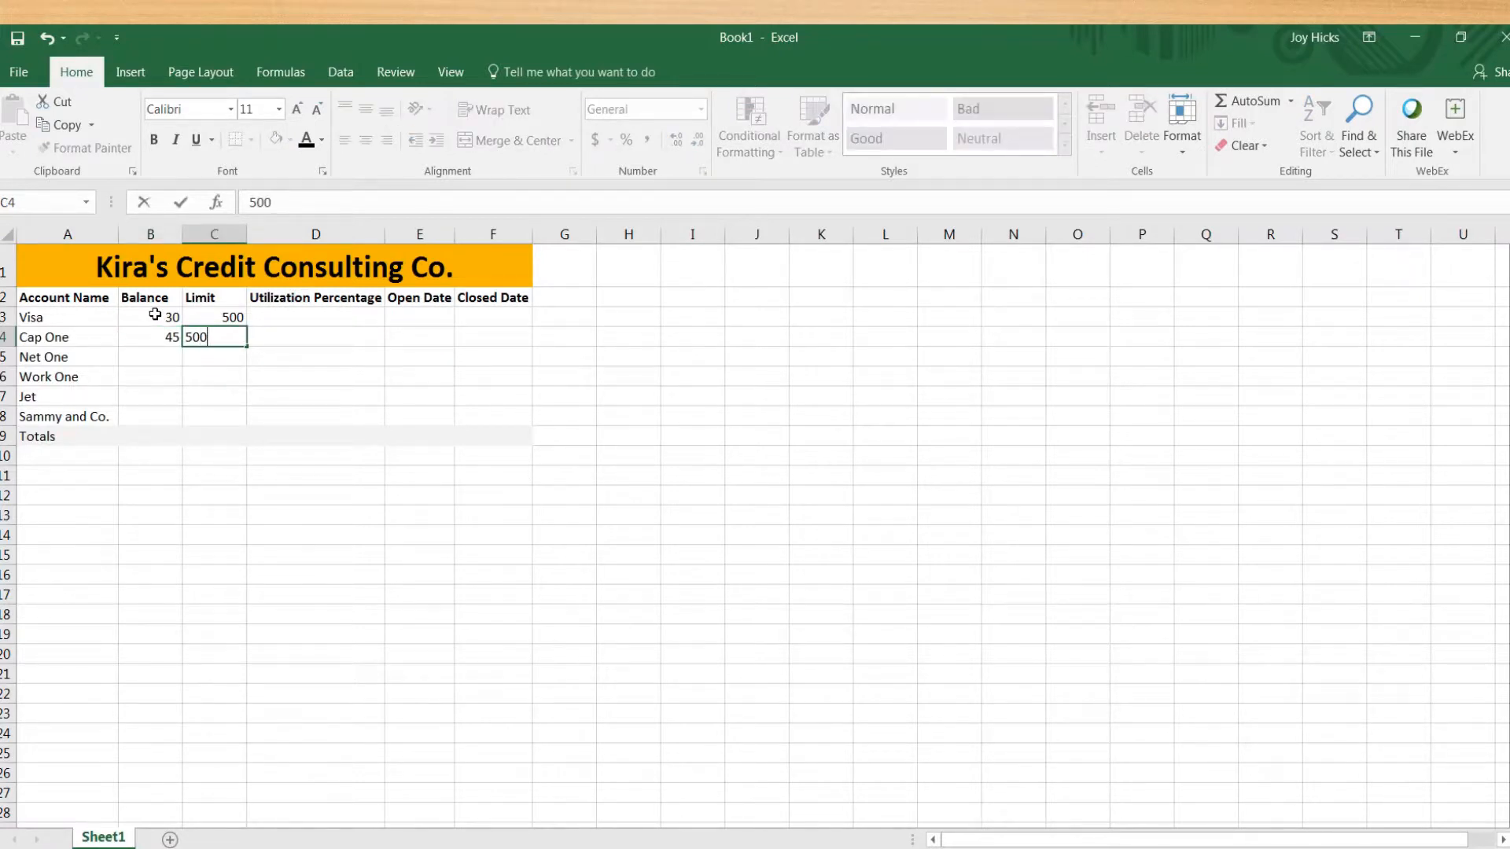
{"action": "key", "text": "Return"}
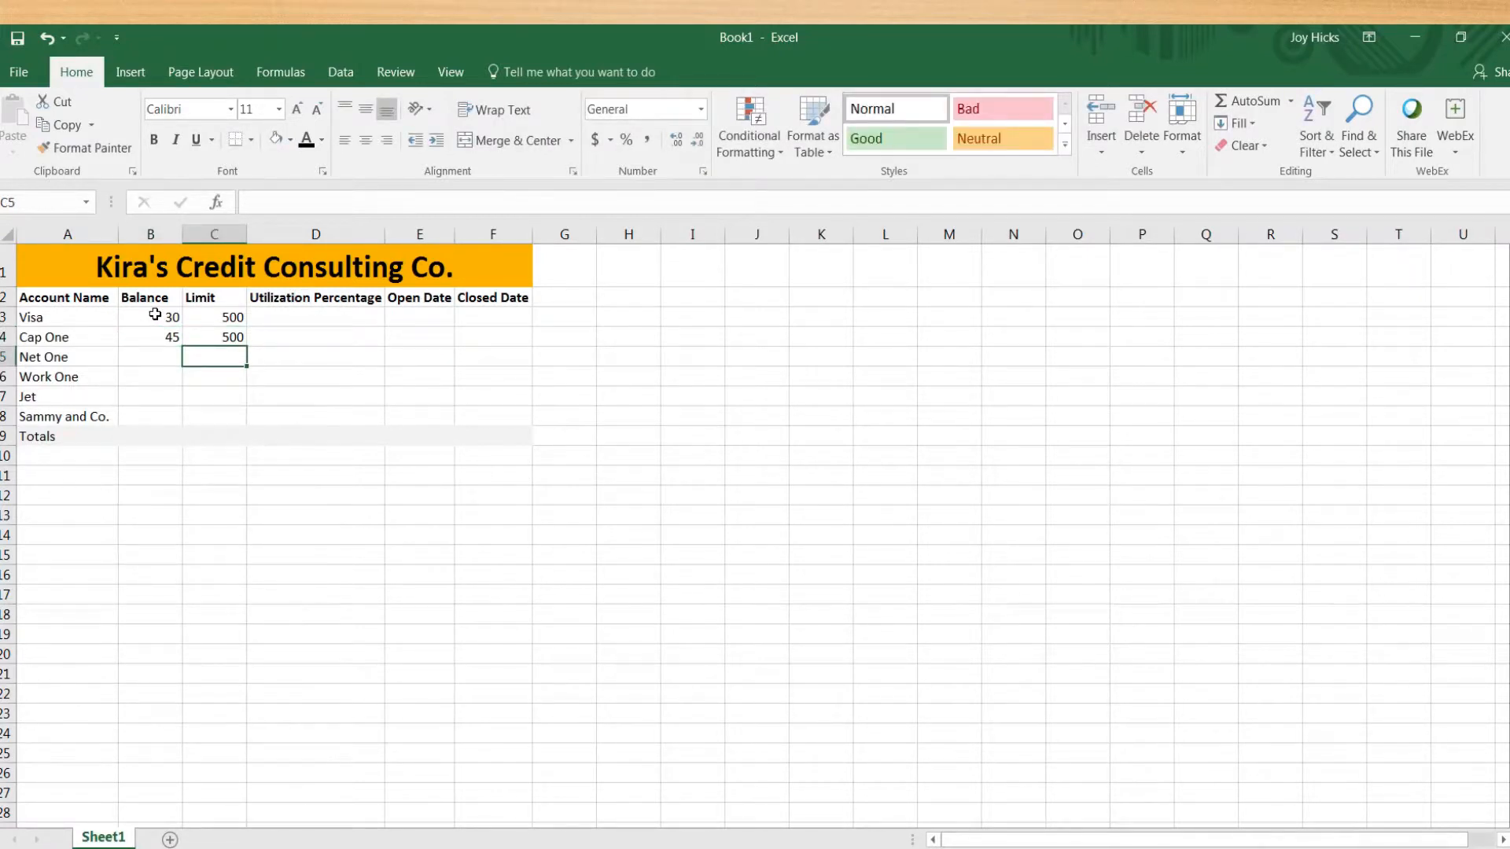
- Enter balance 30 and limit 500 for Net One, and balance 45 and limit 300 for Work One
{"action": "key", "text": "Left"}
{"action": "type", "text": "30"}
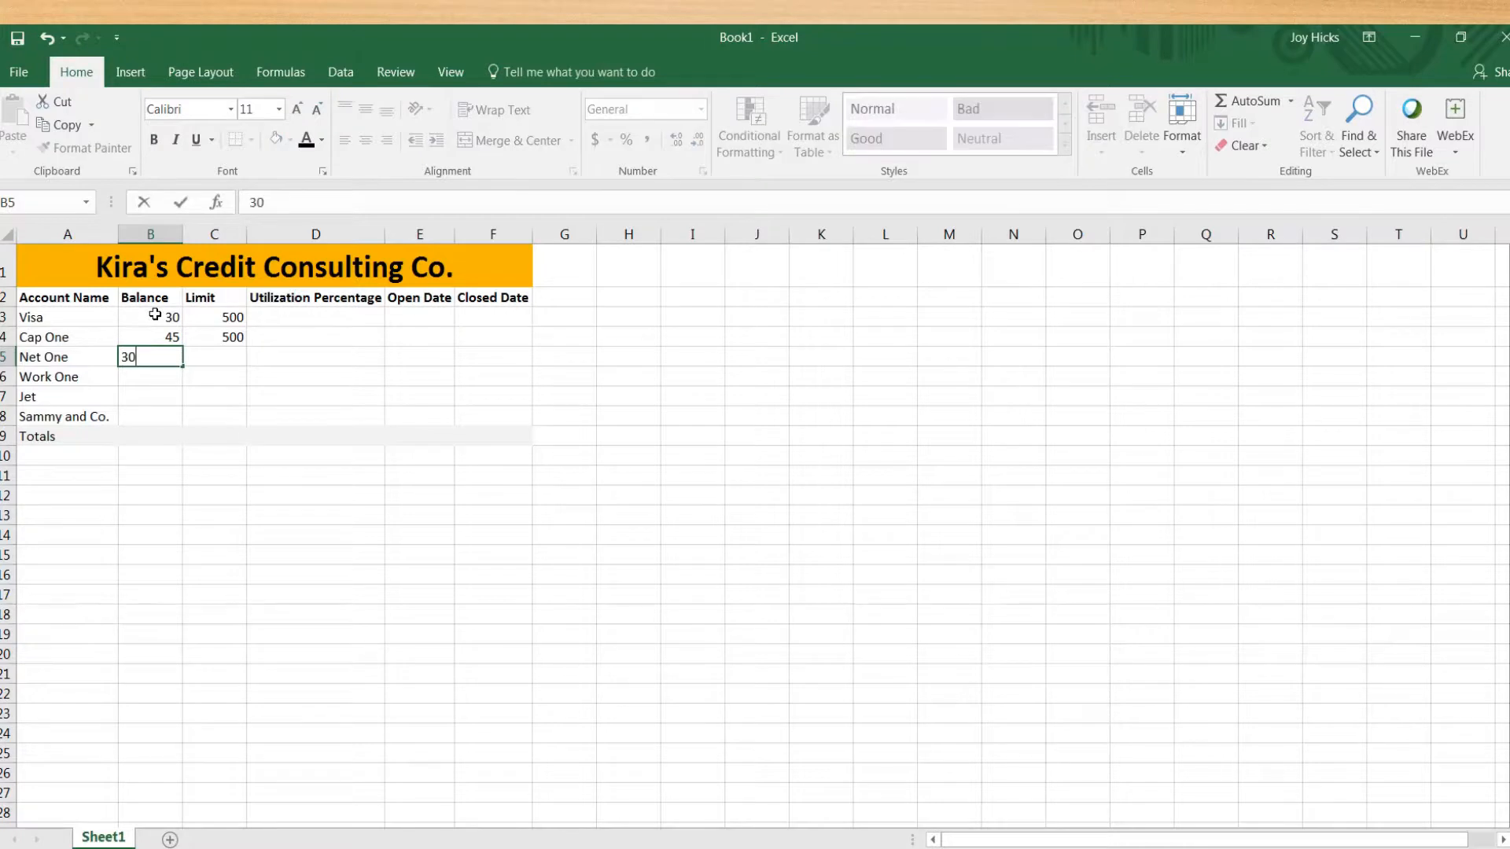
{"action": "key", "text": "Tab"}
{"action": "type", "text": "500"}
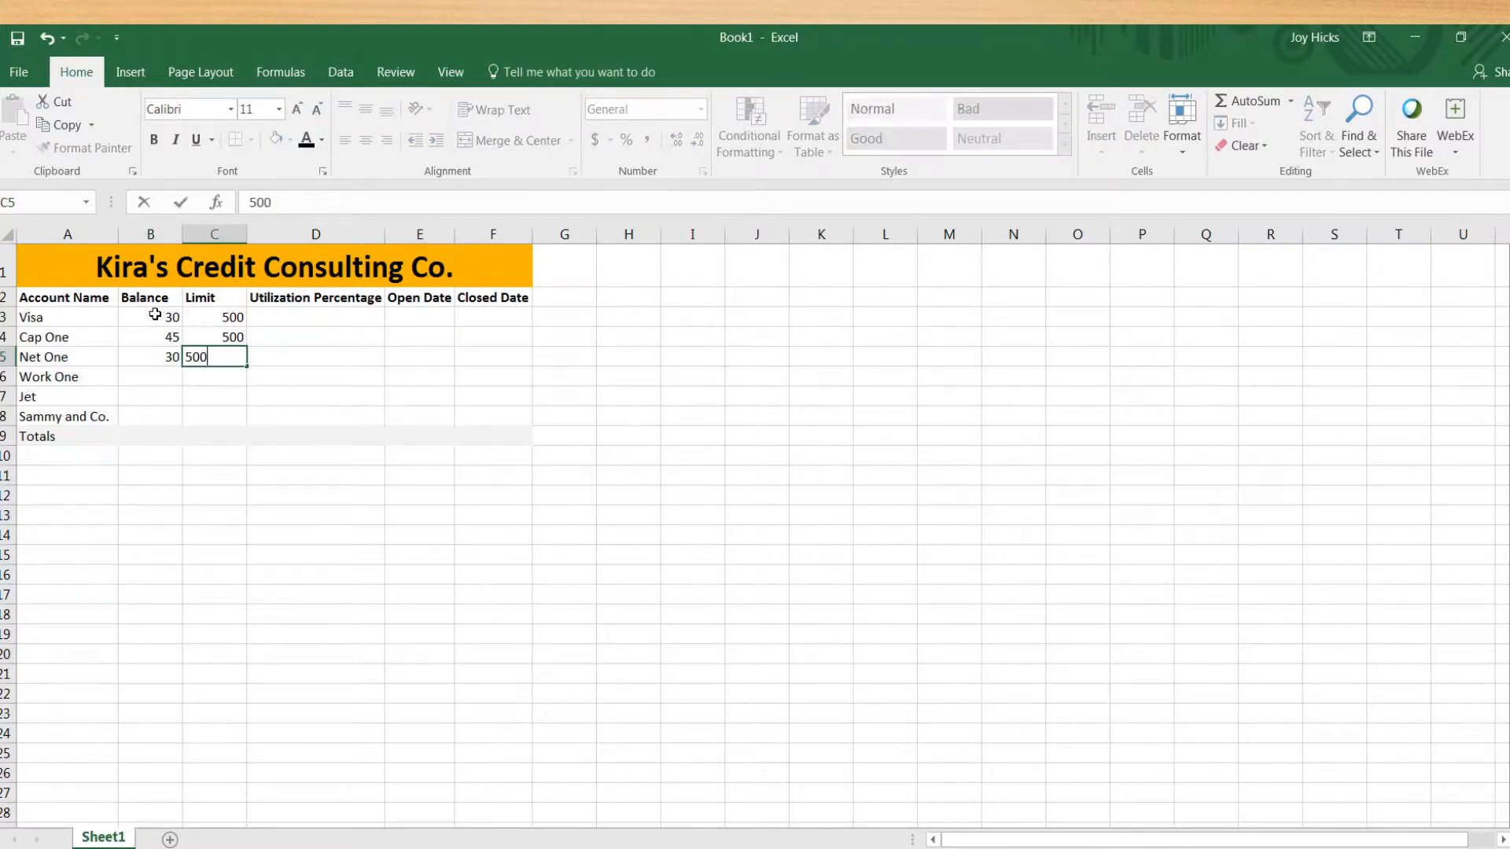
{"action": "key", "text": "Return"}
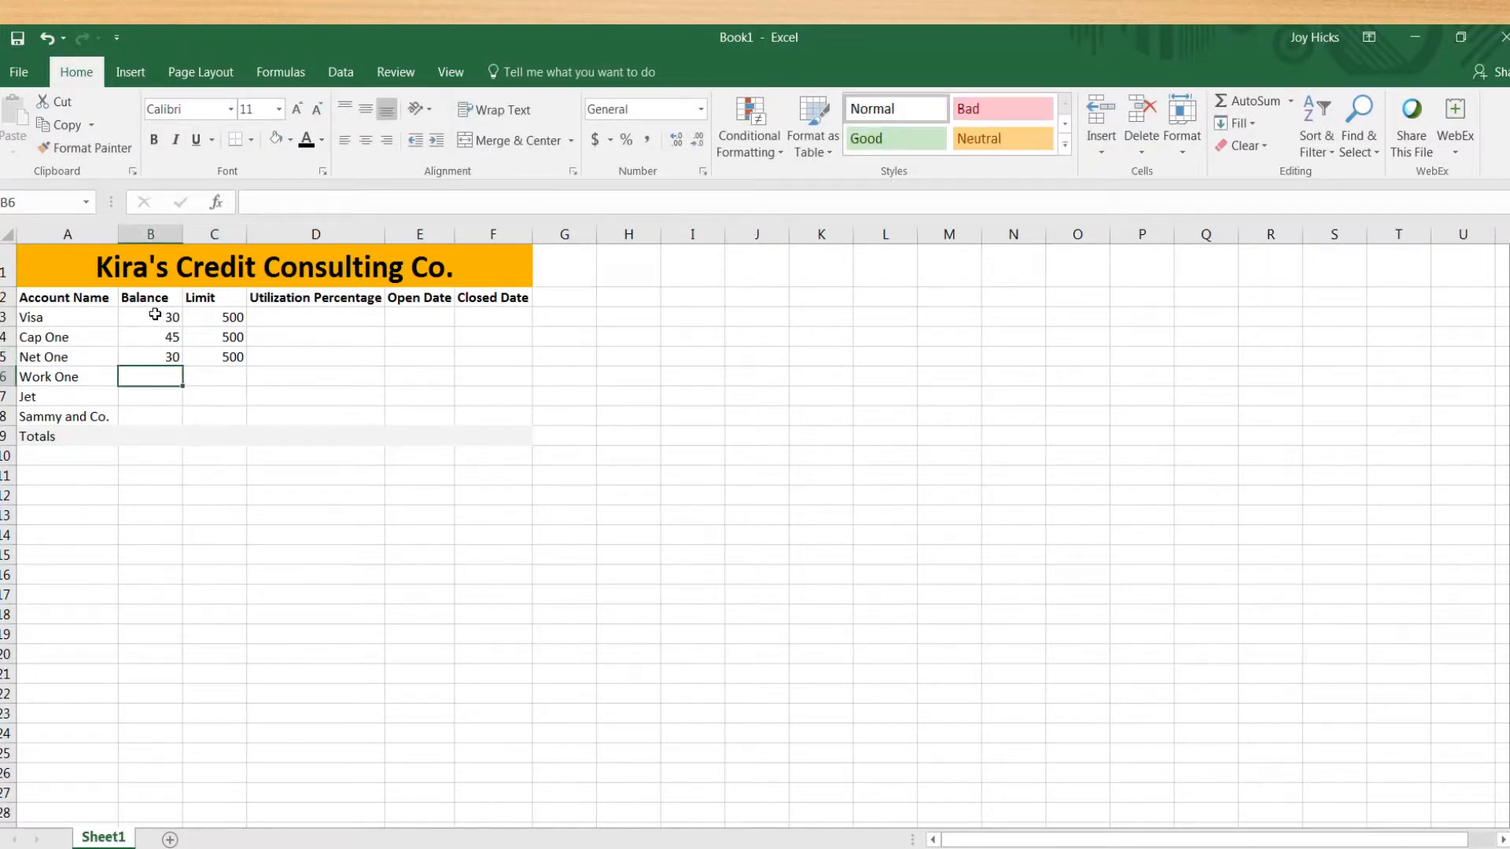
{"action": "type", "text": "45"}
{"action": "key", "text": "Tab"}
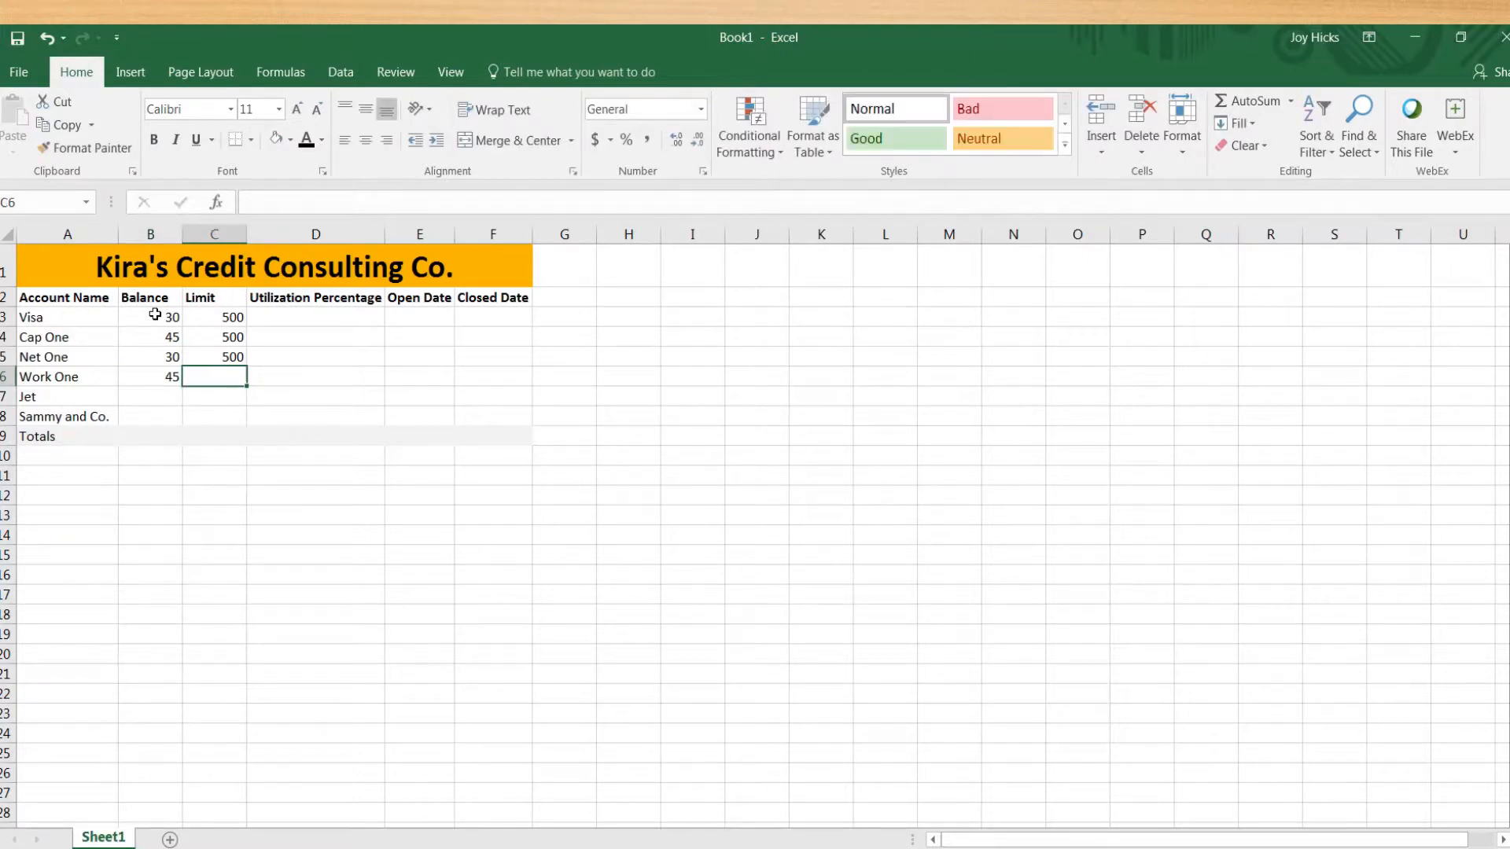
{"action": "type", "text": "300"}
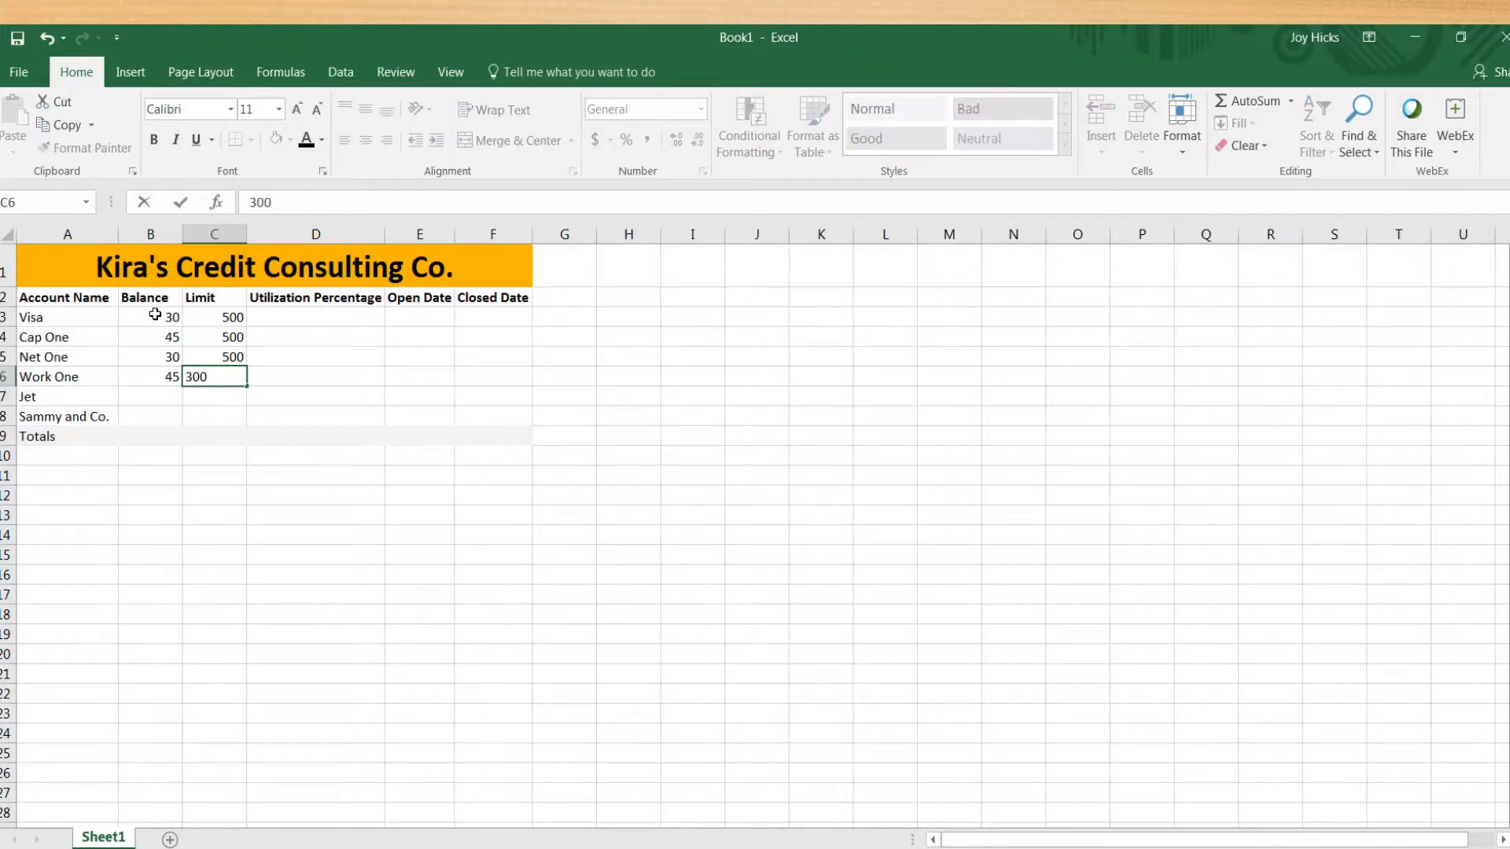
{"action": "key", "text": "Return"}
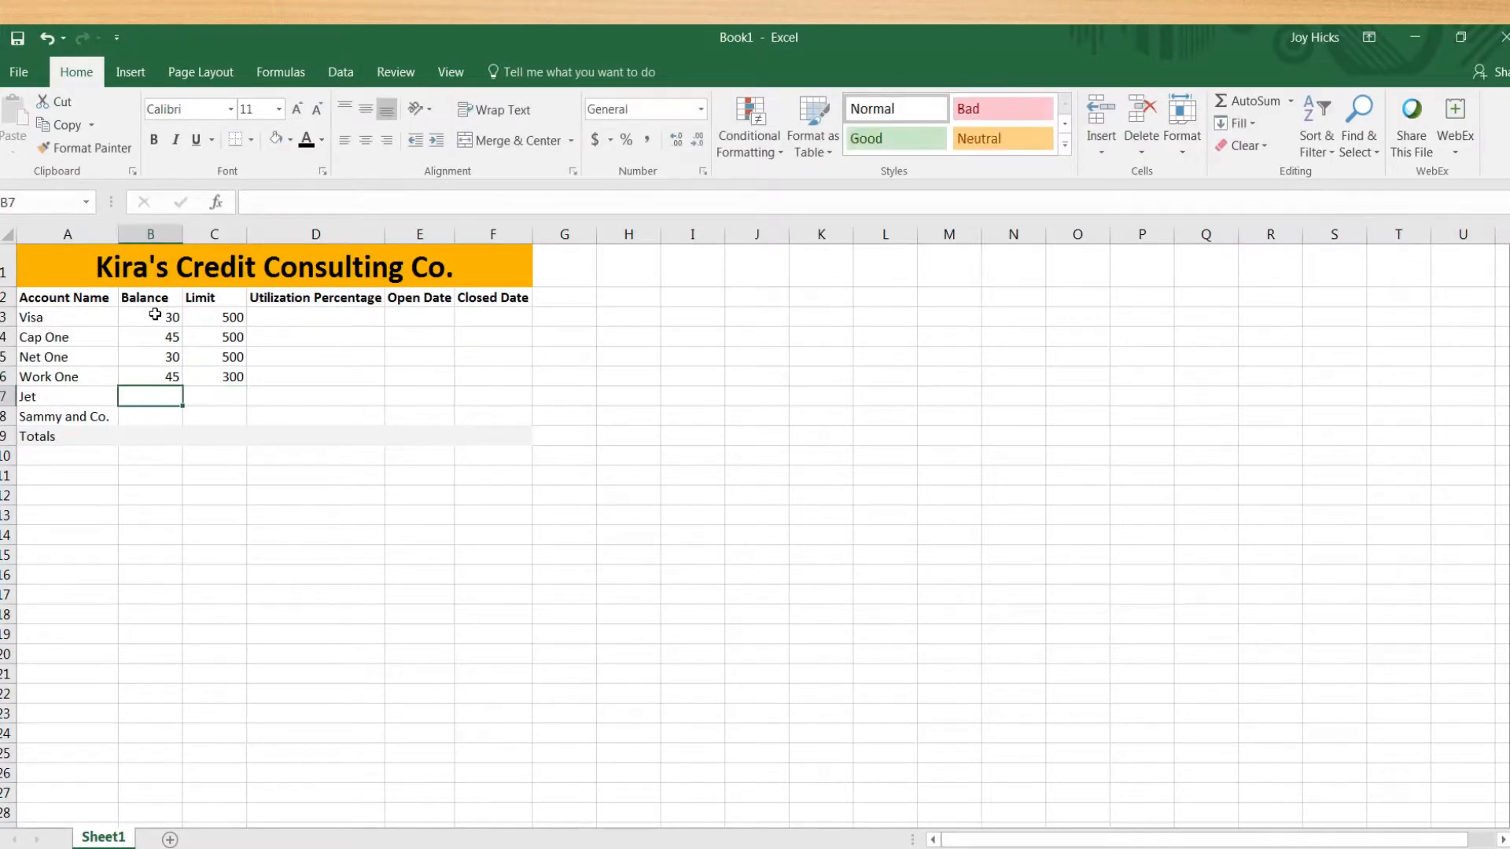
- Enter balance 60 and limit 700 for the Jet account in row 7
{"action": "type", "text": "60"}
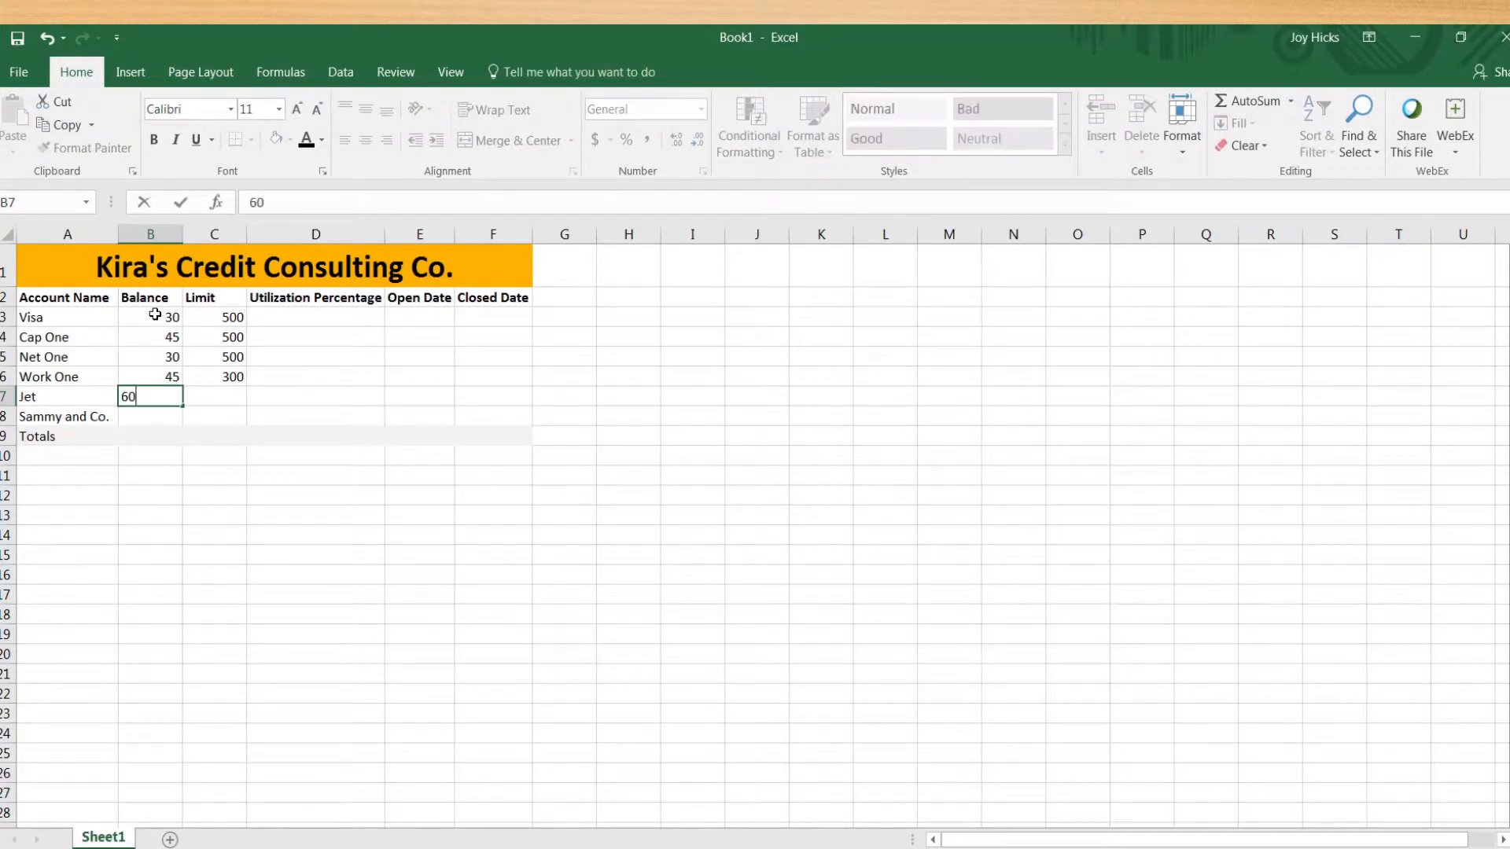
{"action": "key", "text": "Tab"}
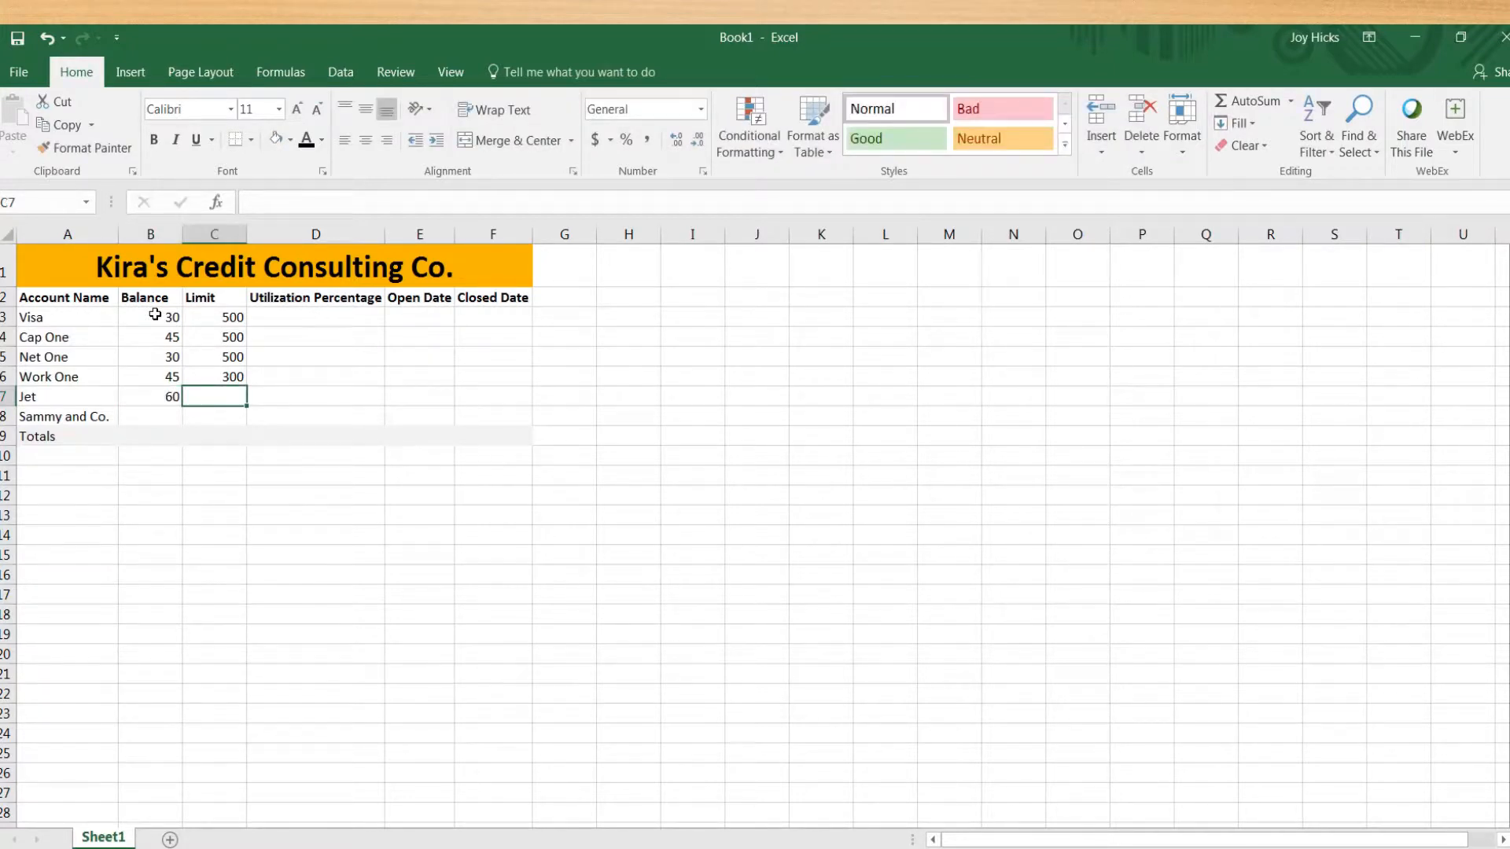
{"action": "type", "text": "700"}
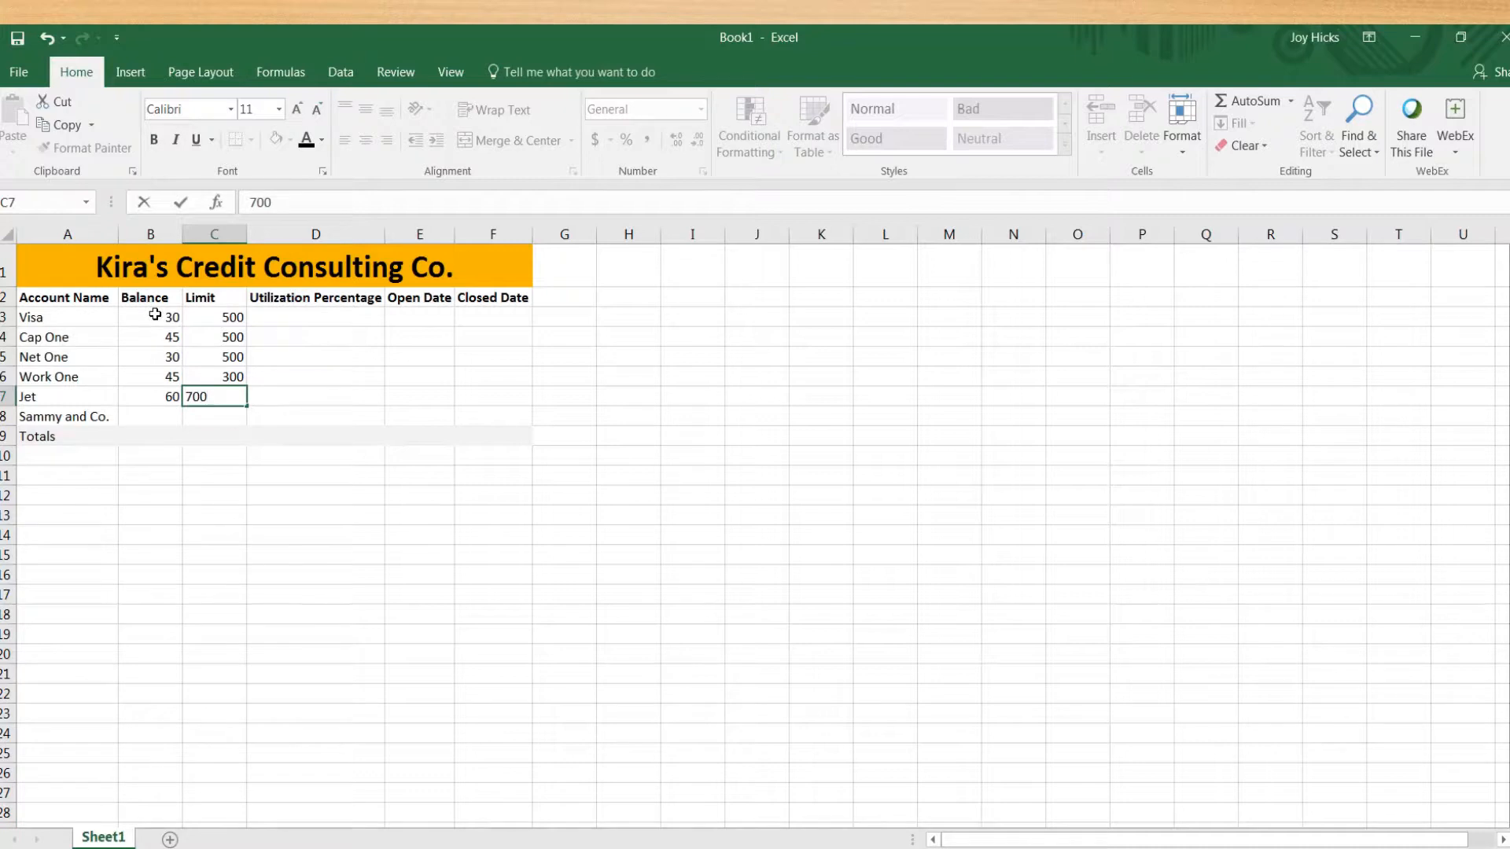
{"action": "key", "text": "Return"}
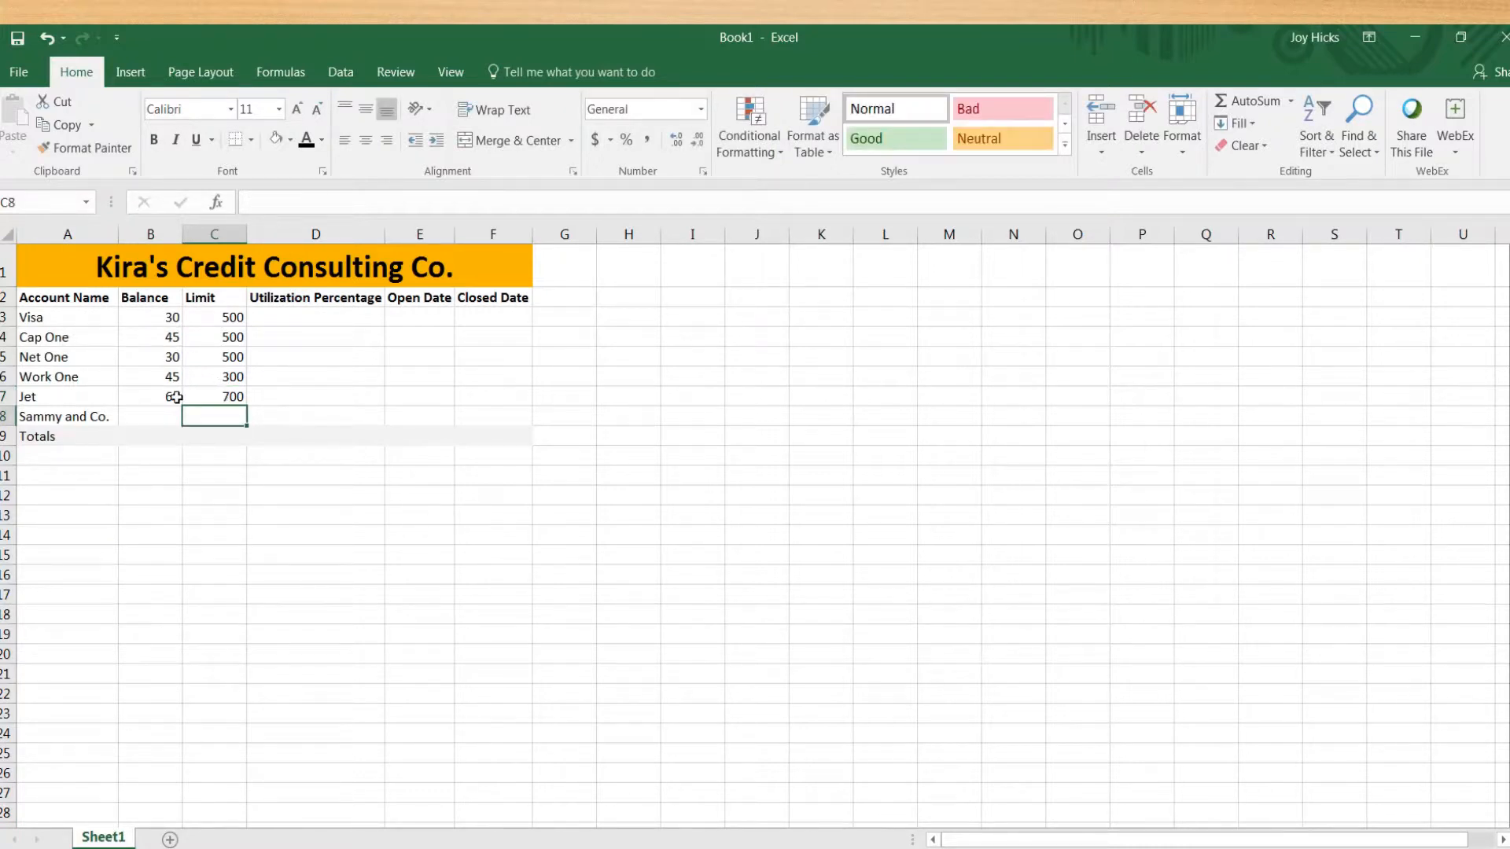
- Autofill the Jet balance from B7 down into B8 for Sammy and Co., using the Fill Series option
{"action": "left_click", "coordinate": [166, 395]}
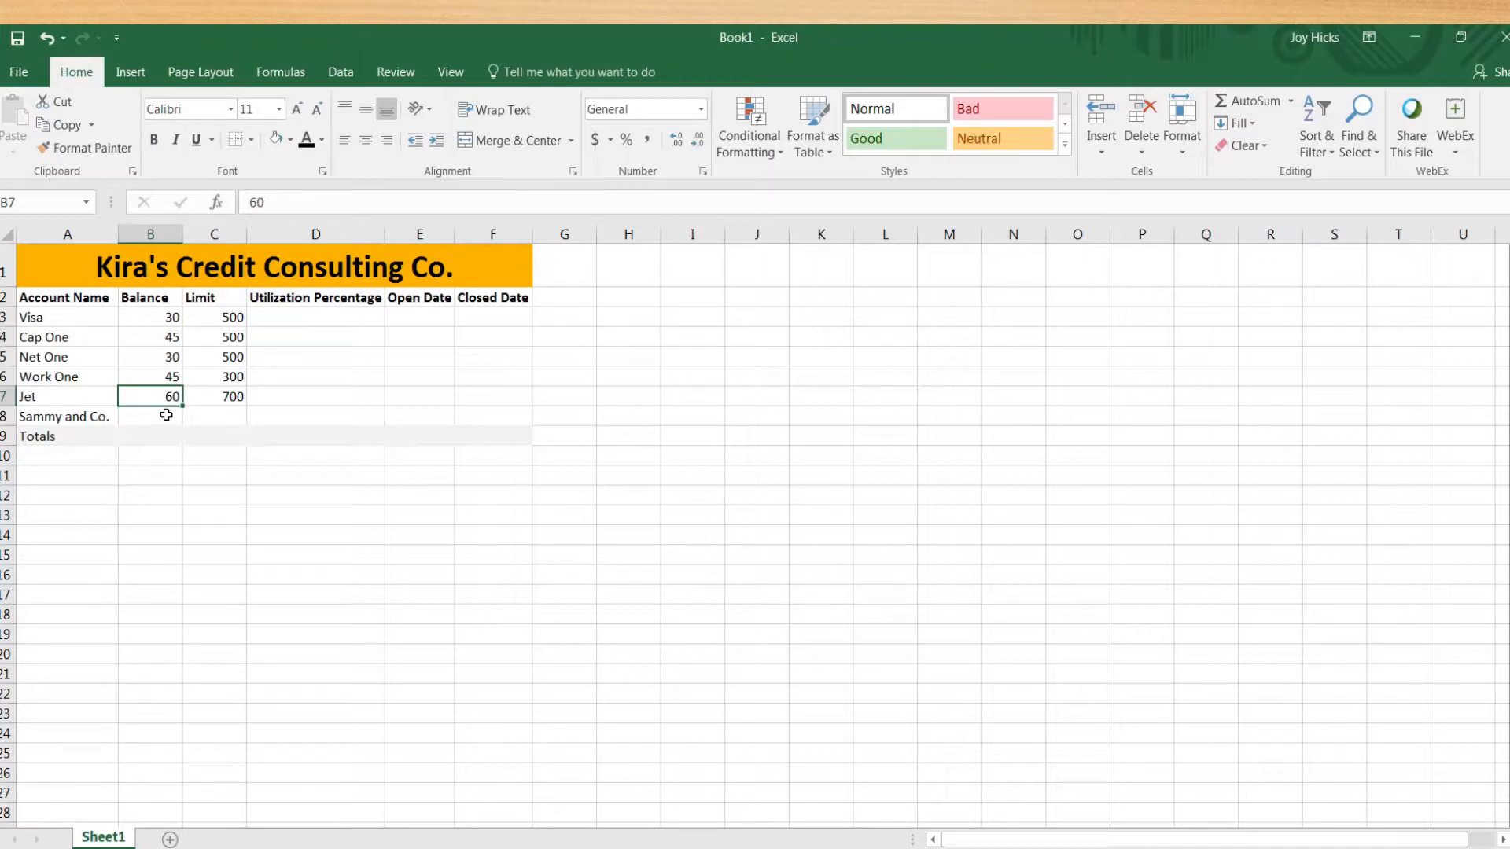
{"action": "left_click", "coordinate": [166, 415]}
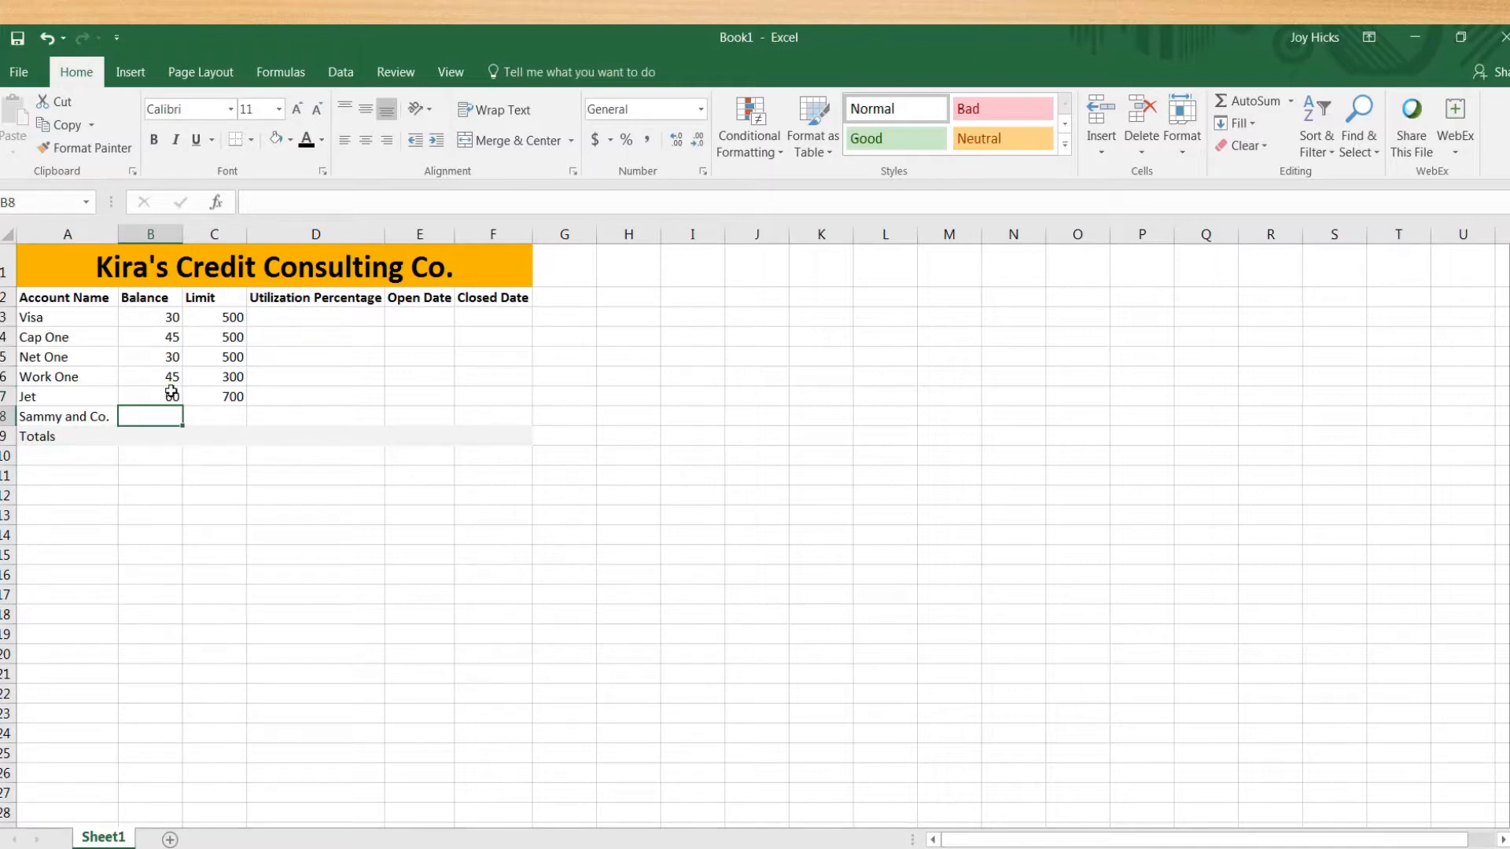
{"action": "left_click", "coordinate": [171, 393]}
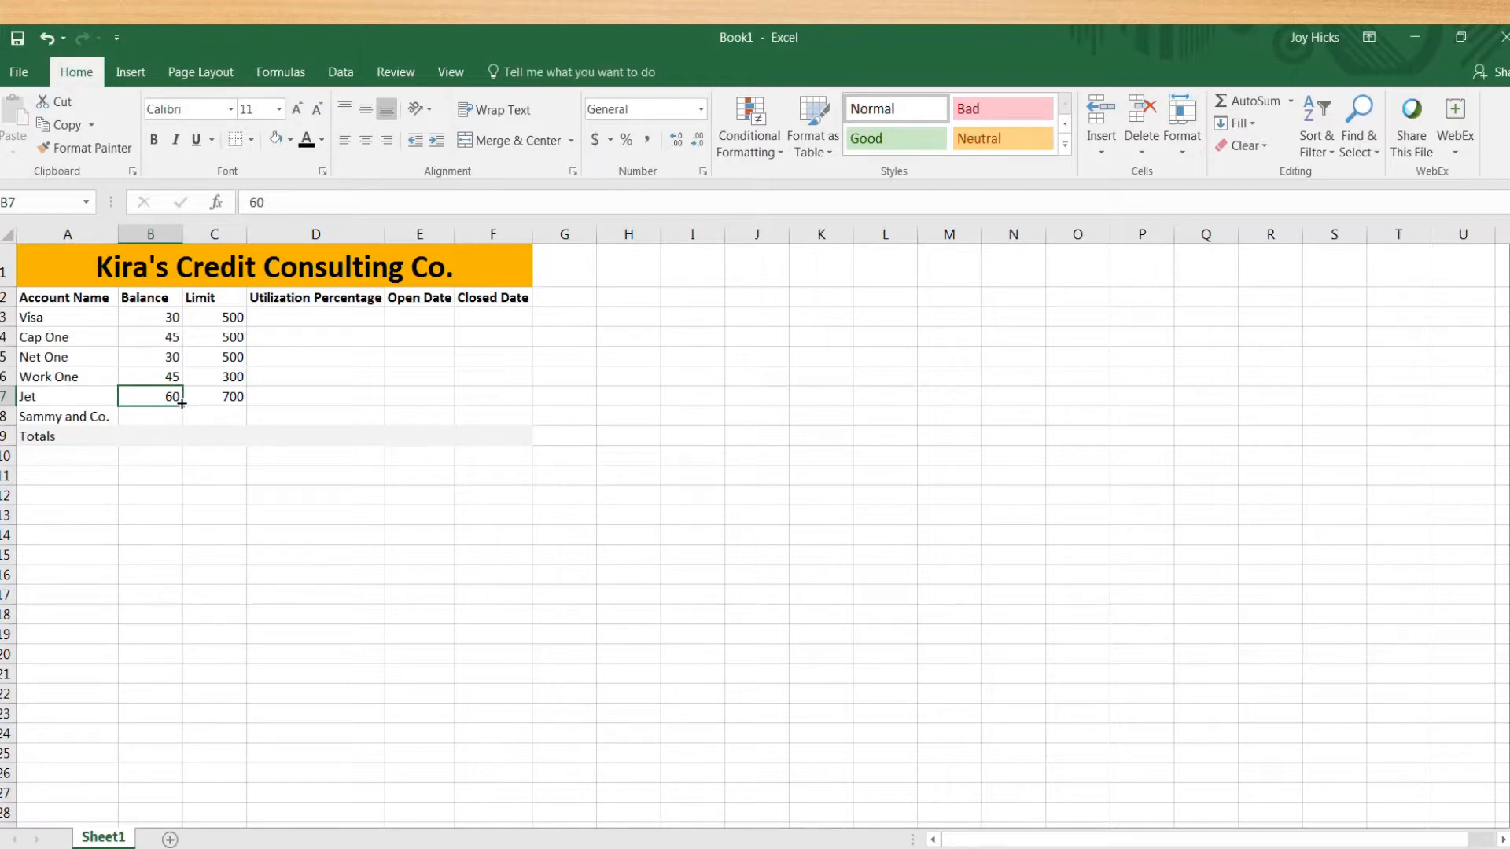
{"action": "left_click_drag", "start_coordinate": [181, 404], "coordinate": [182, 425]}
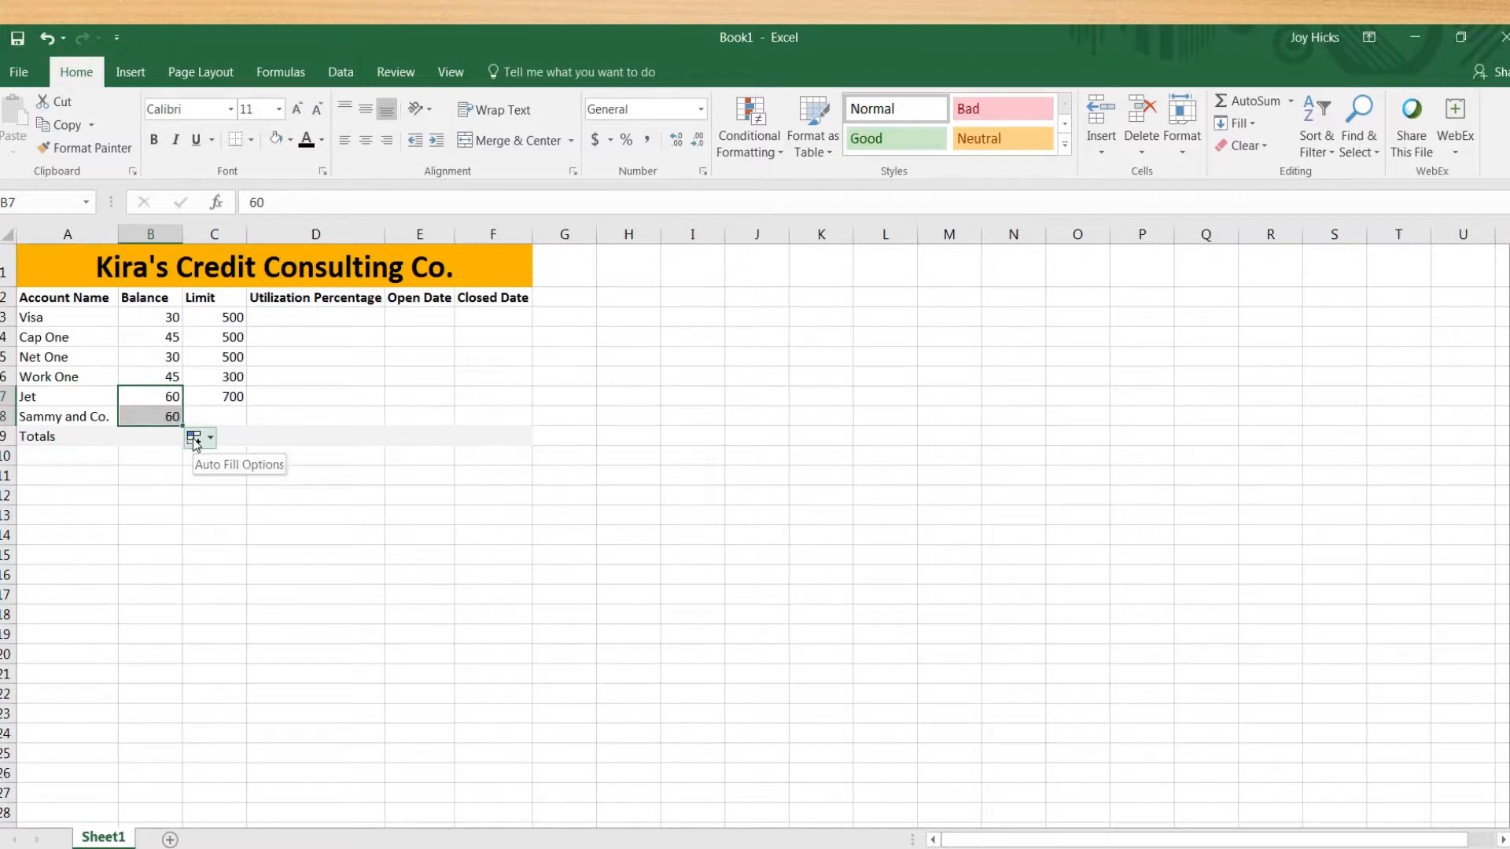
{"action": "left_click", "coordinate": [196, 440]}
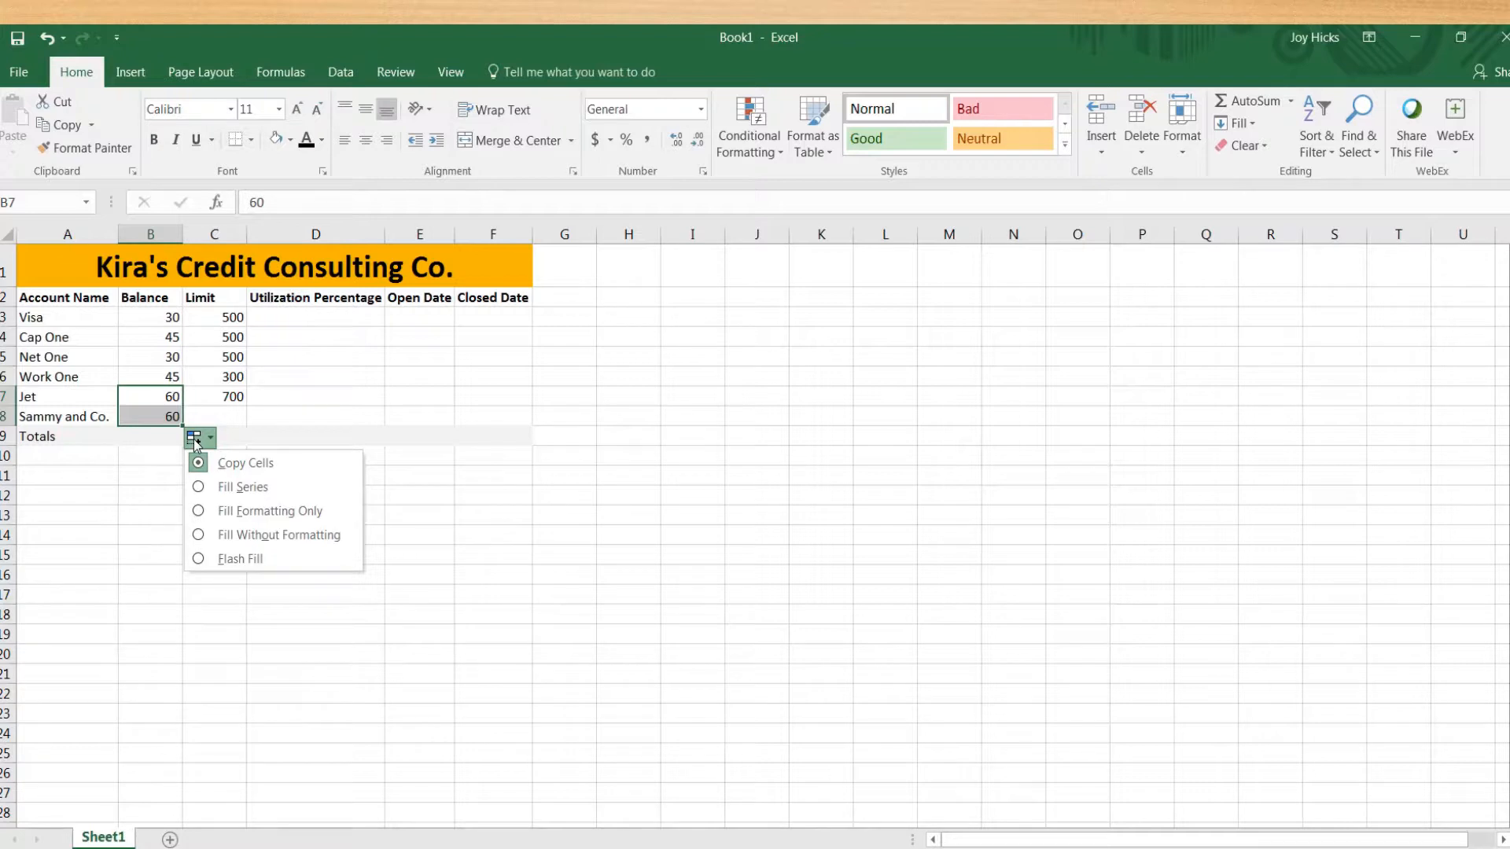
{"action": "left_click", "coordinate": [225, 490]}
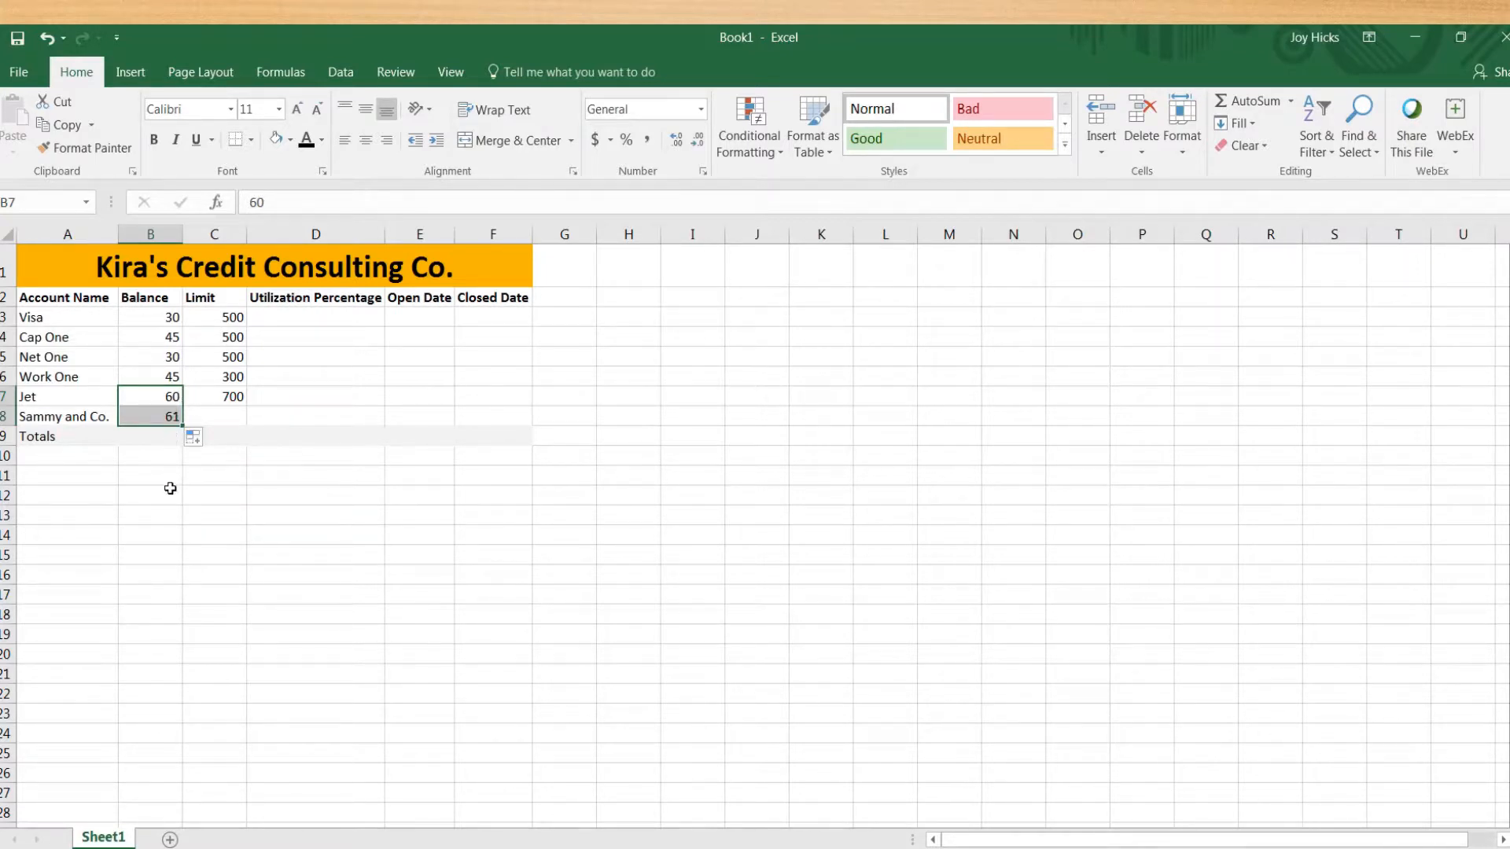
- Switch the autofilled balance in B8 to Copy Cells, and autofill the Jet limit from C7 into C8 using Fill Series
{"action": "left_click", "coordinate": [197, 438]}
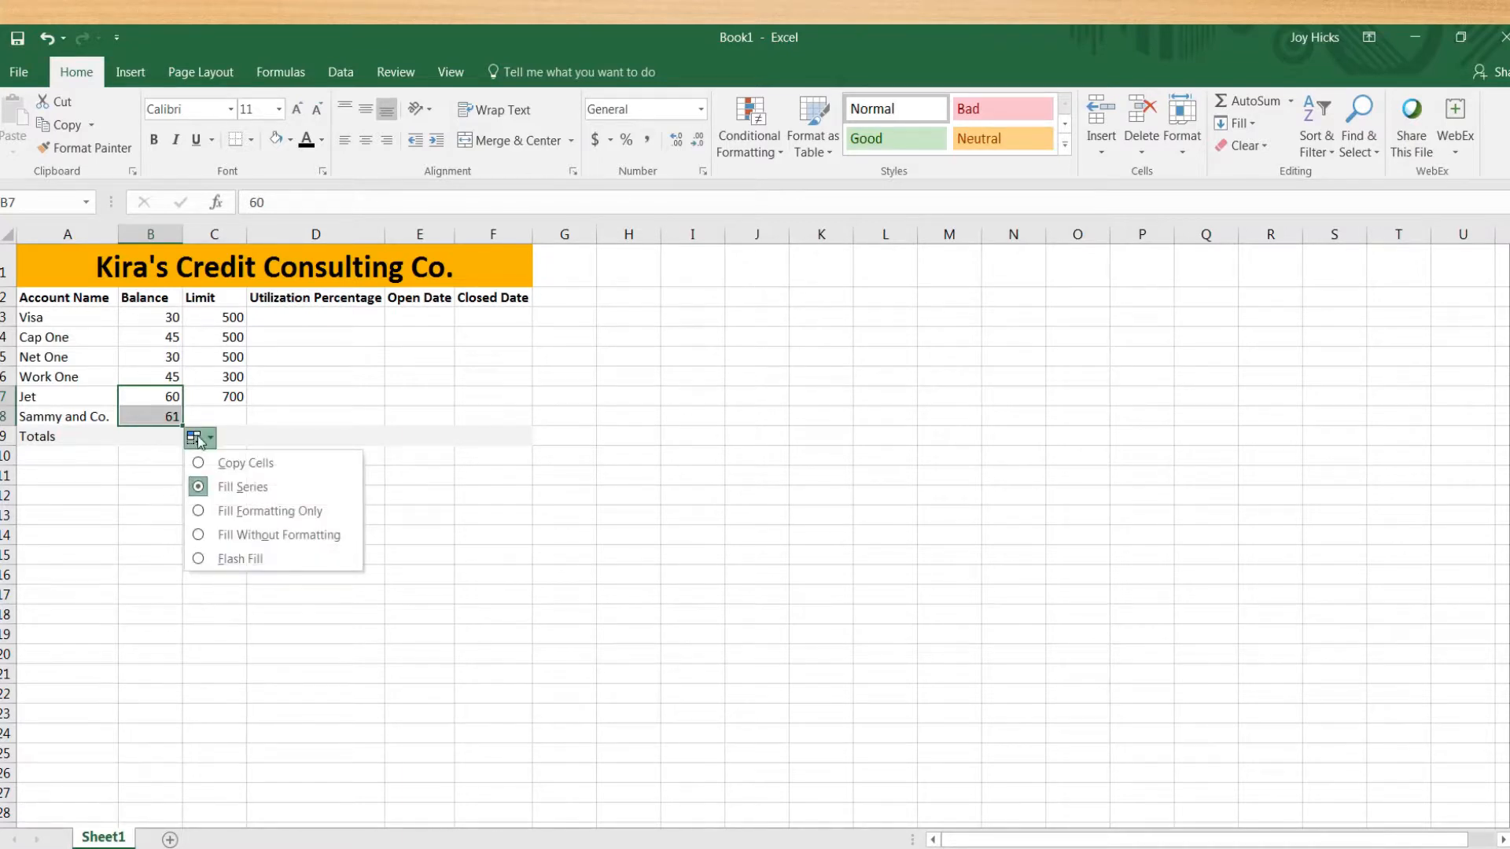
{"action": "left_click", "coordinate": [199, 466]}
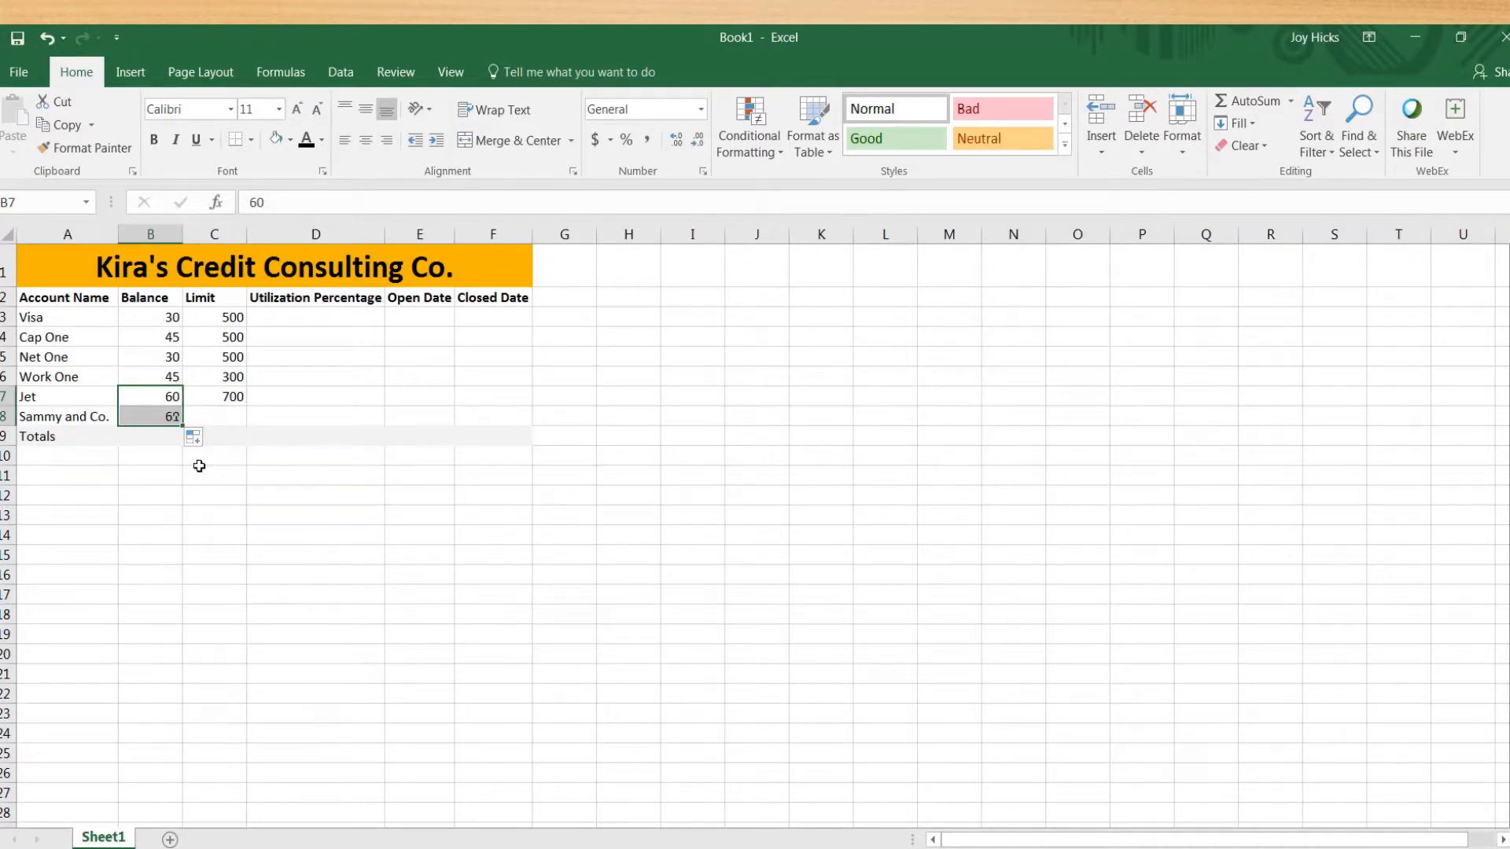
{"action": "left_click", "coordinate": [227, 401]}
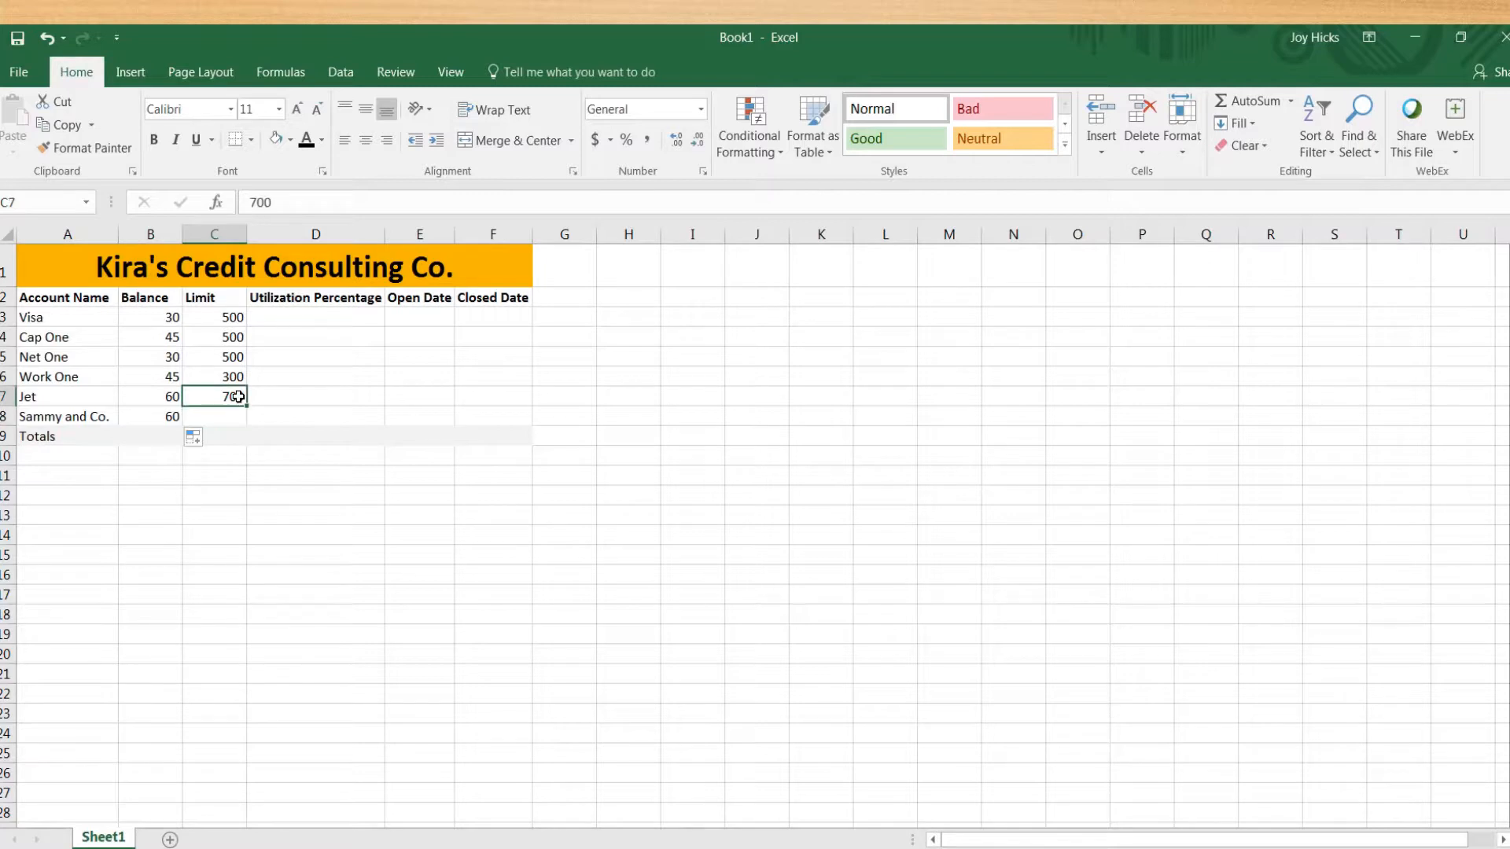
{"action": "left_click_drag", "start_coordinate": [246, 406], "coordinate": [244, 441]}
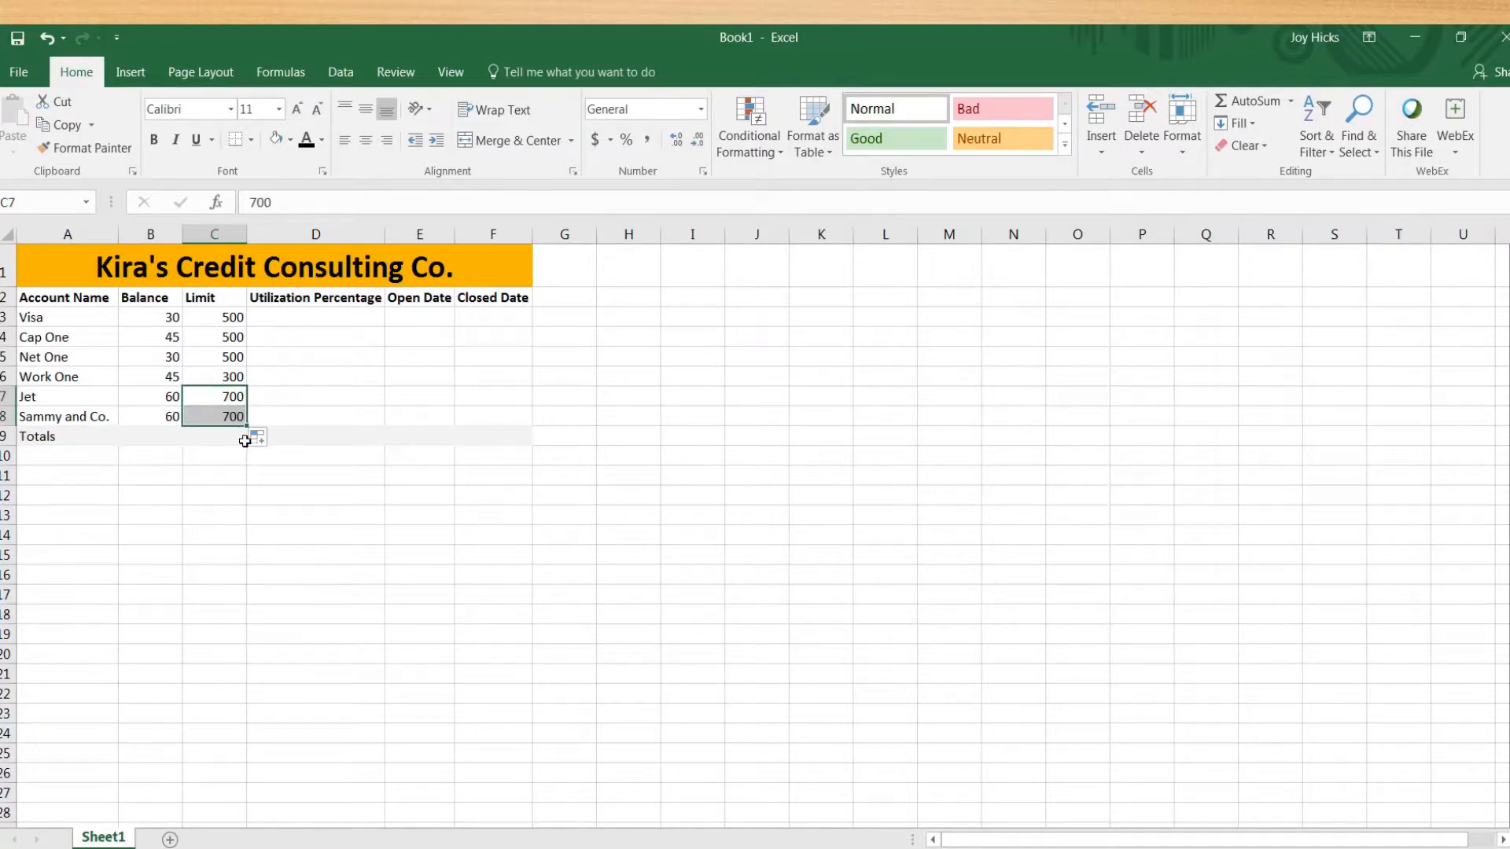
{"action": "left_click", "coordinate": [258, 438]}
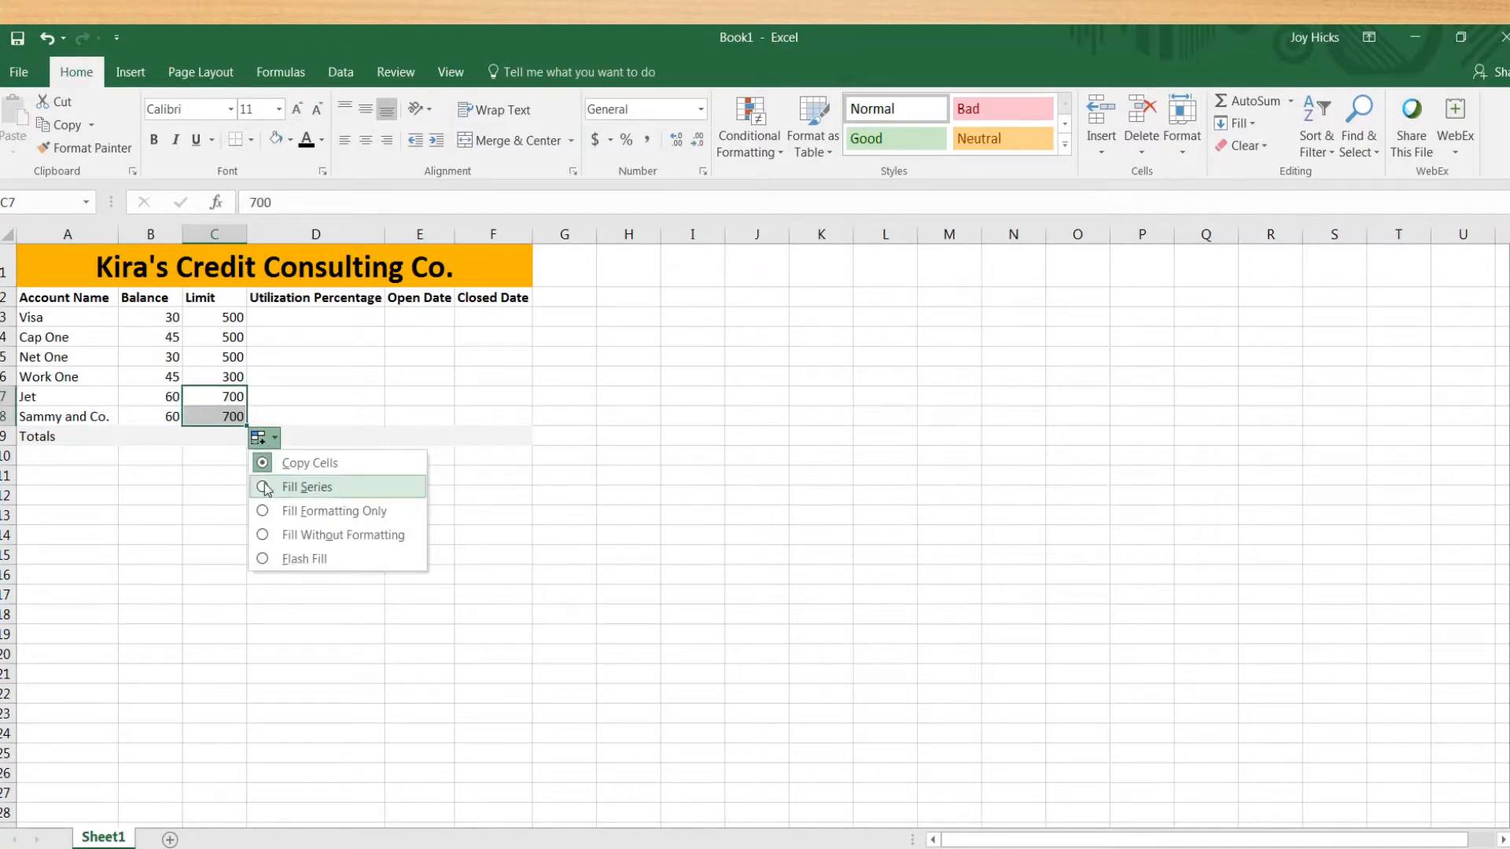
{"action": "left_click", "coordinate": [266, 487]}
{"action": "left_click", "coordinate": [257, 464]}
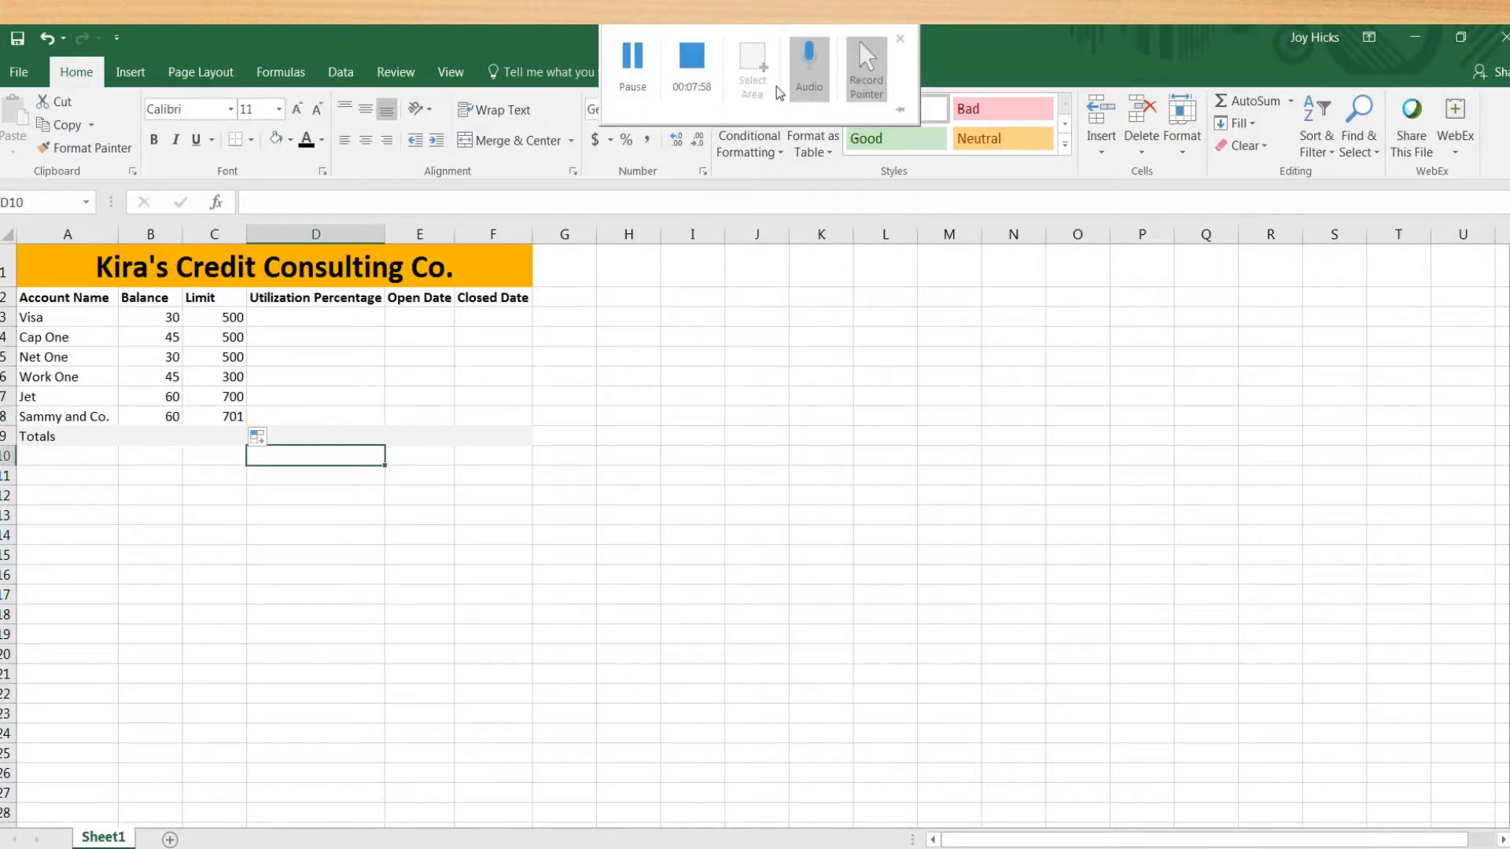
{"action": "left_click", "coordinate": [630, 59]}
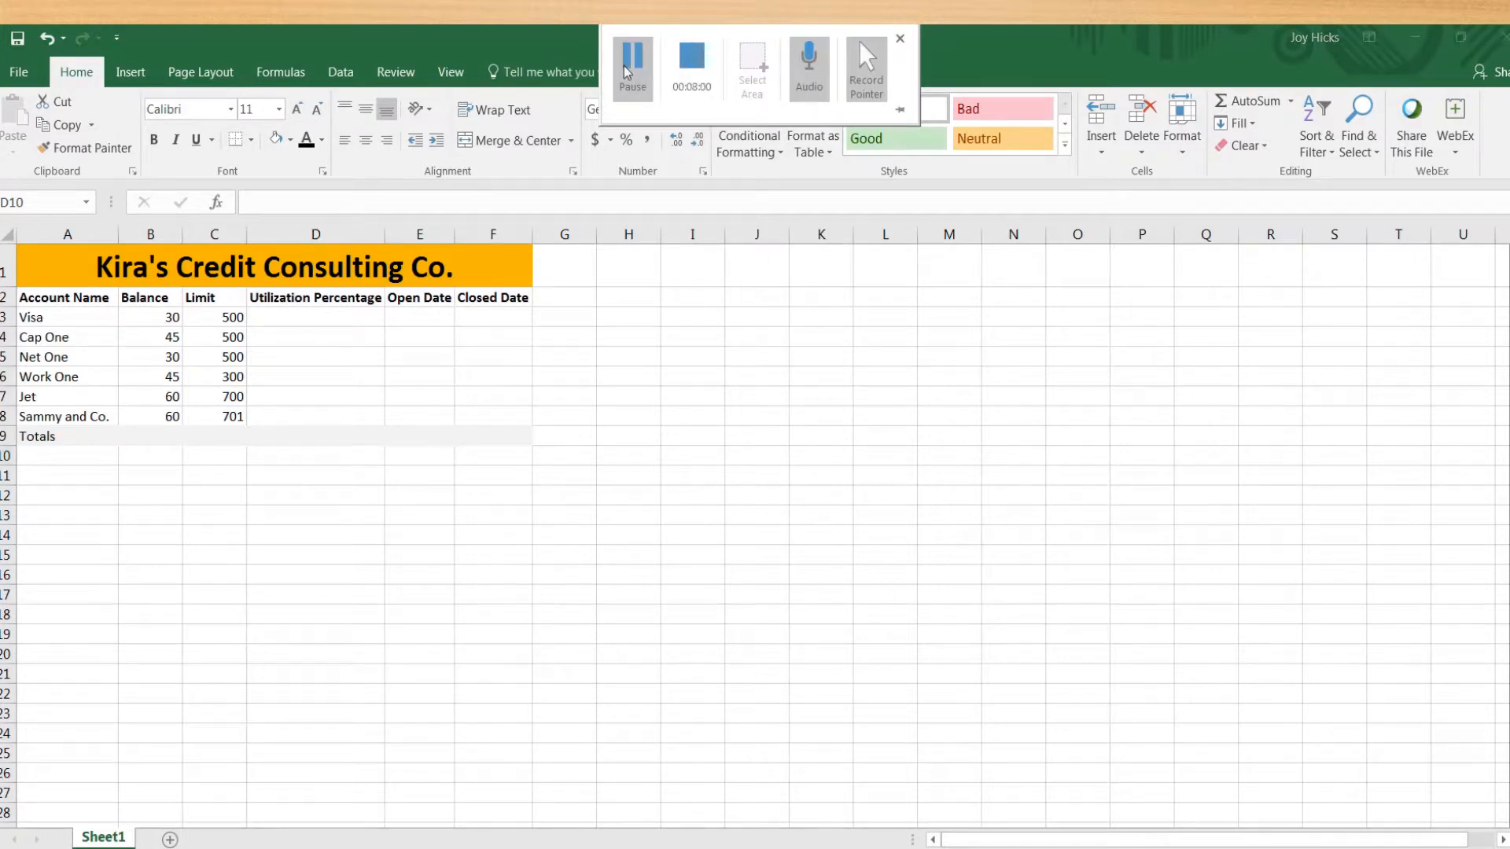
- Try to total the balances B3 to B8 in the Totals row with a sum formula in B9
{"action": "left_click", "coordinate": [148, 435]}
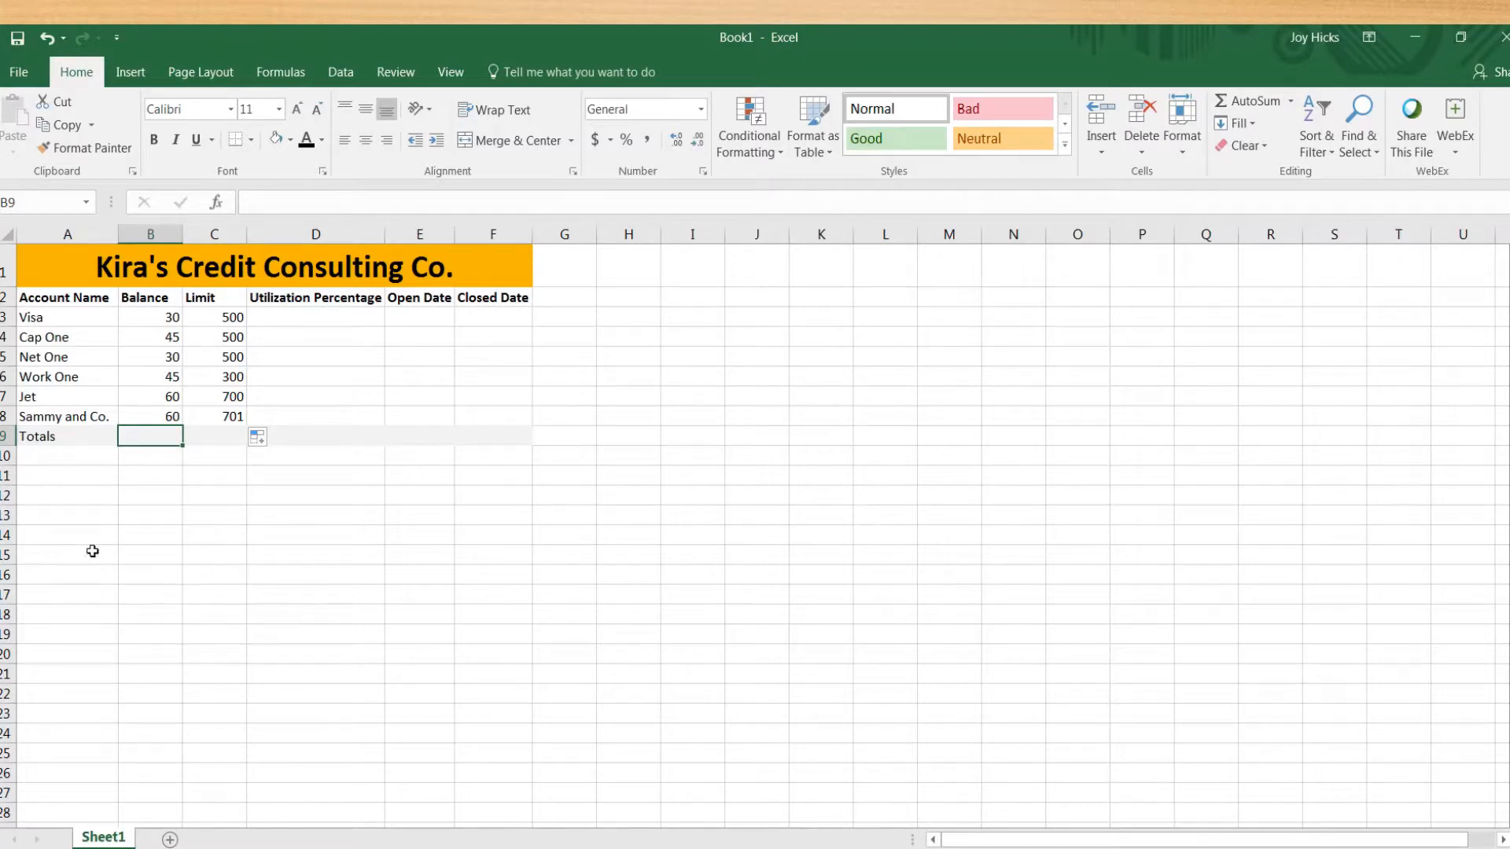
{"action": "double_click", "coordinate": [163, 432]}
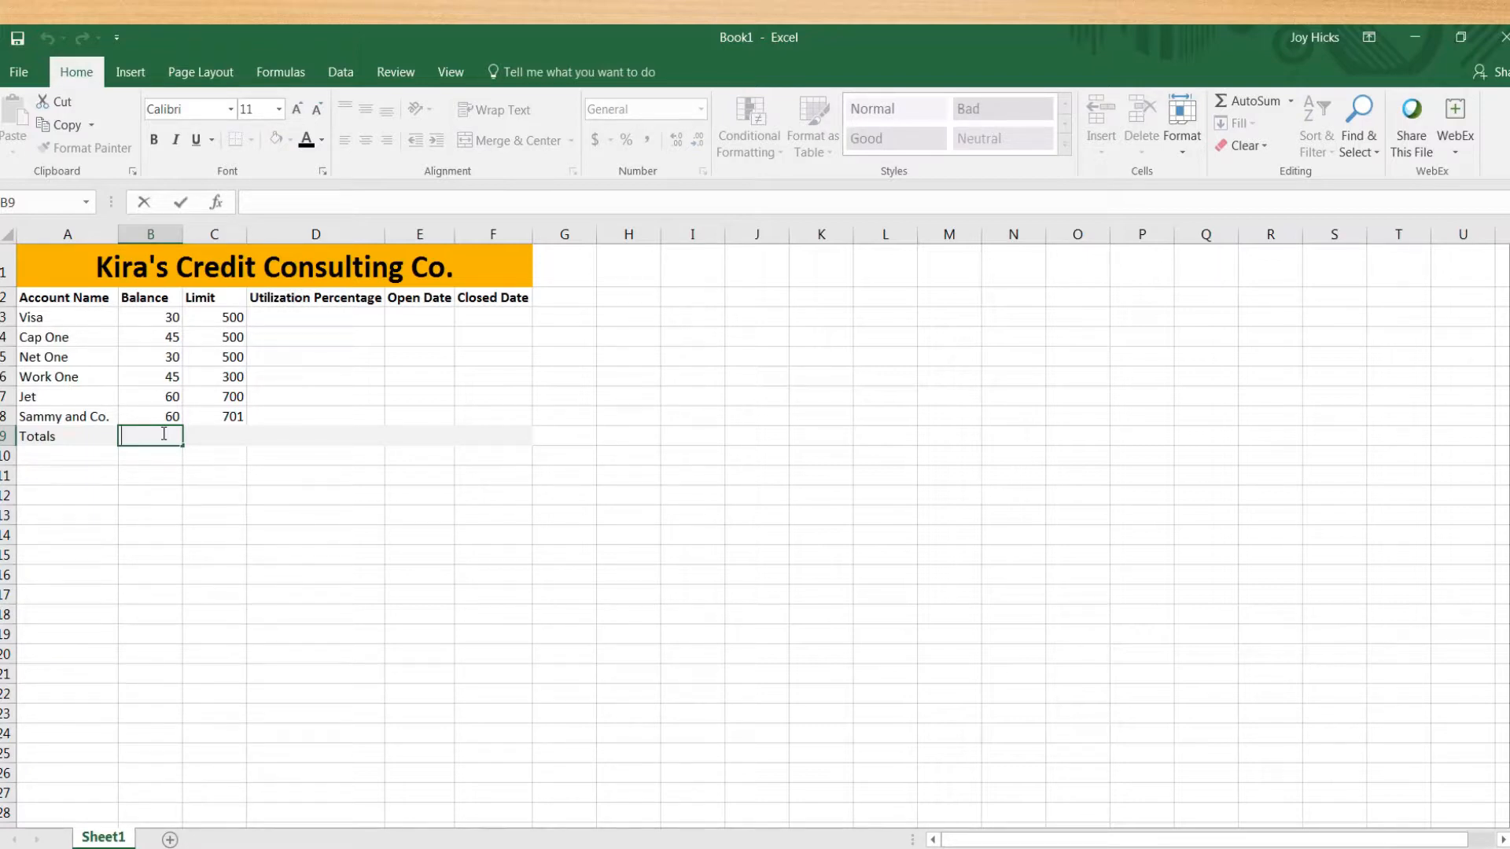
{"action": "type", "text": "="}
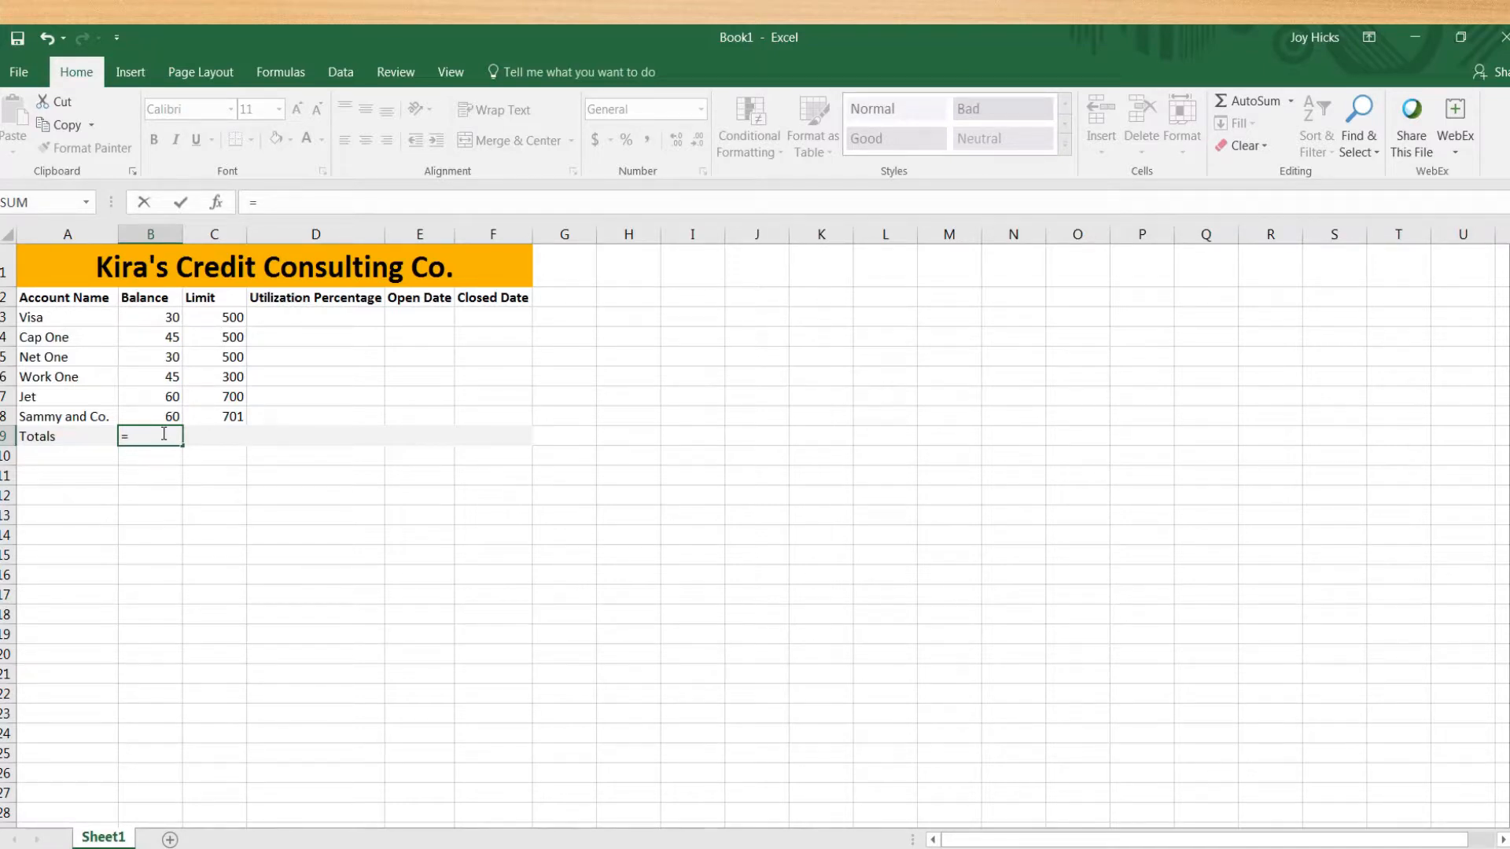
{"action": "type", "text": "sum"}
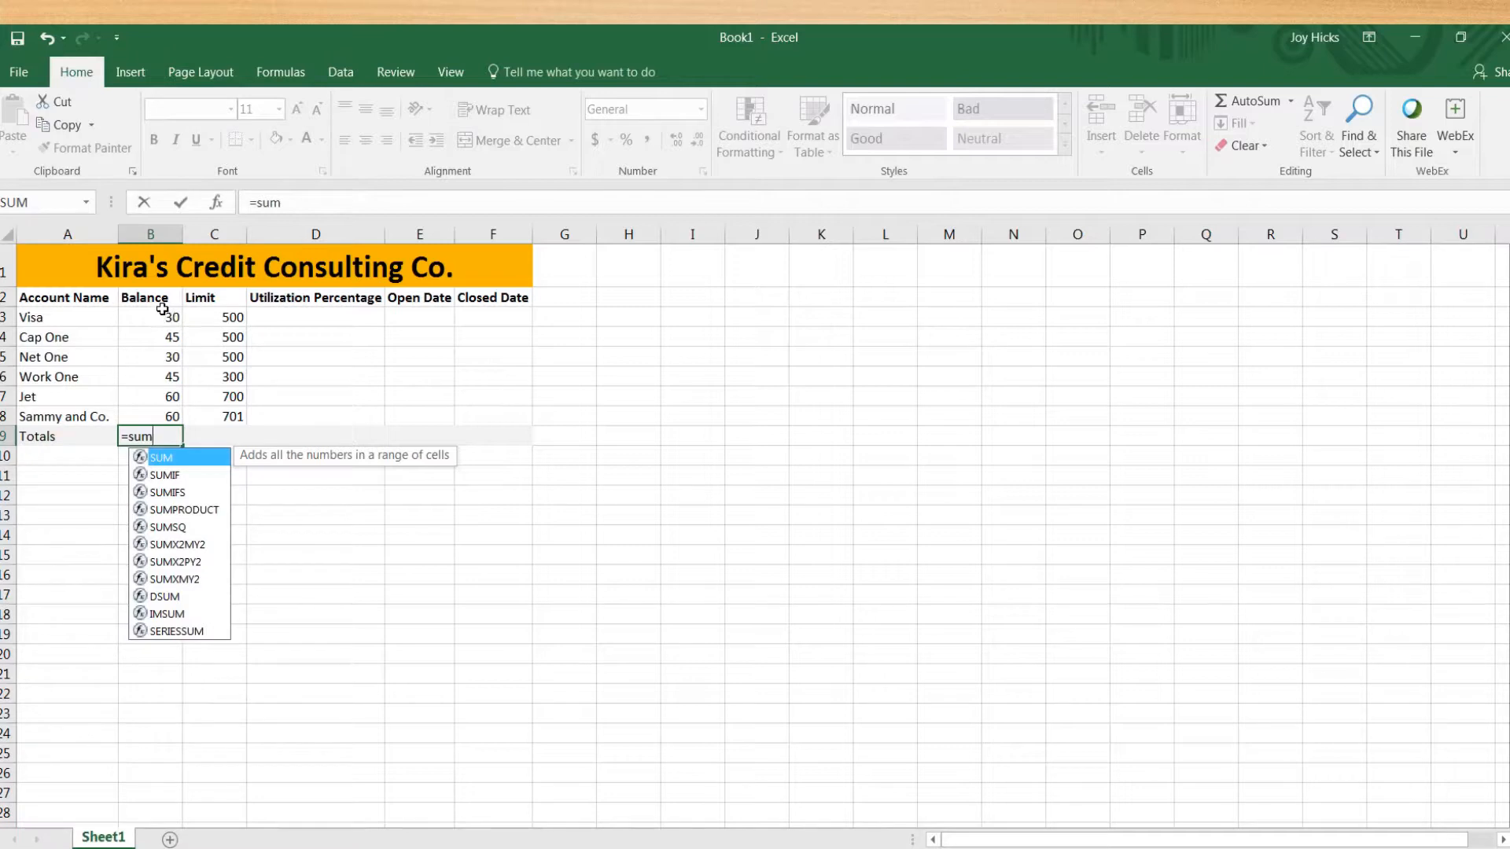
{"action": "left_click_drag", "start_coordinate": [162, 309], "coordinate": [161, 425]}
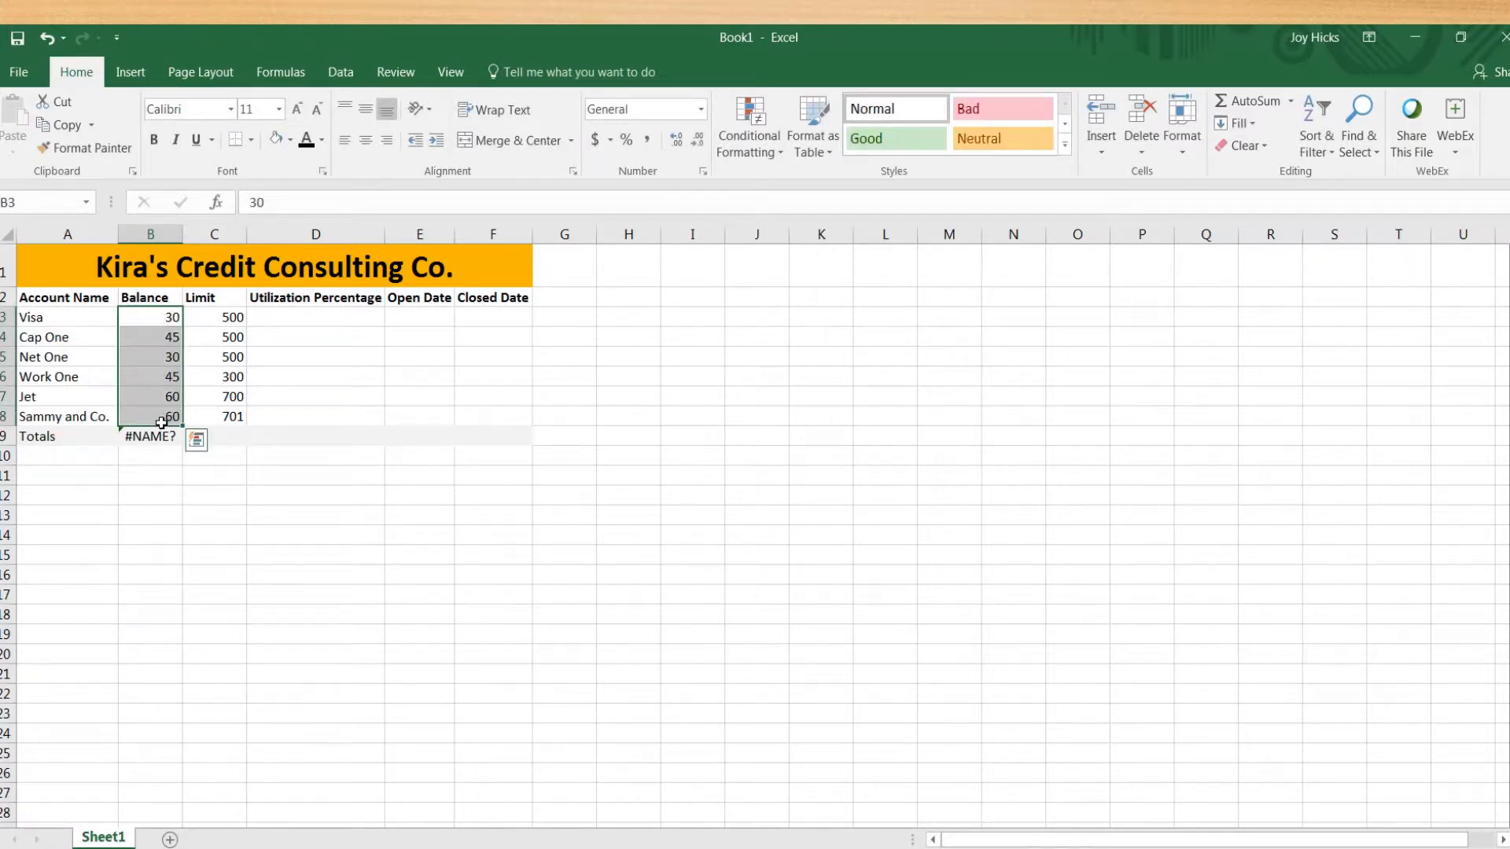
- Correct the balance total in B9 to the formula =SUM(B3:B8)
{"action": "double_click", "coordinate": [173, 438]}
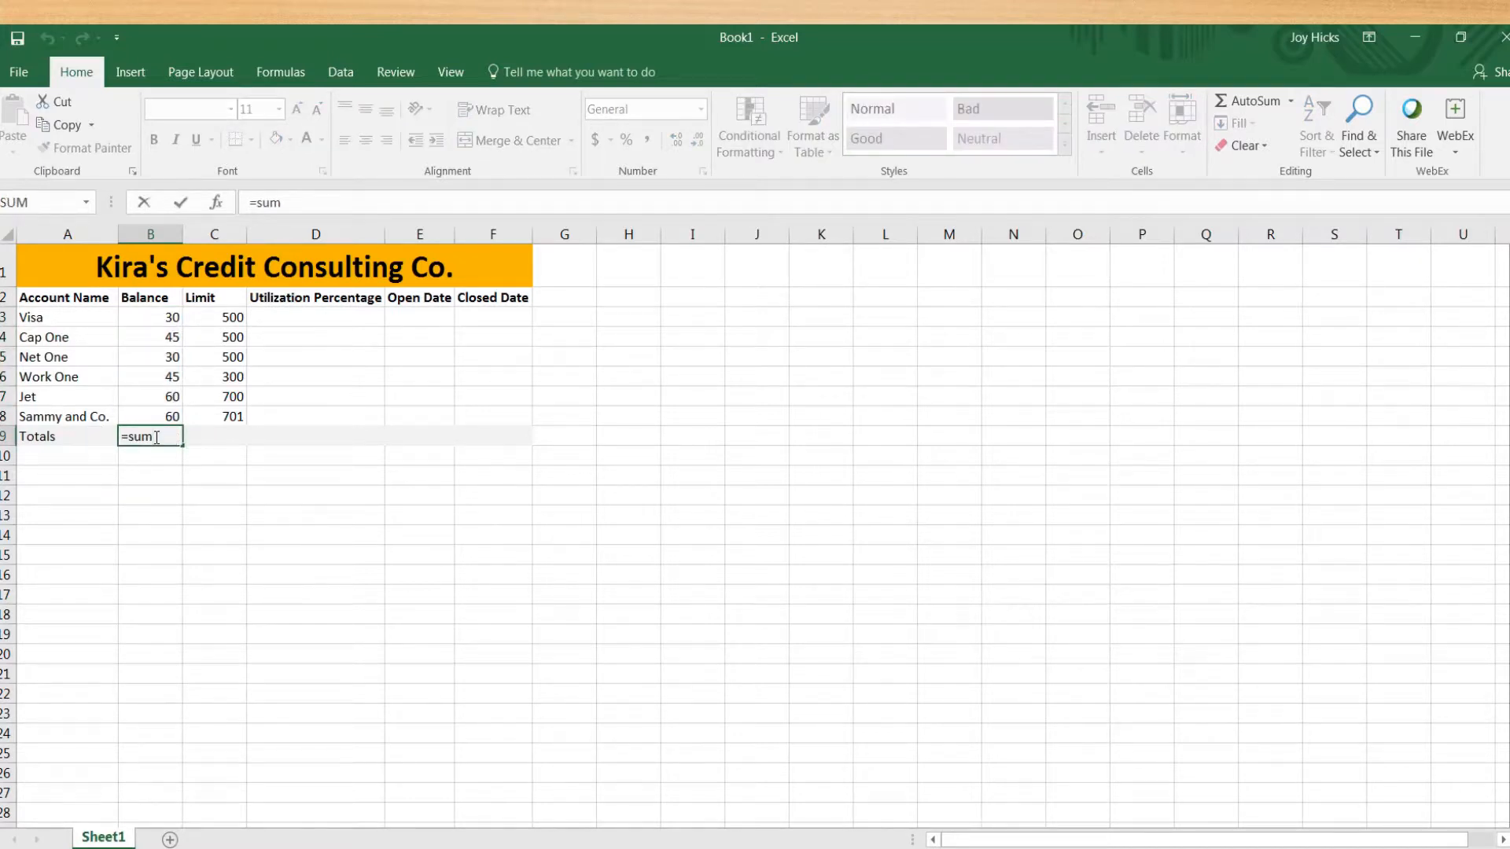
{"action": "key", "text": "BackSpace"}
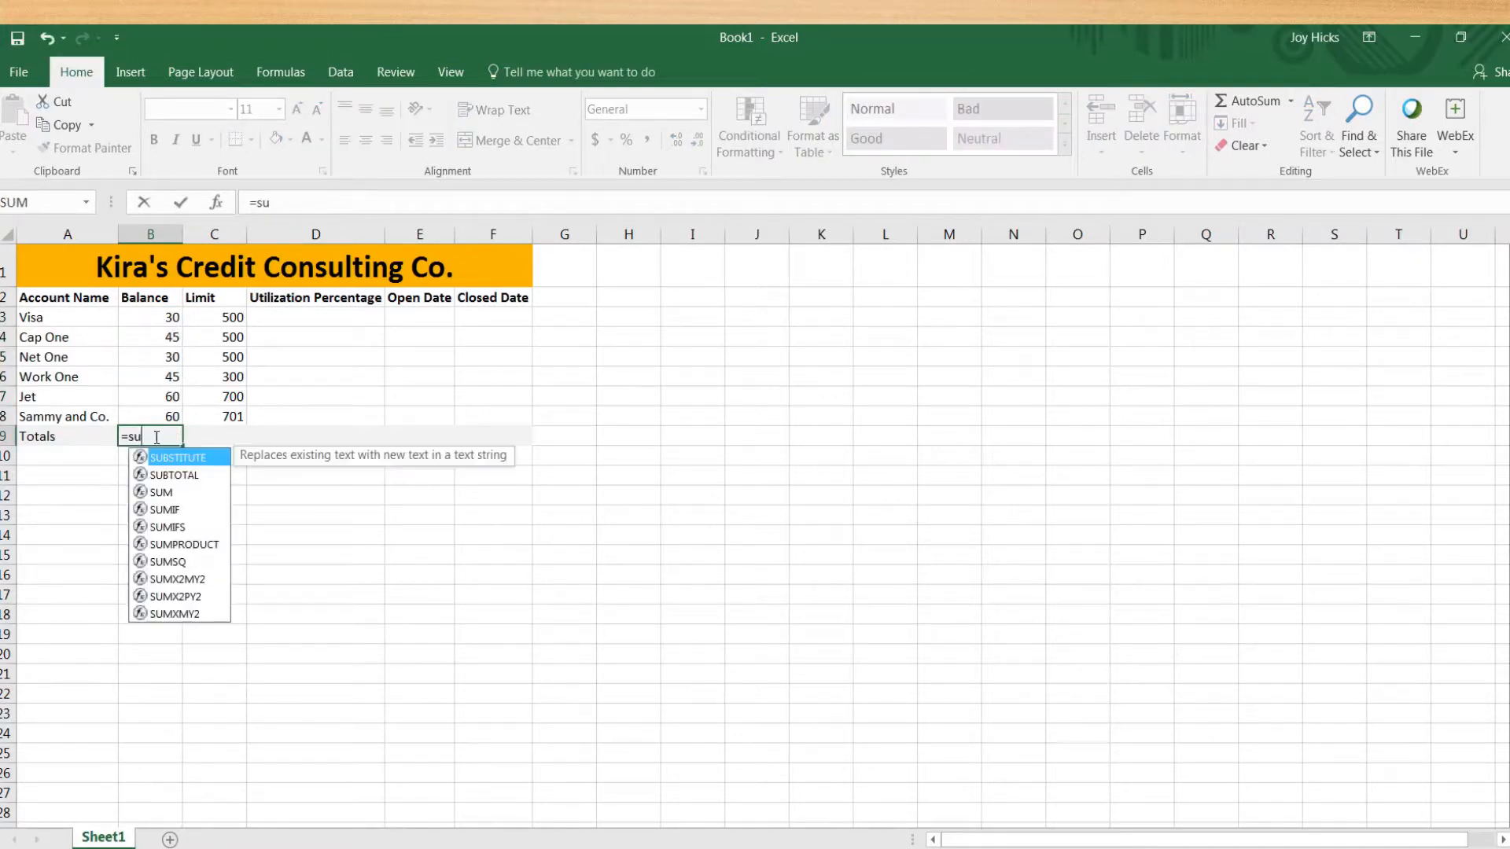
{"action": "left_click", "coordinate": [161, 492]}
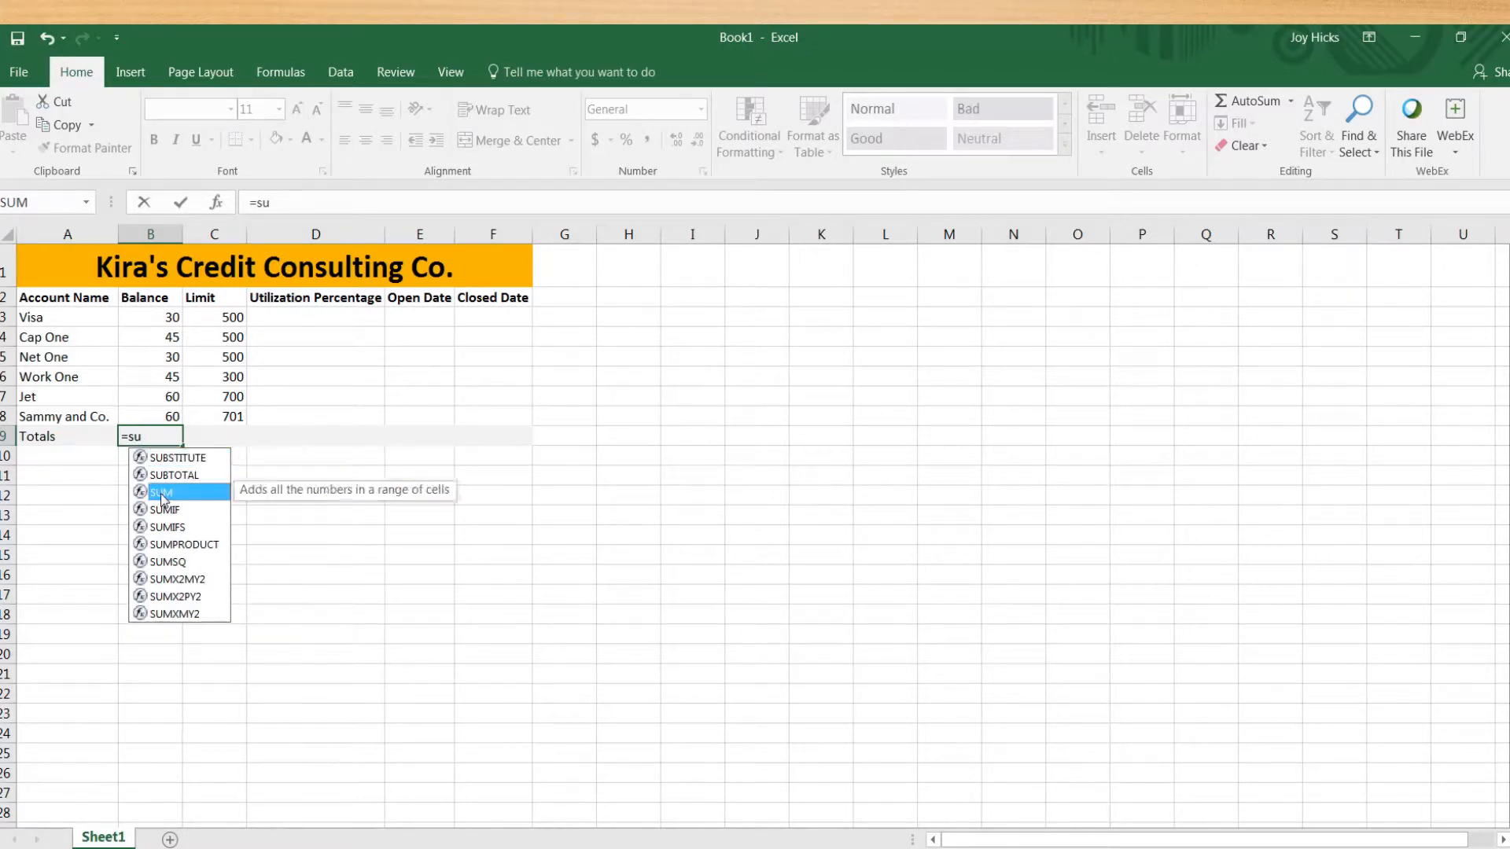
{"action": "double_click", "coordinate": [160, 493]}
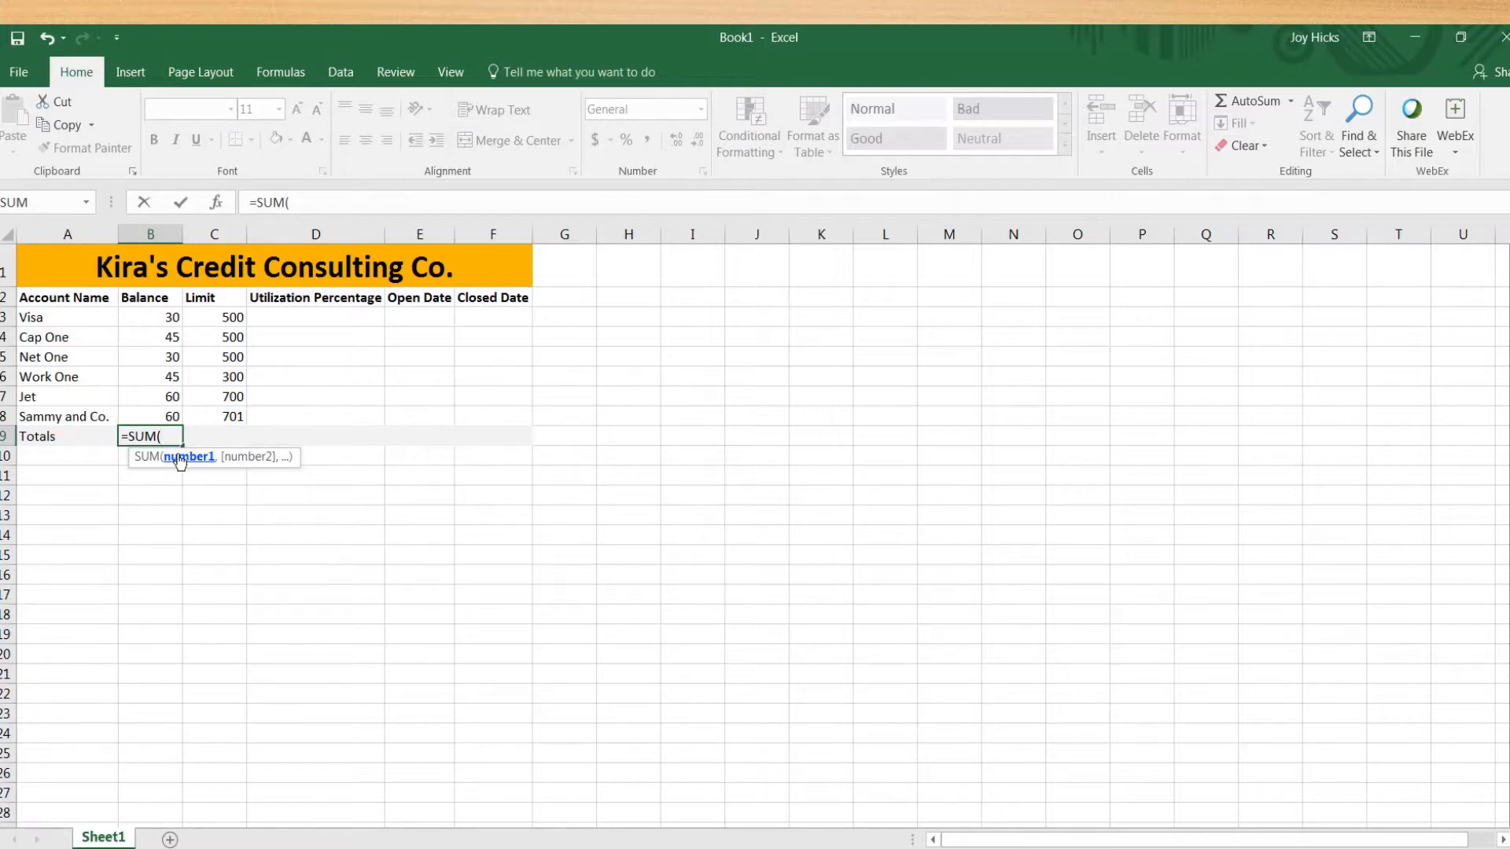
{"action": "left_click_drag", "start_coordinate": [171, 315], "coordinate": [168, 409]}
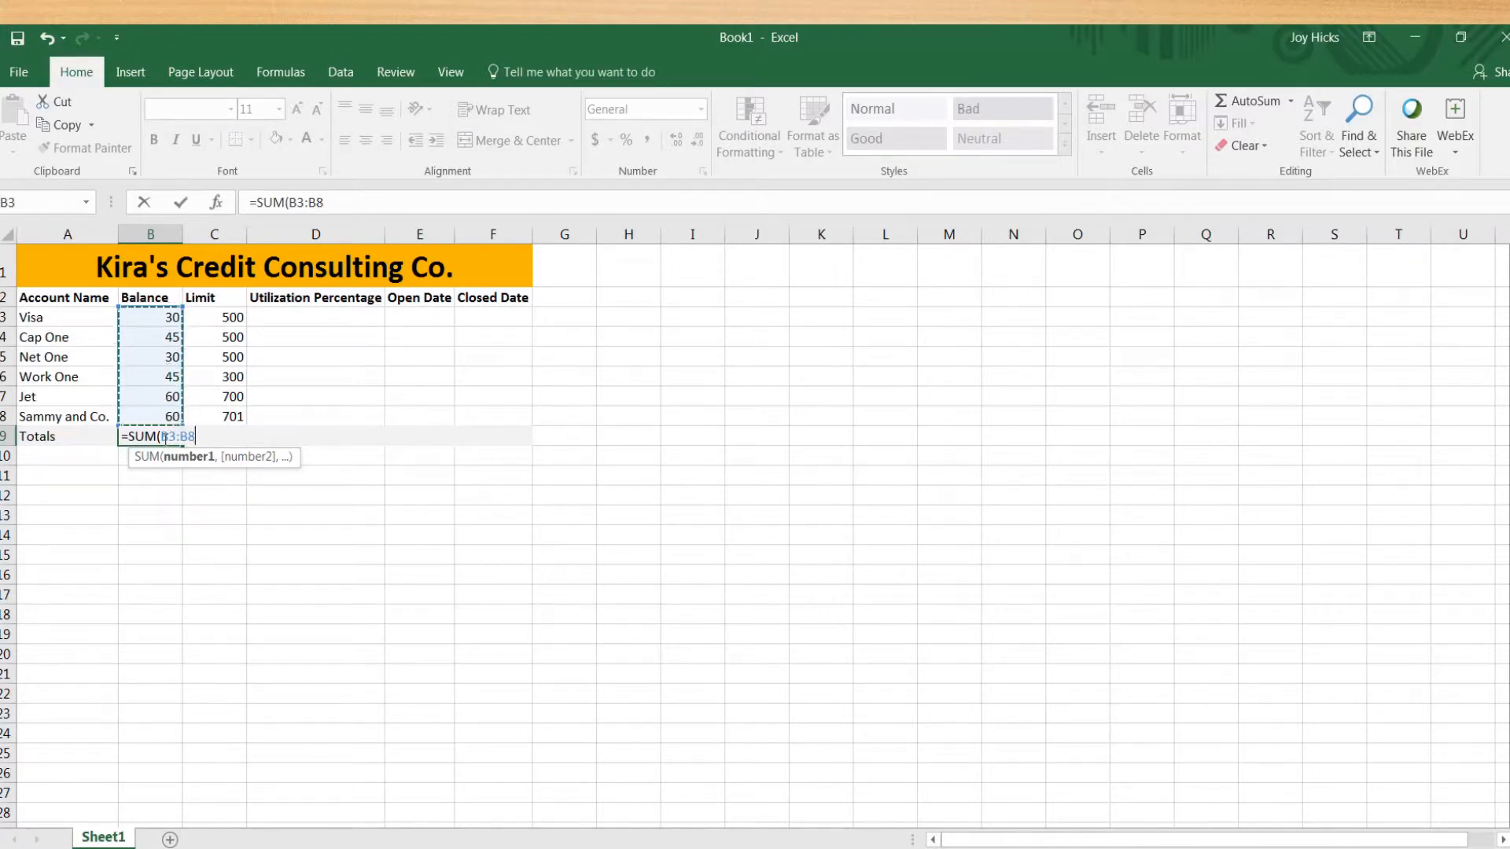
{"action": "type", "text": ")"}
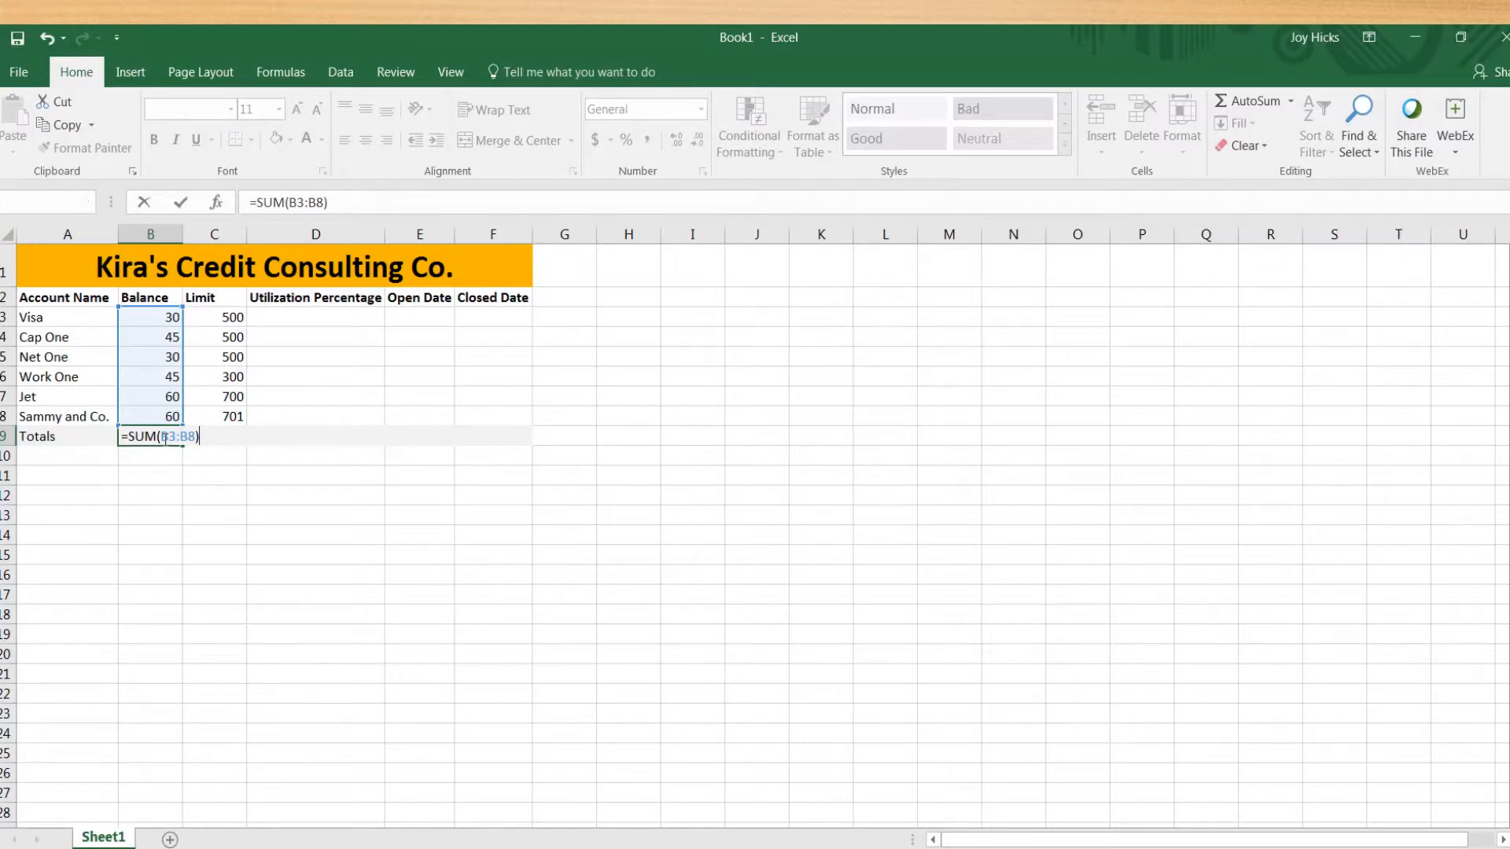
{"action": "key", "text": "Return"}
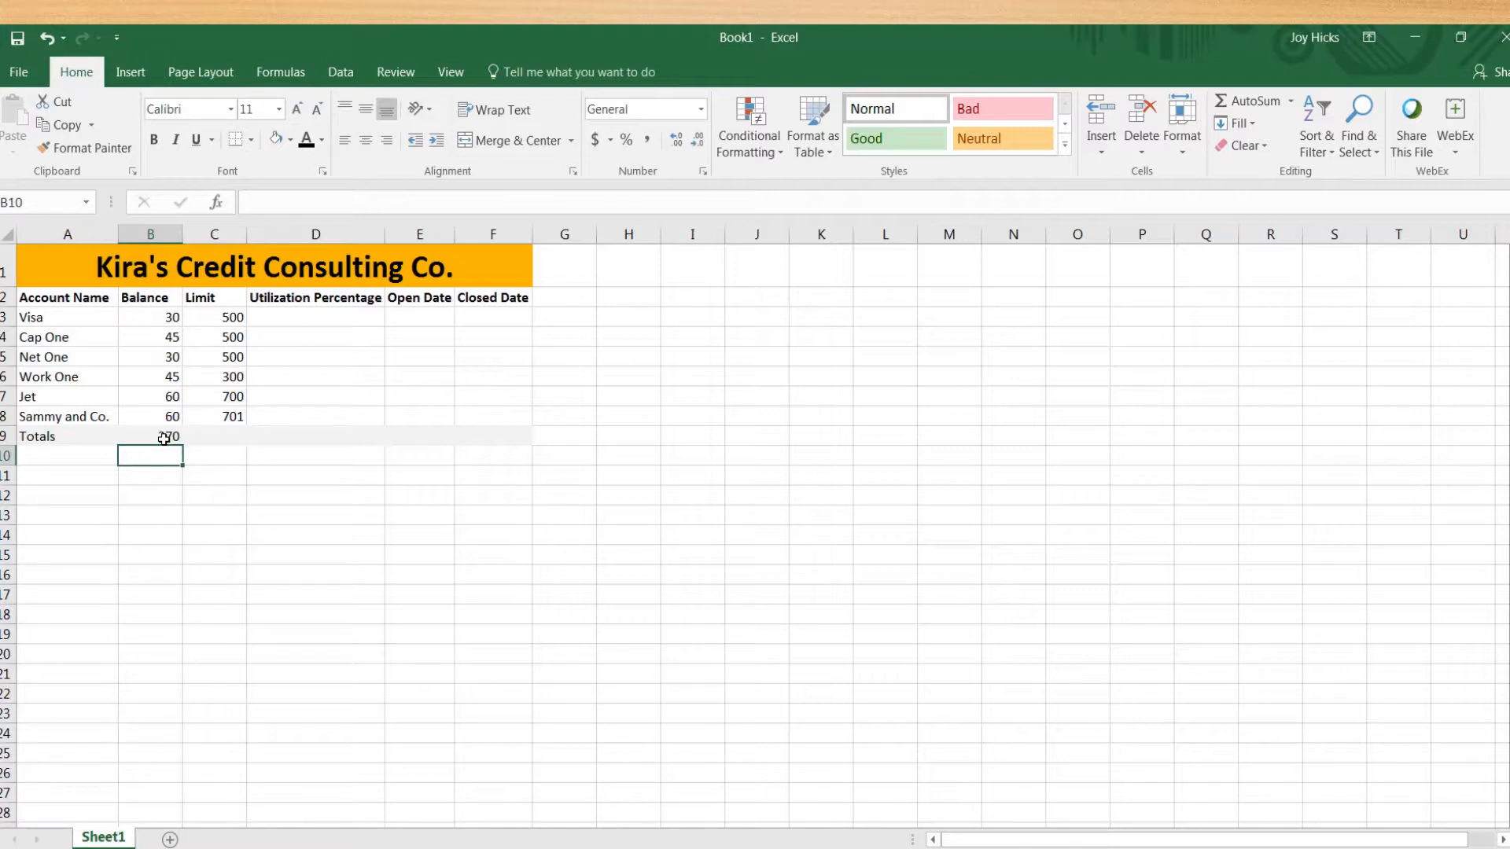
{"action": "left_click", "coordinate": [167, 437]}
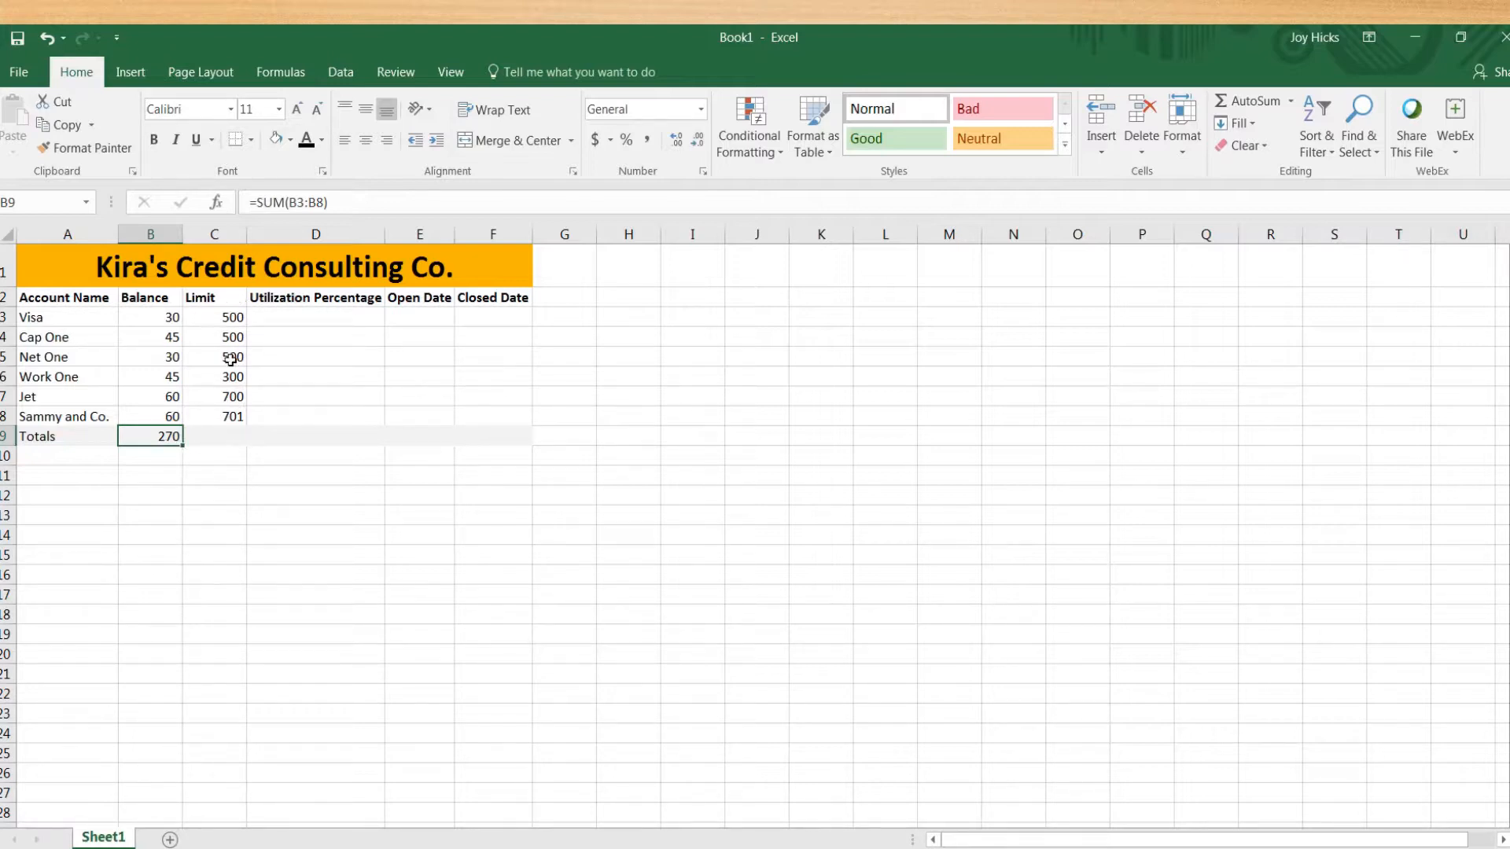
- Total the credit limits in C9 of the Totals row with a SUM formula over C3:C8
{"action": "double_click", "coordinate": [216, 435]}
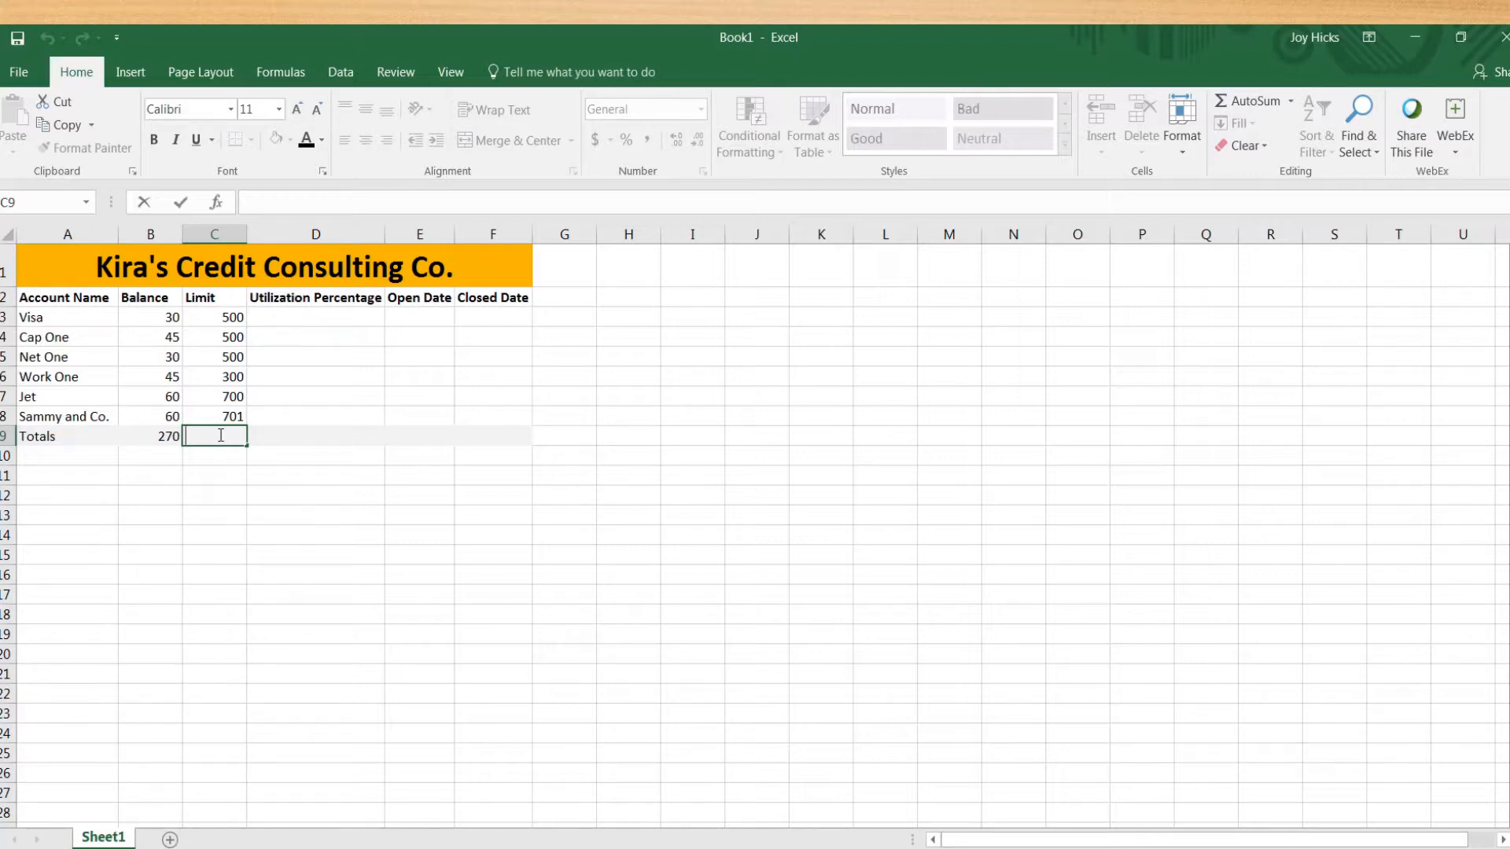
{"action": "left_click", "coordinate": [214, 412]}
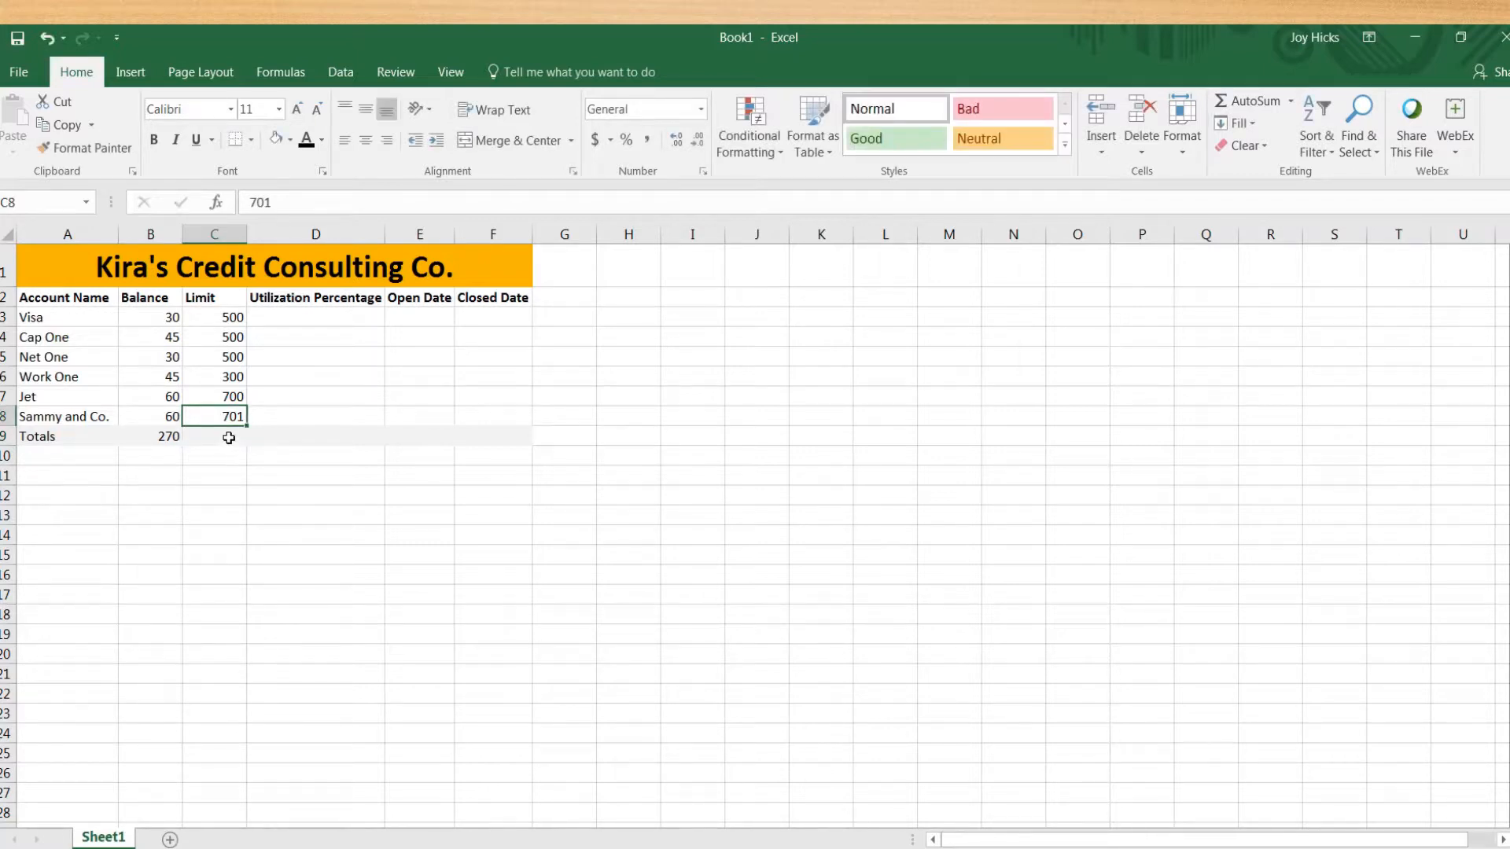
{"action": "left_click", "coordinate": [227, 435]}
{"action": "double_click", "coordinate": [227, 436]}
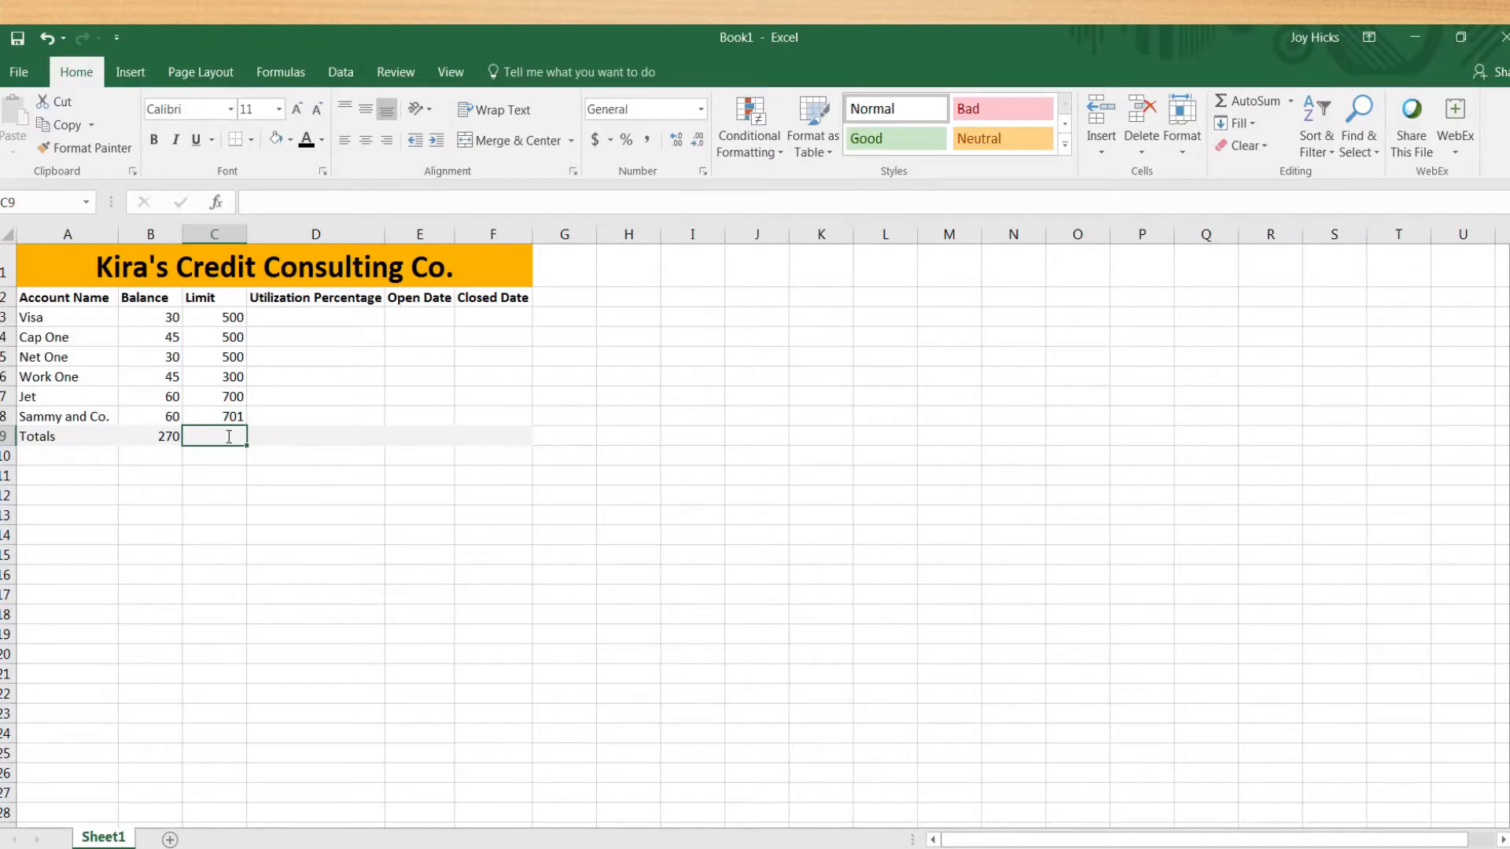
{"action": "type", "text": "="}
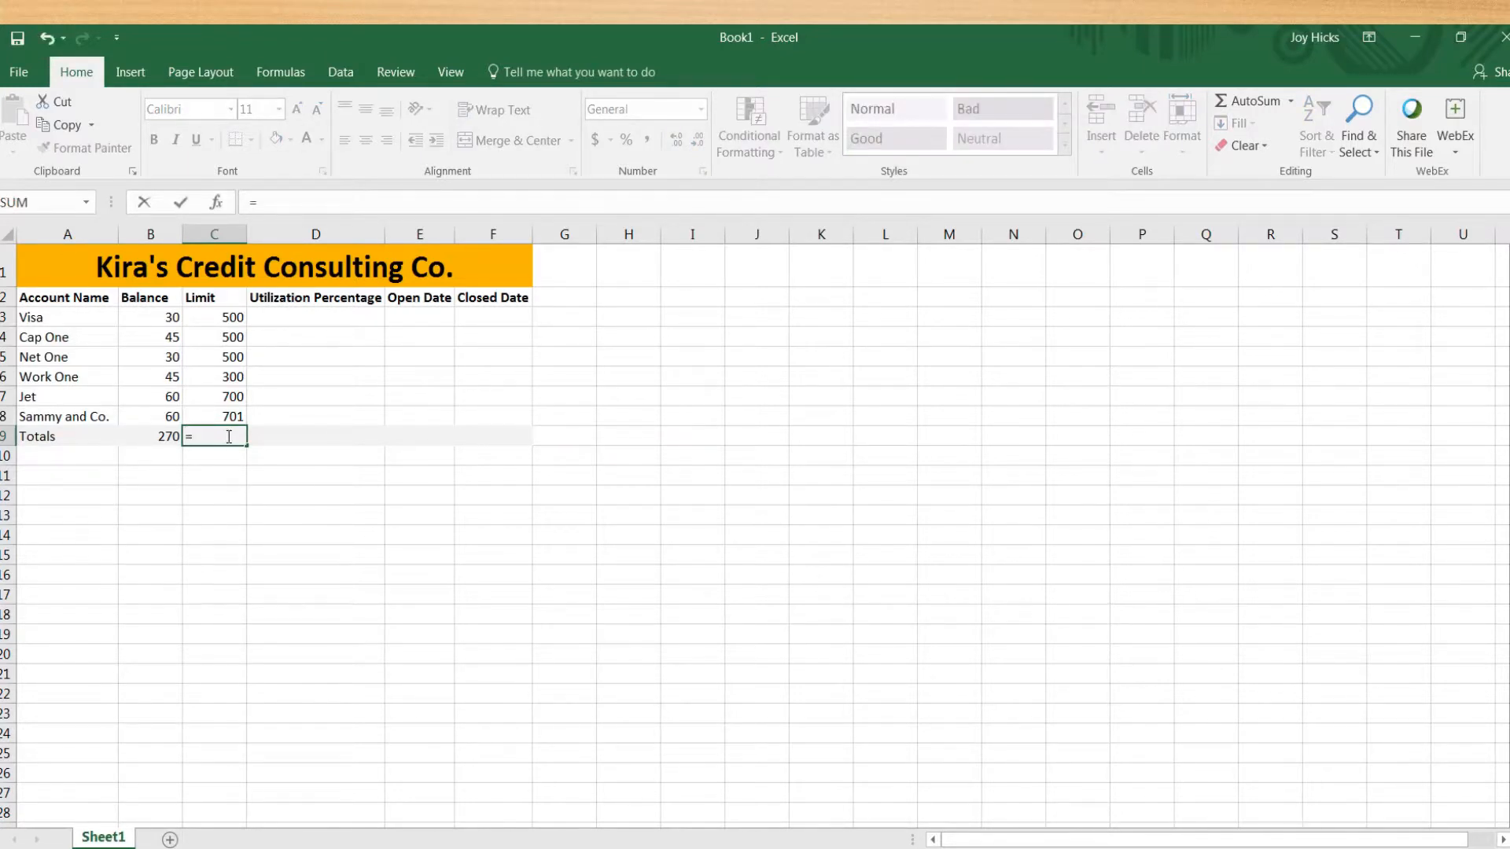
{"action": "type", "text": "sum"}
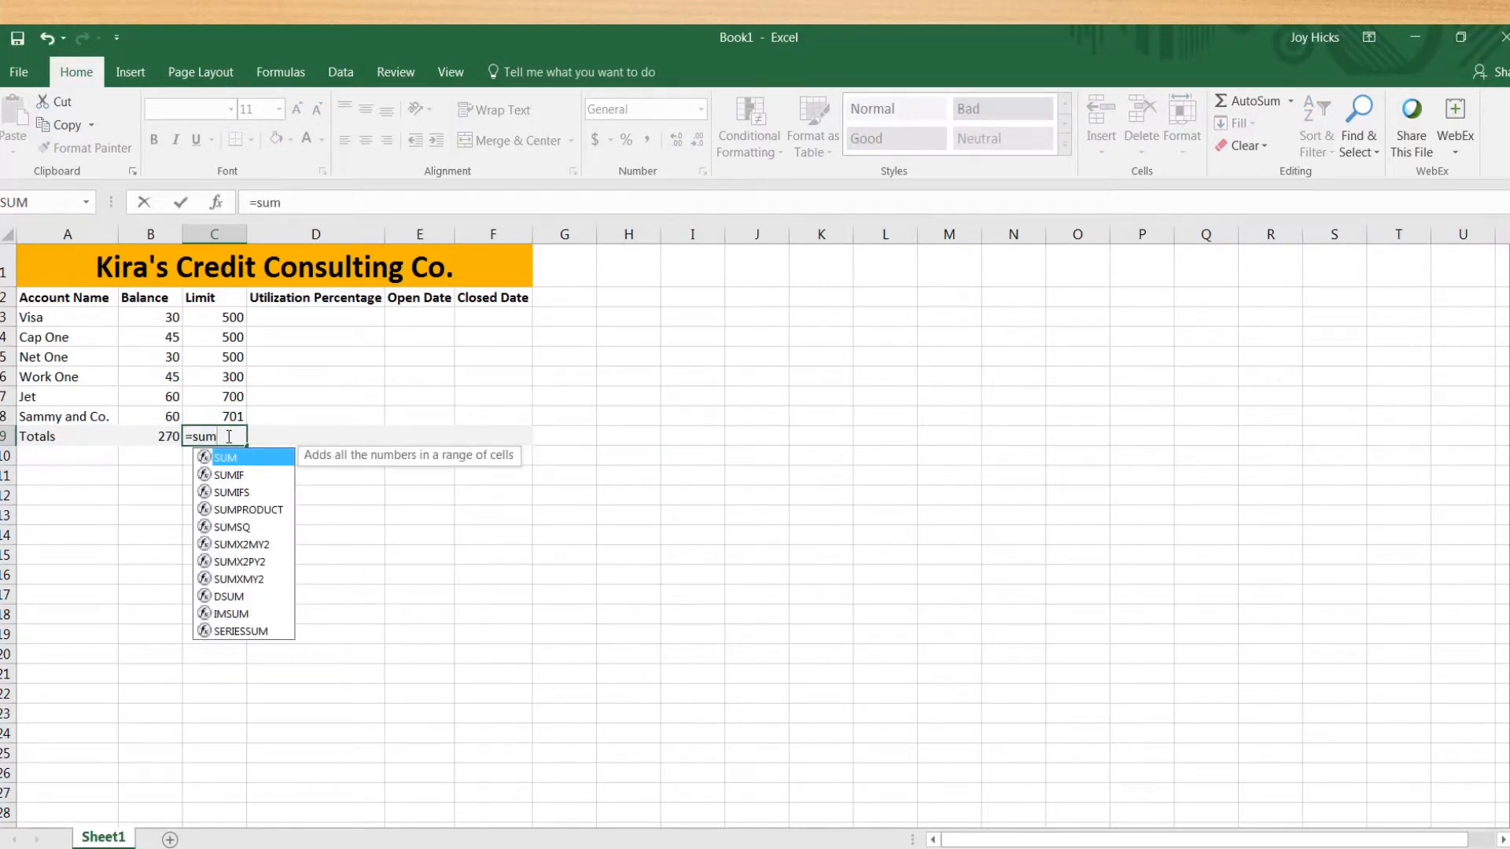
{"action": "double_click", "coordinate": [226, 458]}
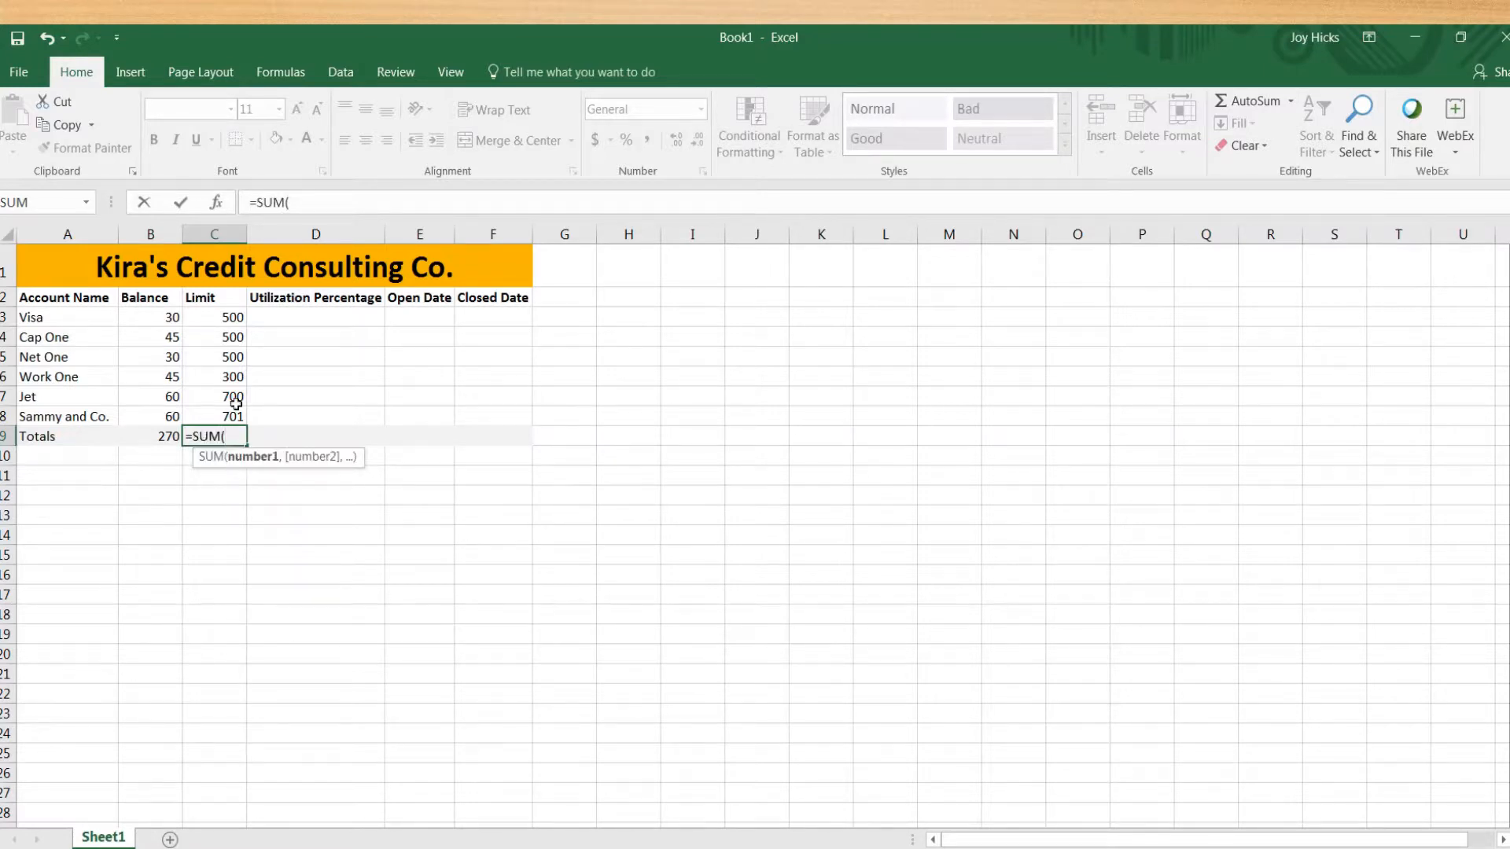
{"action": "left_click_drag", "start_coordinate": [231, 307], "coordinate": [226, 418]}
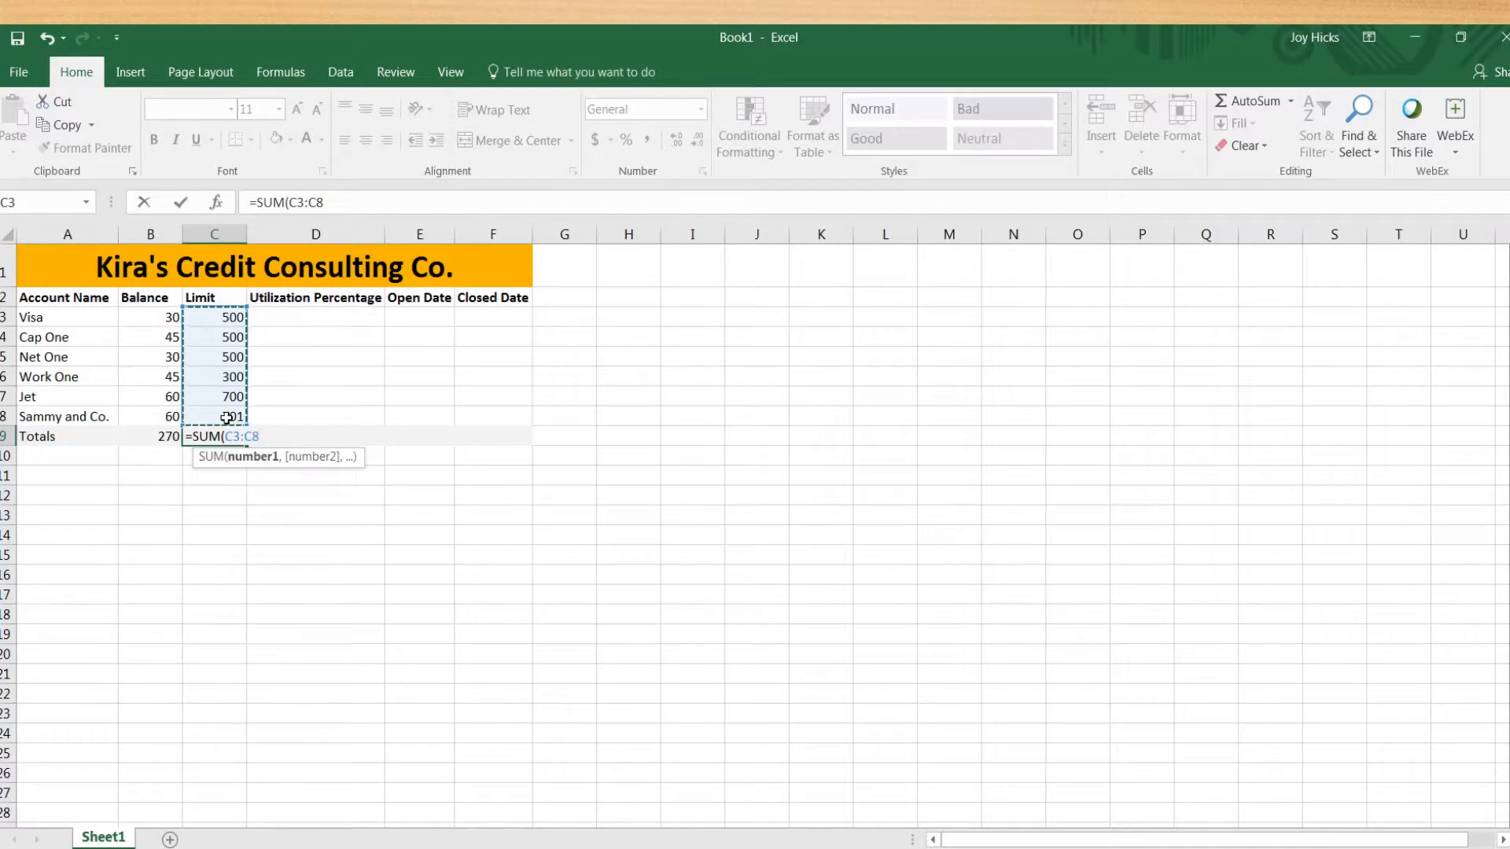
{"action": "key", "text": "Return"}
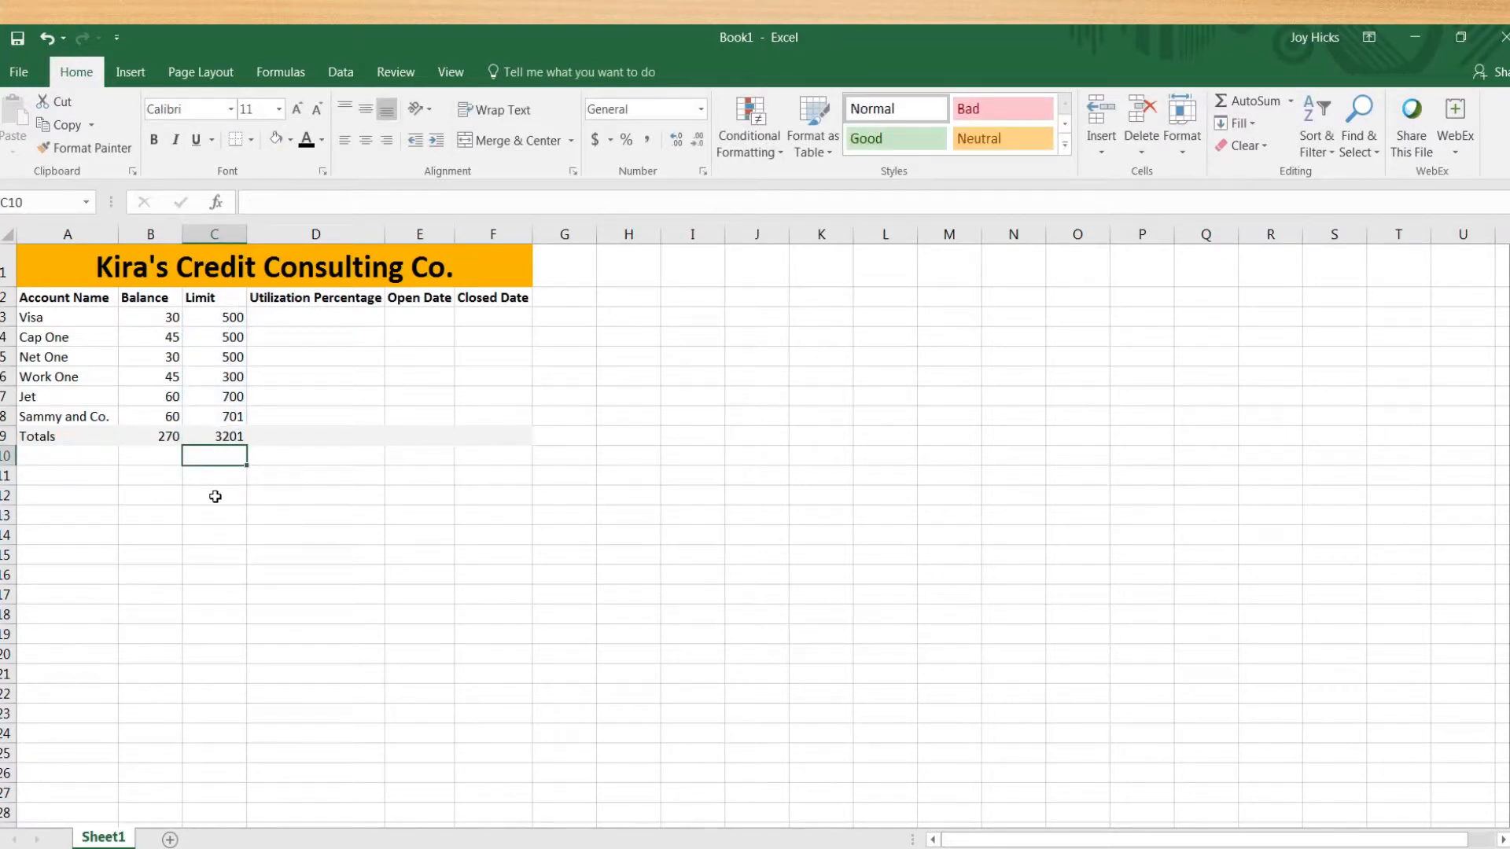
- Insert a blank row directly above the Jet account in row 7
{"action": "left_click", "coordinate": [4, 396]}
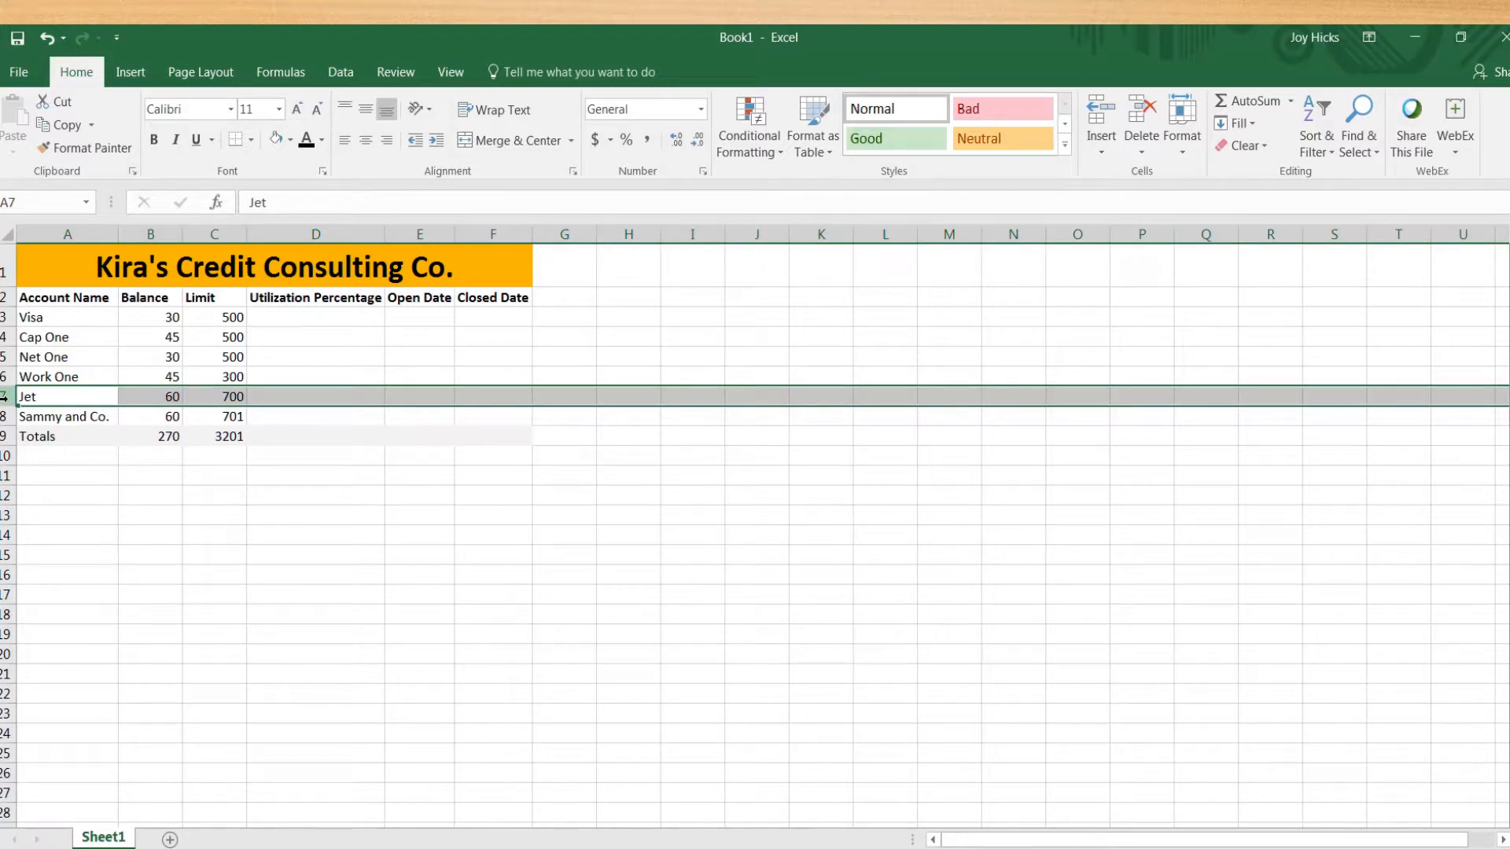
{"action": "right_click", "coordinate": [4, 397]}
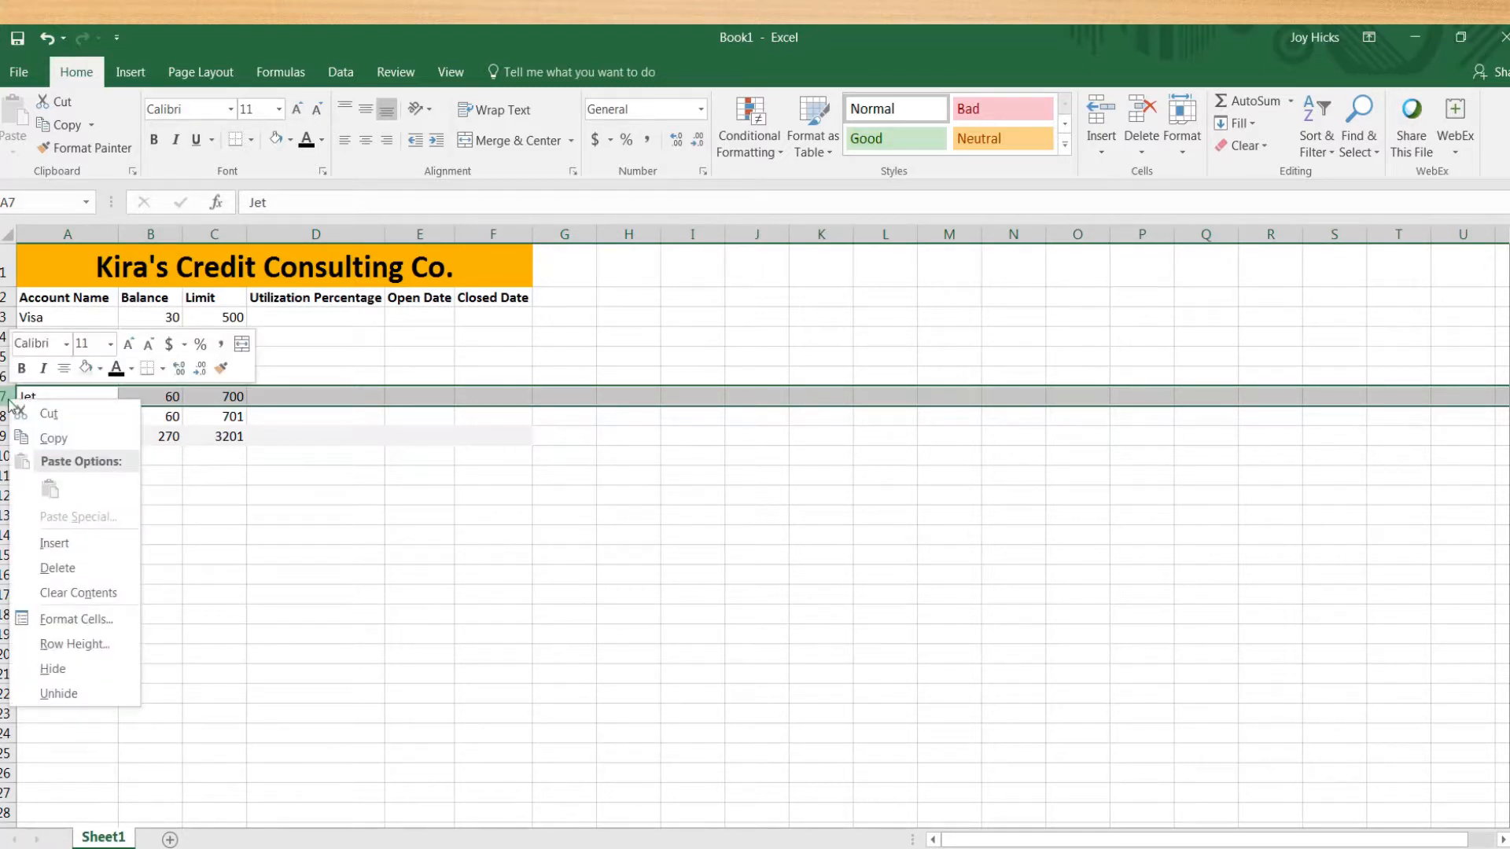
{"action": "left_click", "coordinate": [47, 541]}
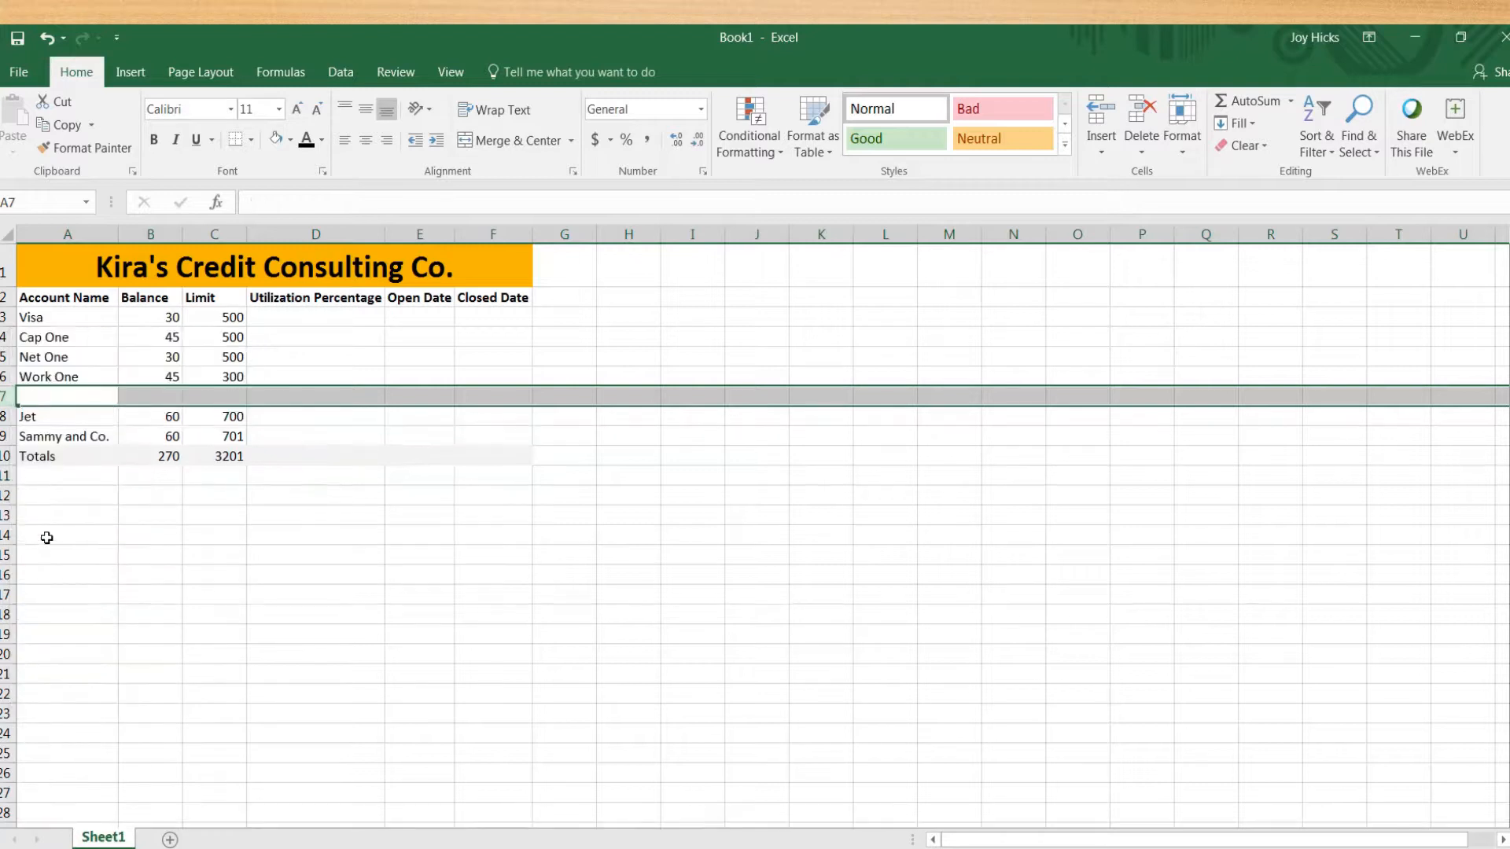
- Enter the account name Samm2 in cell A7 of the blank row between Work One and Jet
{"action": "left_click", "coordinate": [88, 391]}
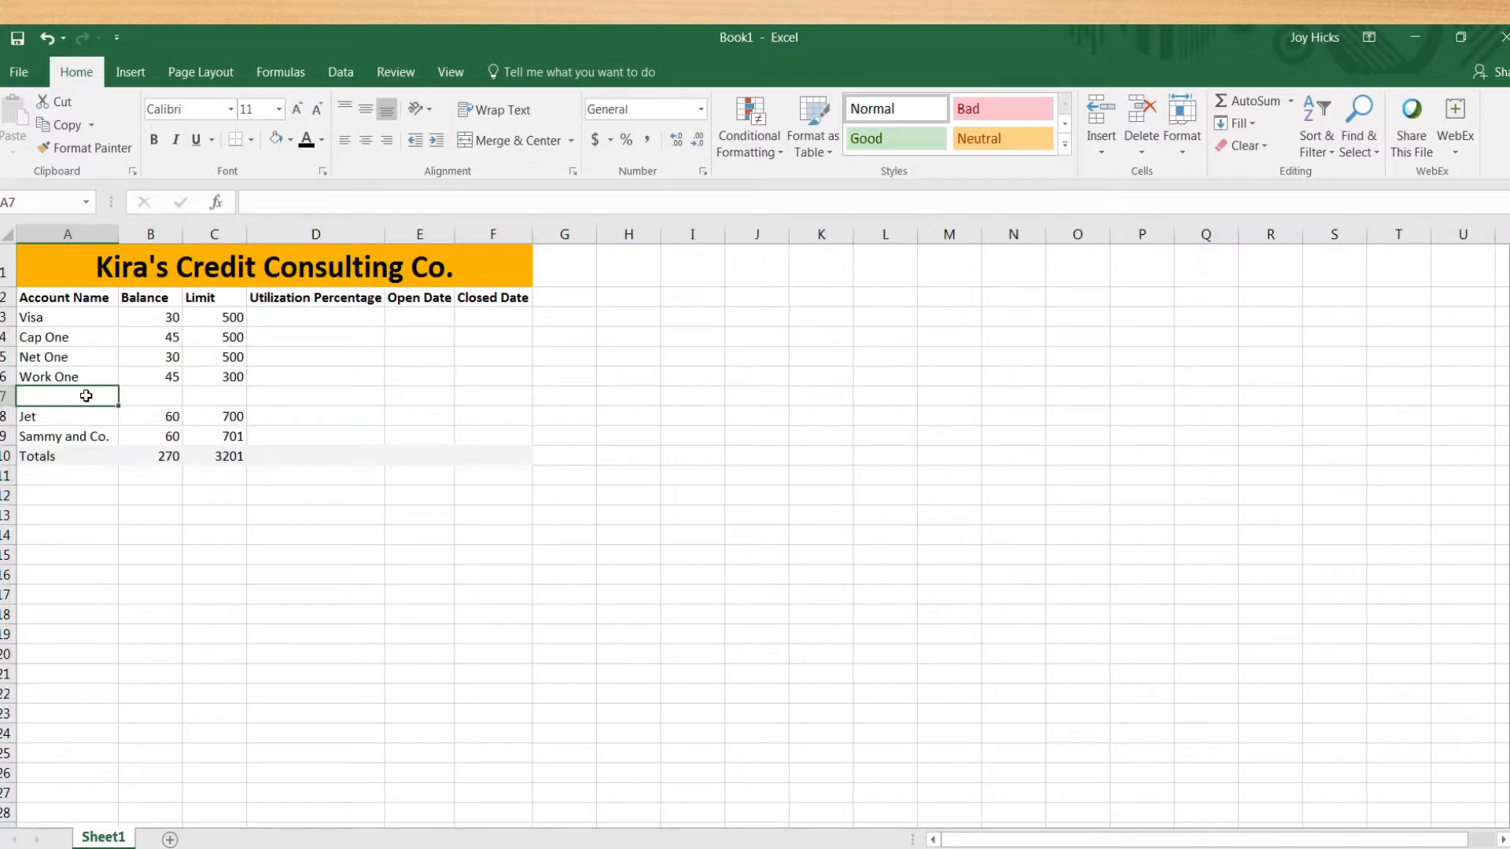
{"action": "type", "text": "Sam"}
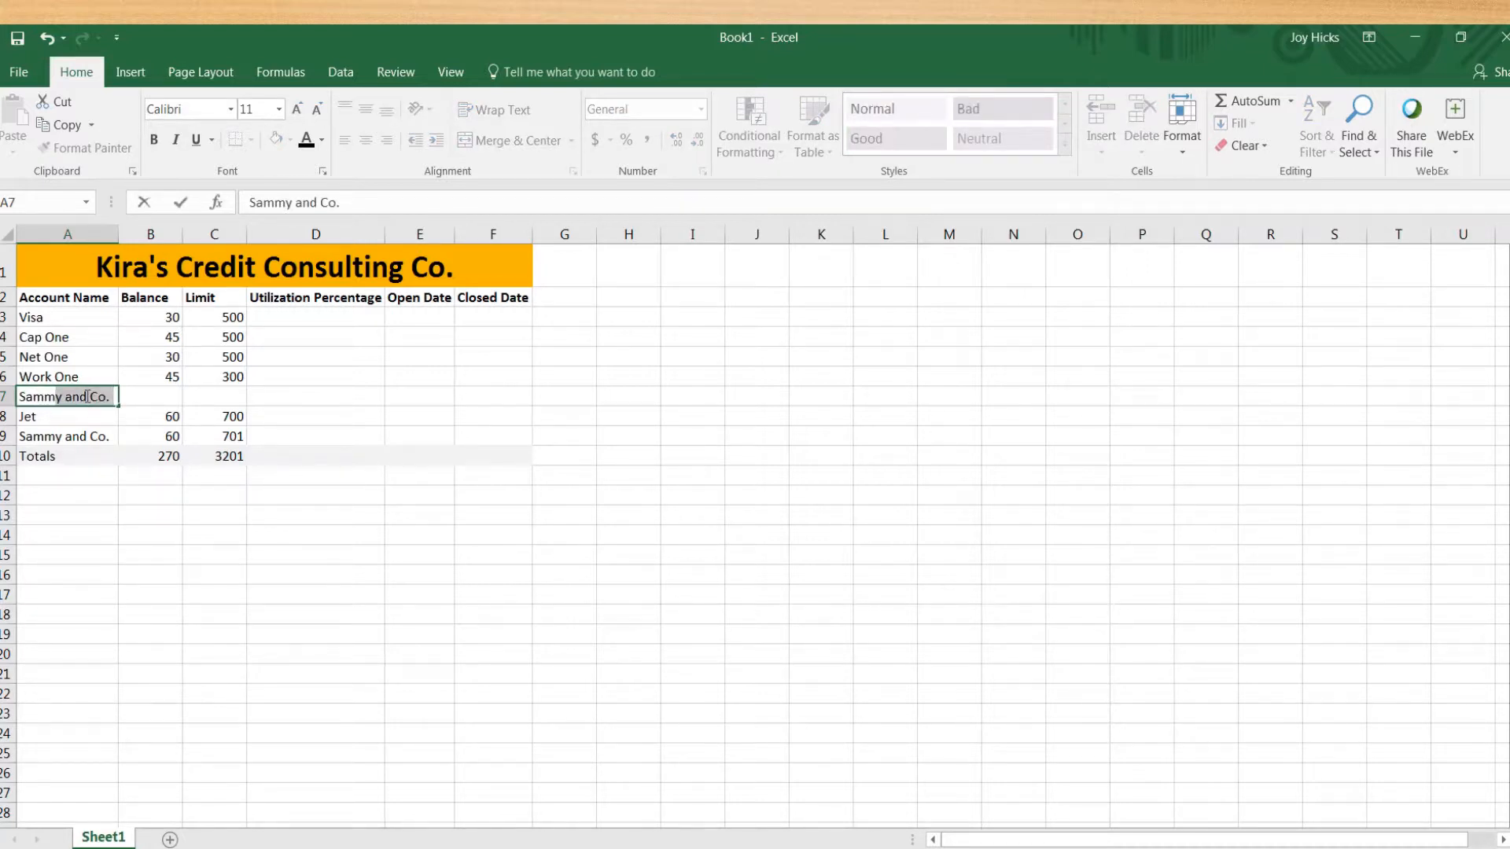
{"action": "type", "text": "2"}
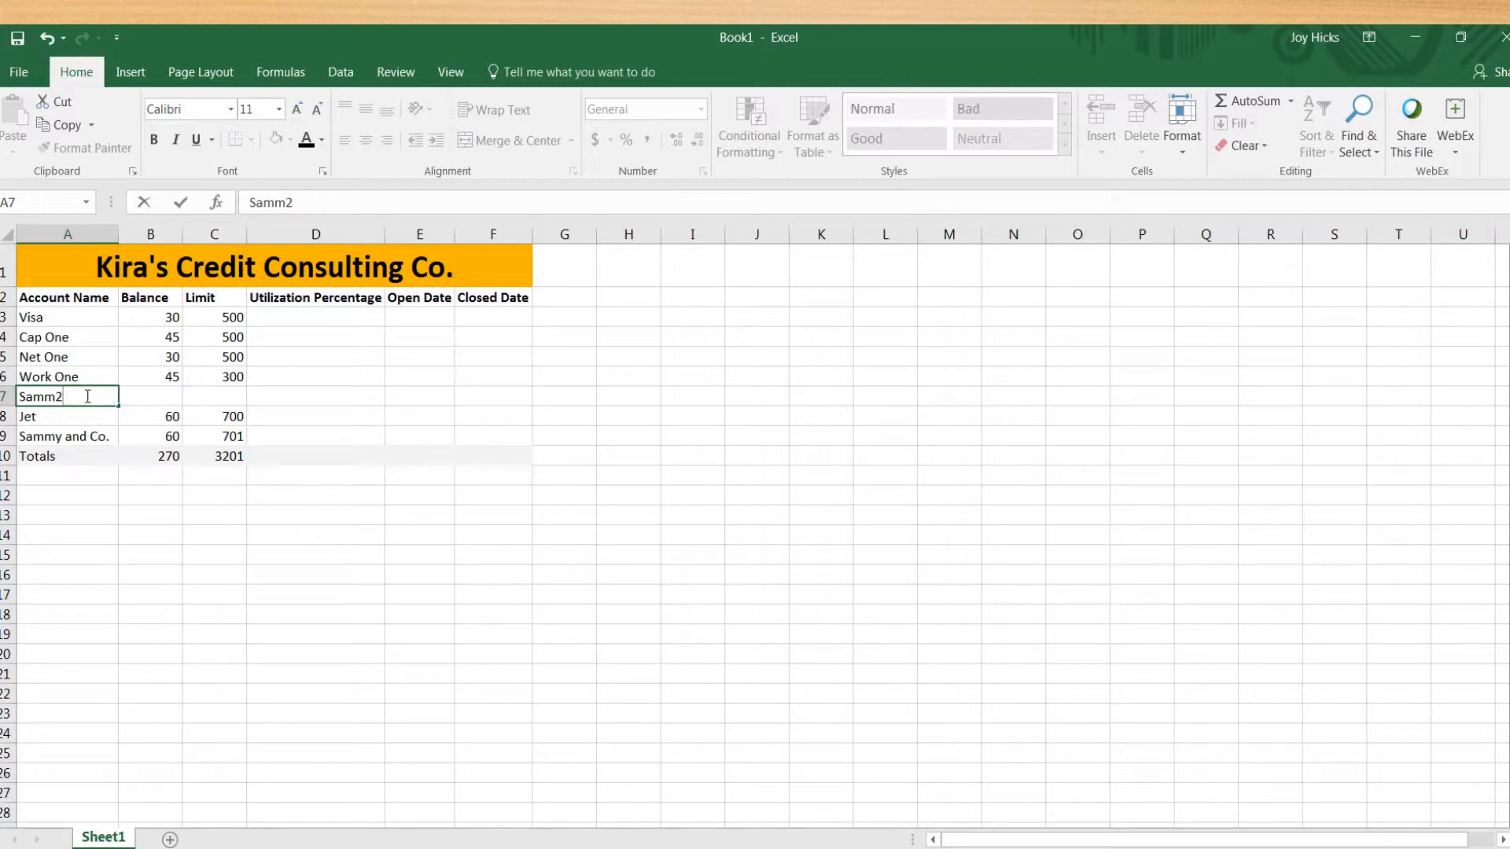
{"action": "left_click", "coordinate": [150, 401]}
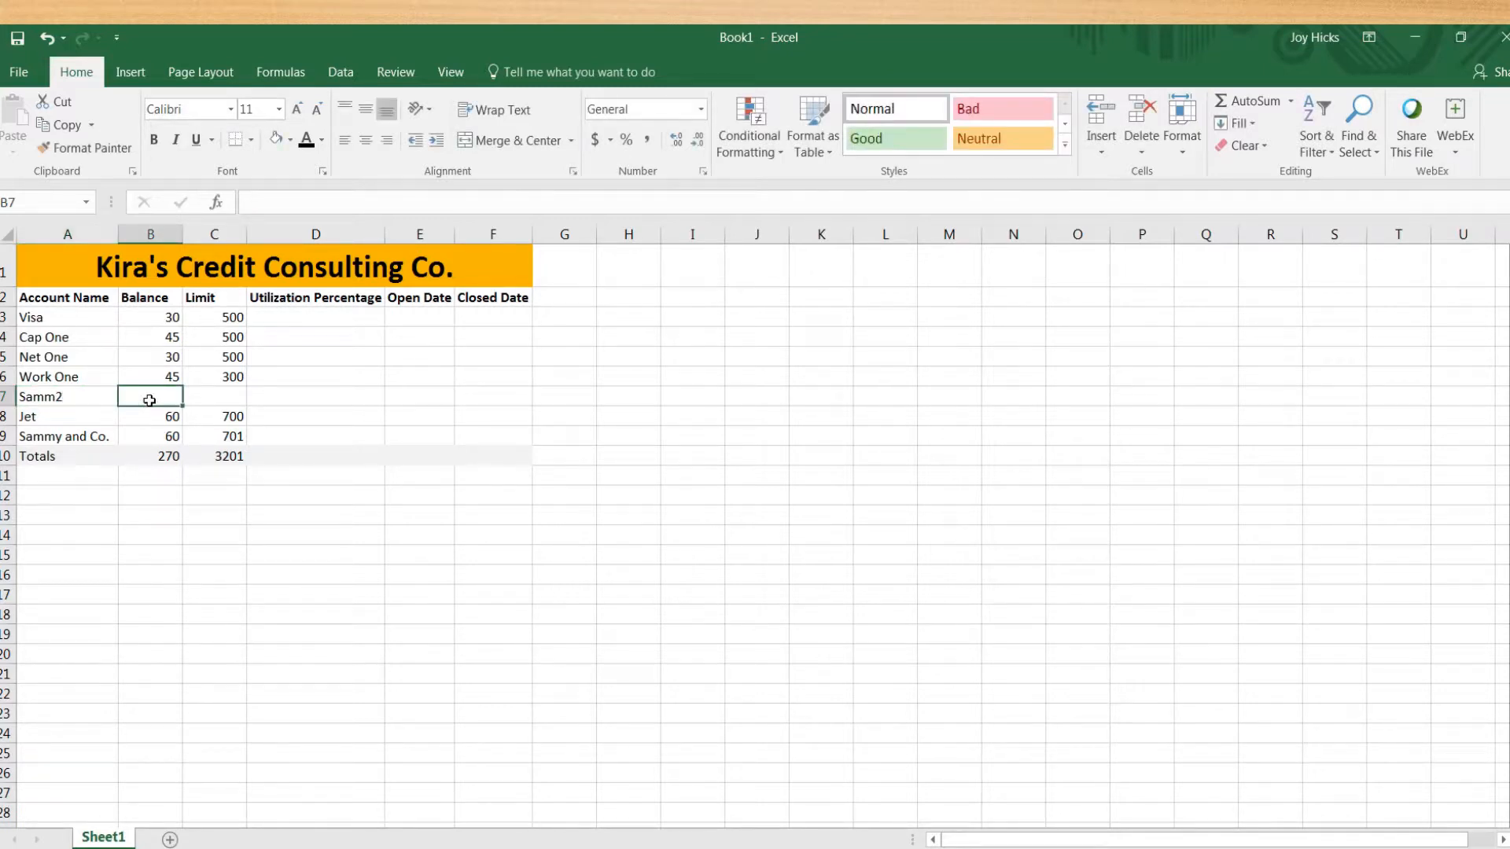
- Enter a balance of 30 and a limit of 450 for the Samm2 account in row 7
{"action": "type", "text": "30"}
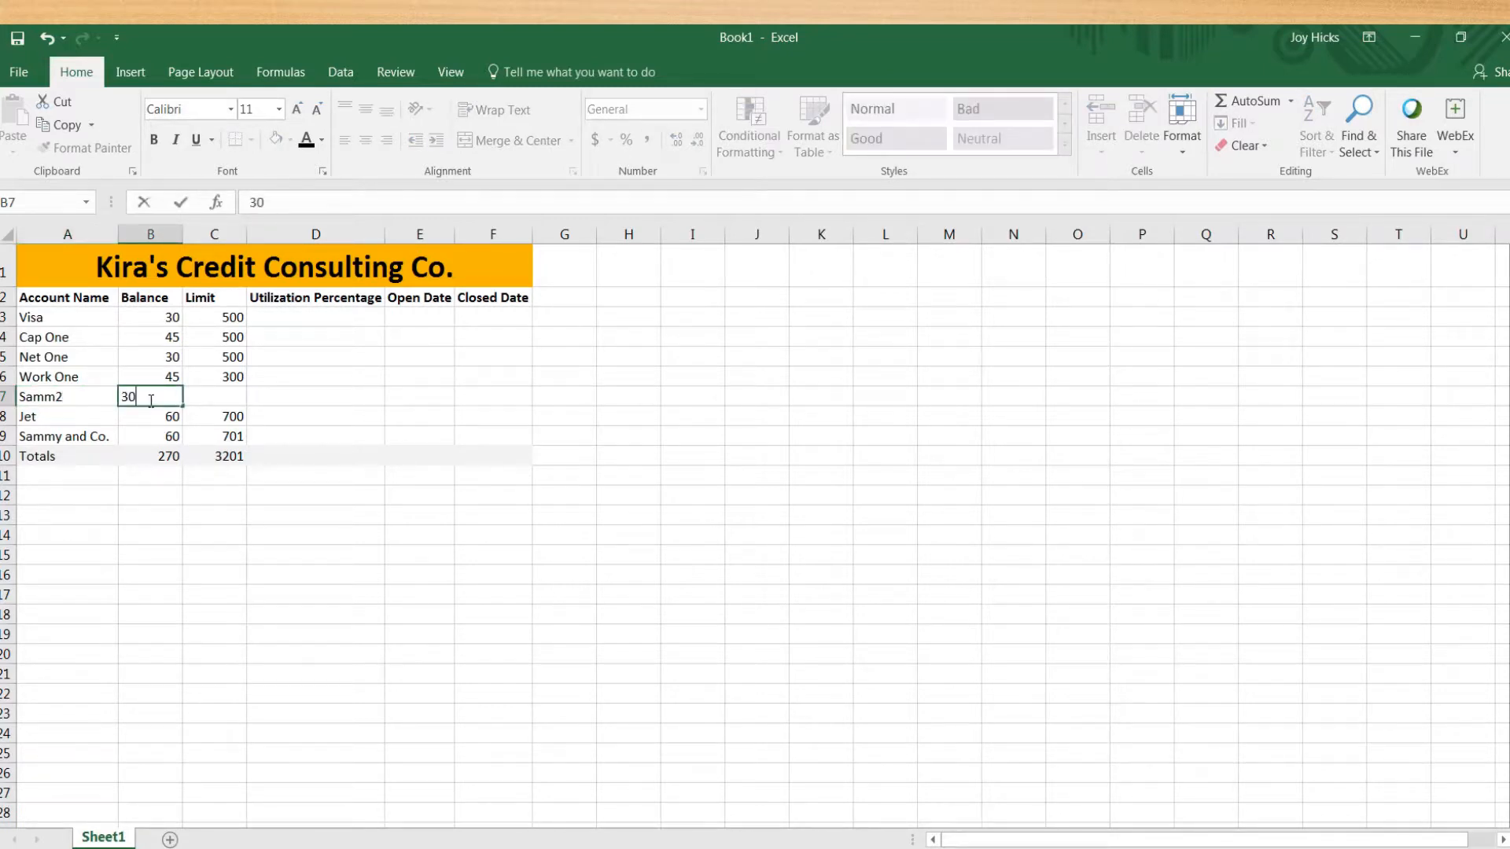
{"action": "left_click", "coordinate": [220, 399]}
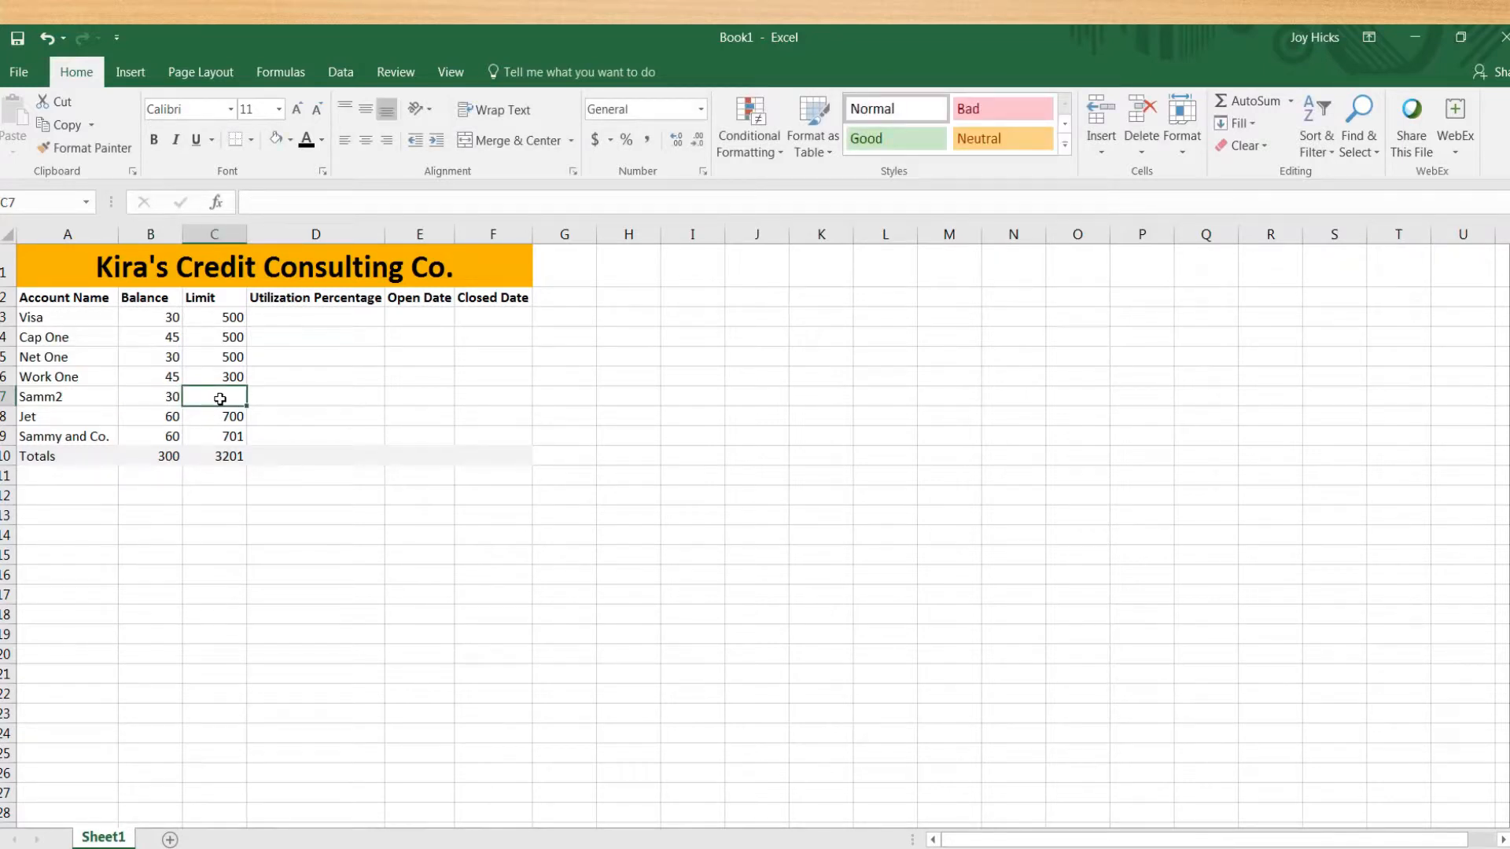
{"action": "type", "text": "450"}
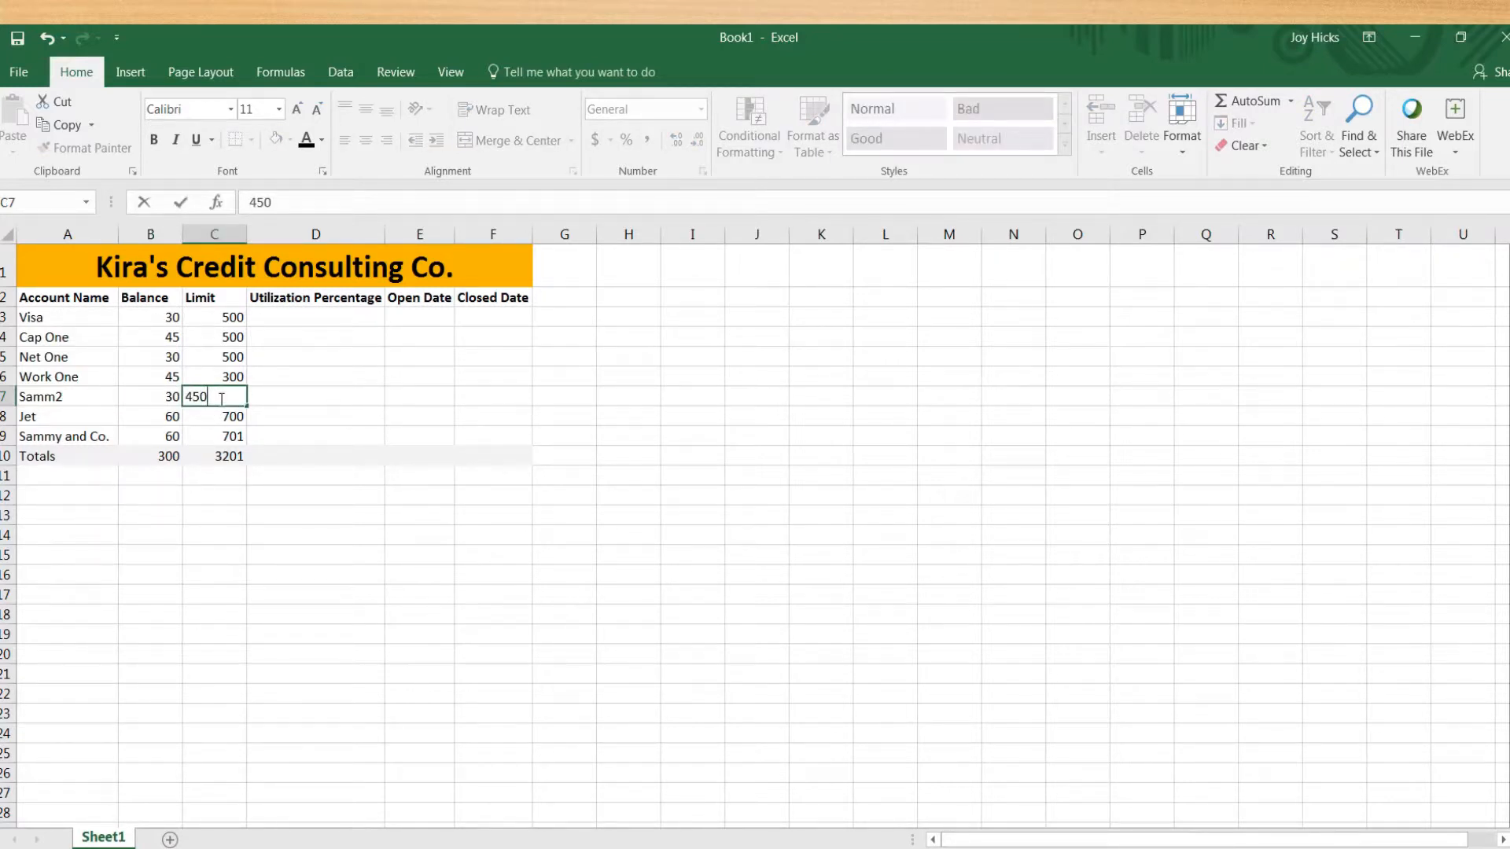
{"action": "key", "text": "Return"}
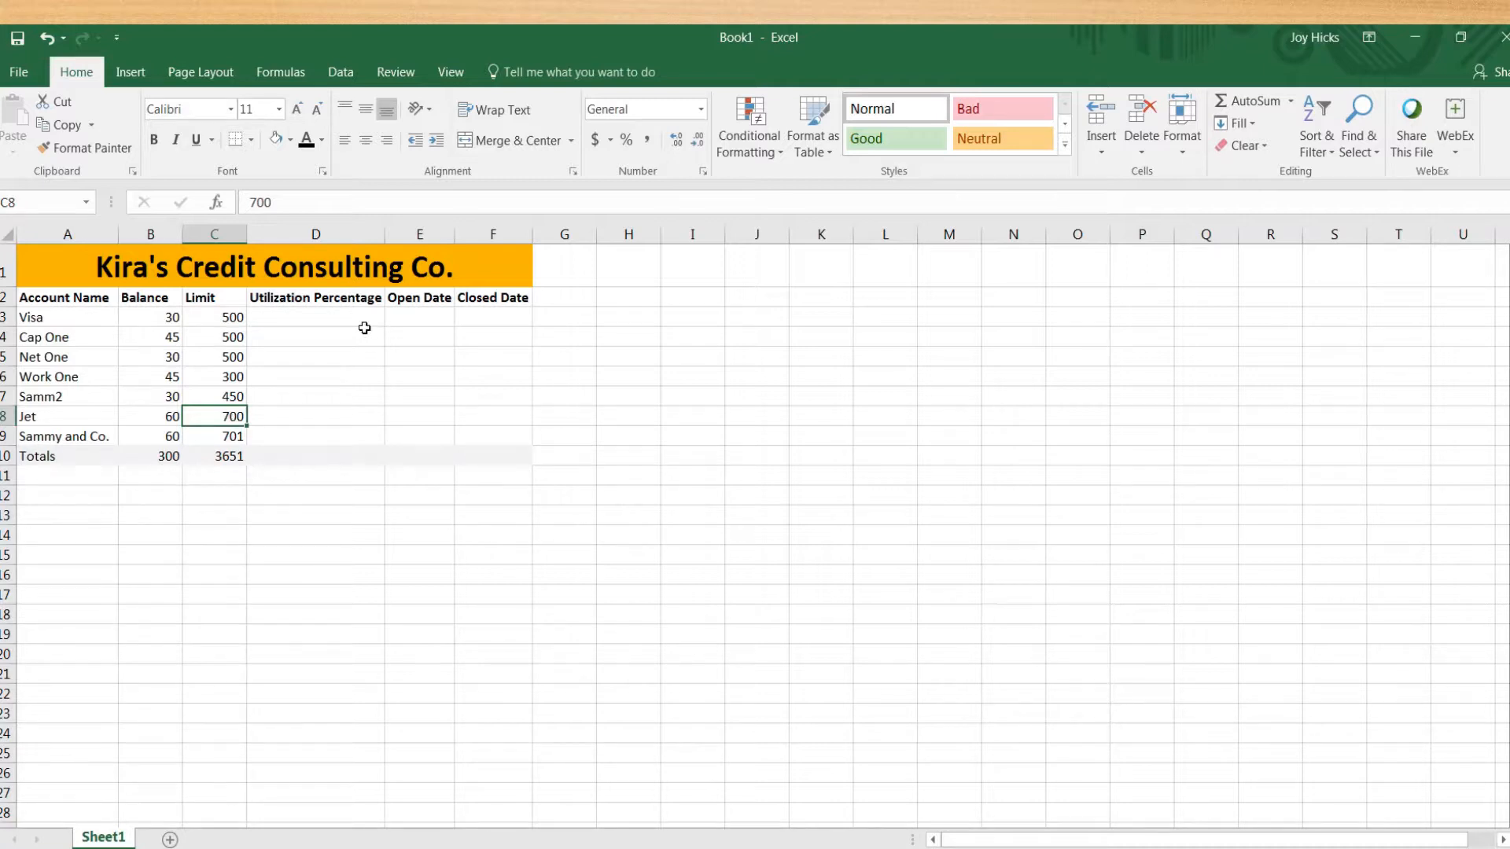
{"action": "left_click", "coordinate": [313, 455]}
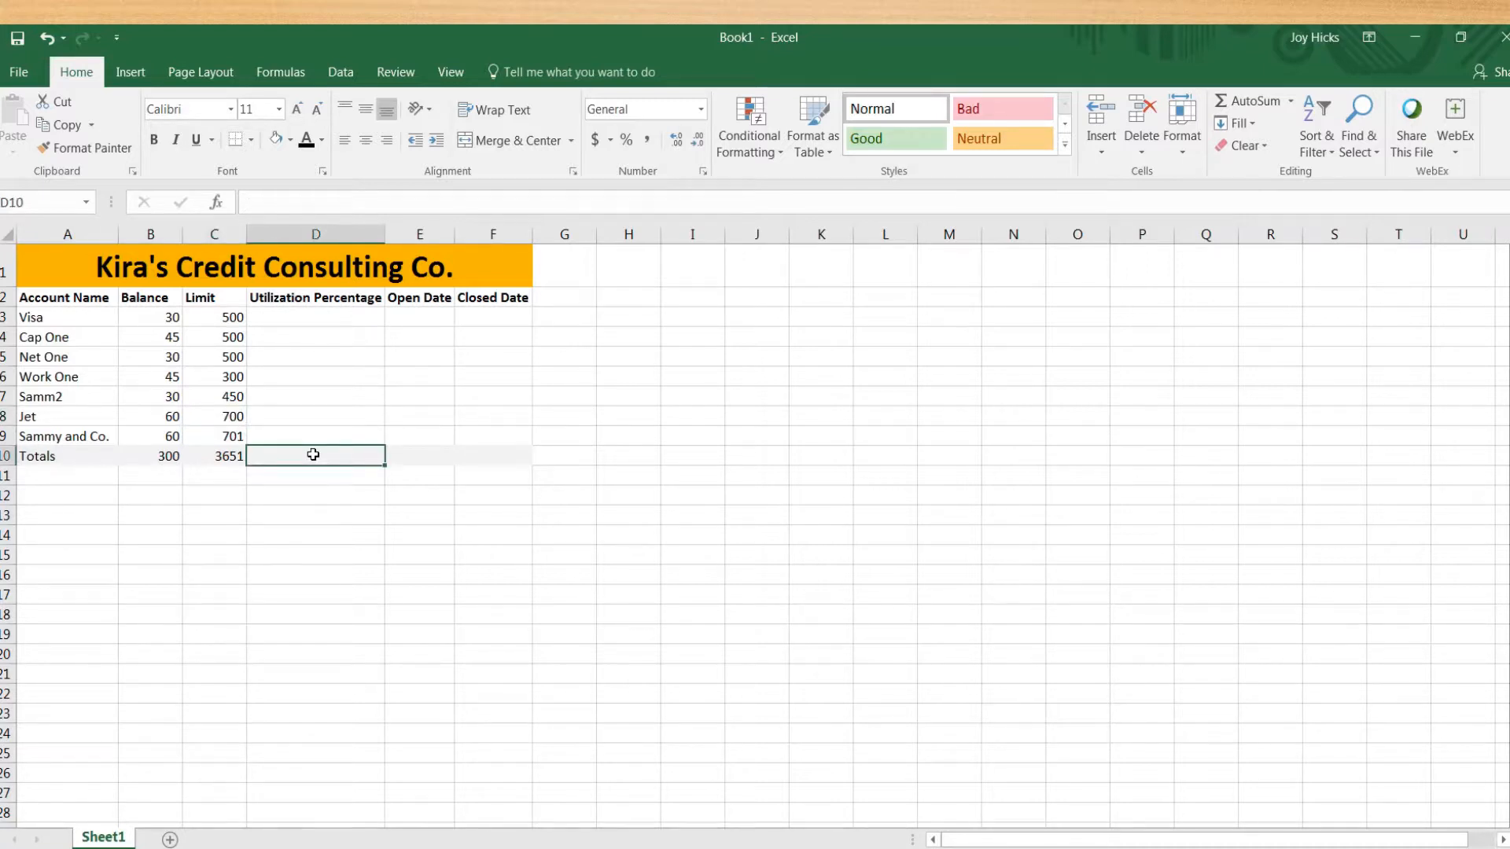
{"action": "double_click", "coordinate": [365, 315]}
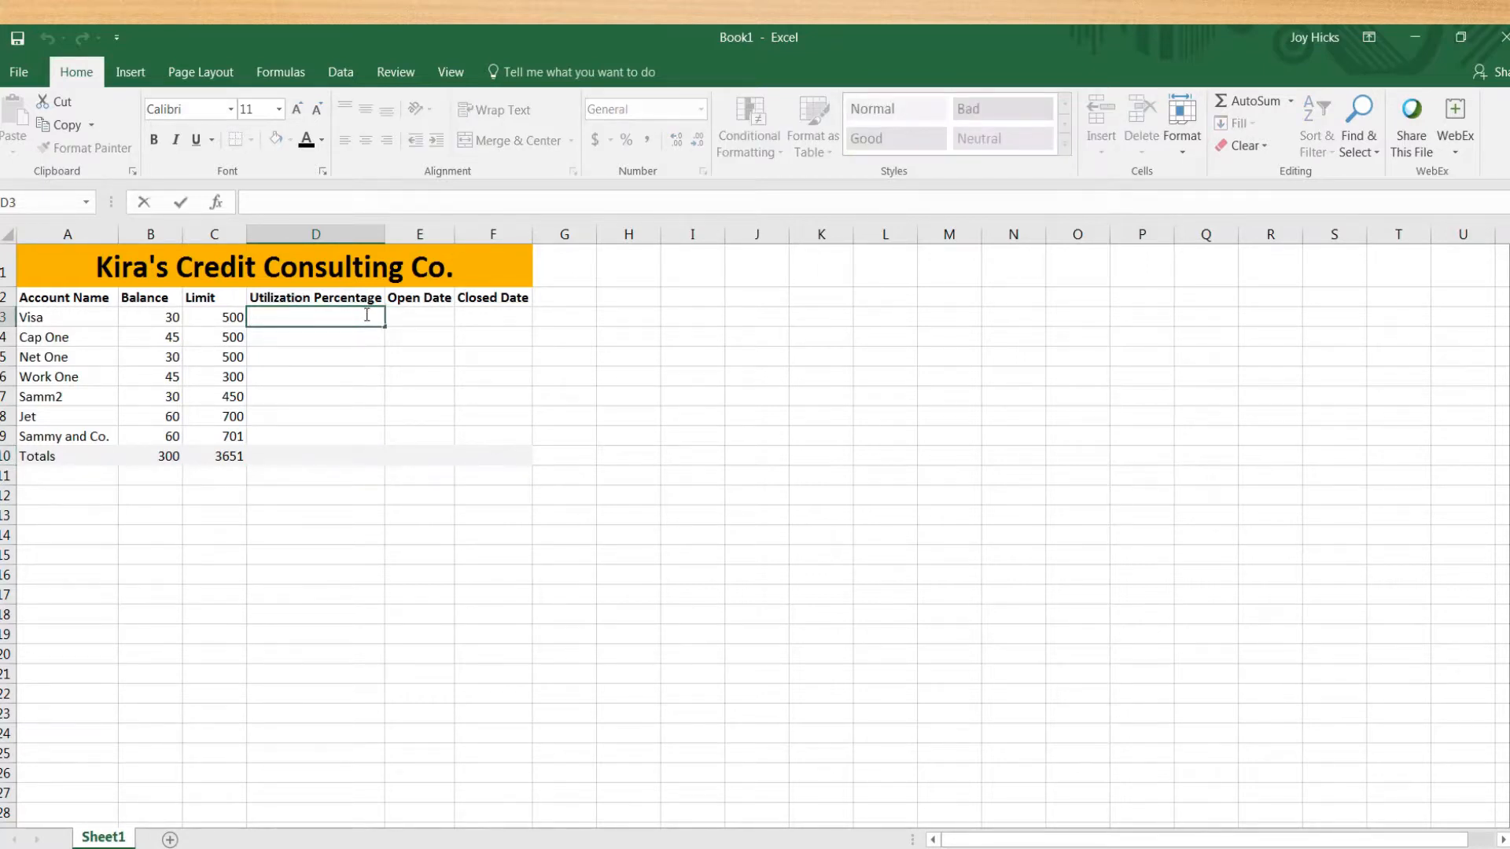
{"action": "mouse_move", "coordinate": [859, 41]}
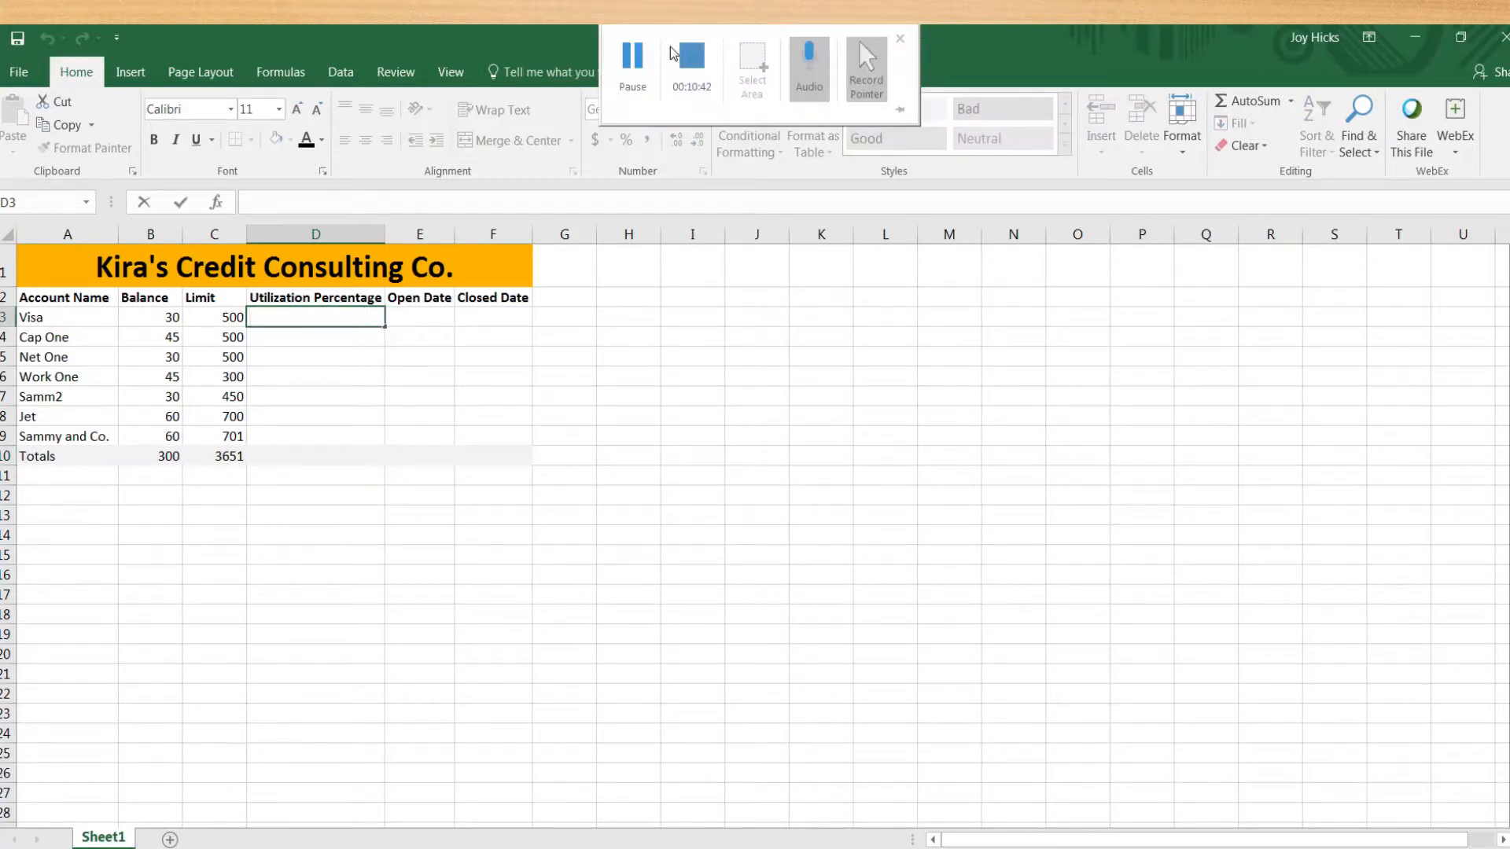
{"action": "left_click", "coordinate": [632, 65]}
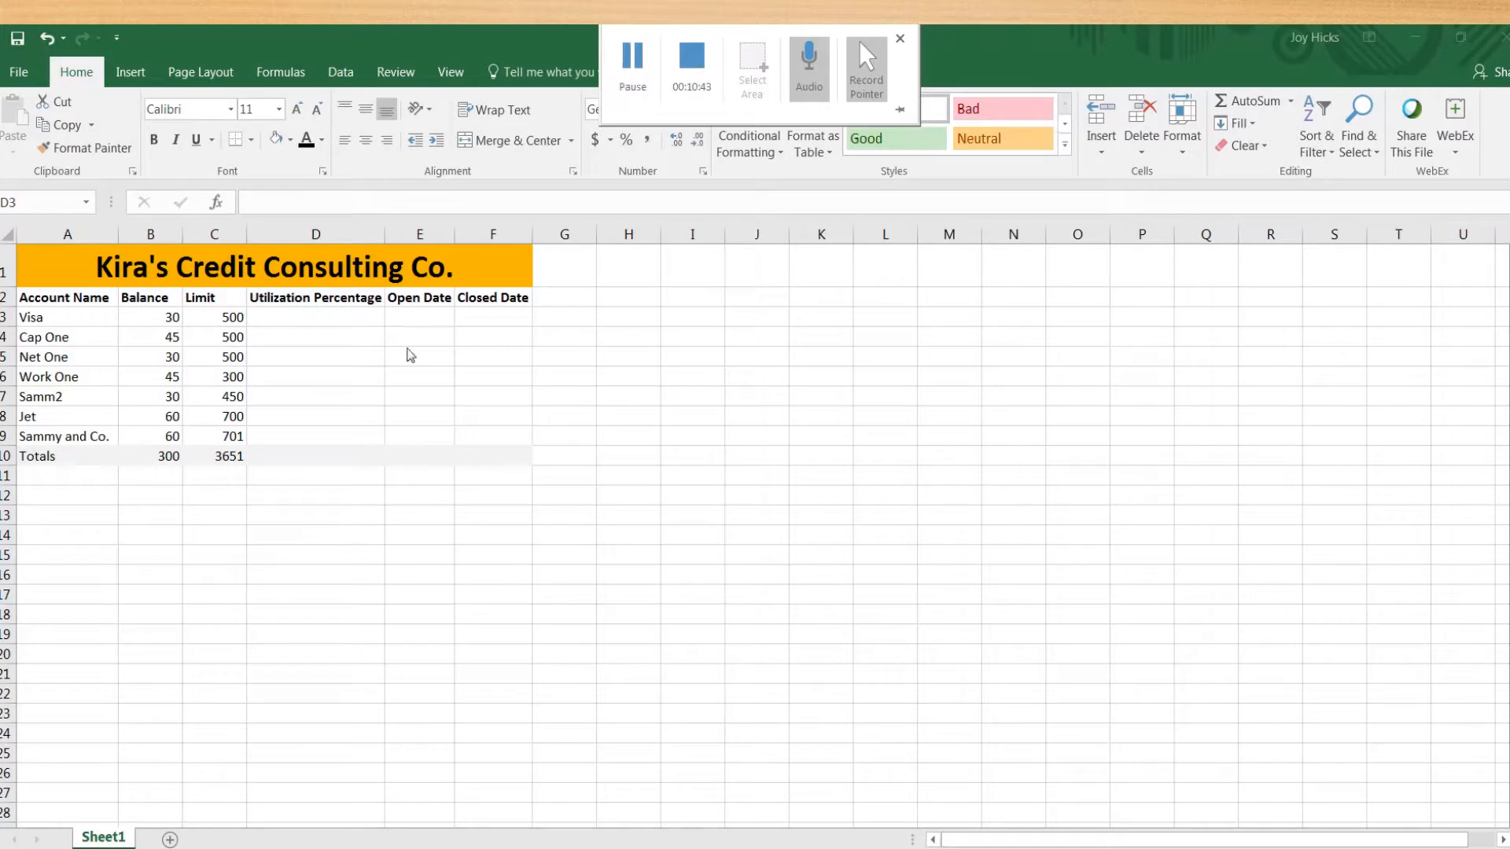
- Enter the formula =C3/B3 in D3, dividing Visa's limit by its balance, as the utilization percentage
{"action": "left_click", "coordinate": [323, 316]}
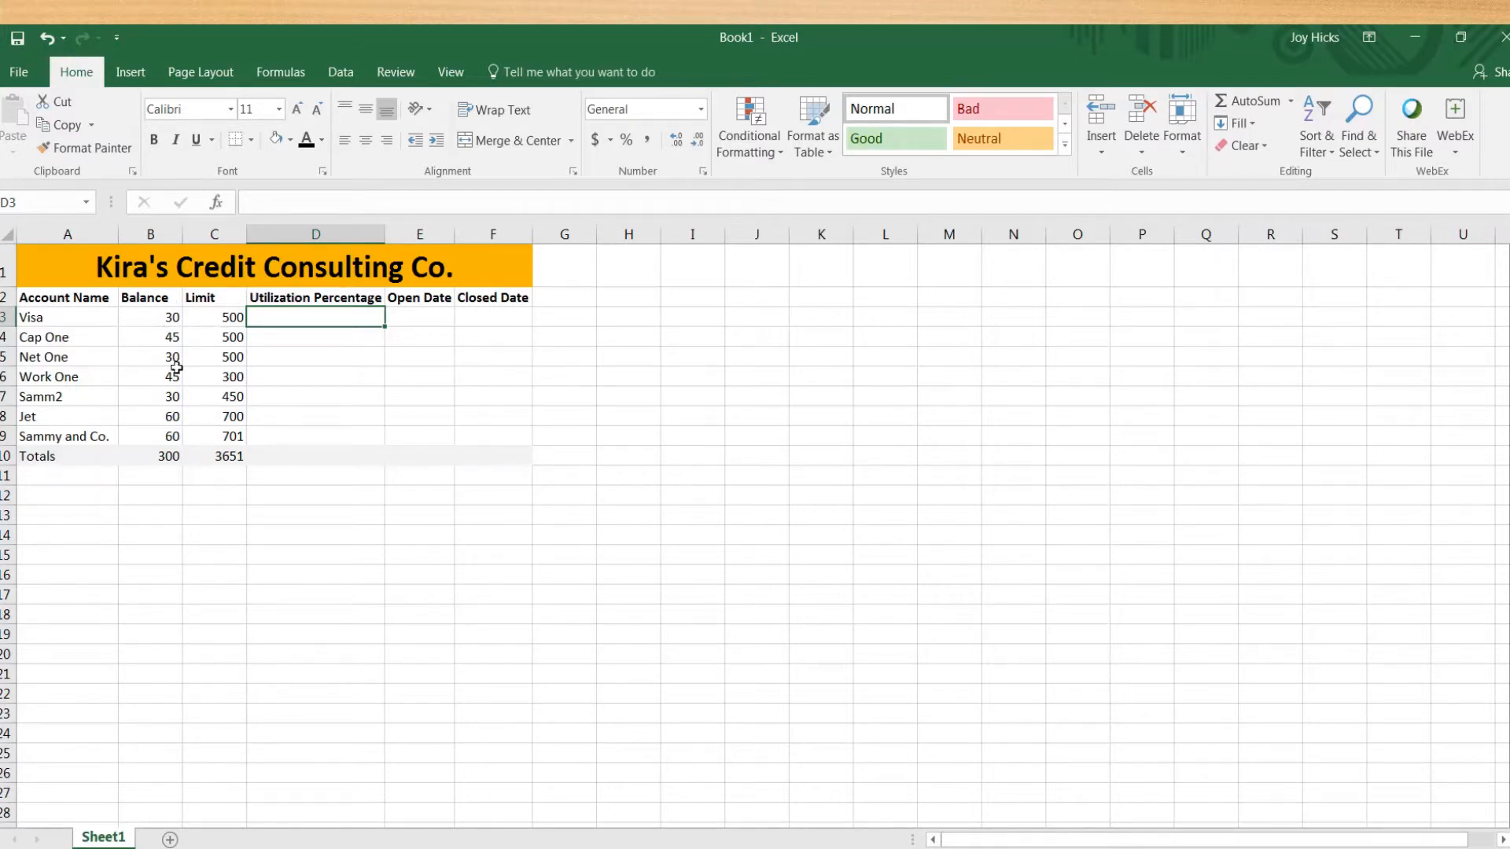
{"action": "double_click", "coordinate": [296, 312]}
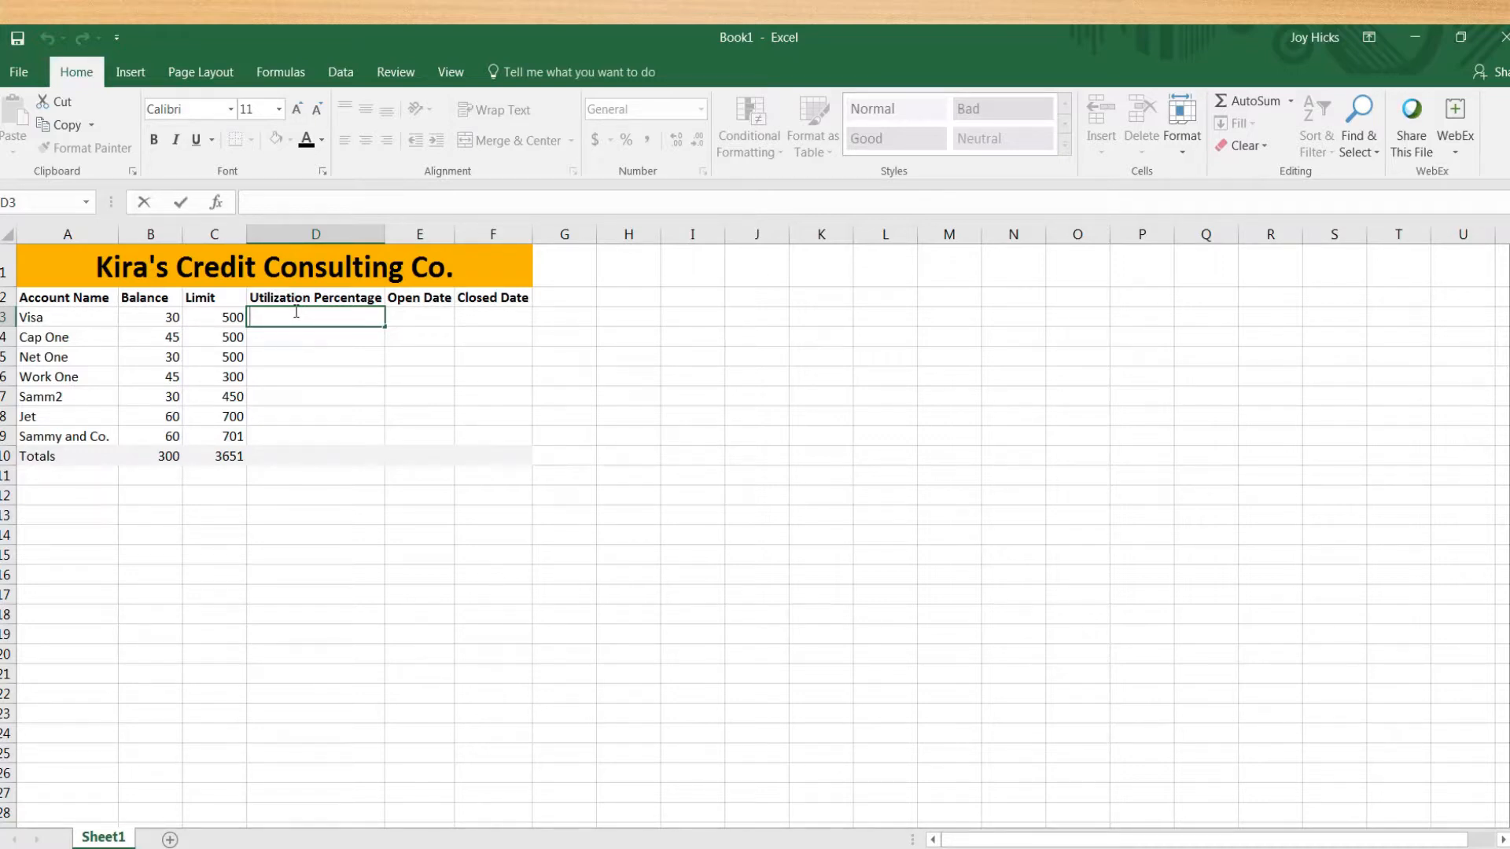
{"action": "type", "text": "="}
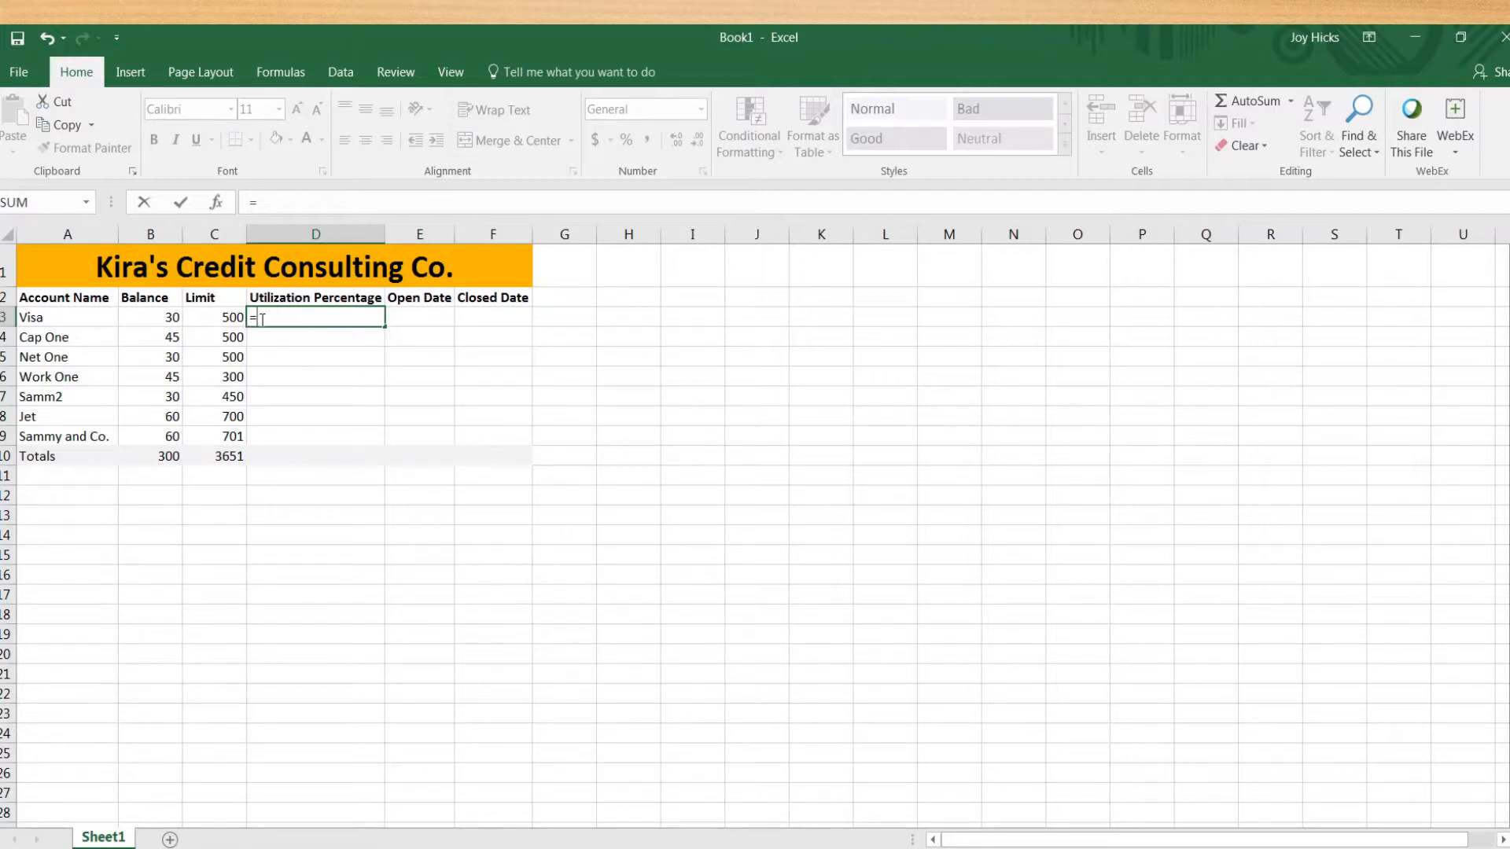
{"action": "left_click", "coordinate": [227, 316]}
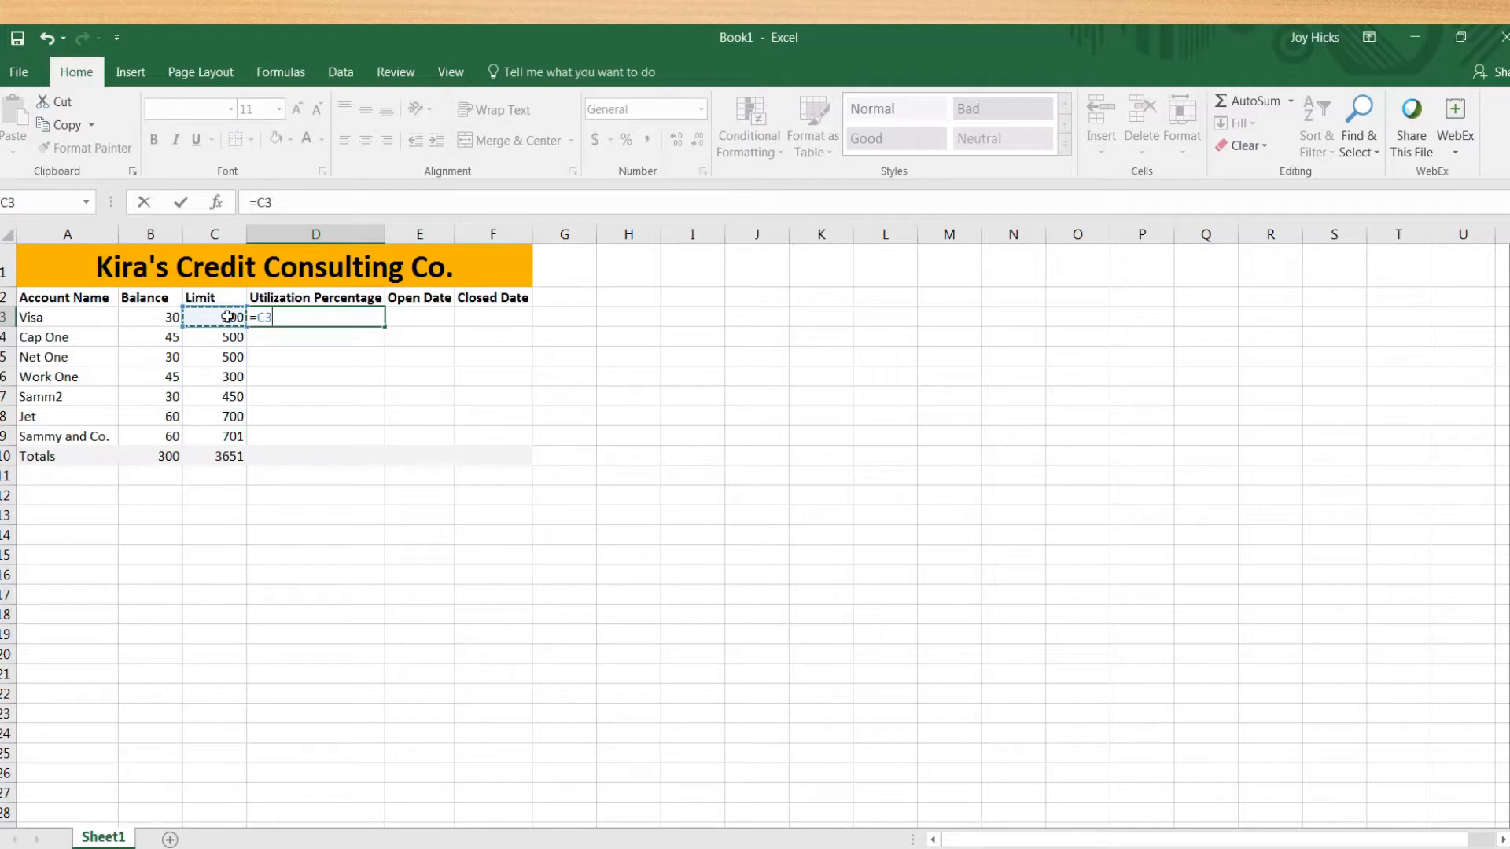
{"action": "type", "text": "/"}
{"action": "left_click", "coordinate": [154, 316]}
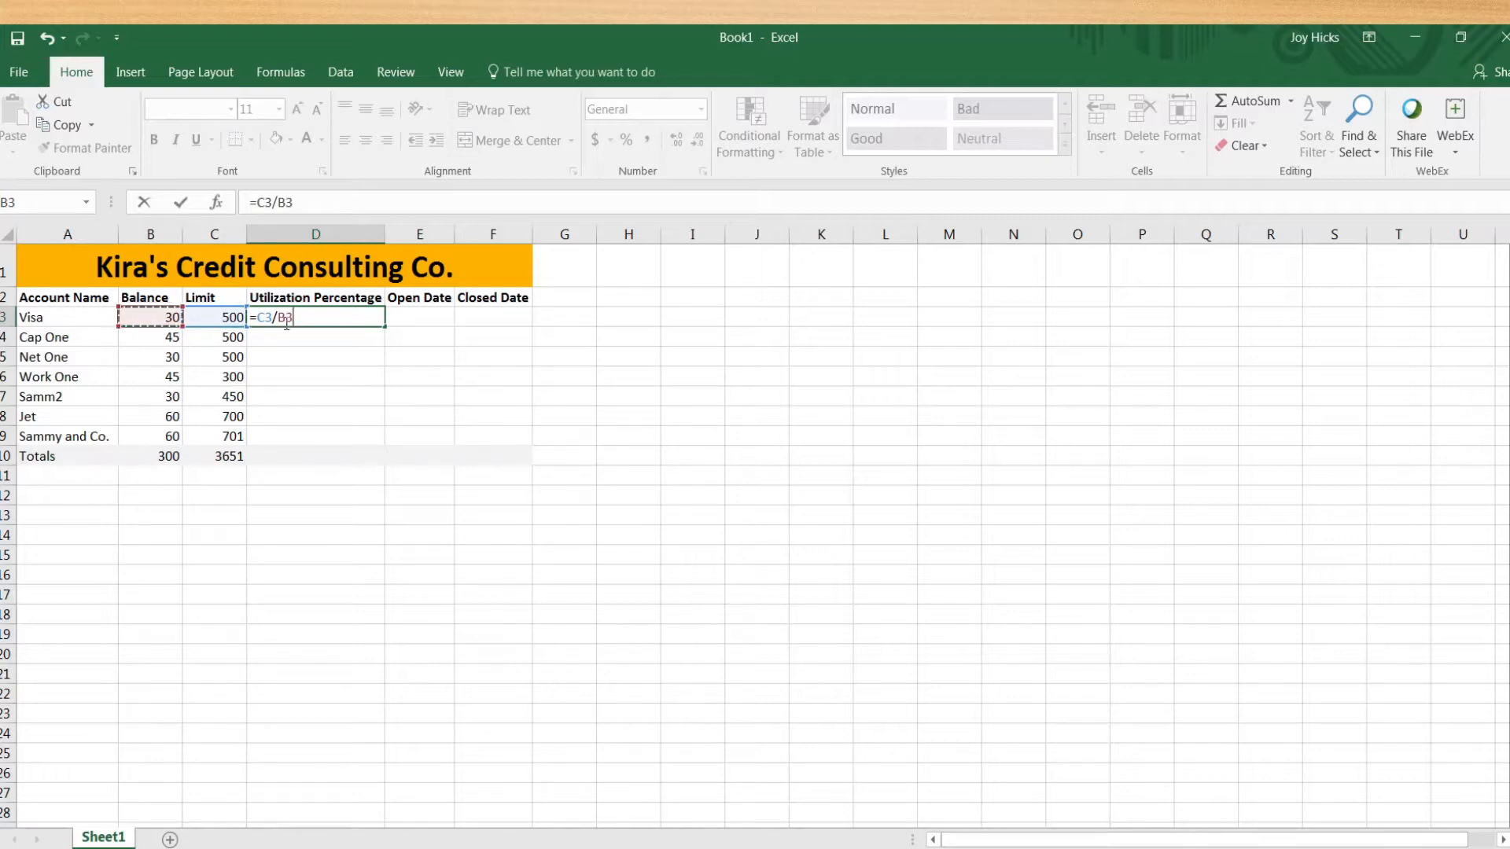
{"action": "key", "text": "Return"}
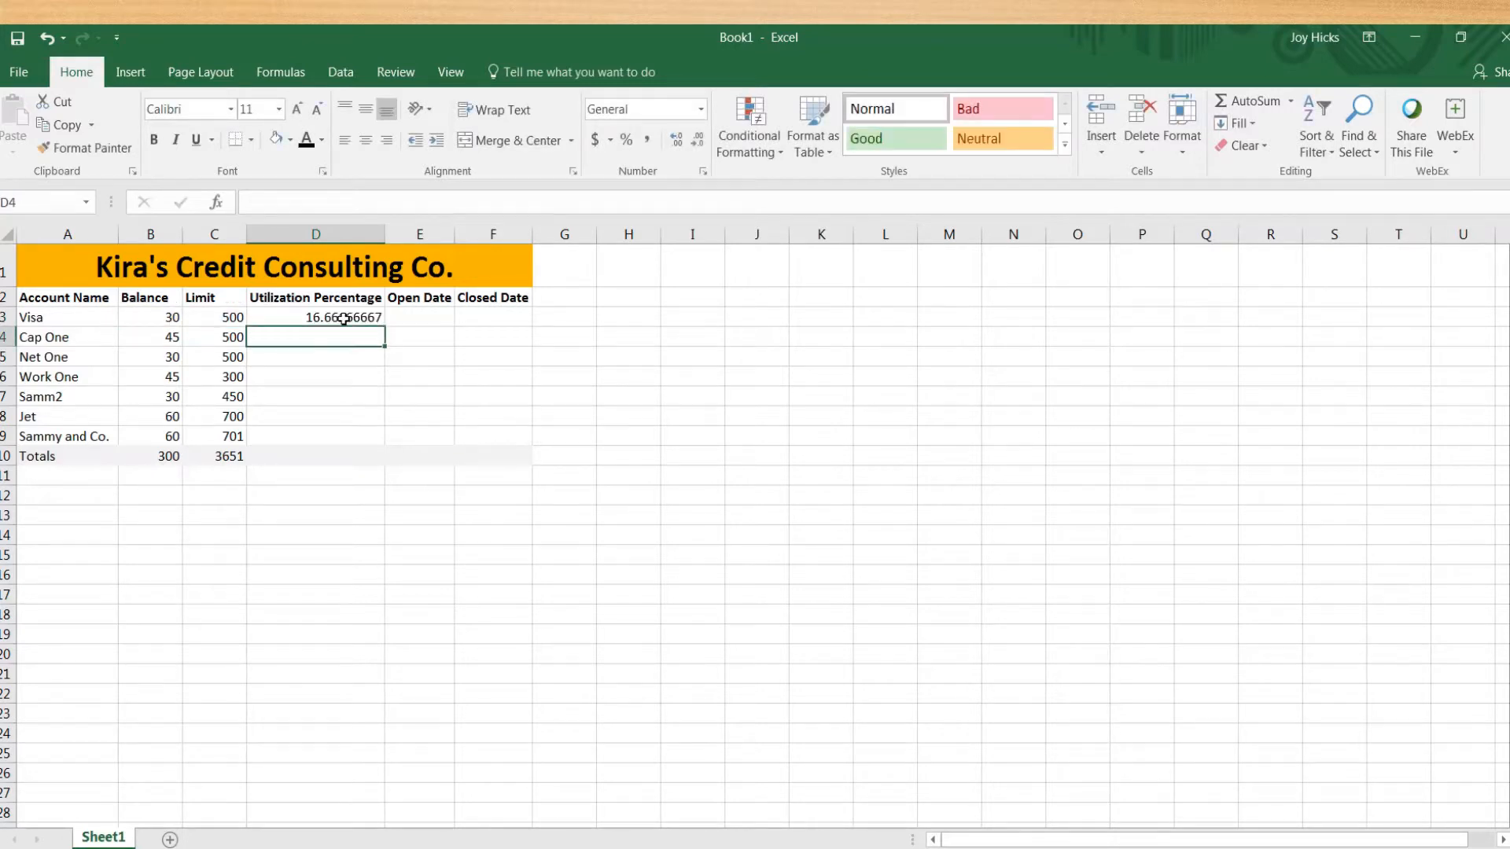
- Copy the =C3/B3 formula from D3 down through D9 for the remaining accounts
{"action": "left_click", "coordinate": [354, 319]}
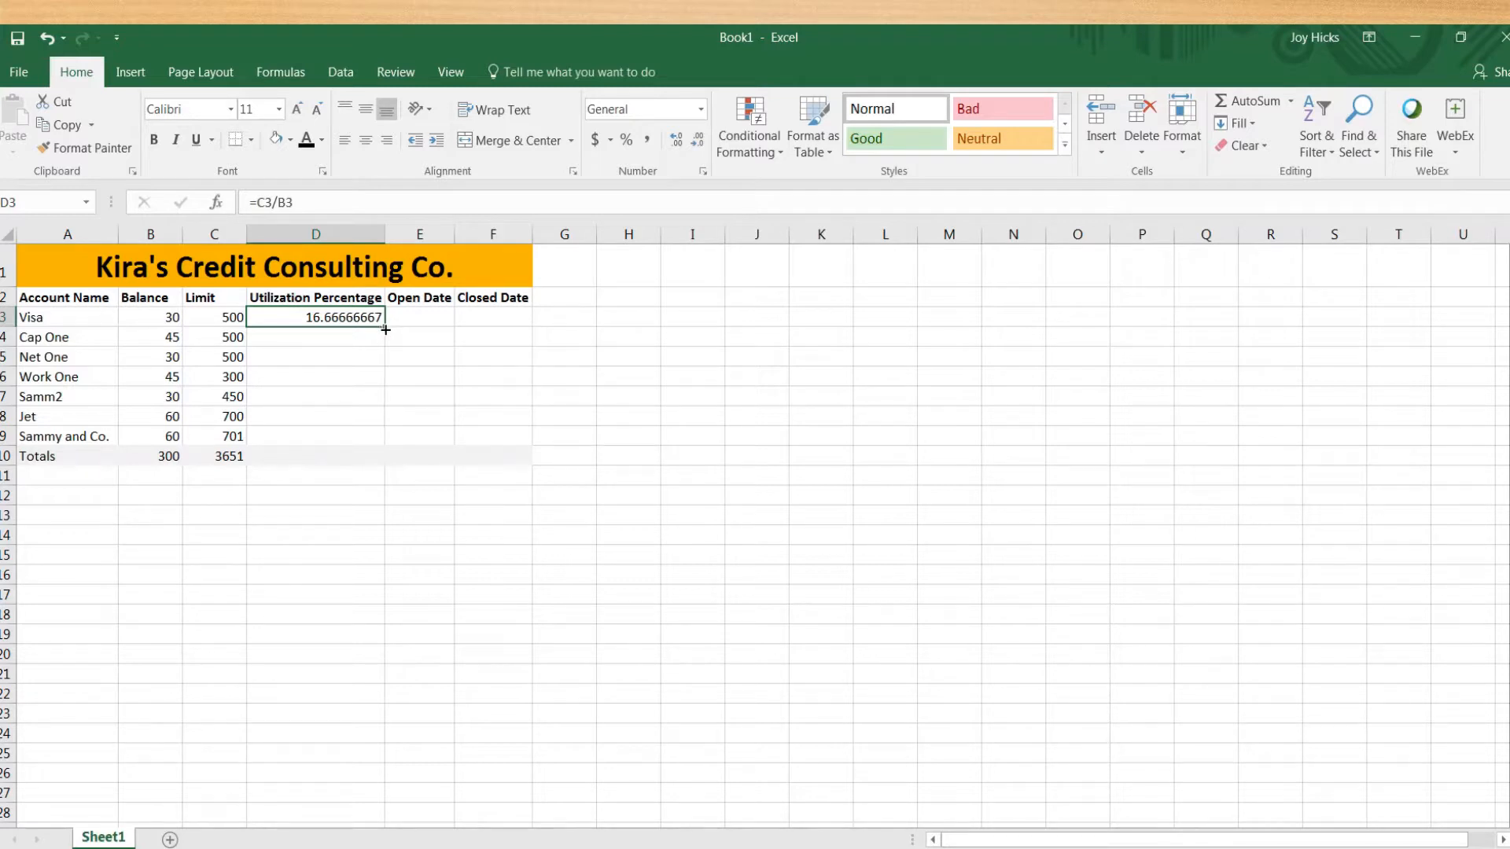
{"action": "left_click_drag", "start_coordinate": [386, 328], "coordinate": [379, 442]}
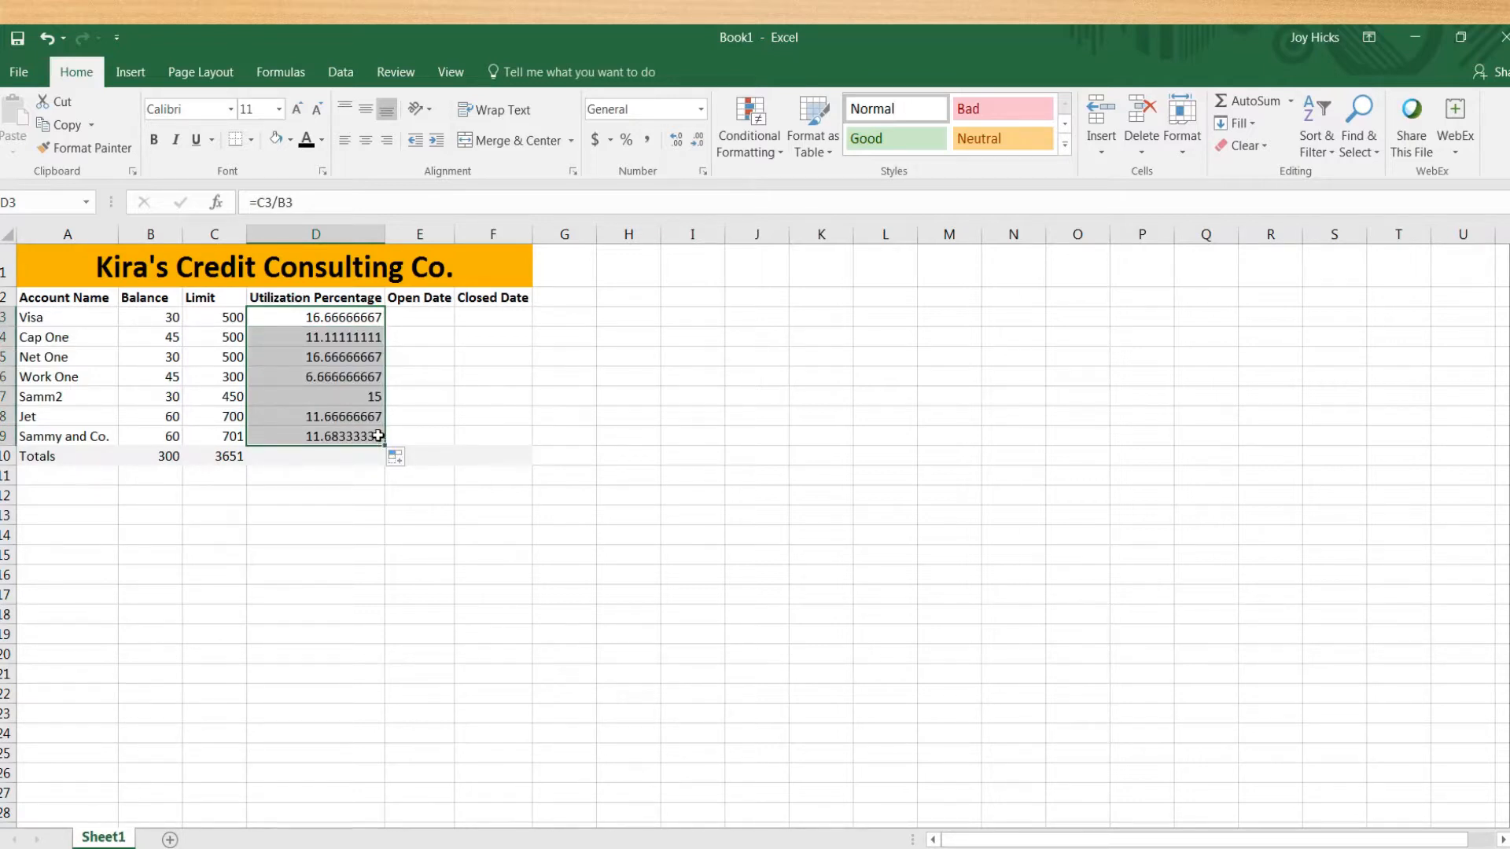
{"action": "left_click", "coordinate": [319, 450]}
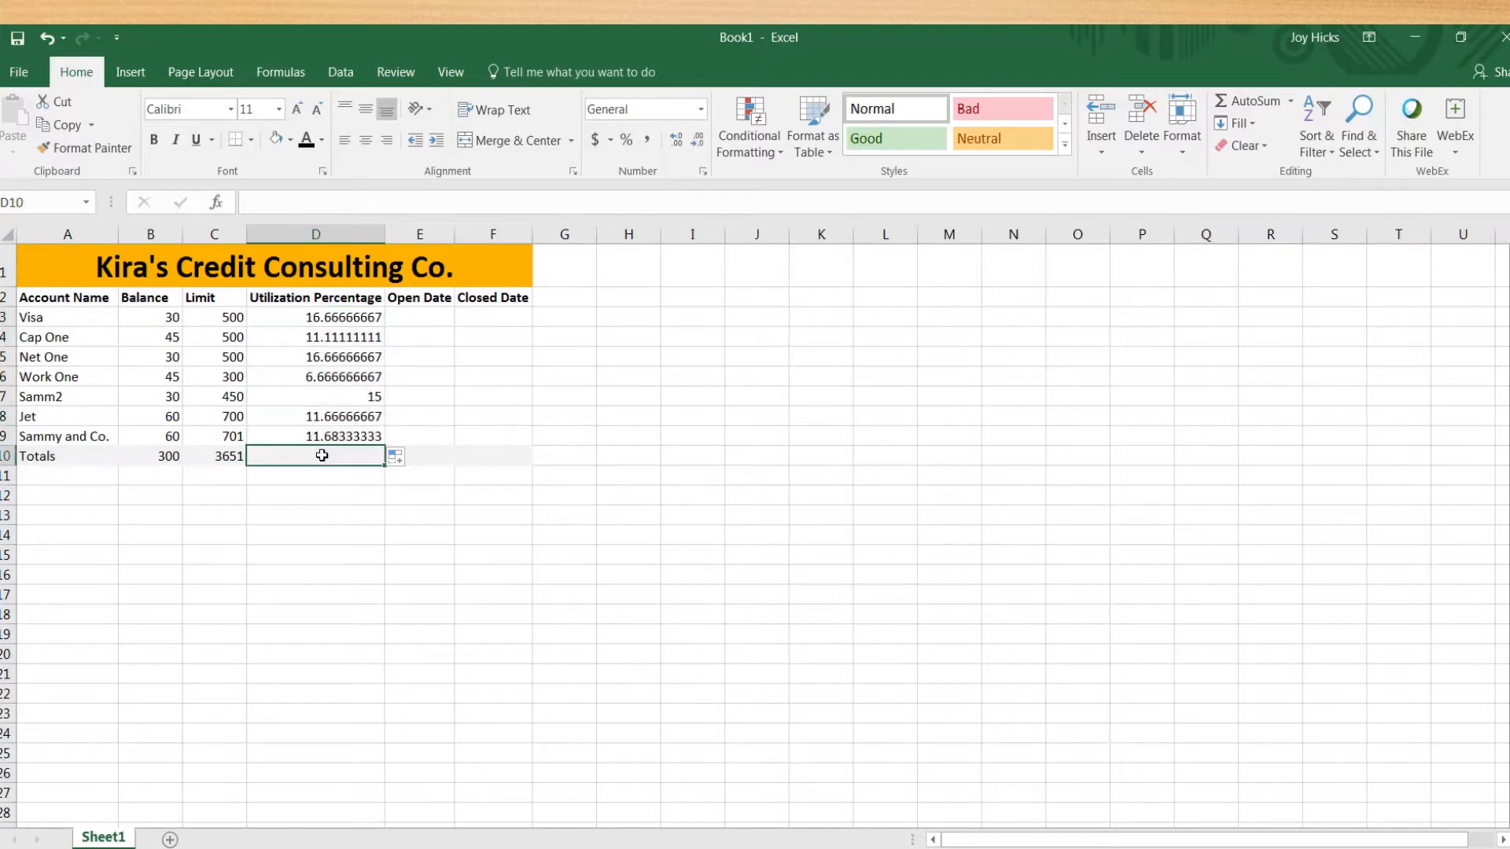
- Apply the Percentage number format to the whole Utilization Percentage column D
{"action": "left_click", "coordinate": [357, 323]}
{"action": "left_click_drag", "start_coordinate": [357, 327], "coordinate": [354, 422]}
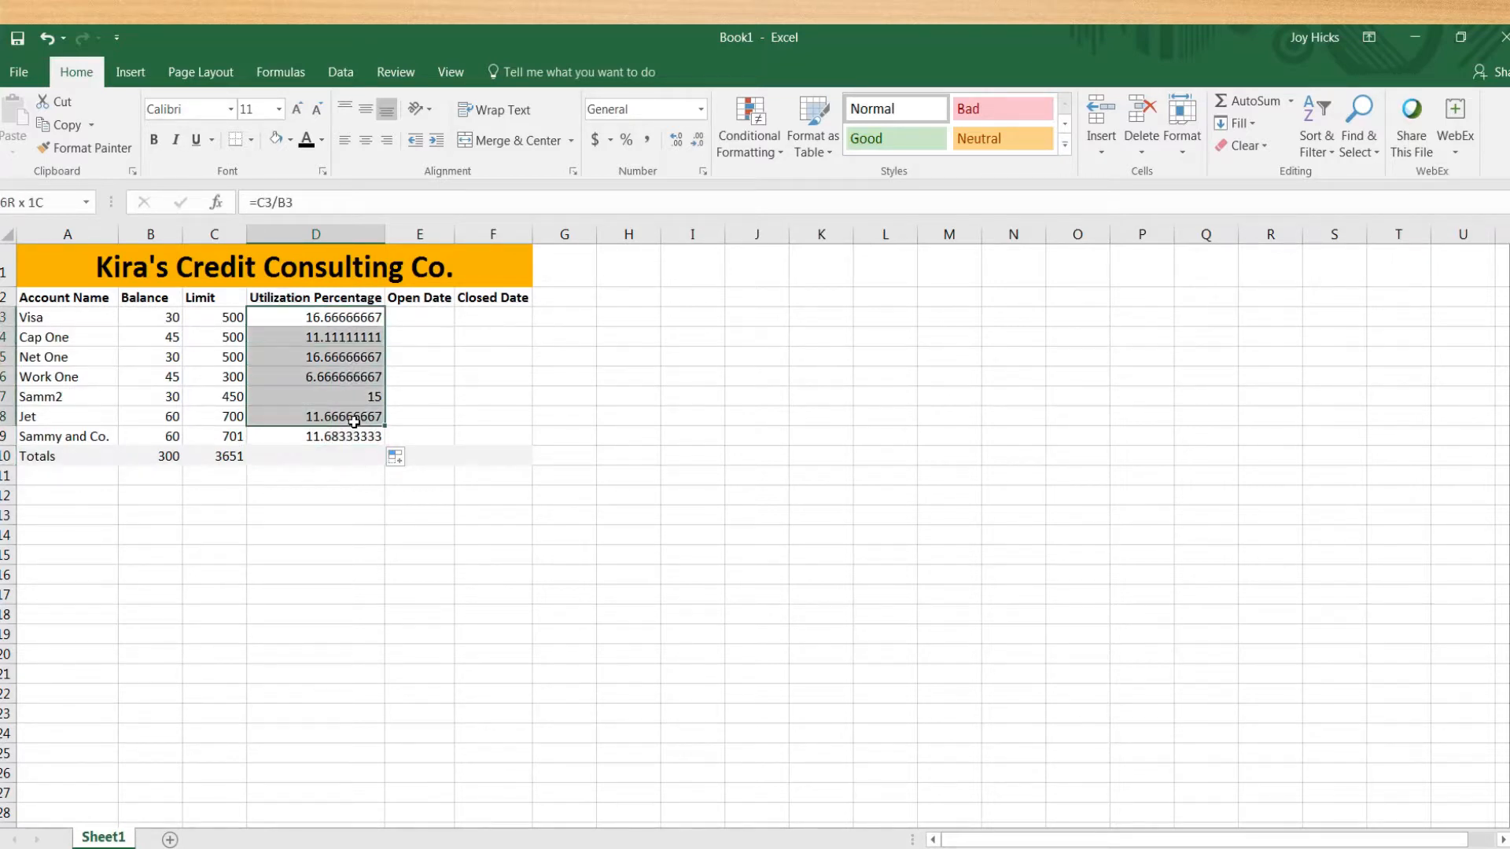
{"action": "left_click", "coordinate": [352, 234]}
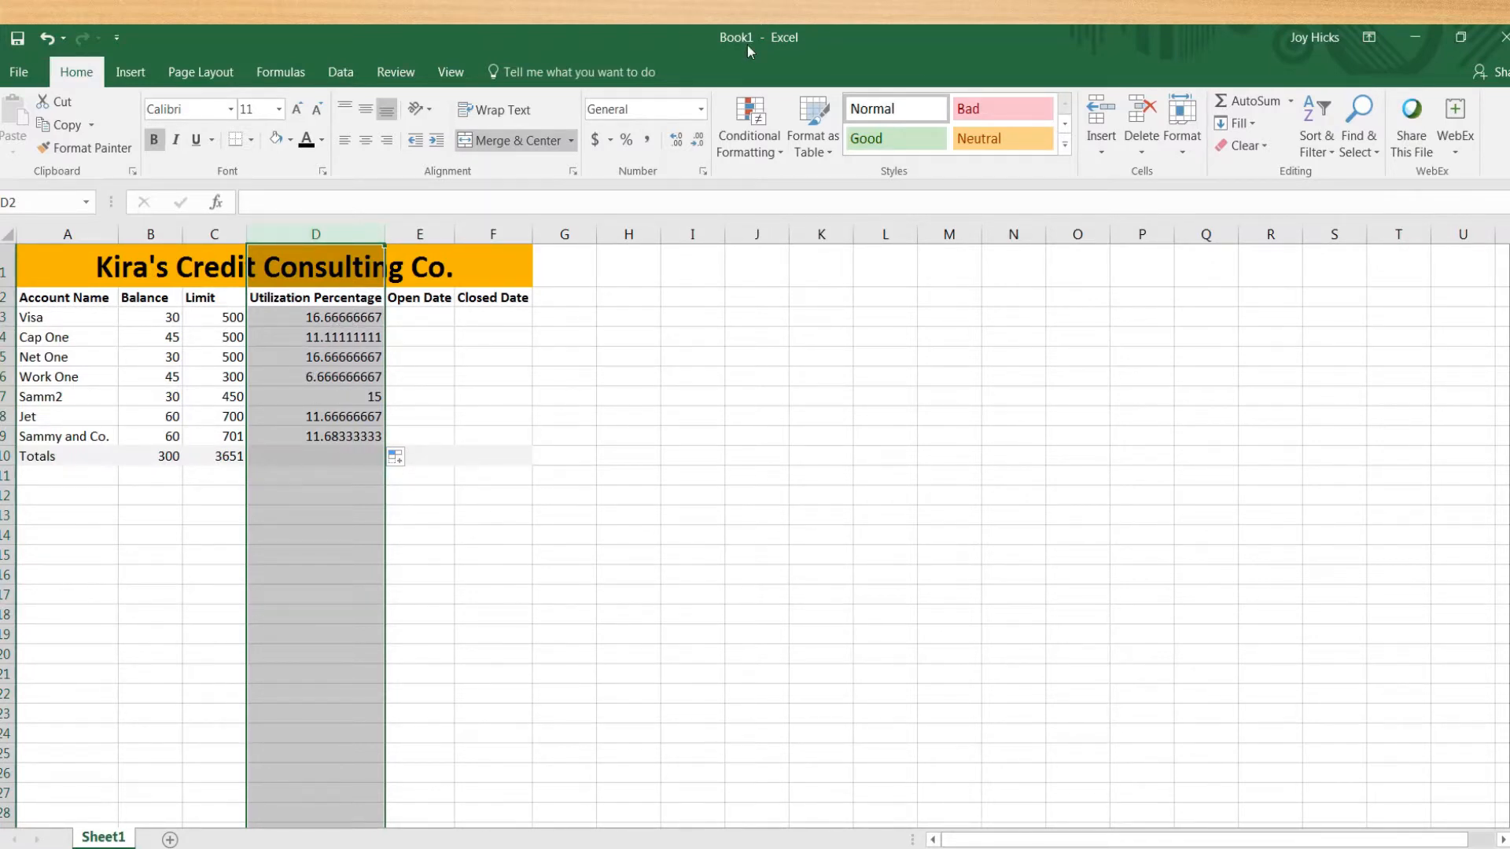
{"action": "left_click", "coordinate": [703, 110]}
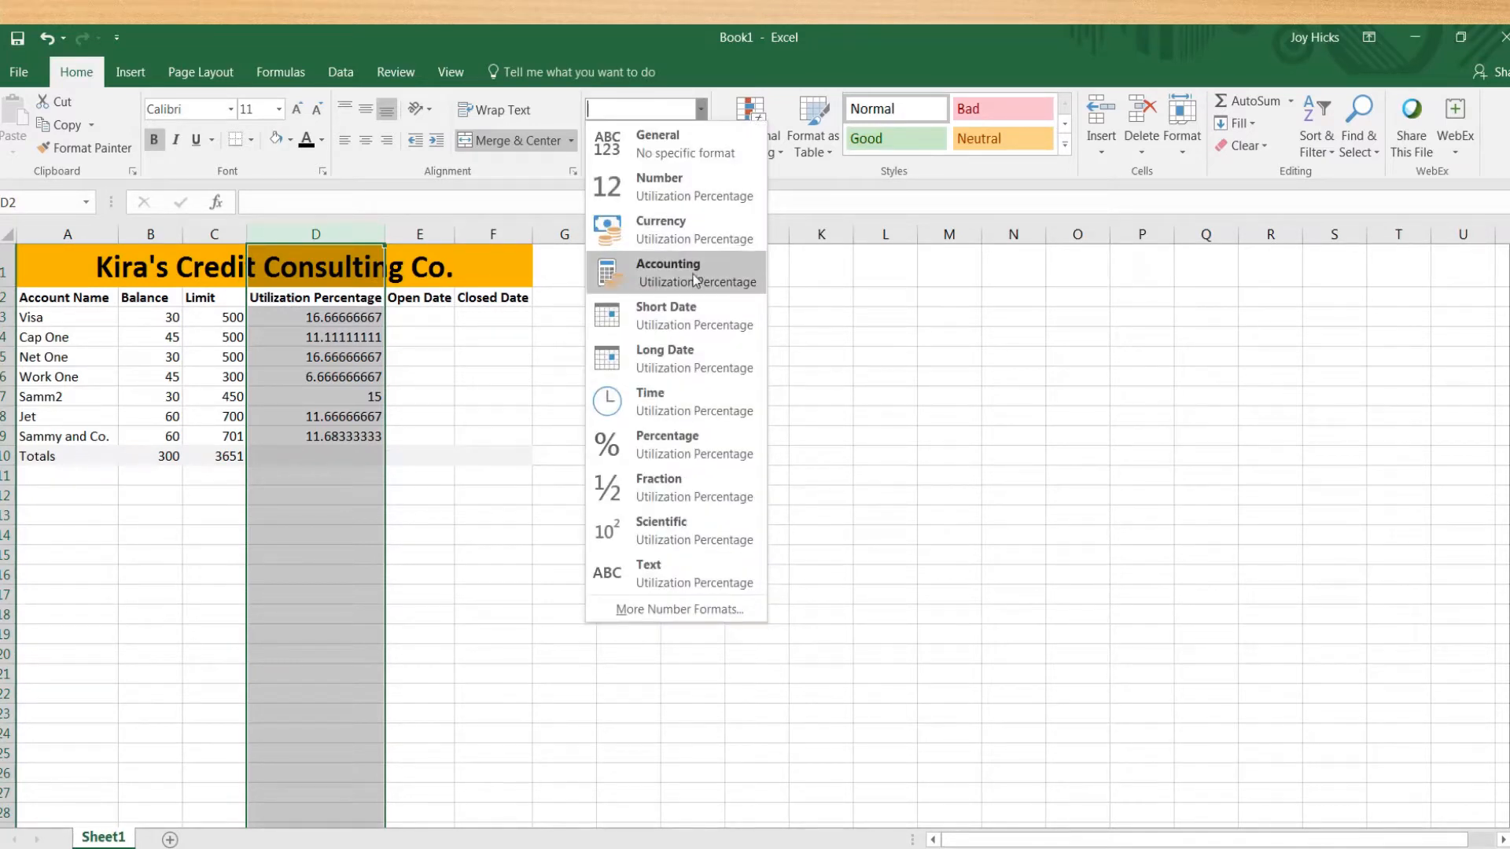
{"action": "left_click", "coordinate": [674, 442]}
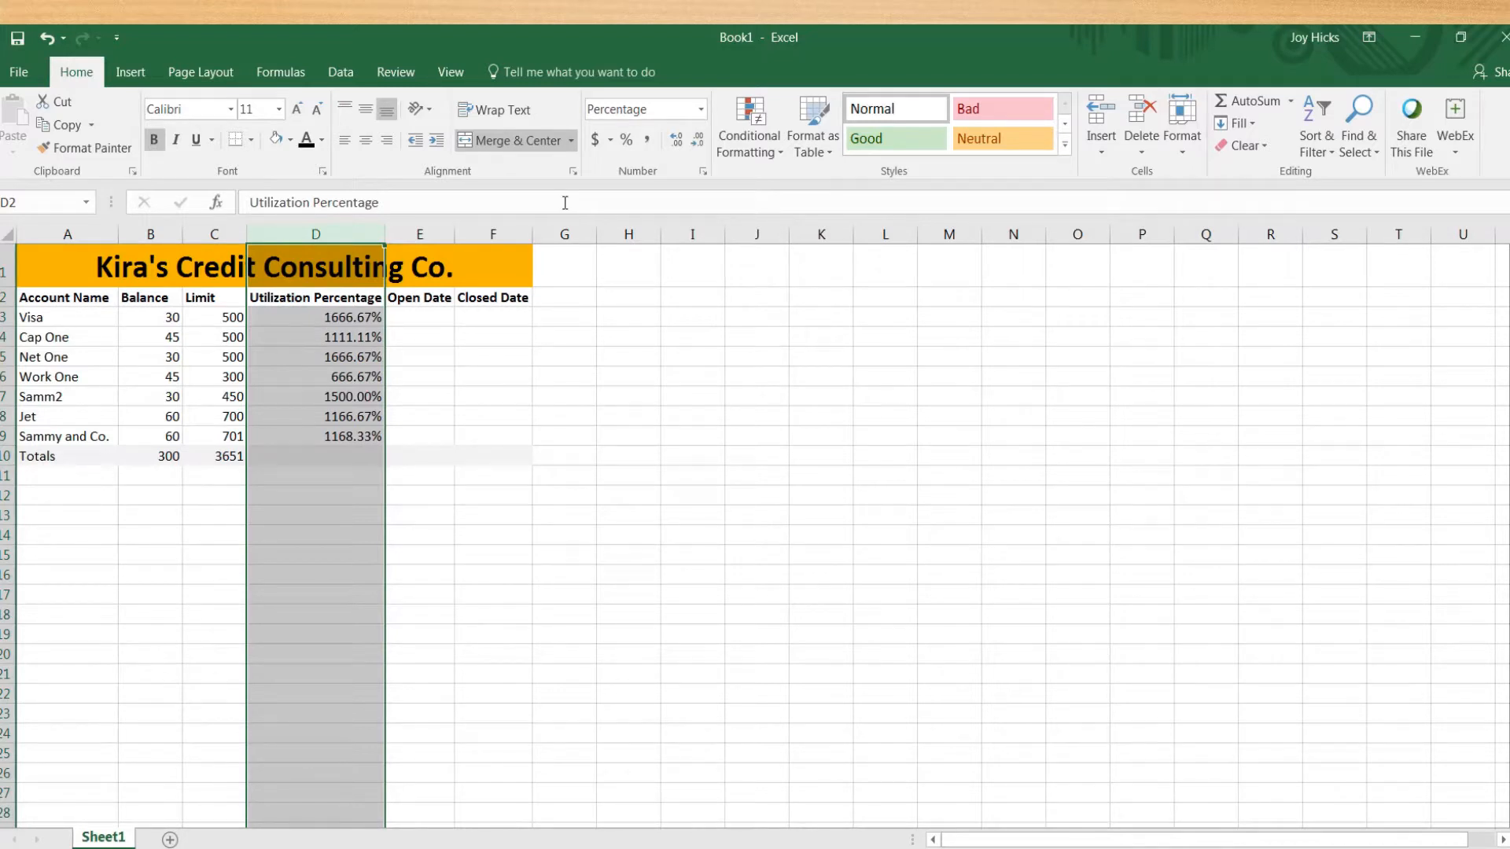
- Reduce the percentages in column D to whole numbers with no decimal places
{"action": "left_click", "coordinate": [678, 141]}
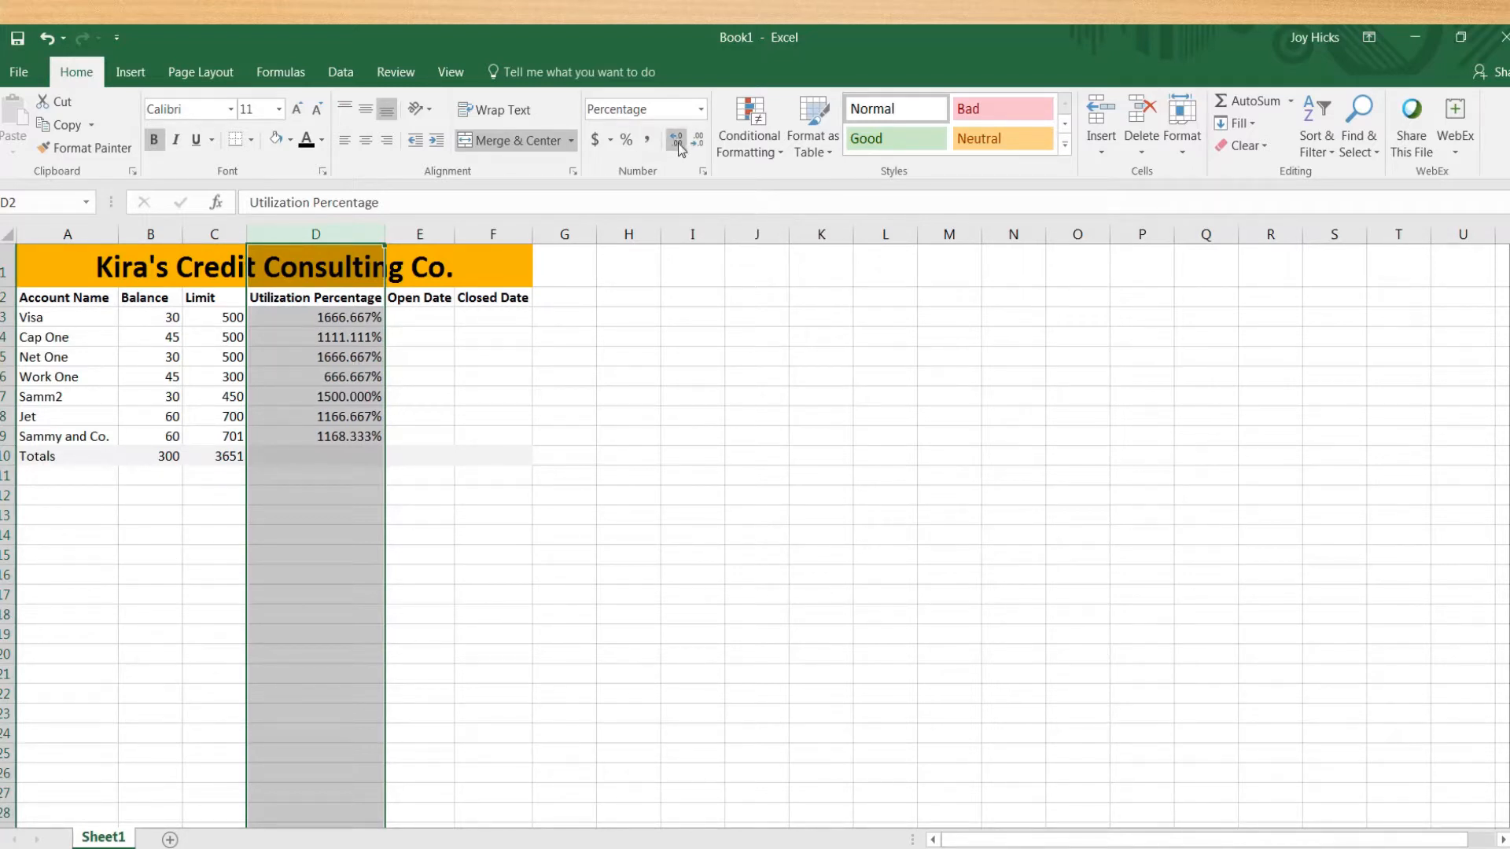
{"action": "left_click", "coordinate": [678, 143]}
{"action": "left_click", "coordinate": [698, 142]}
{"action": "left_click", "coordinate": [703, 142]}
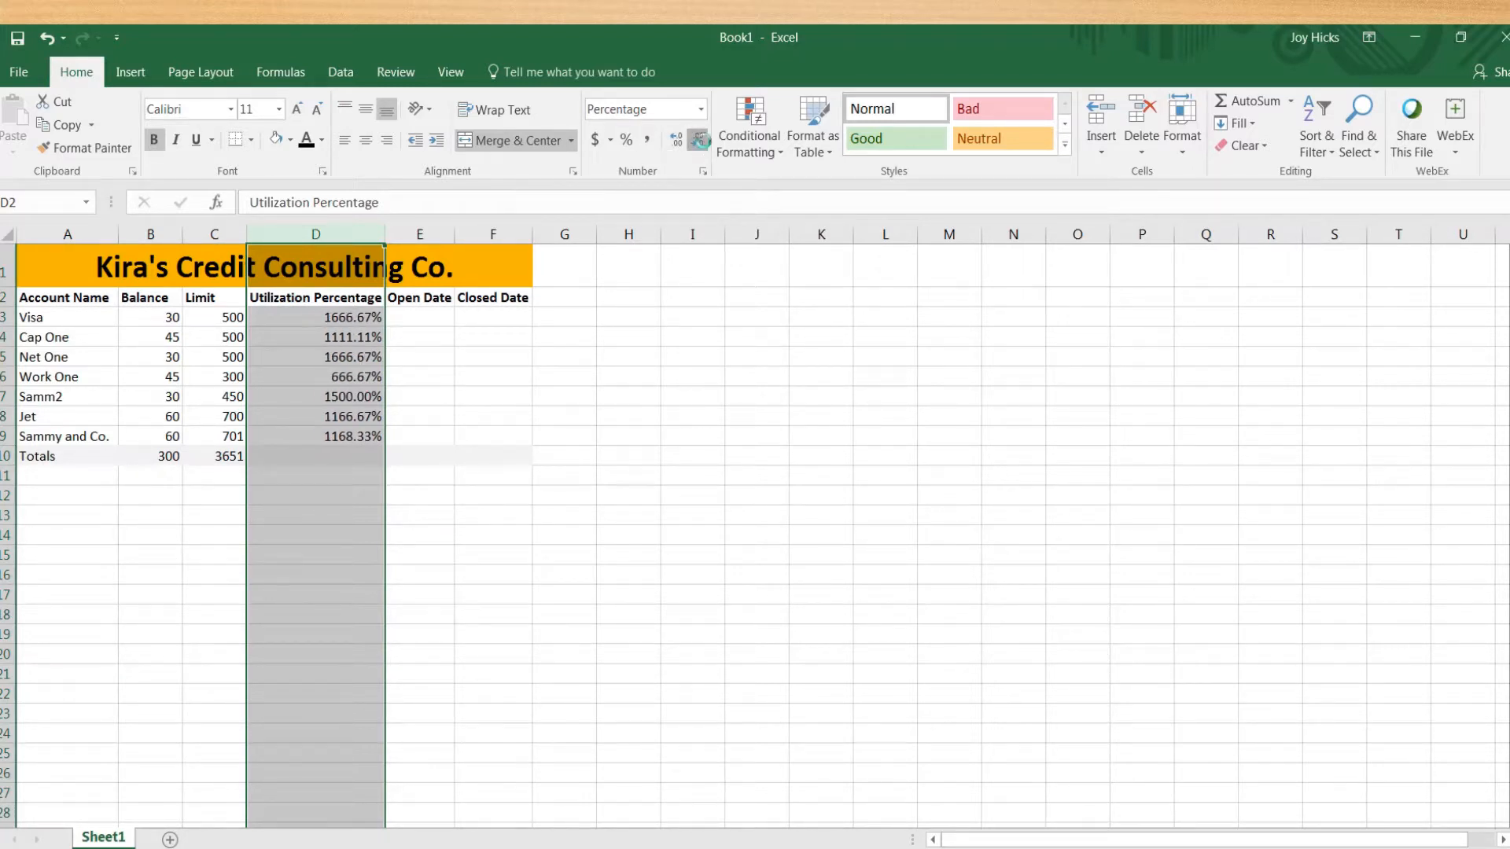
{"action": "left_click", "coordinate": [702, 142]}
{"action": "left_click", "coordinate": [702, 143]}
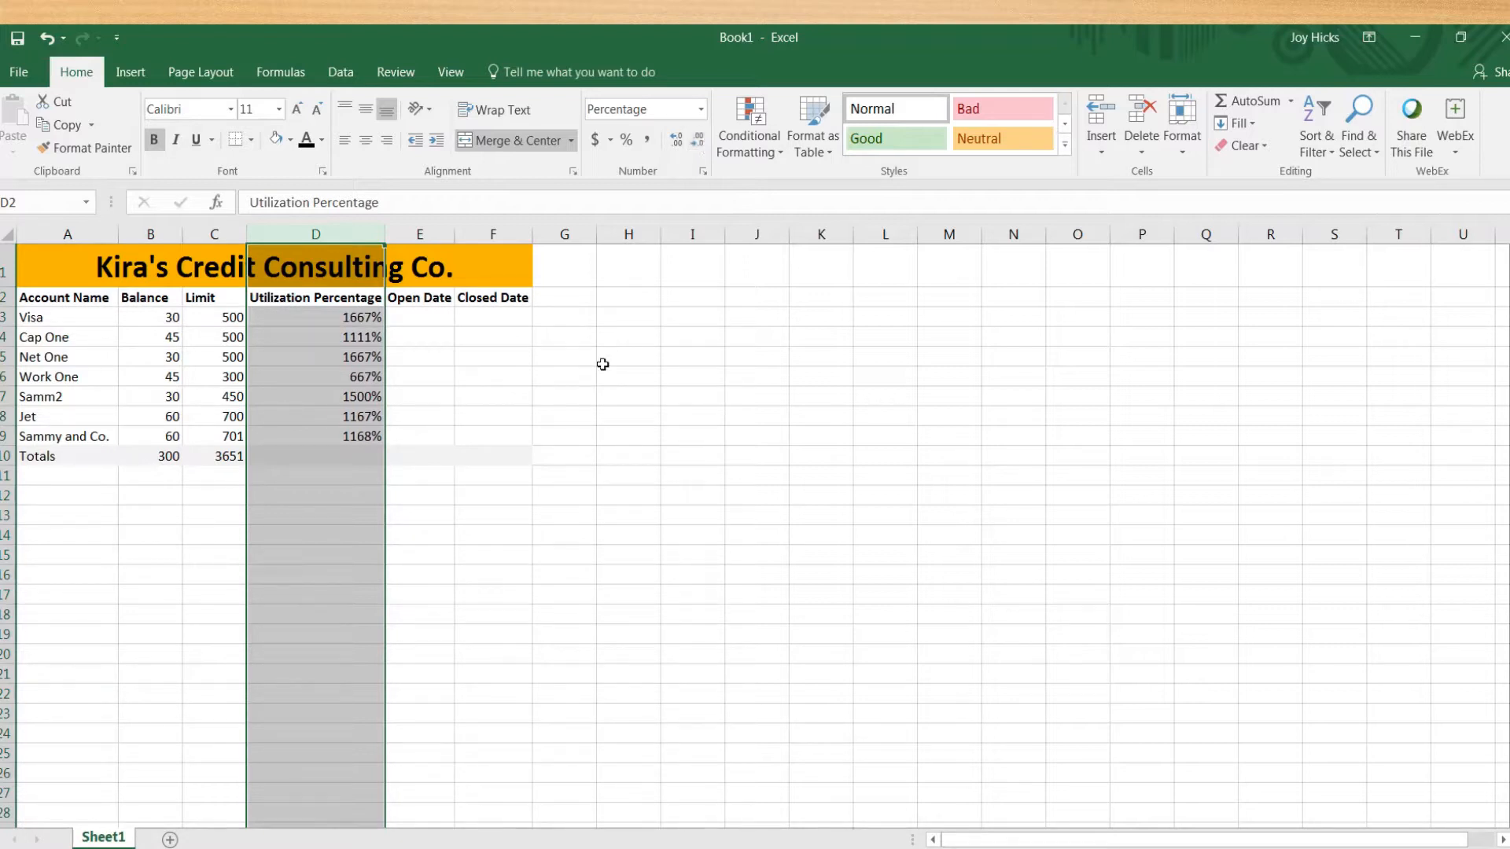
{"action": "left_click", "coordinate": [590, 398]}
{"action": "mouse_move", "coordinate": [689, 30]}
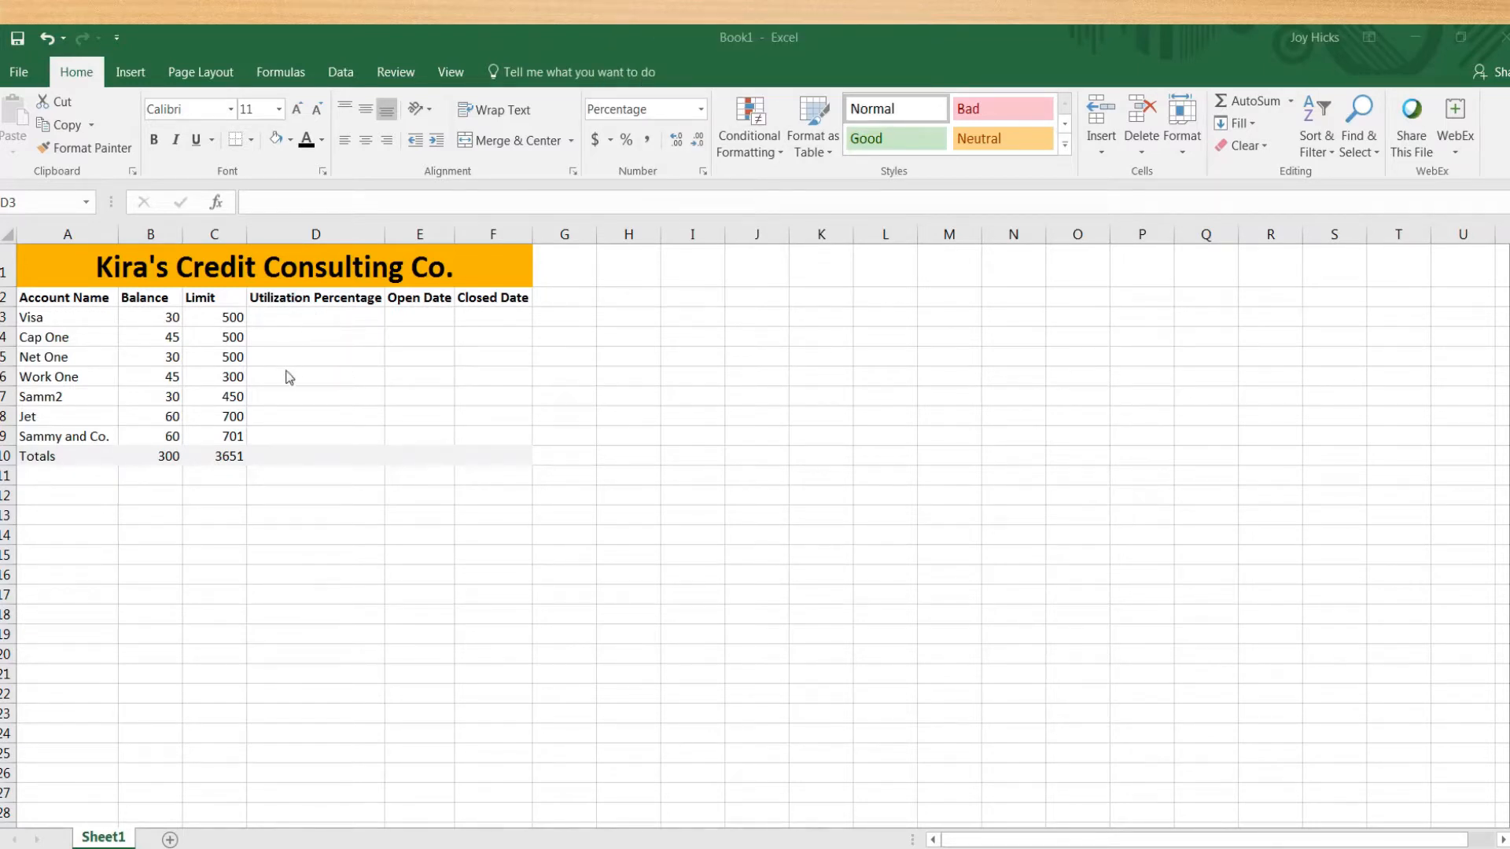
- Calculate Visa's utilization percentage in D3 as balance divided by limit with the formula =B3/C3
{"action": "double_click", "coordinate": [320, 316]}
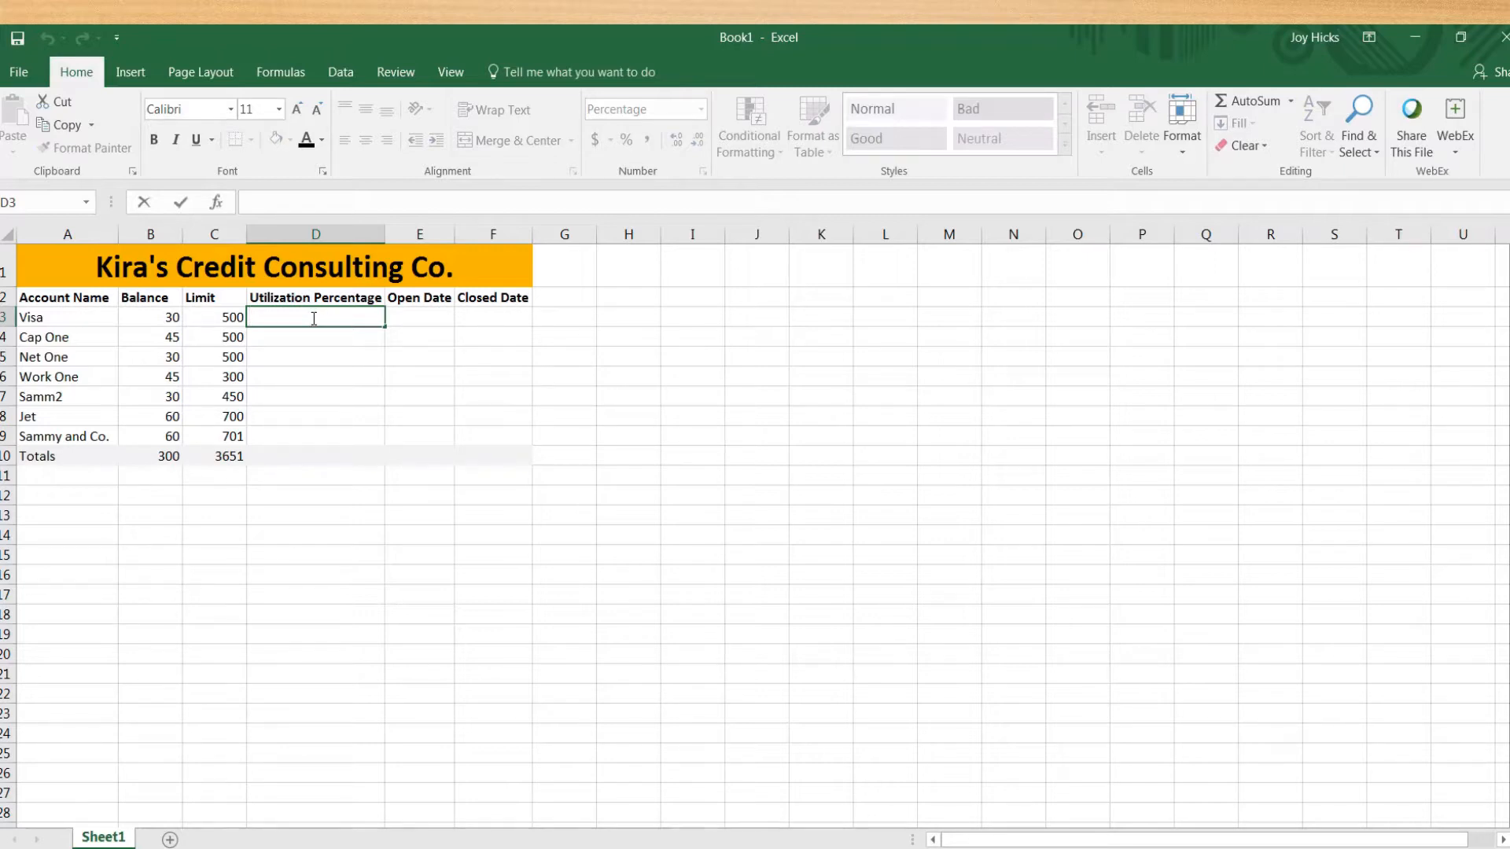
{"action": "type", "text": "="}
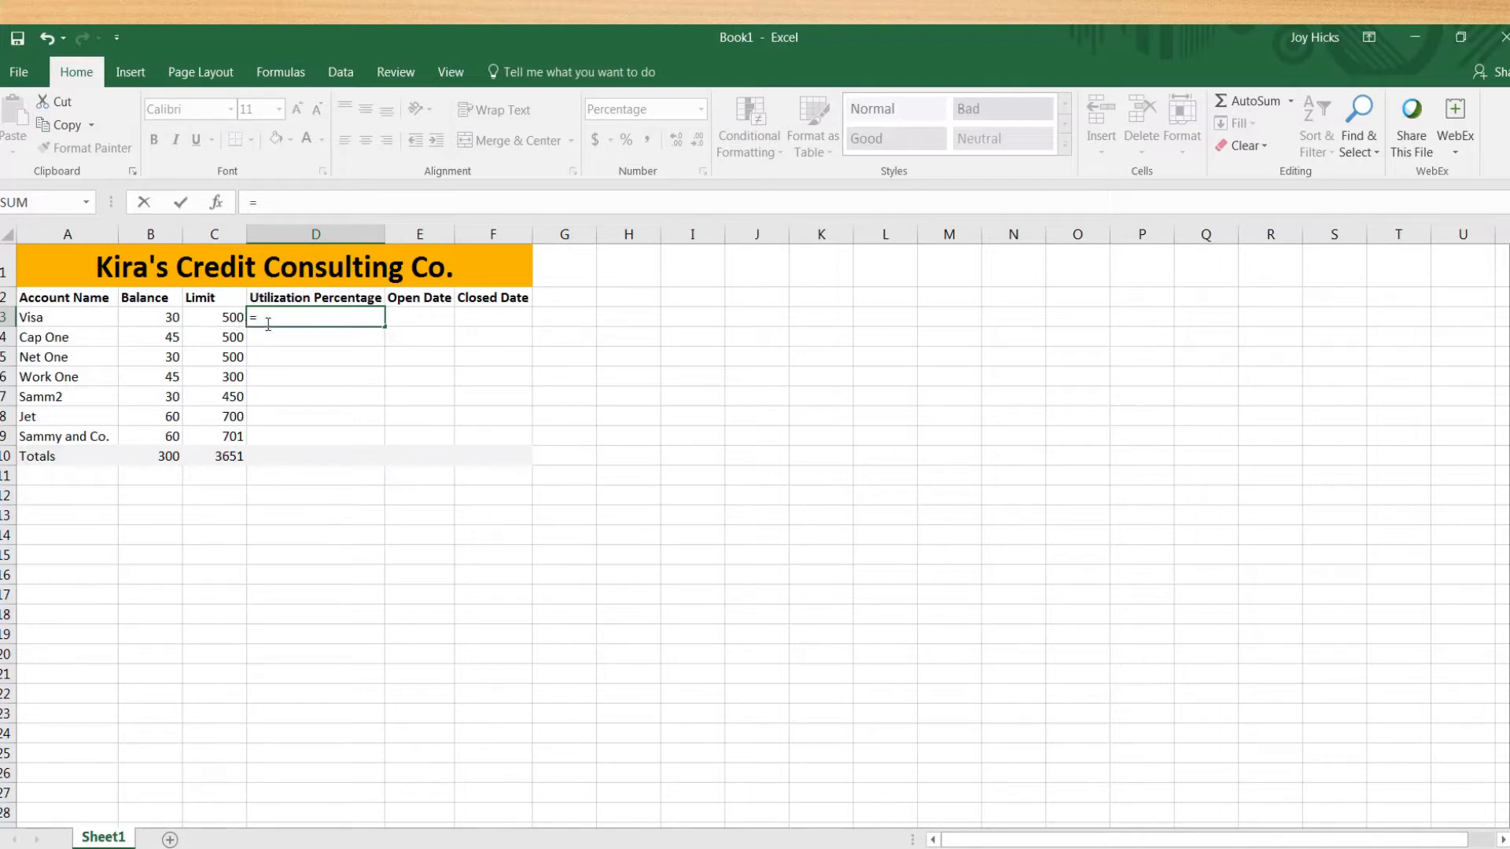
{"action": "left_click", "coordinate": [160, 319]}
{"action": "type", "text": "/"}
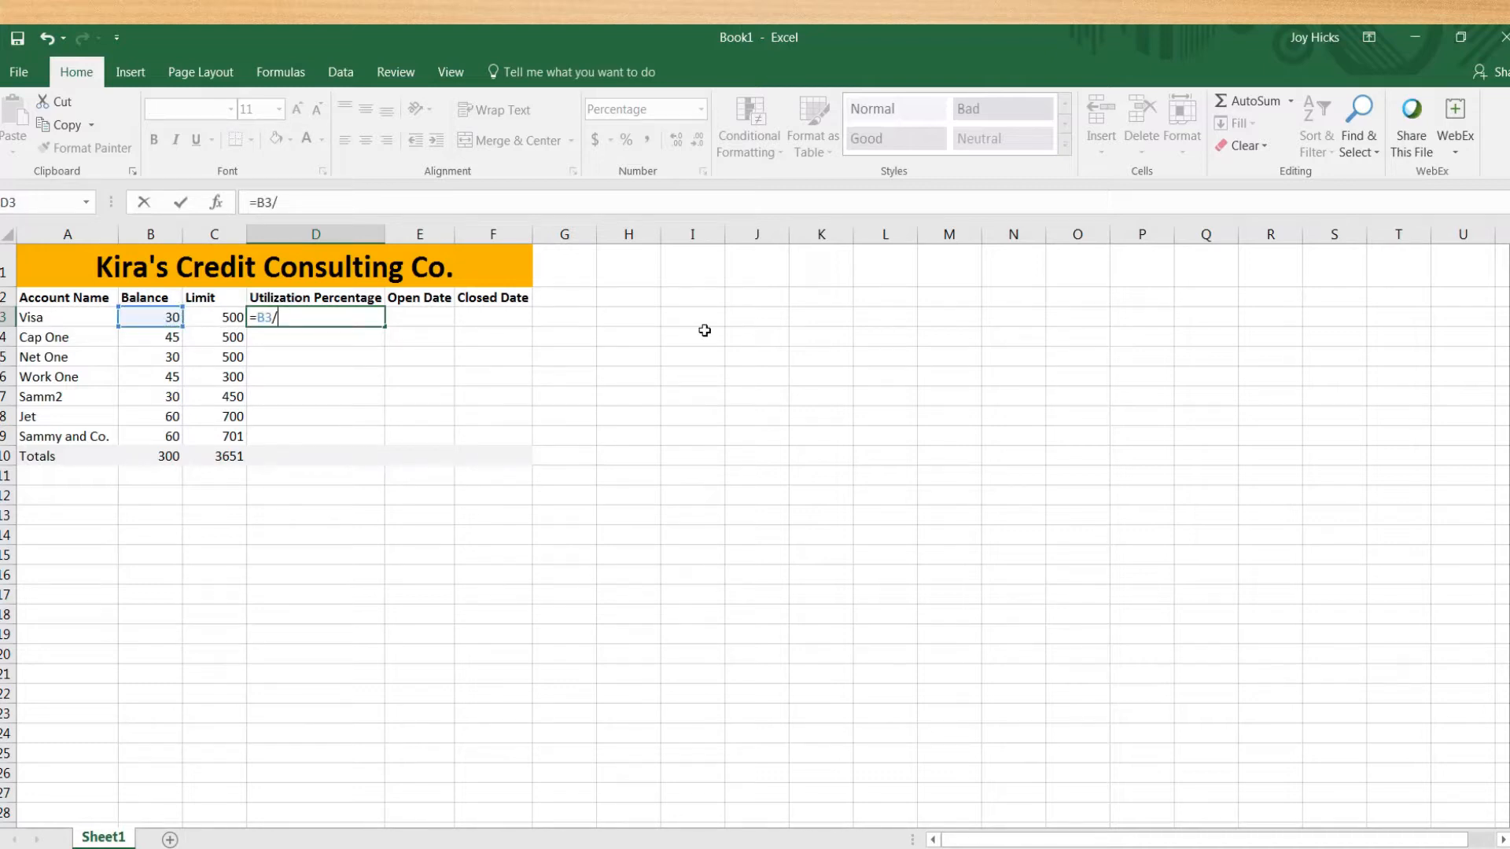
{"action": "left_click", "coordinate": [227, 316]}
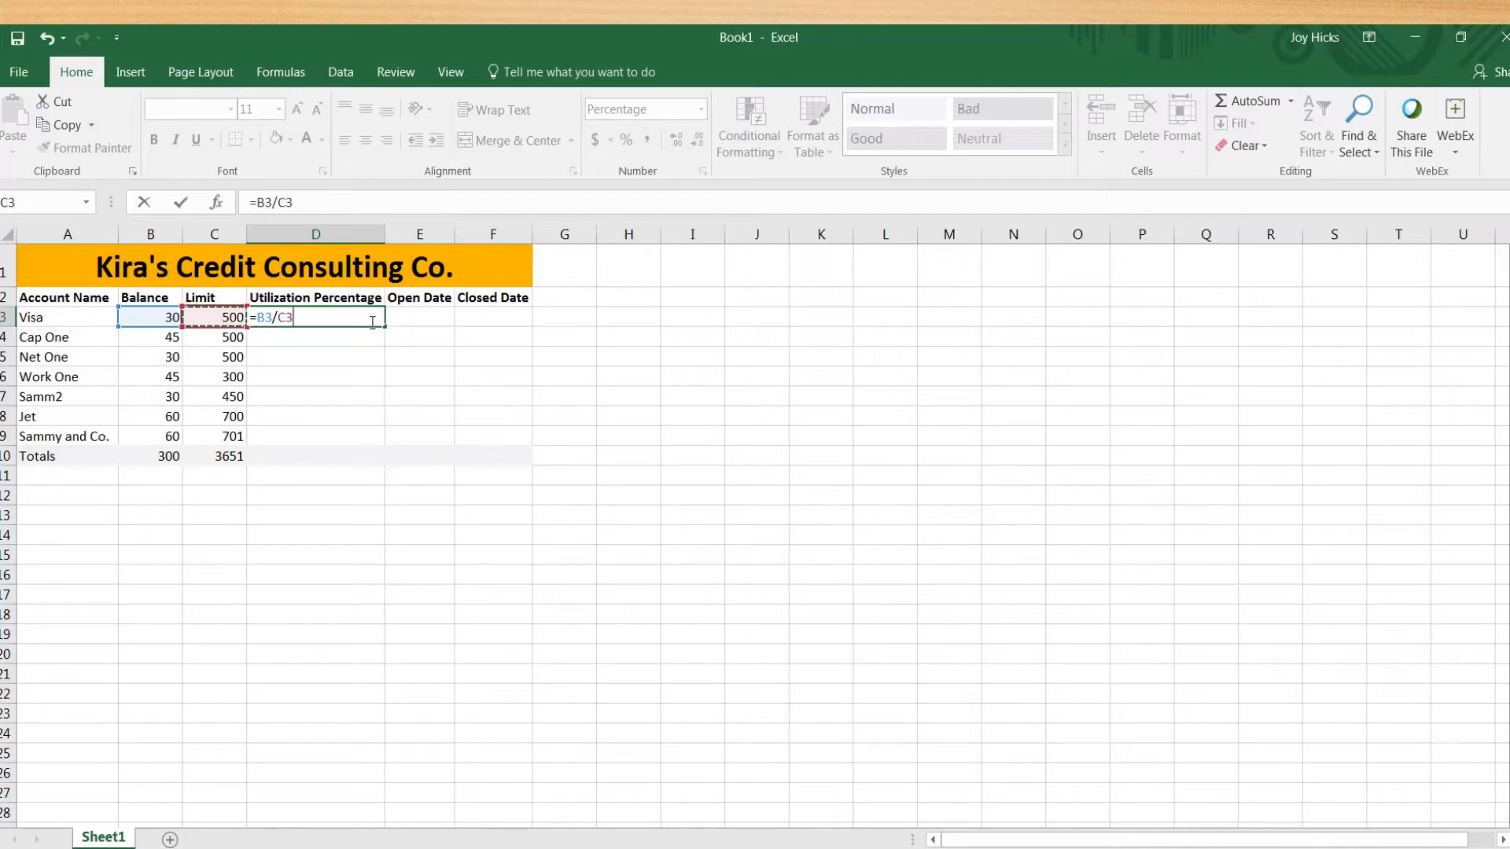
{"action": "key", "text": "Return"}
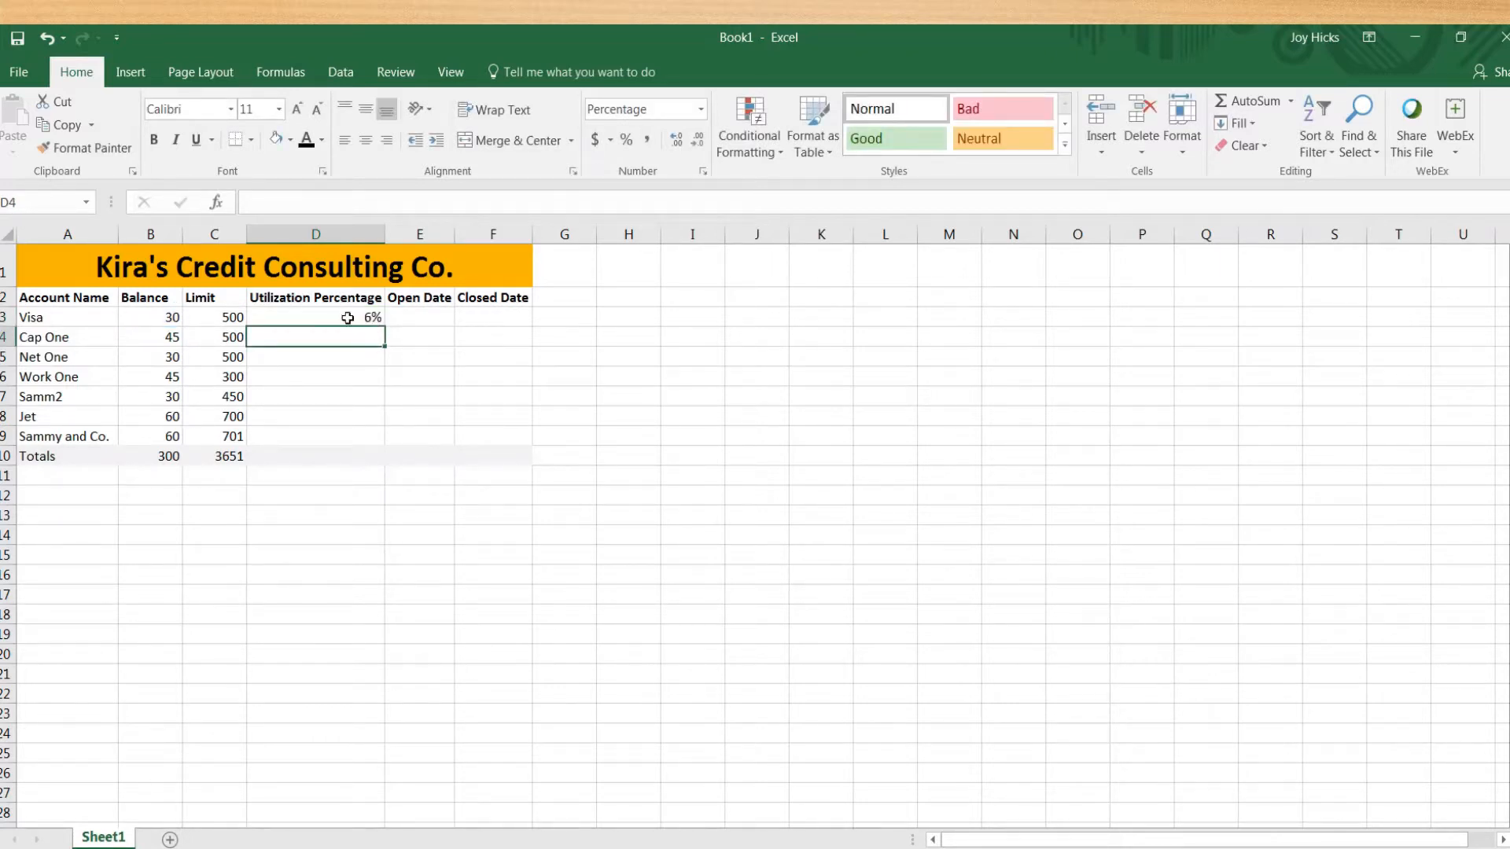
- Fill the =B3/C3 formula from D3 down through D9 and check the copied formula in D5
{"action": "left_click", "coordinate": [346, 317]}
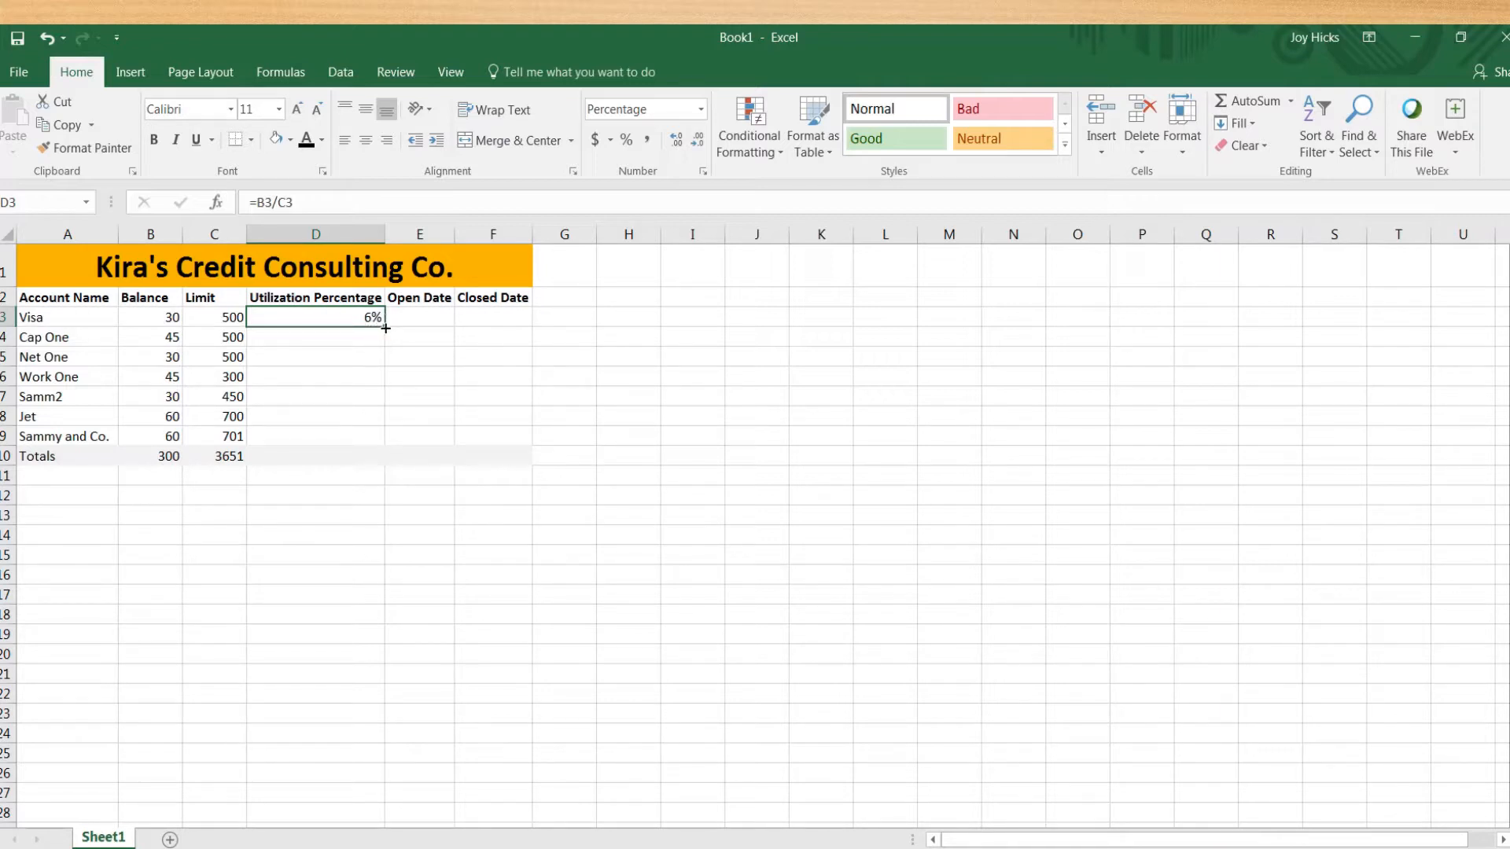
{"action": "left_click_drag", "start_coordinate": [385, 328], "coordinate": [376, 440]}
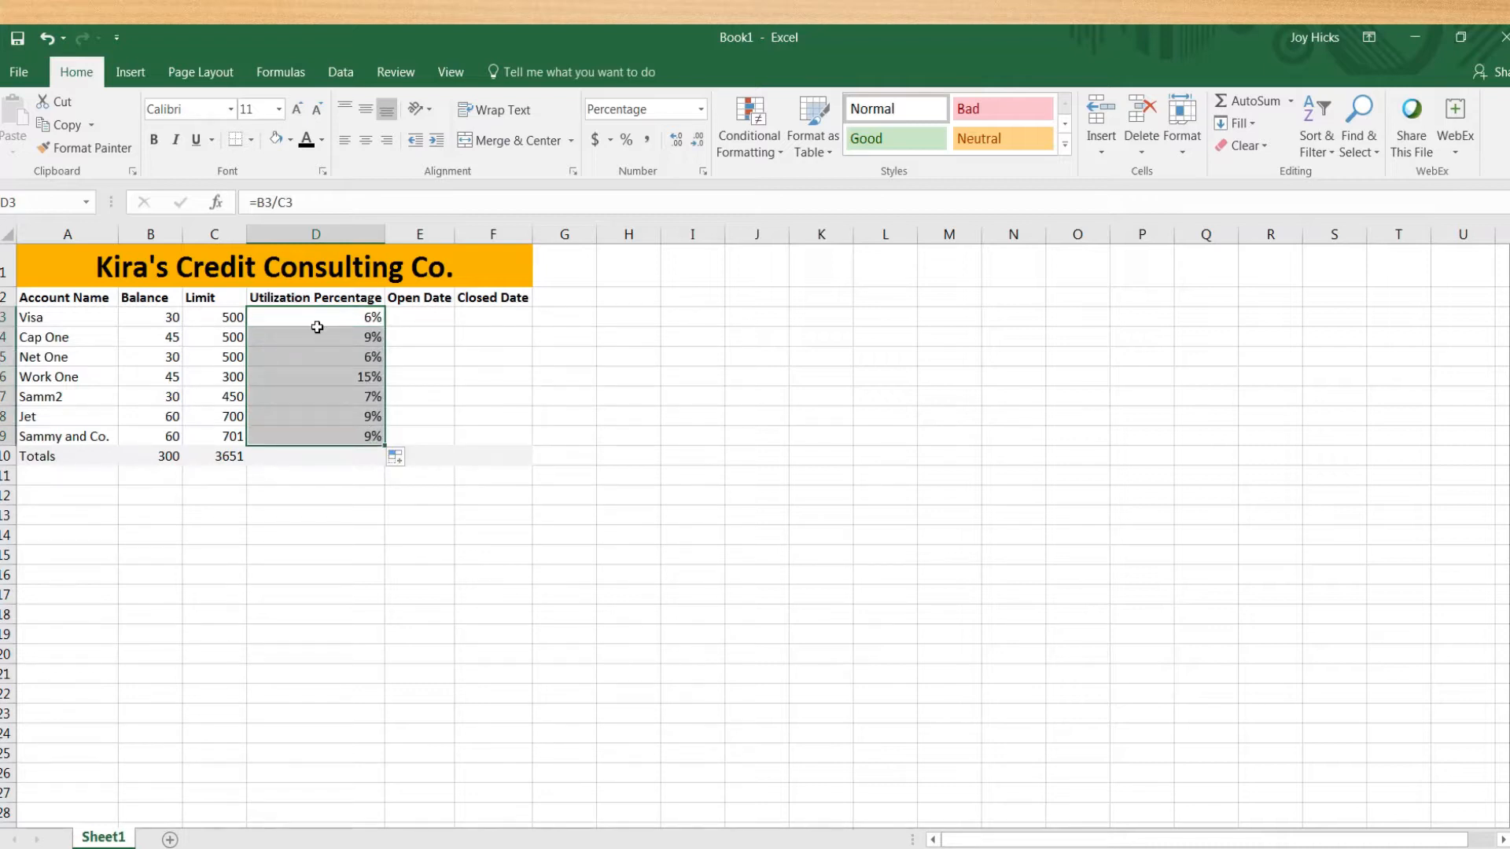
{"action": "left_click", "coordinate": [319, 360]}
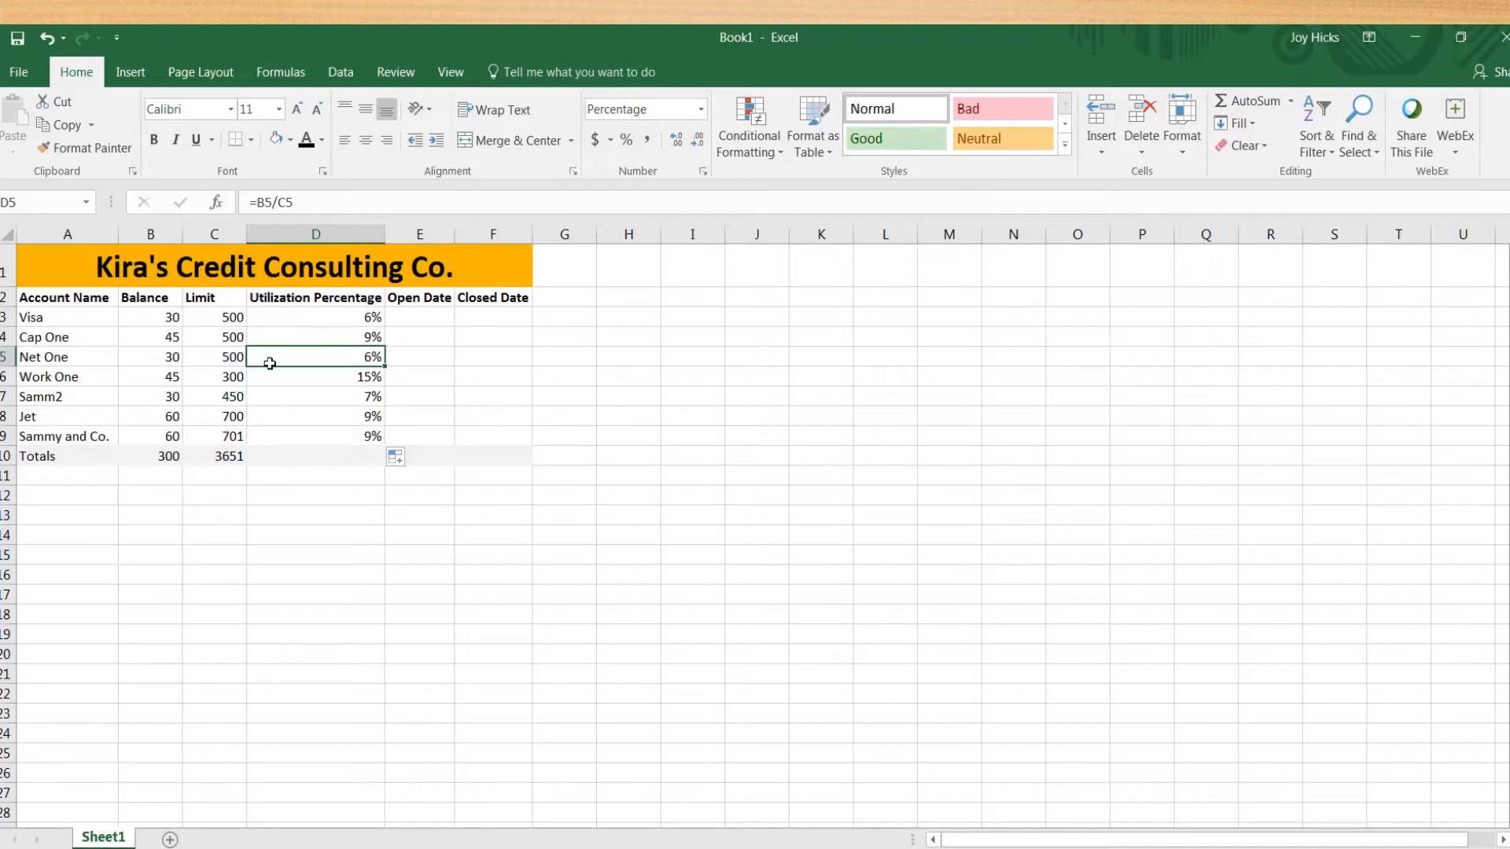
{"action": "left_click", "coordinate": [310, 457]}
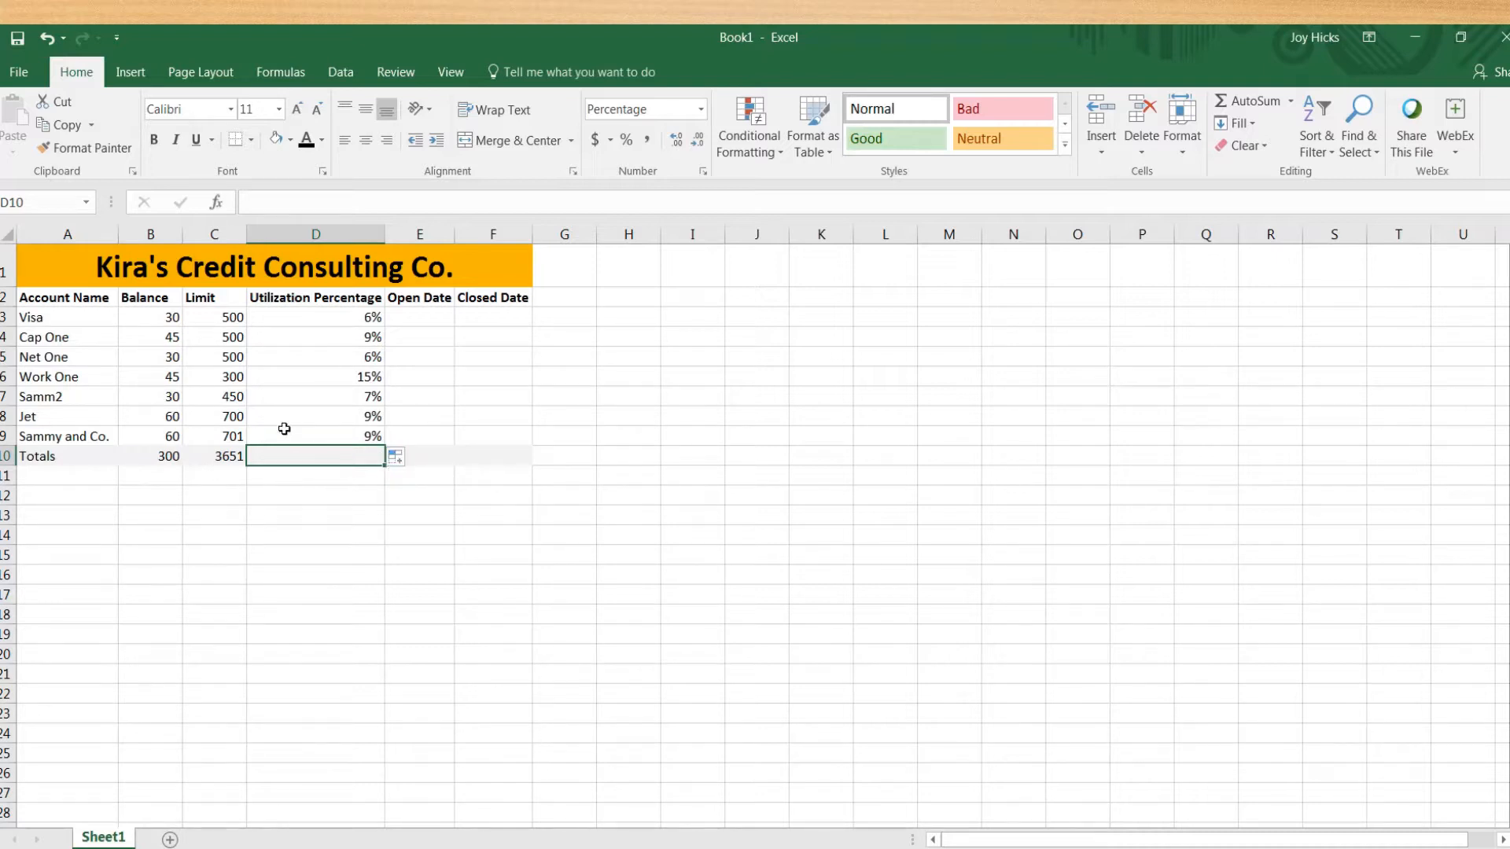
{"action": "mouse_move", "coordinate": [696, 47]}
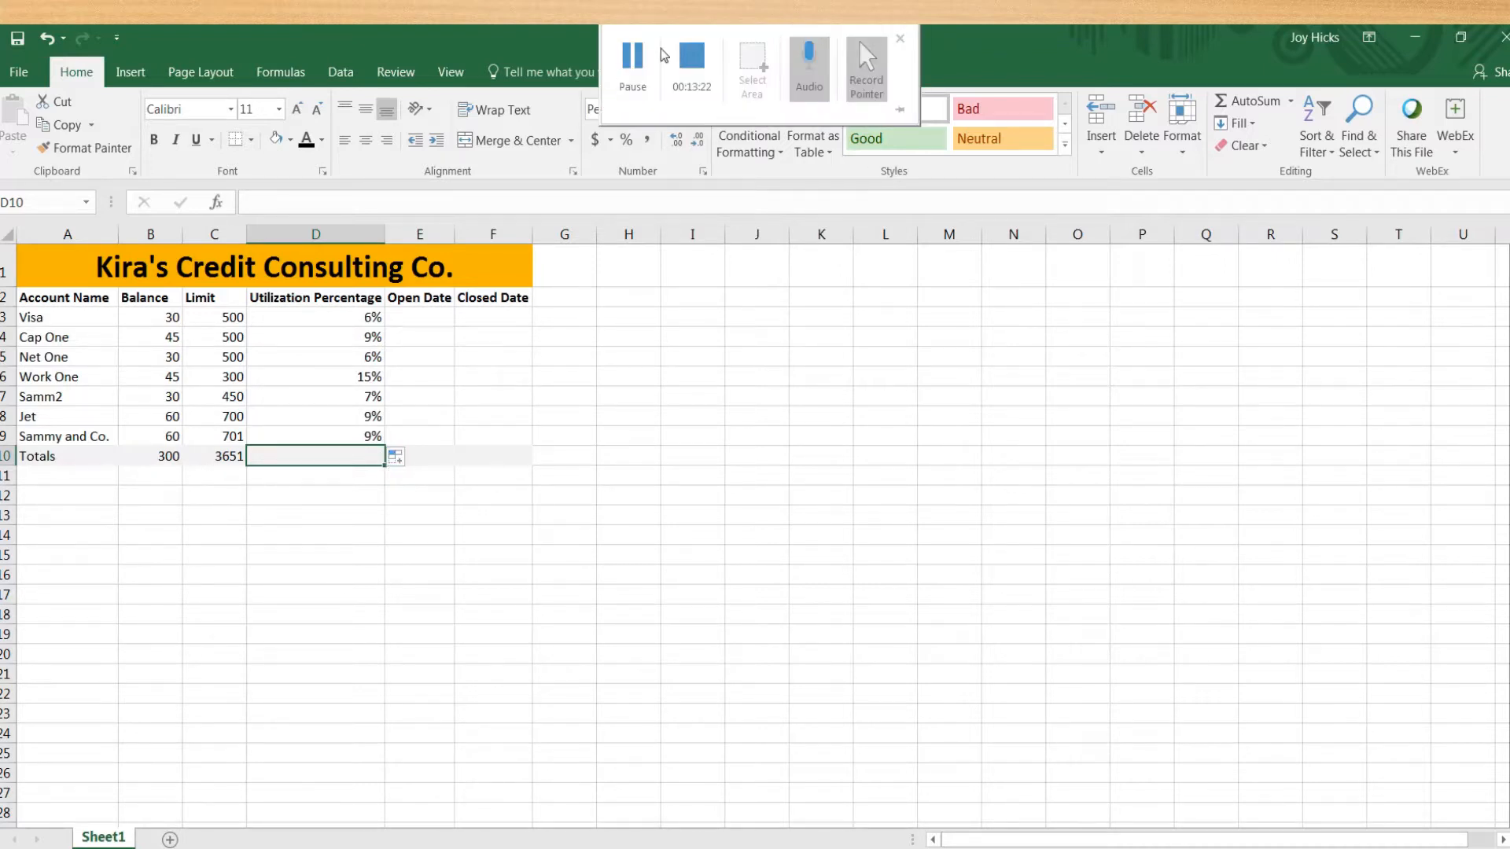
- Extend the utilization formula from D9 into the Totals row cell D10 and check the copied formula =B10/C10
{"action": "left_click", "coordinate": [319, 448]}
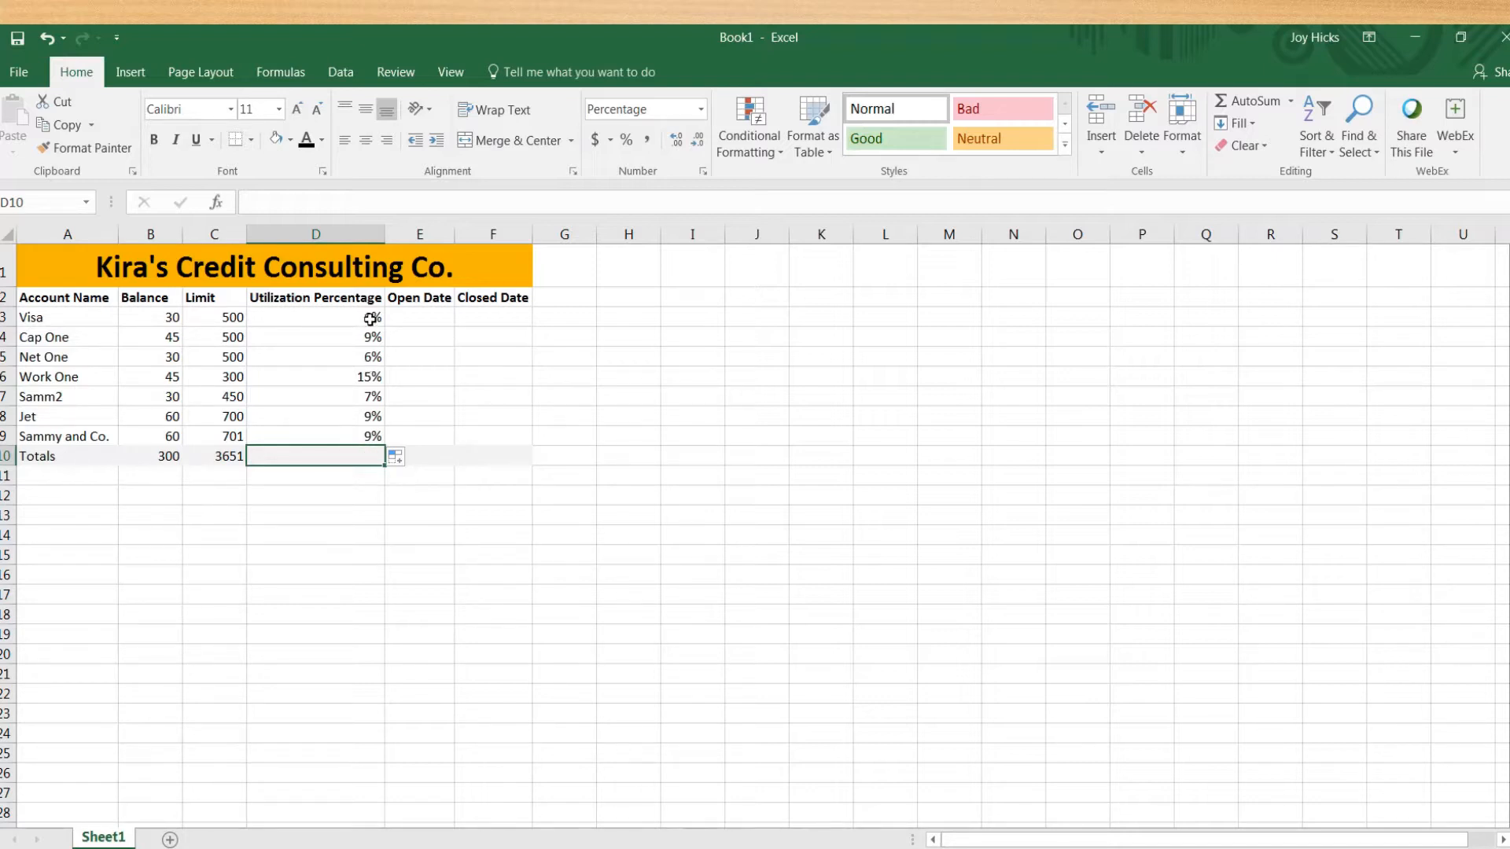
{"action": "left_click", "coordinate": [377, 436]}
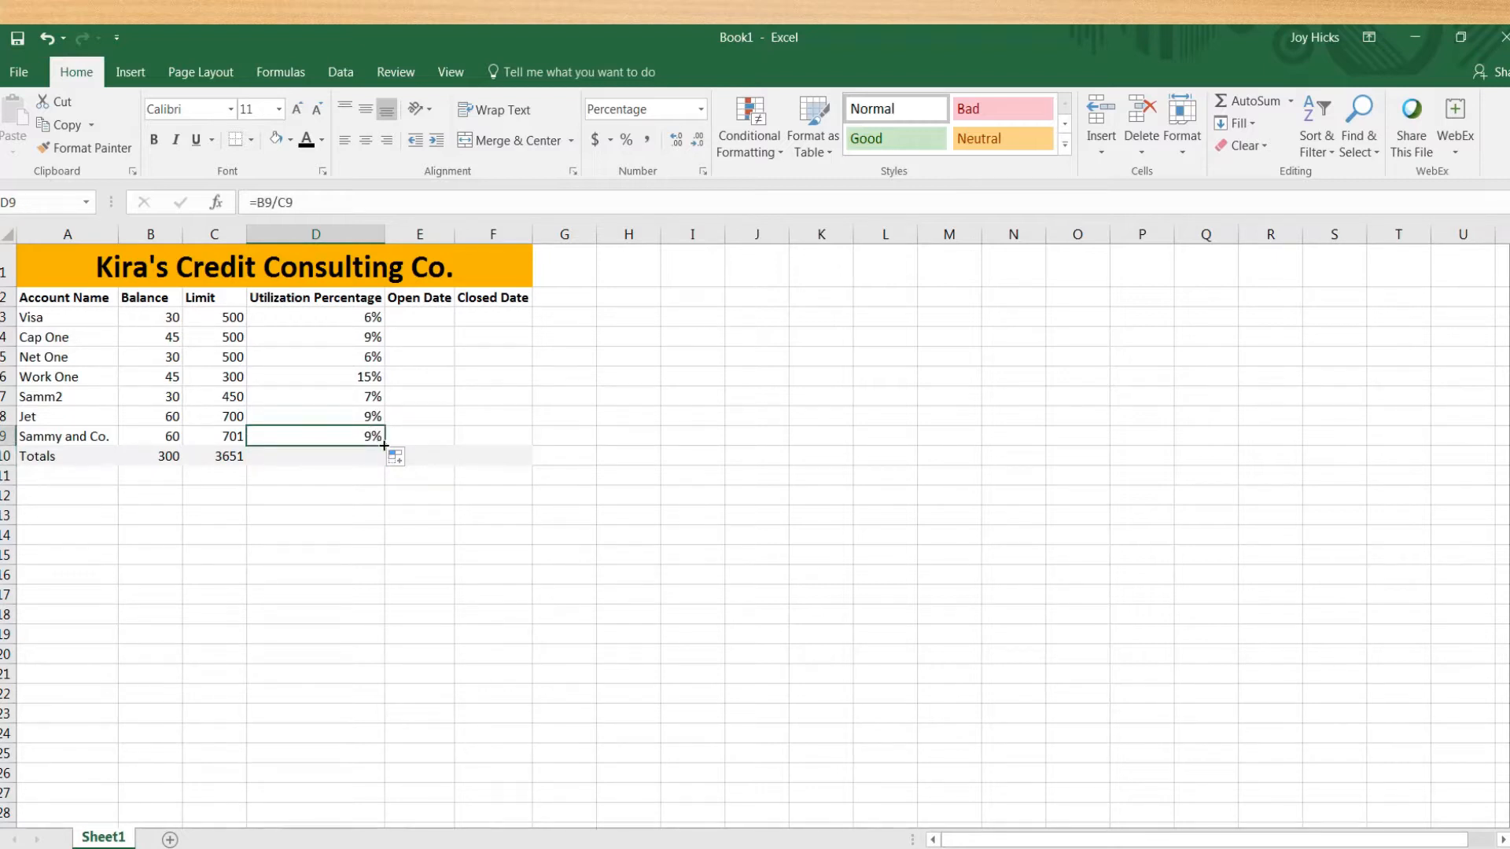
{"action": "left_click_drag", "start_coordinate": [384, 446], "coordinate": [378, 464]}
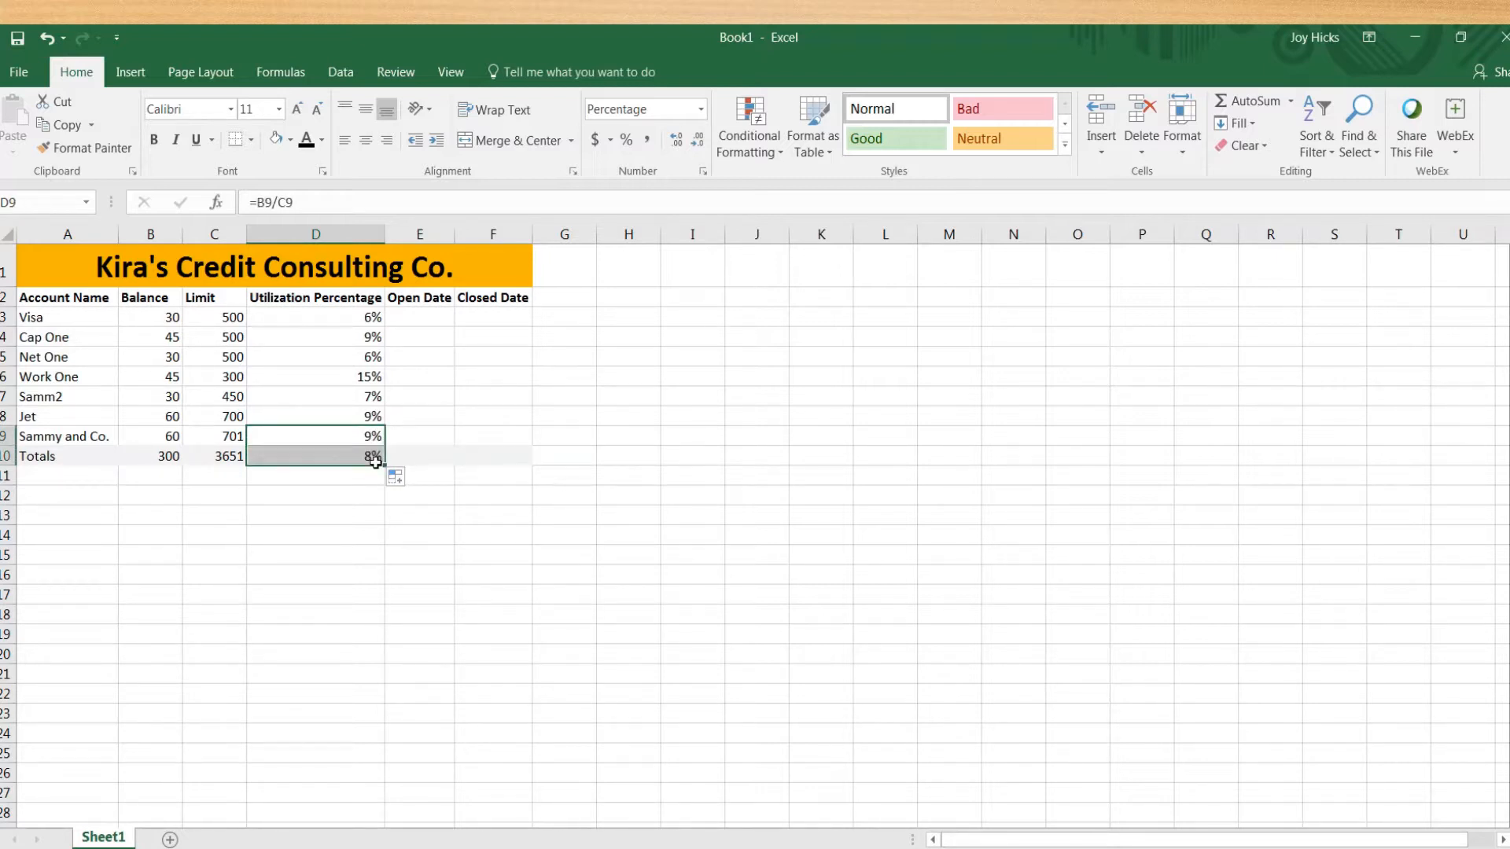
{"action": "left_click", "coordinate": [305, 458]}
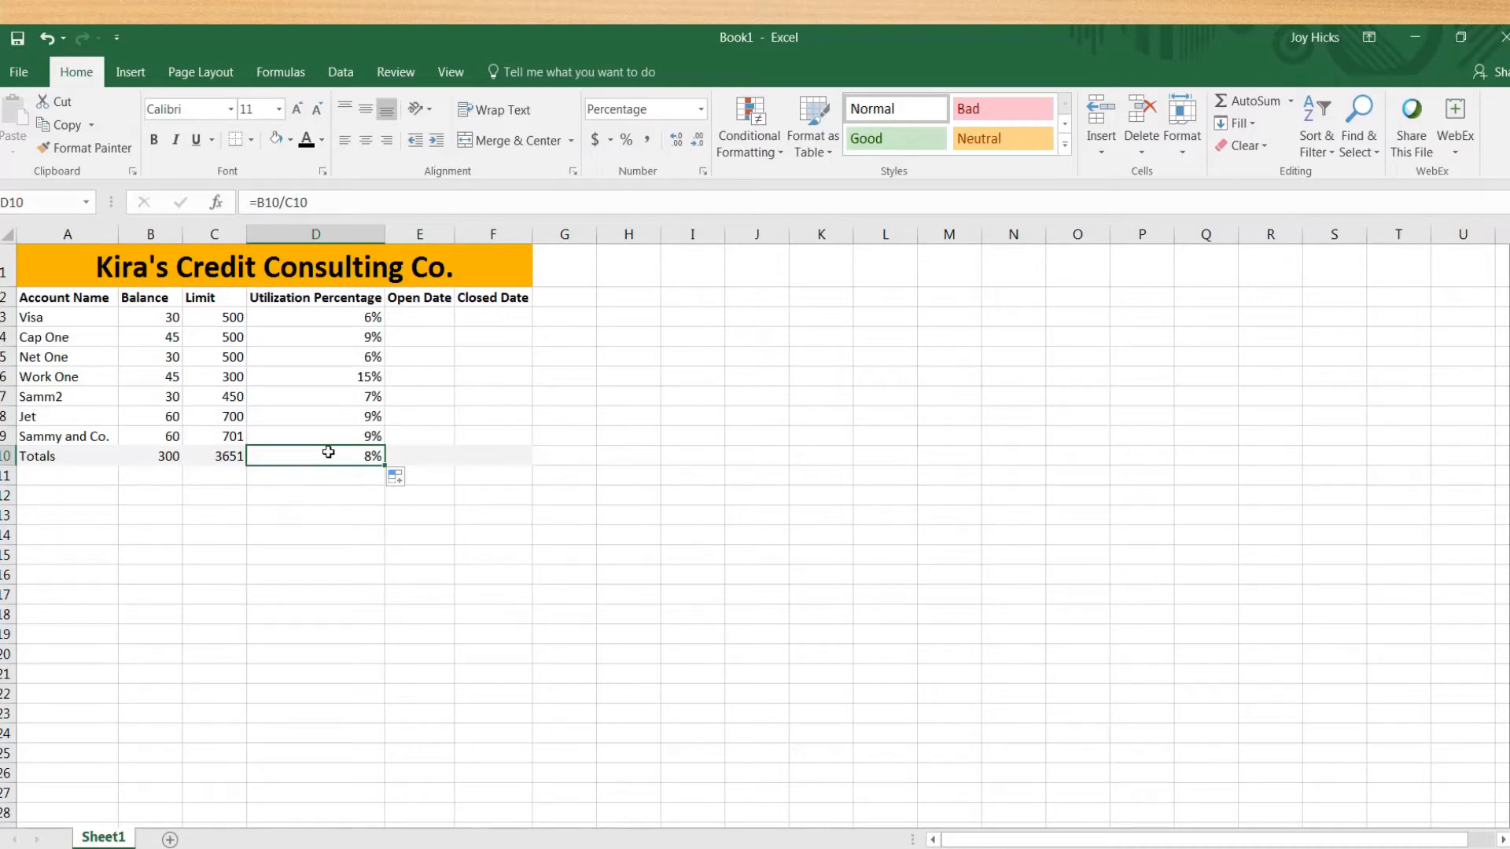
{"action": "double_click", "coordinate": [330, 453]}
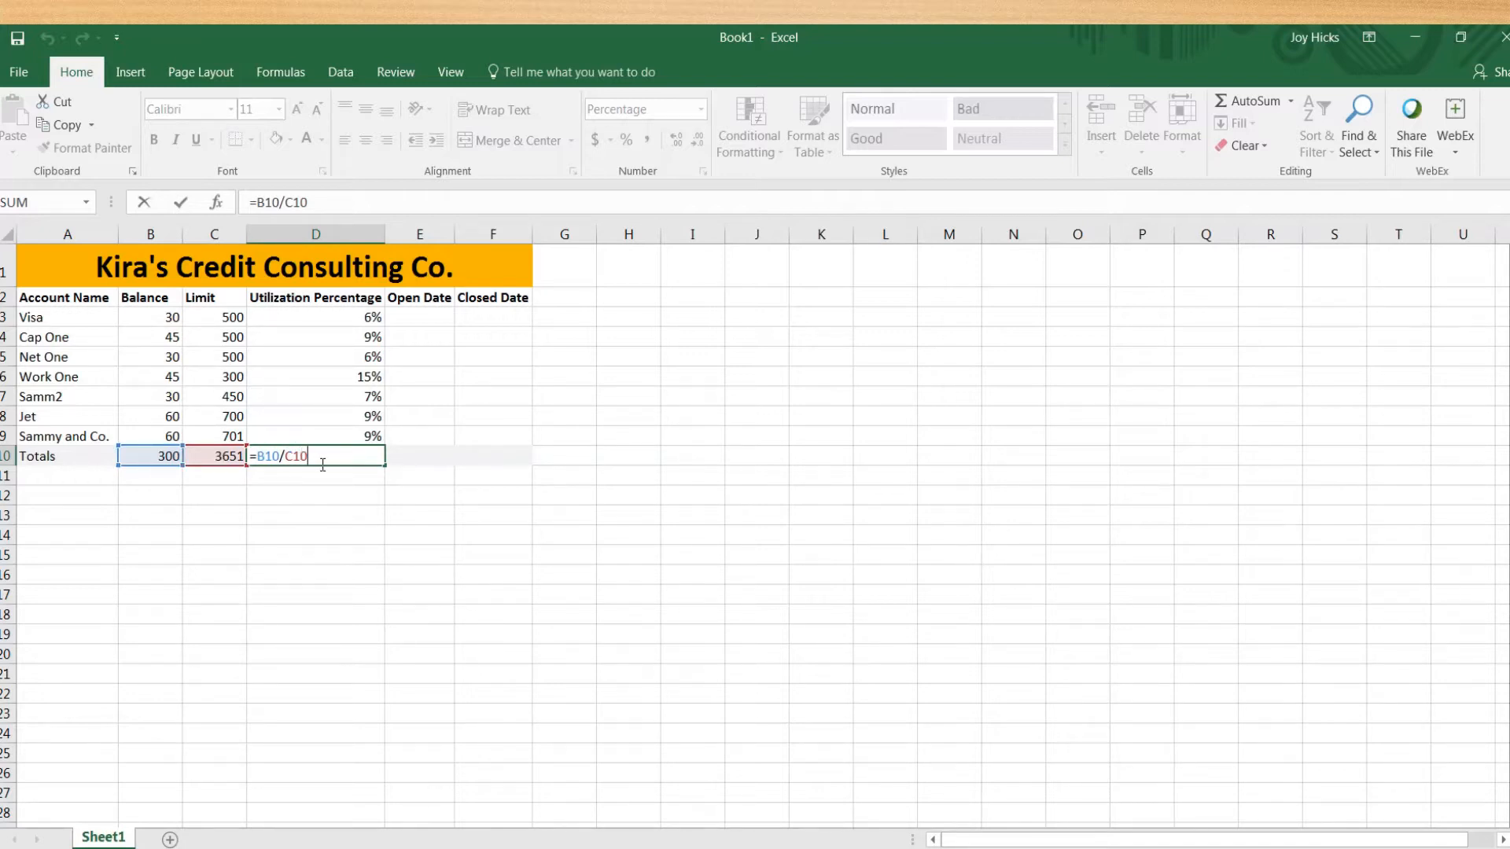
{"action": "key", "text": "Return"}
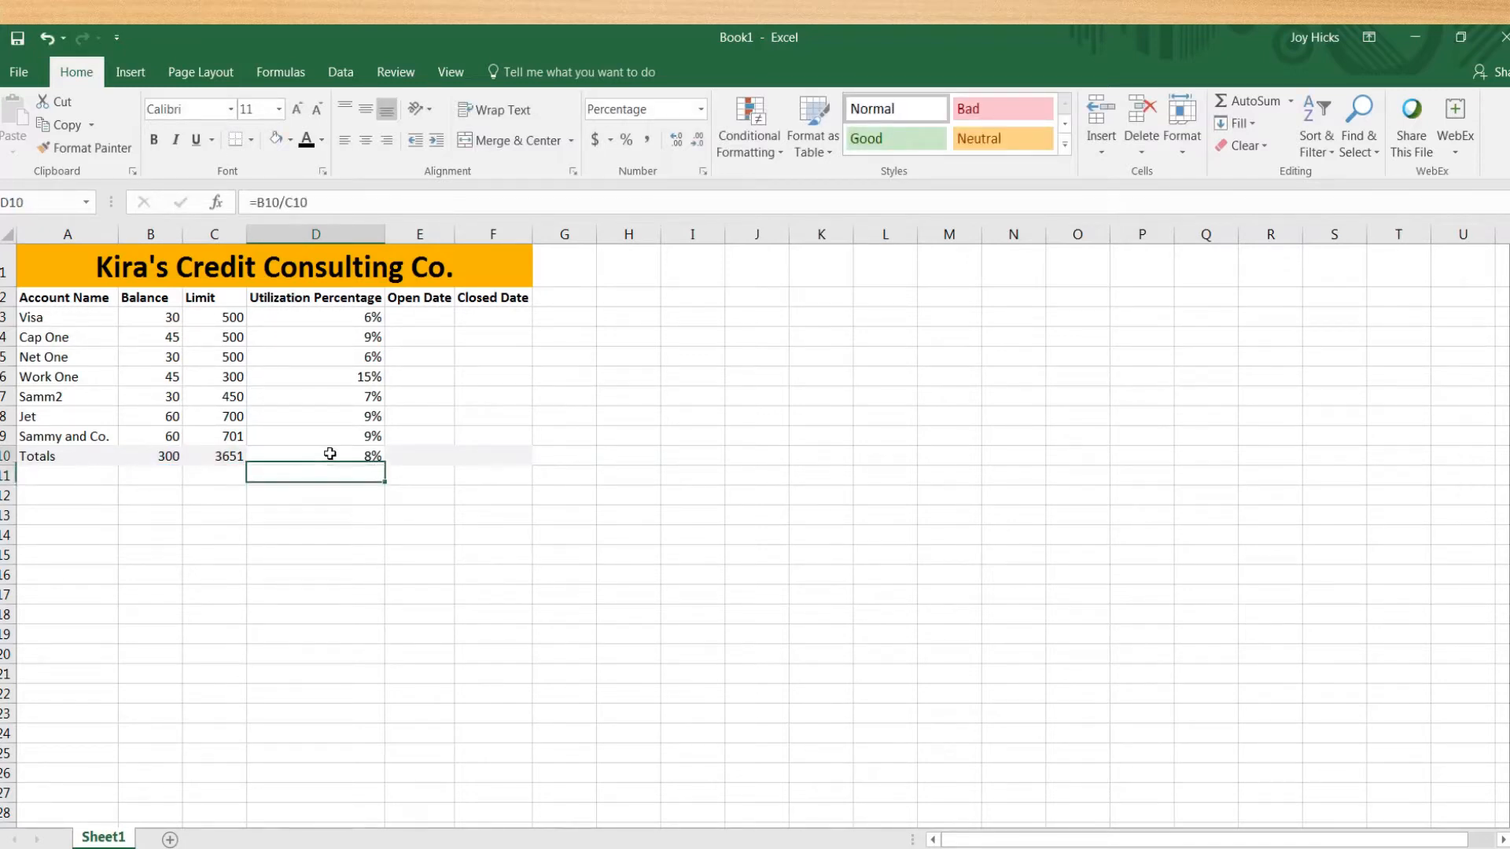
{"action": "left_click", "coordinate": [330, 454]}
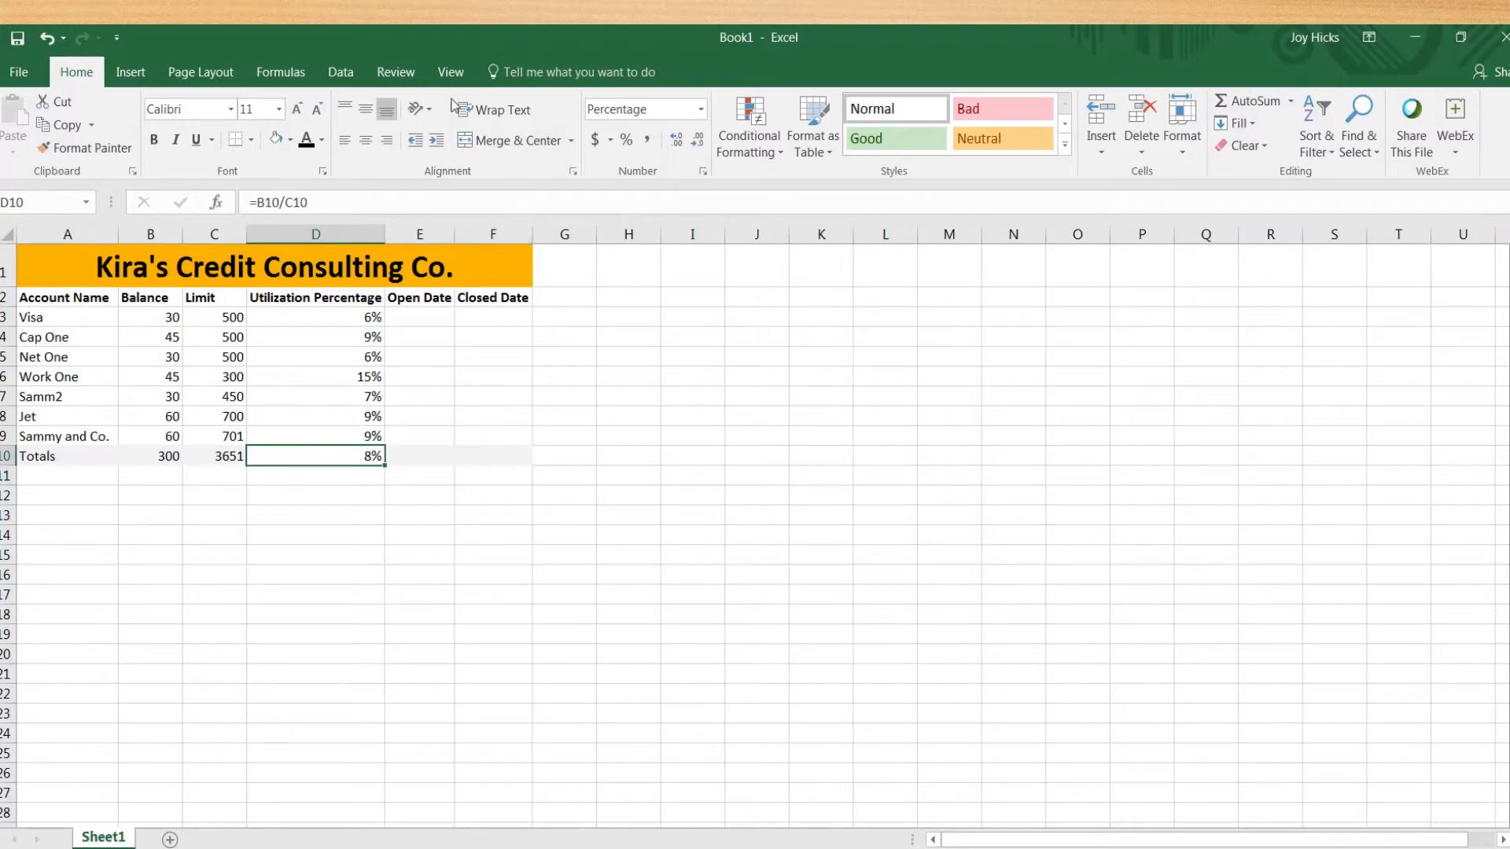
{"action": "left_click", "coordinate": [291, 141]}
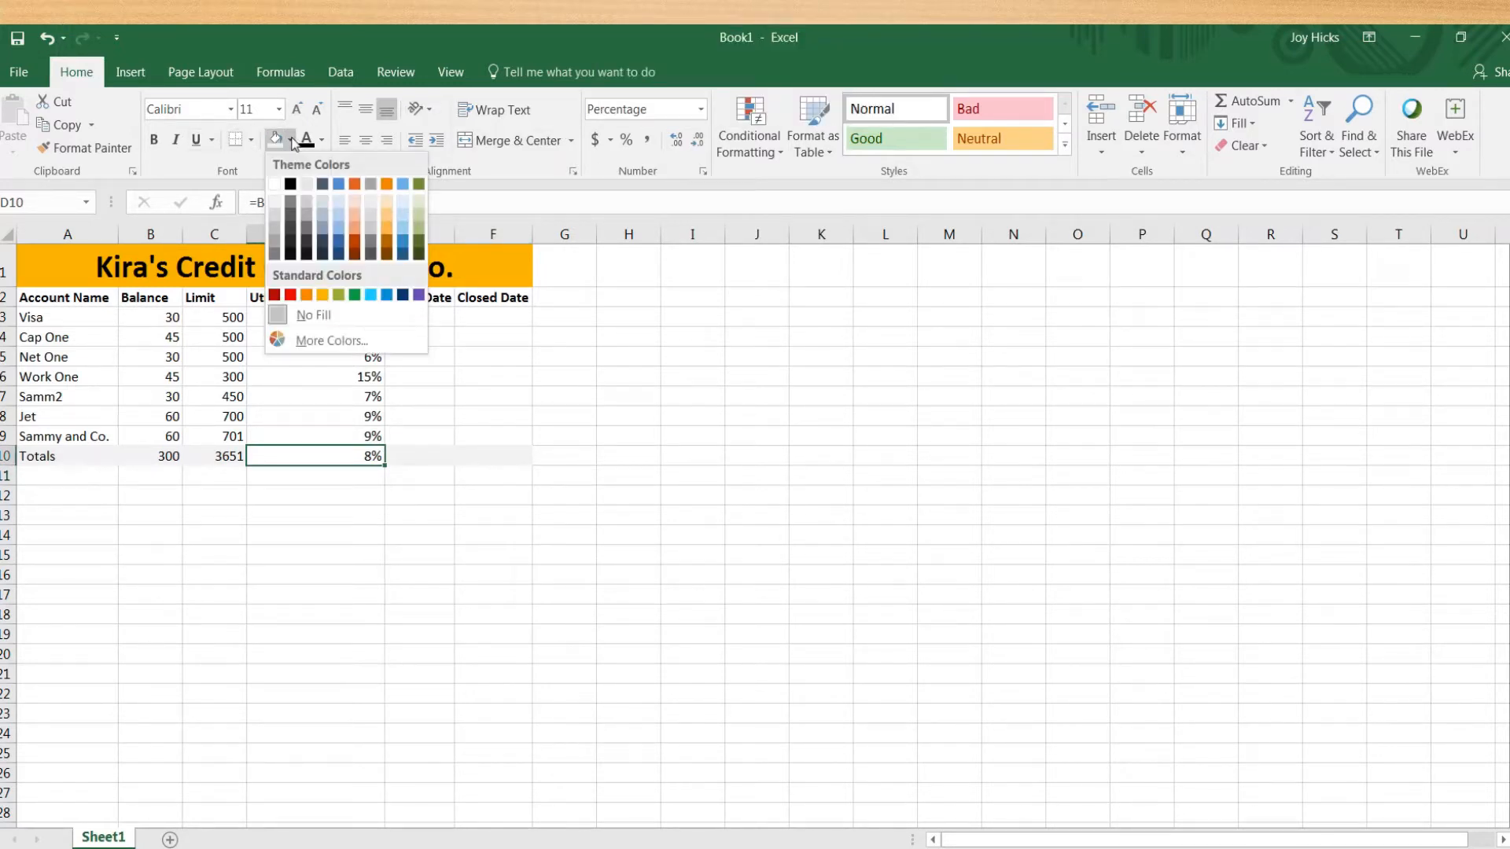
{"action": "left_click", "coordinate": [342, 294]}
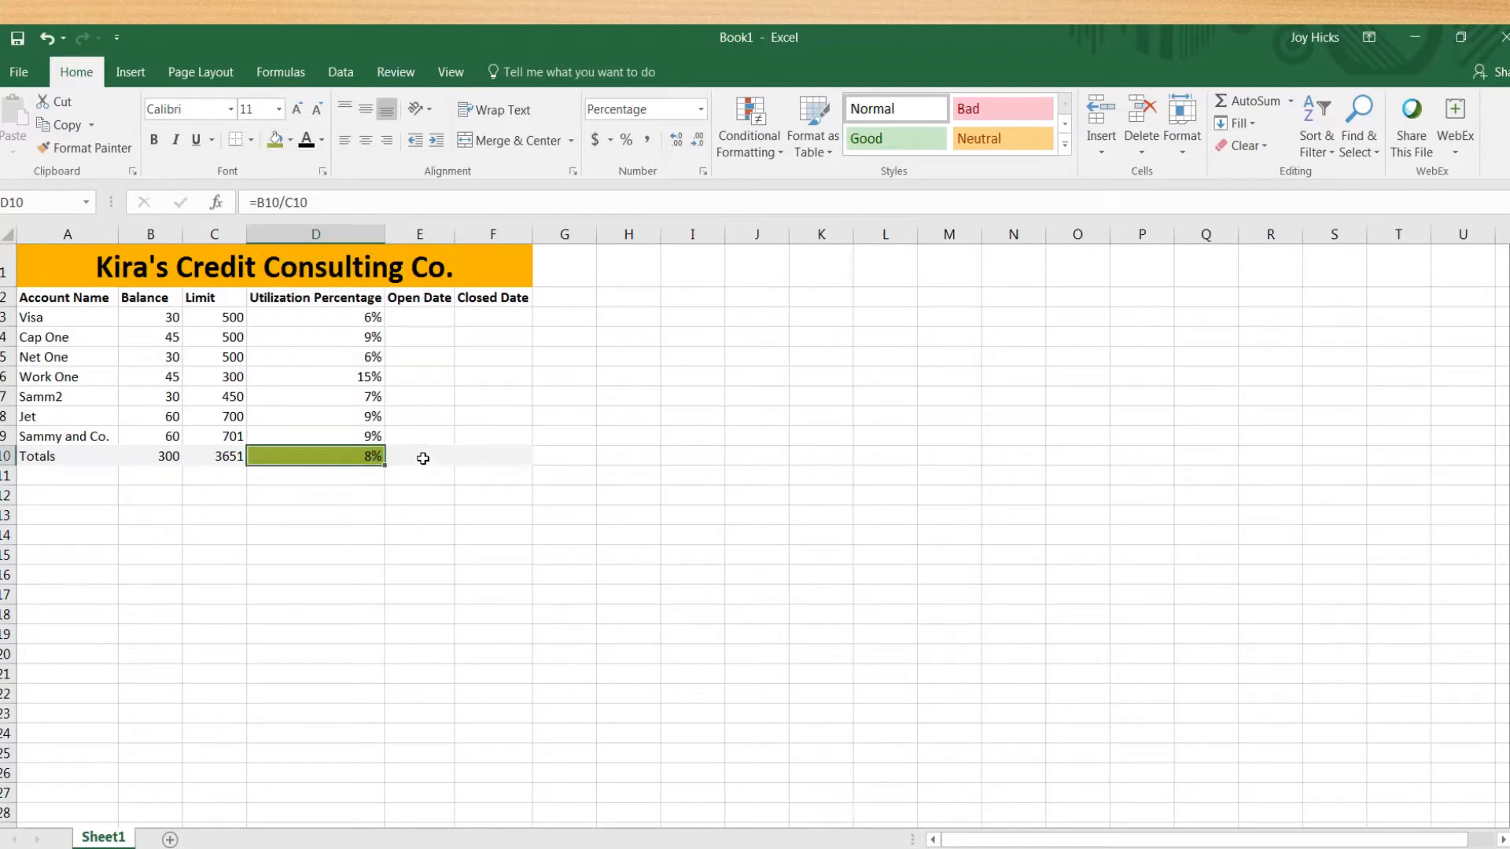
{"action": "left_click", "coordinate": [424, 459]}
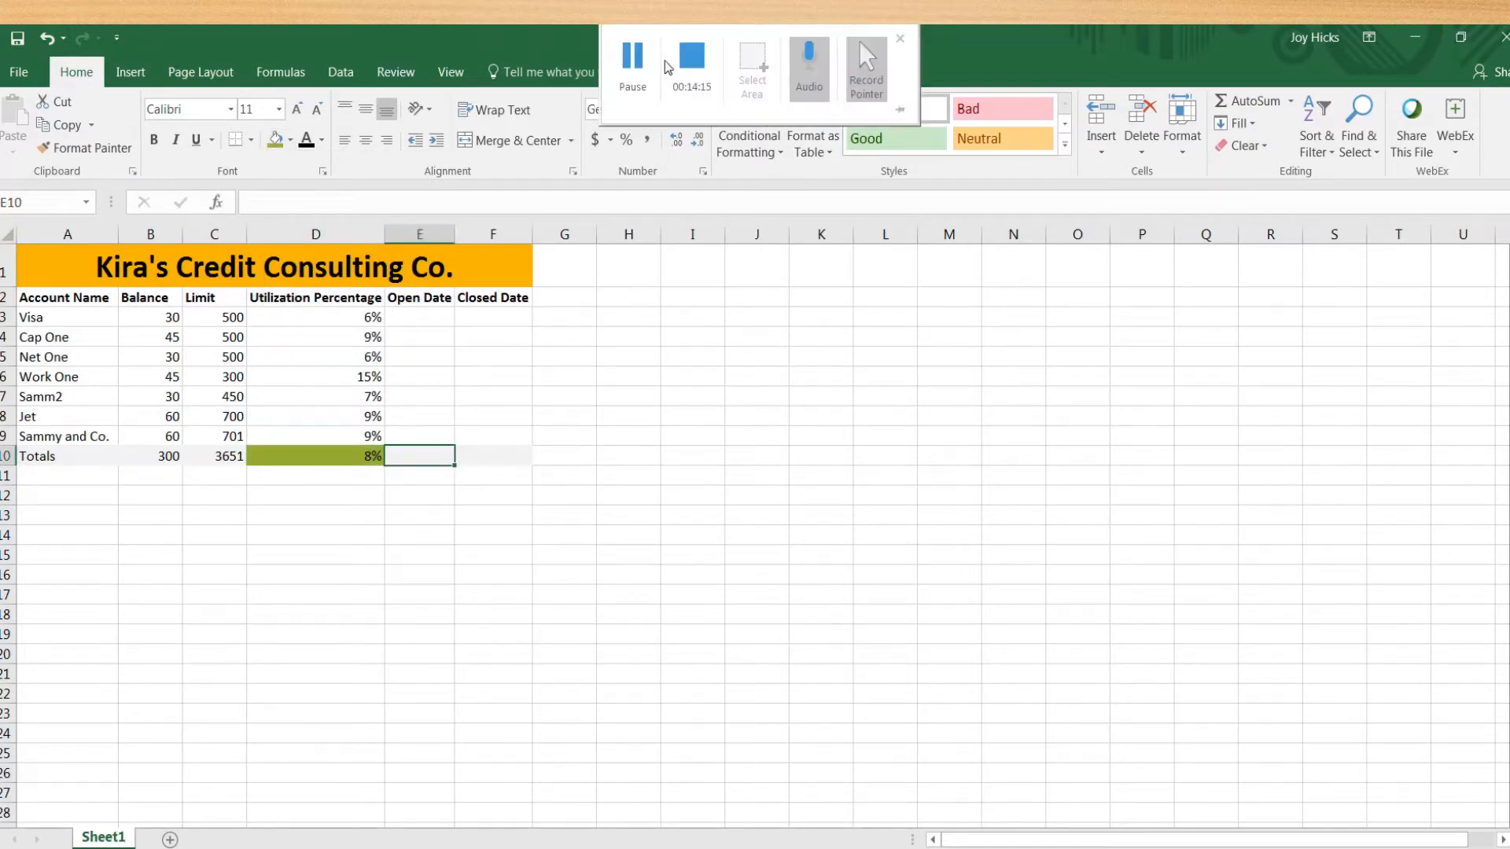
{"action": "left_click", "coordinate": [329, 458]}
{"action": "left_click", "coordinate": [291, 142]}
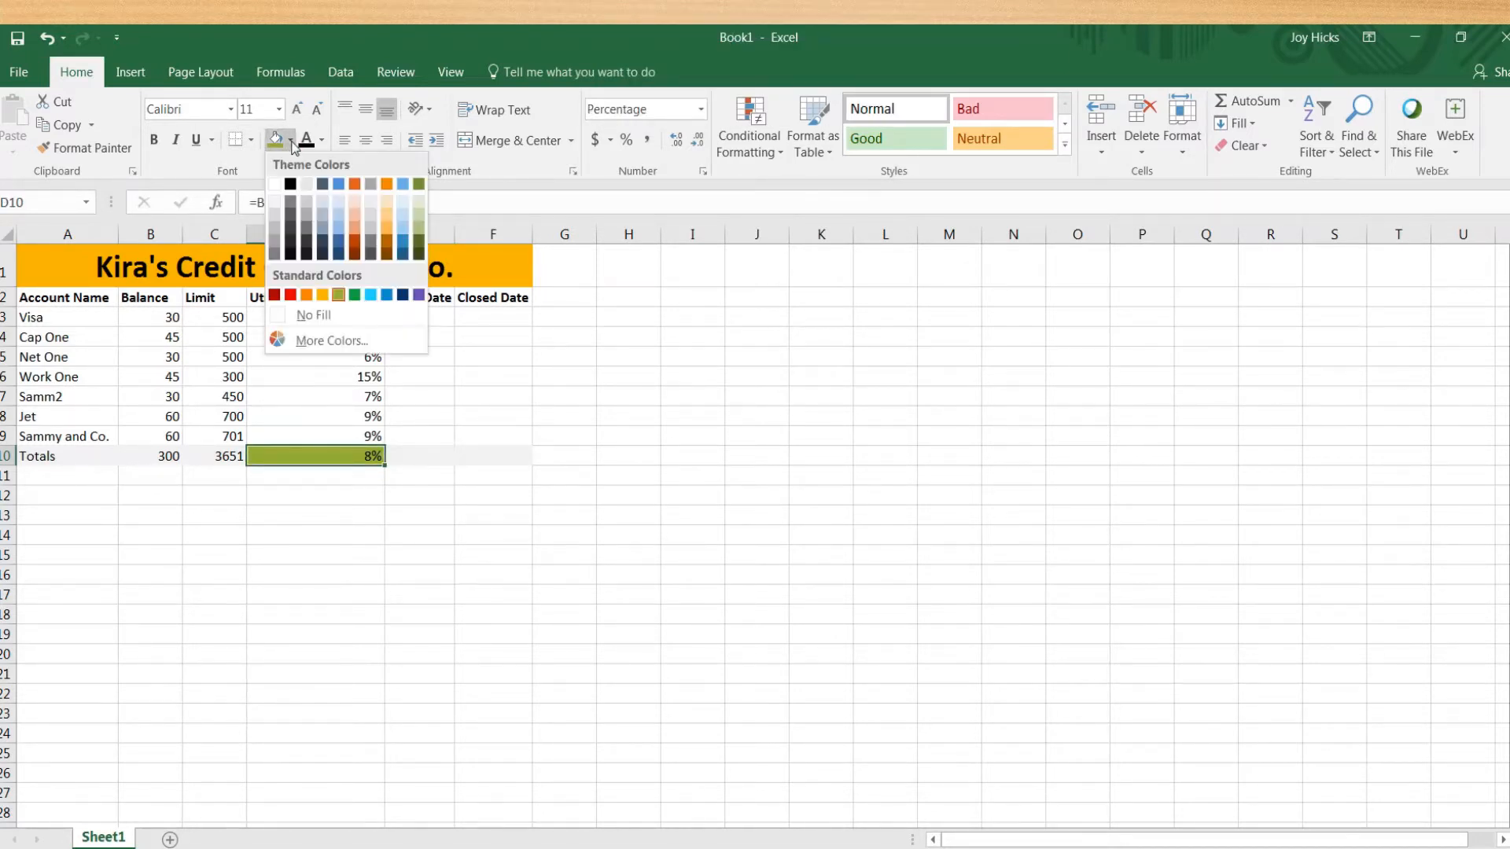
{"action": "left_click", "coordinate": [277, 315]}
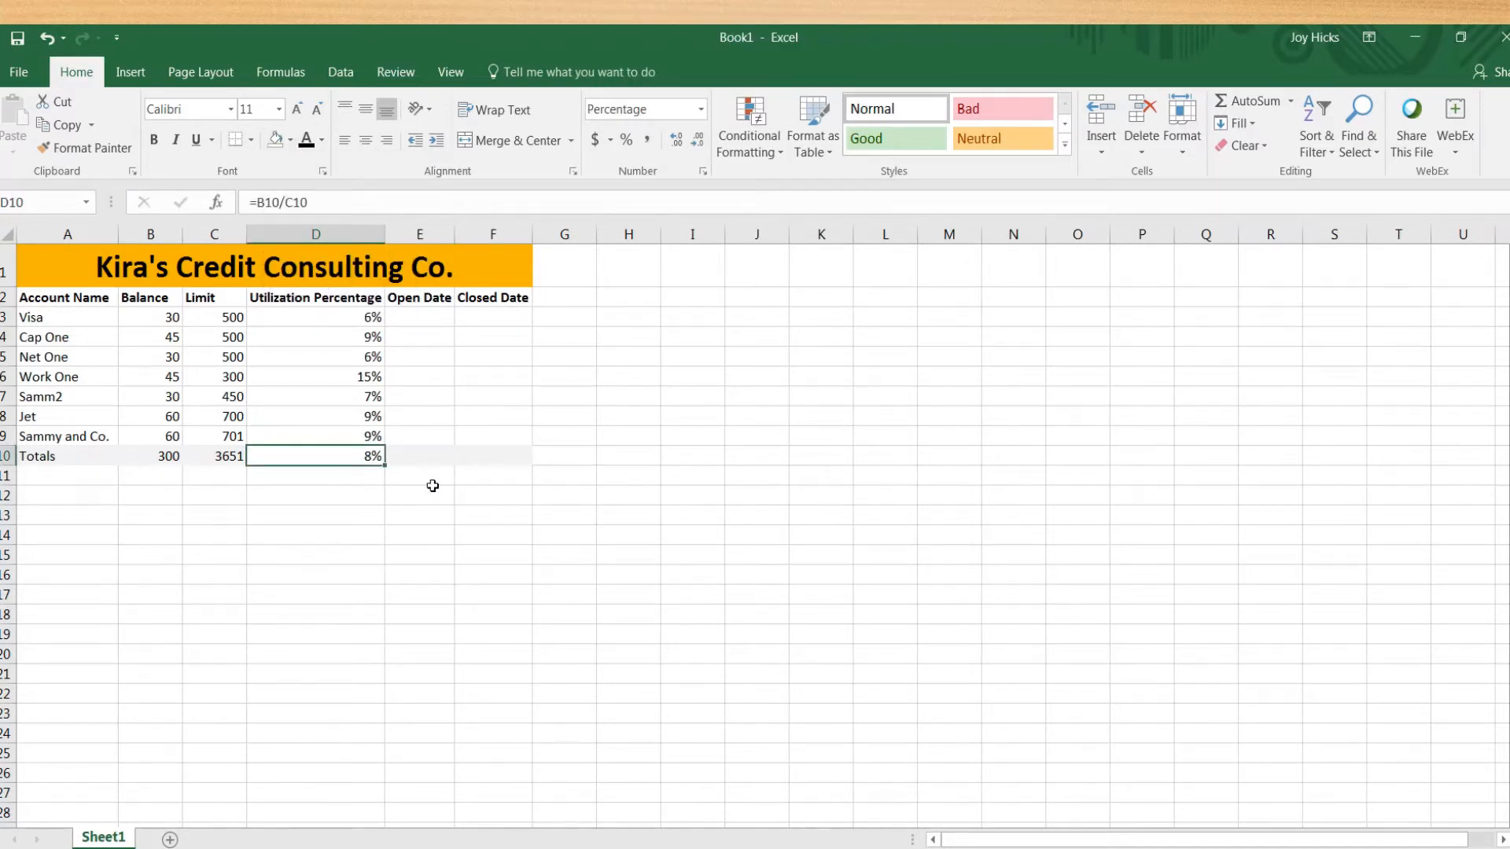
- Shade the Totals row's utilization cell D10 light gray to match the rest of the row
{"action": "left_click", "coordinate": [419, 455]}
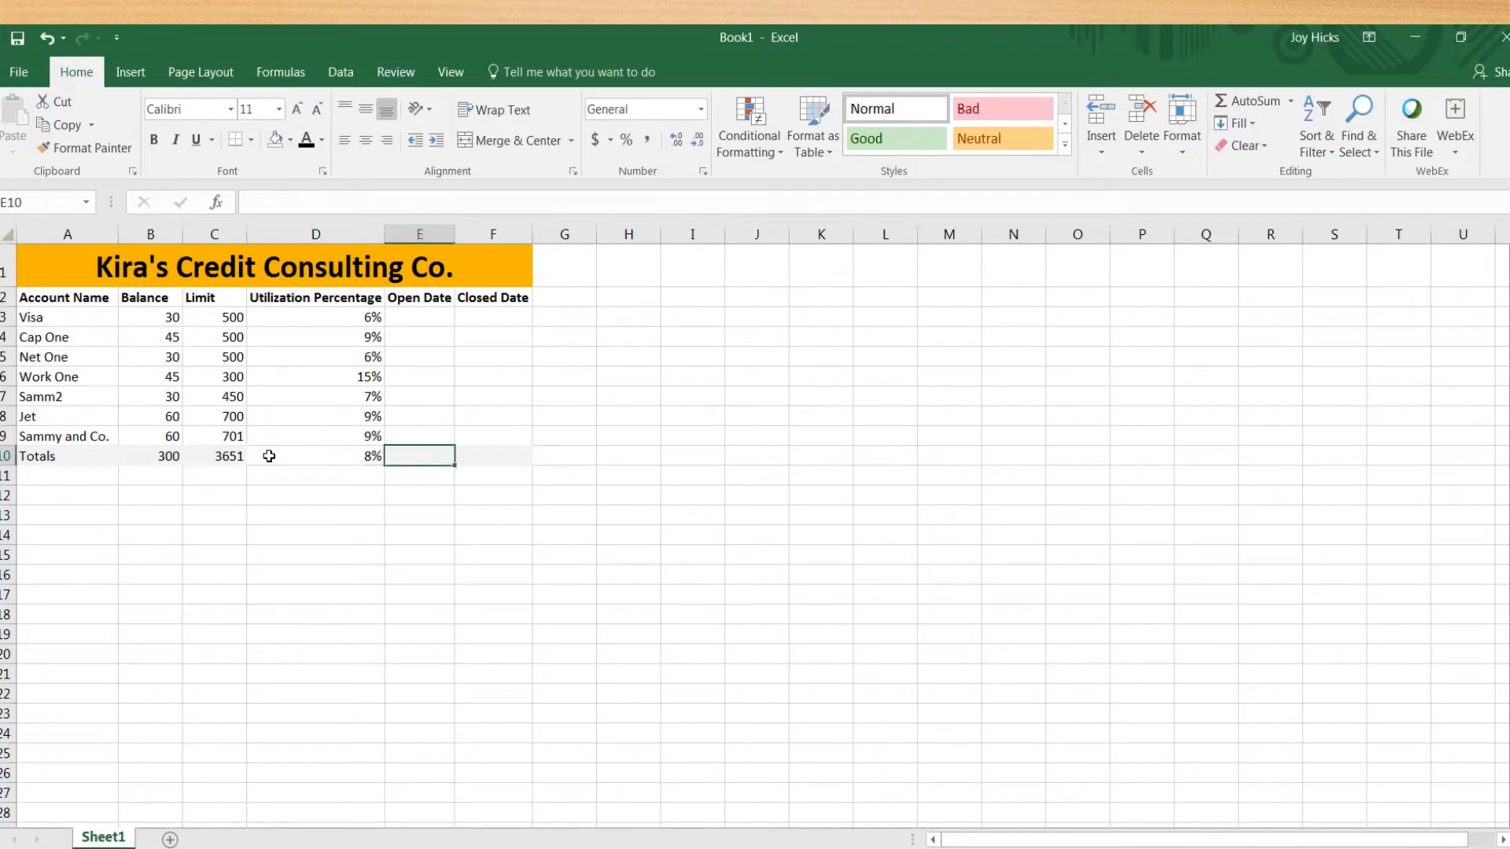
{"action": "left_click", "coordinate": [316, 457]}
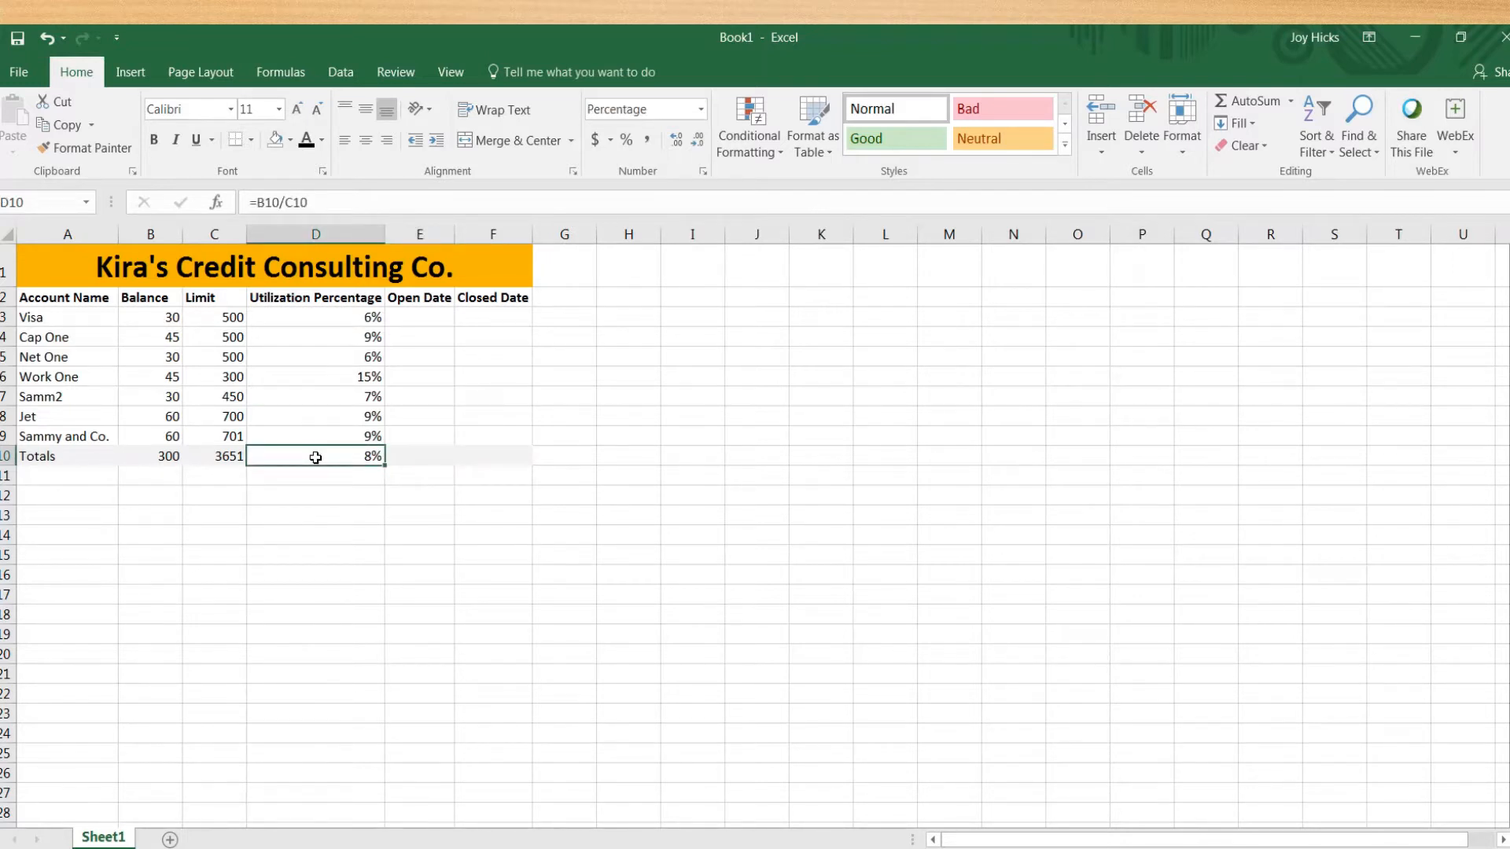
{"action": "left_click", "coordinate": [290, 140]}
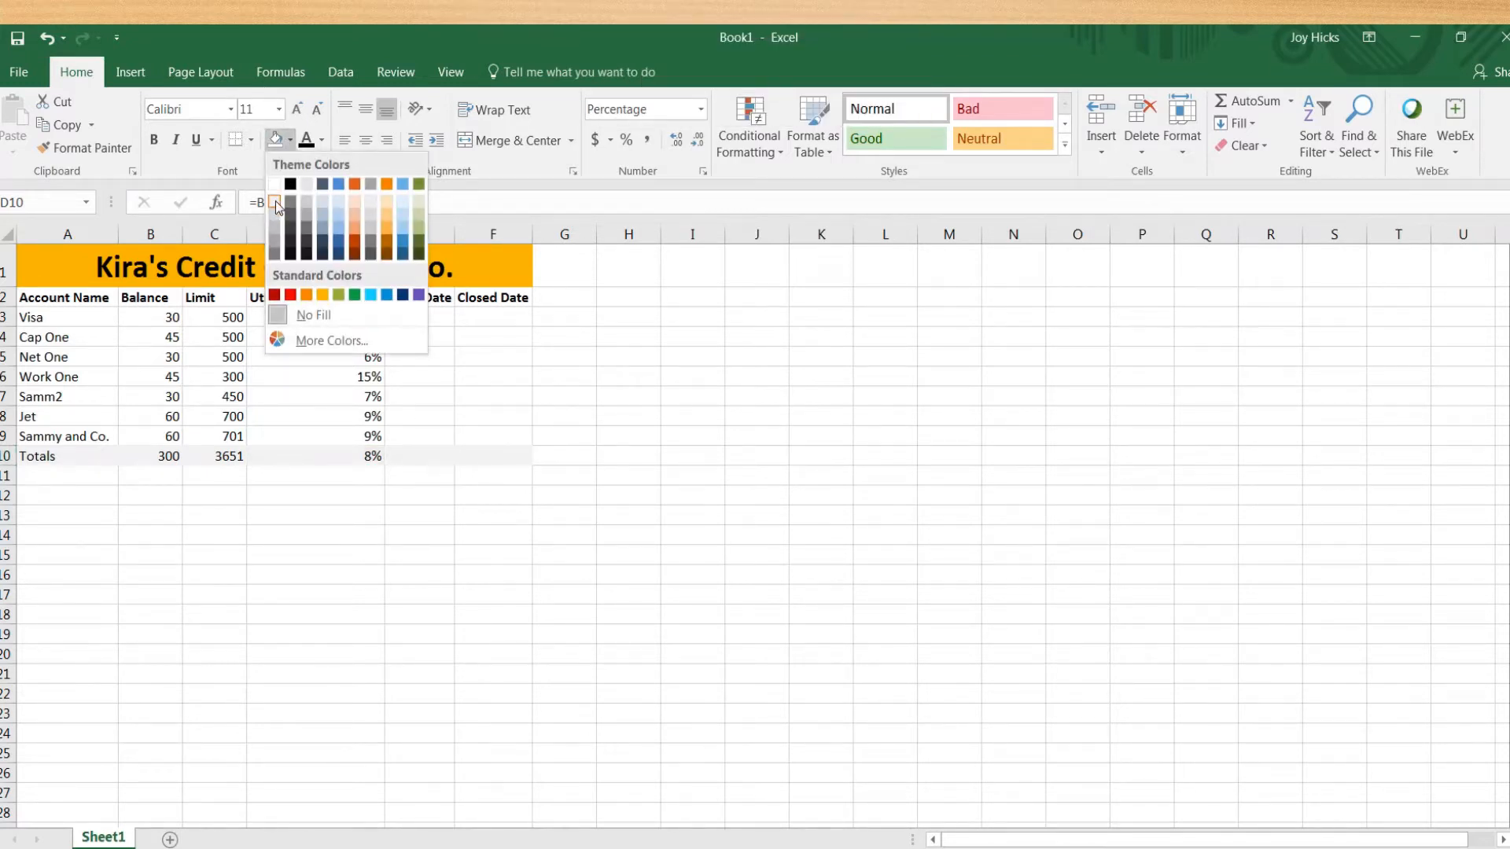
{"action": "left_click", "coordinate": [276, 200]}
{"action": "left_click", "coordinate": [443, 452]}
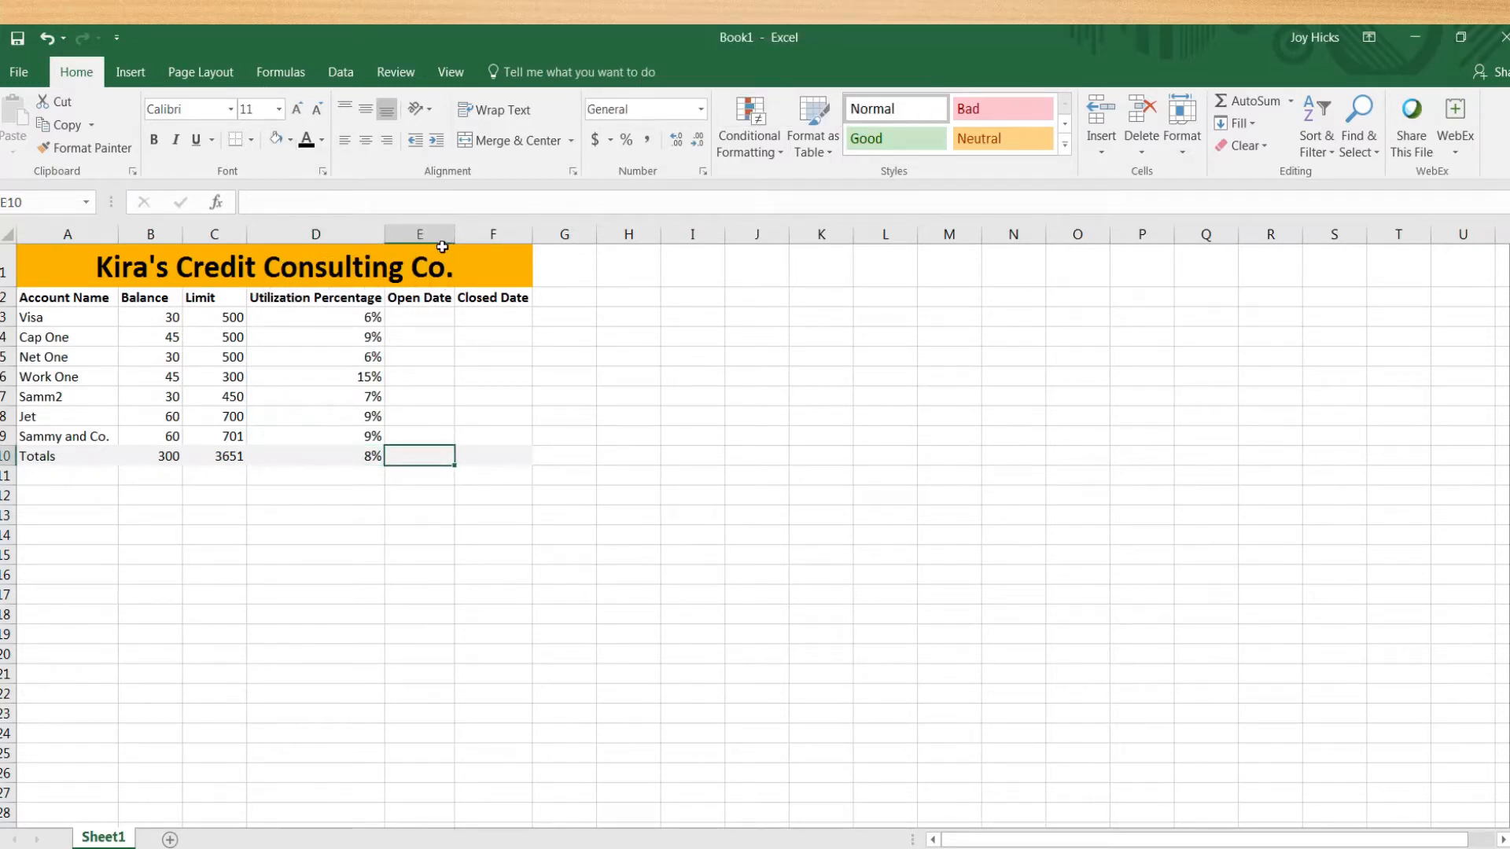
- Enter the open date 1/1/2010 for Visa in E3 and fill the date series down through E9
{"action": "left_click", "coordinate": [427, 313]}
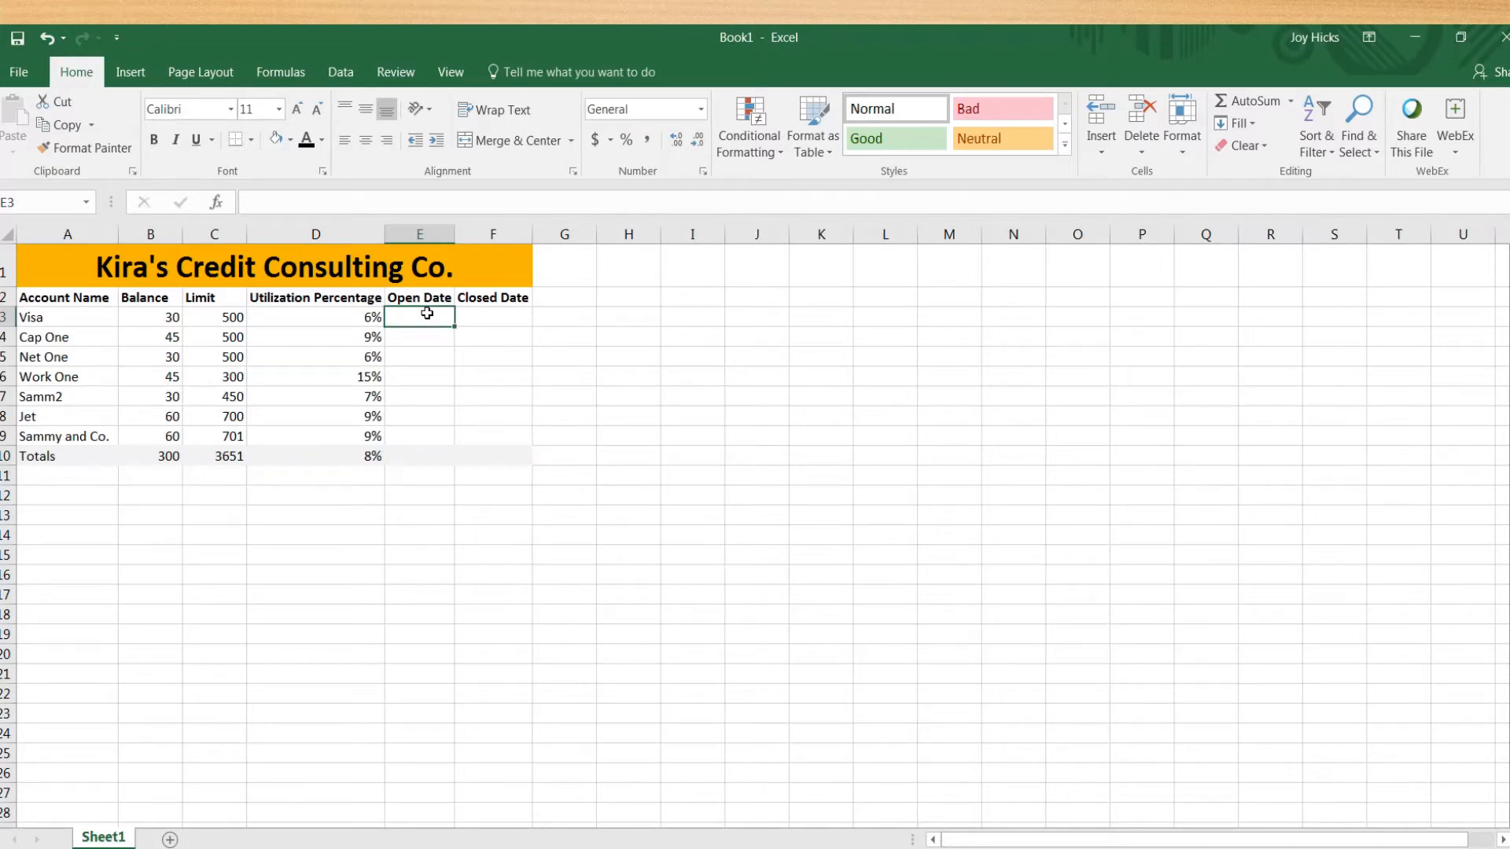
{"action": "type", "text": "1/1/20"}
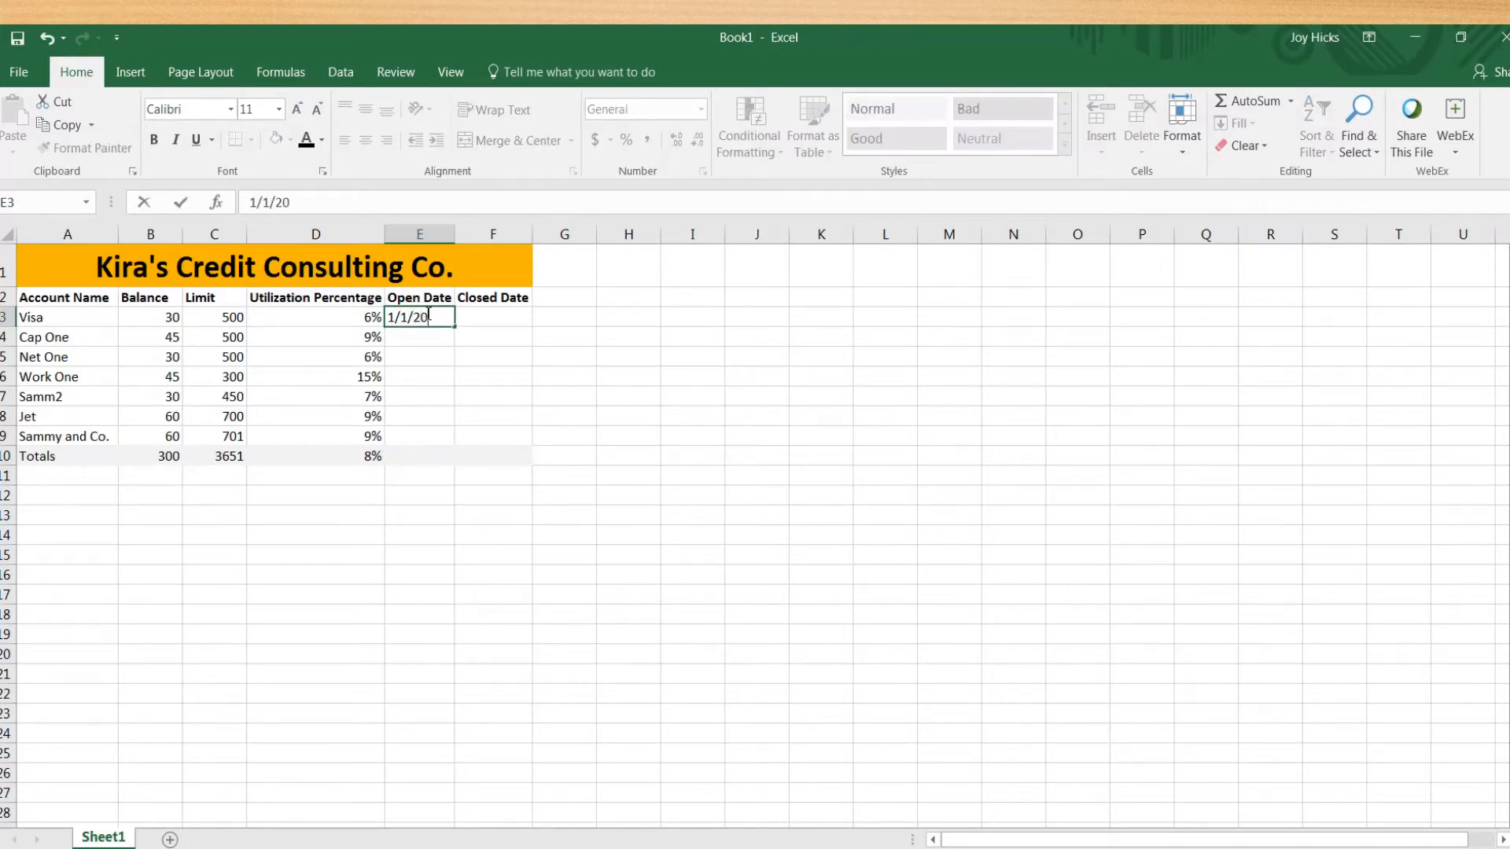
{"action": "type", "text": "10"}
{"action": "left_click_drag", "start_coordinate": [457, 328], "coordinate": [462, 442]}
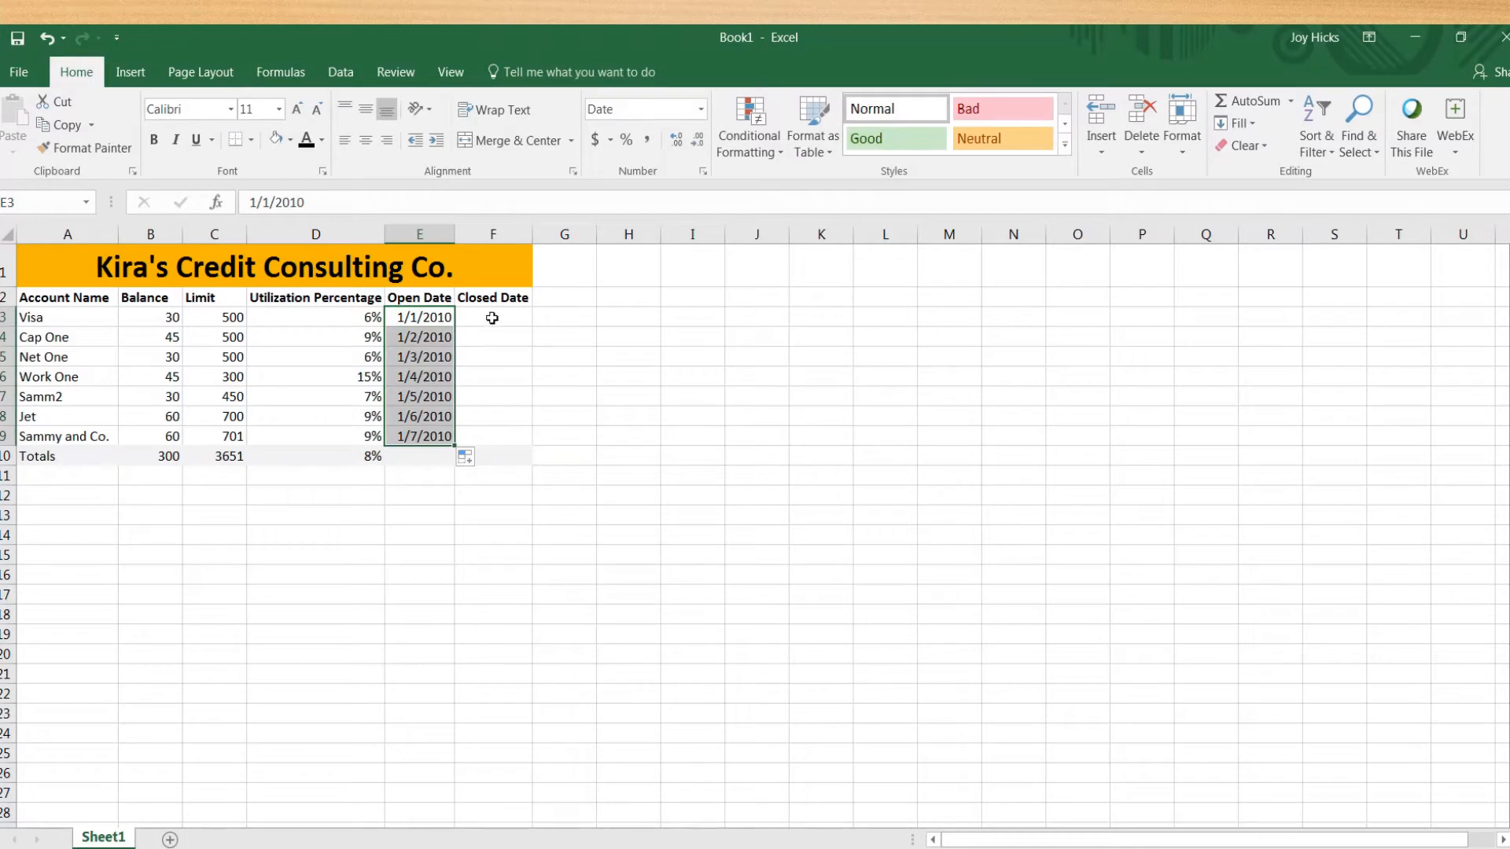
- Enter N/A as the Totals row's Open Date in E10
{"action": "left_click", "coordinate": [493, 318]}
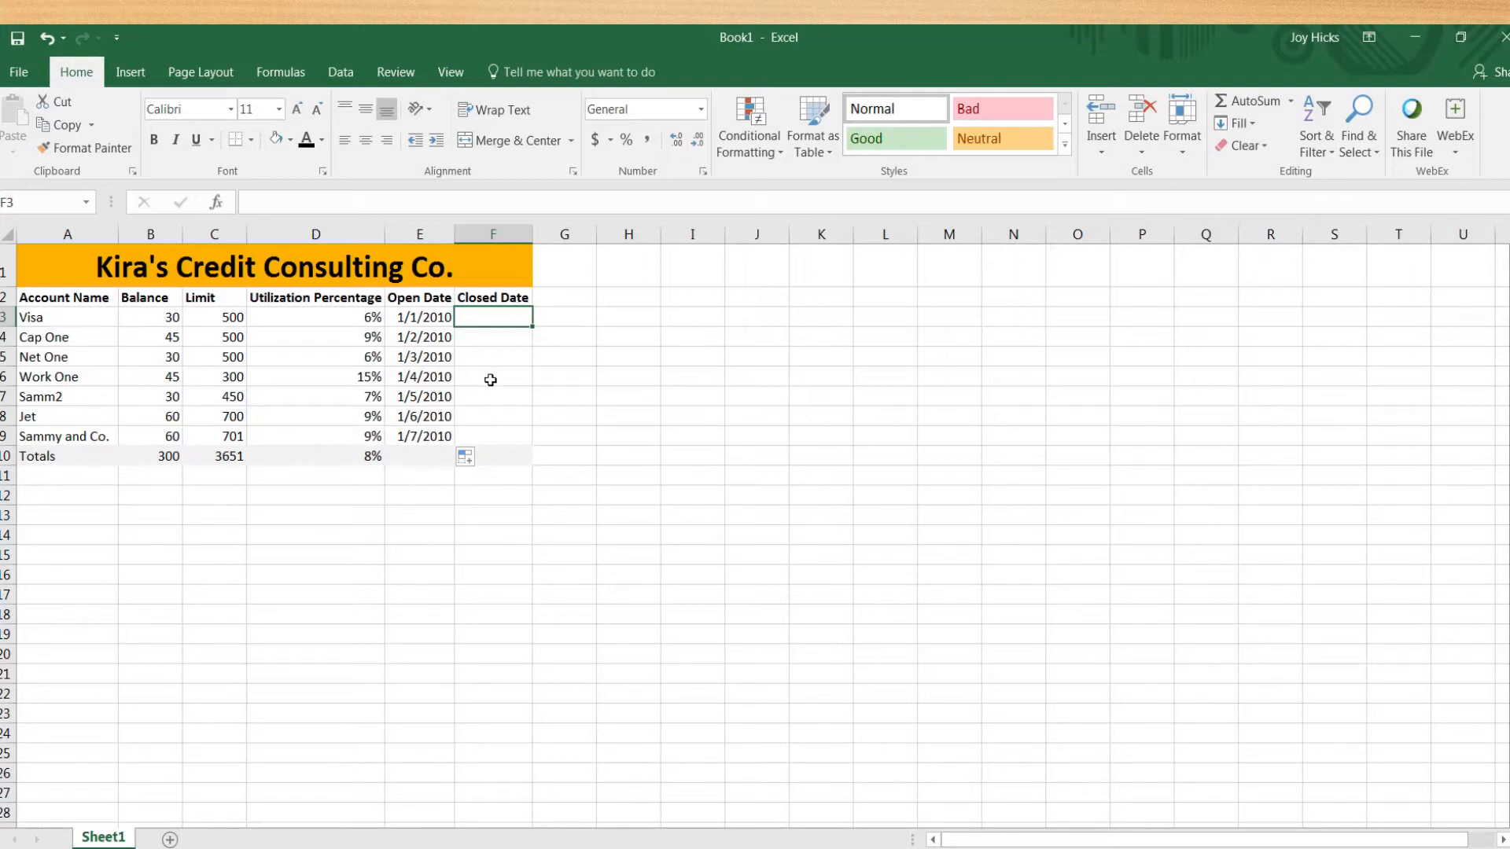
{"action": "left_click", "coordinate": [401, 459]}
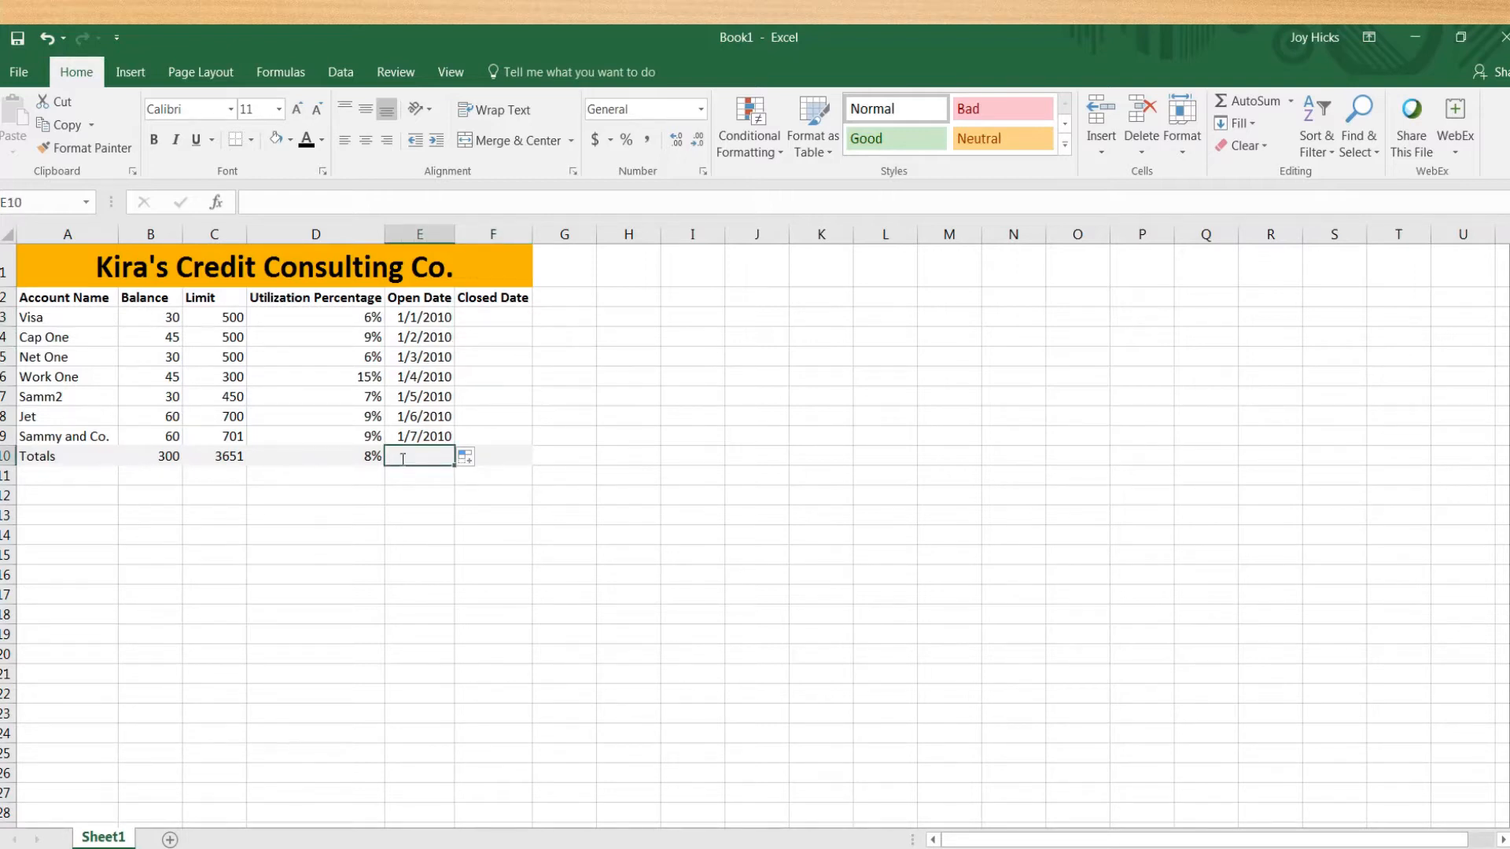
{"action": "type", "text": "N/"}
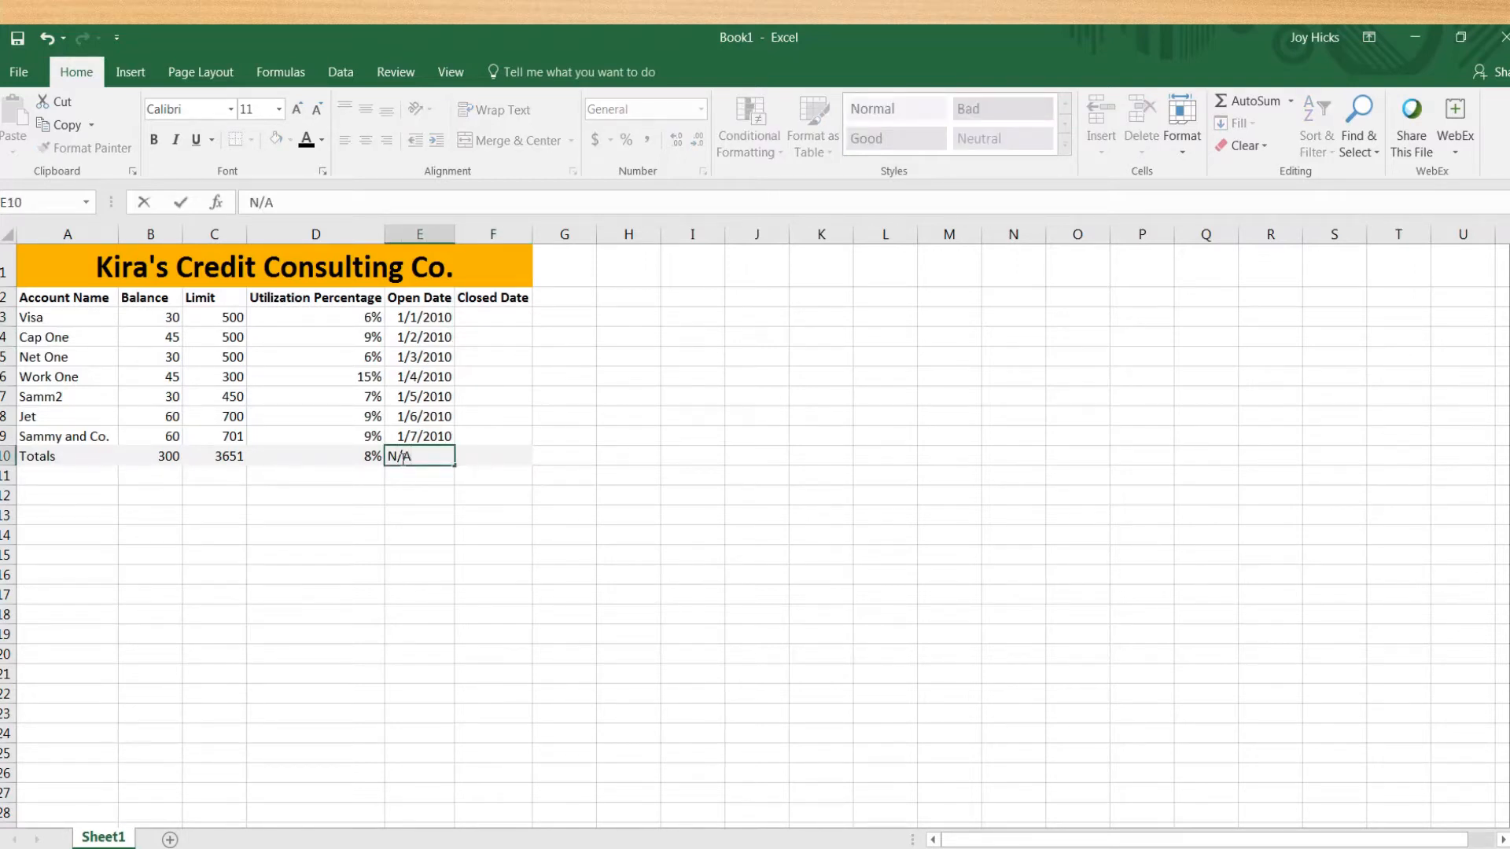
{"action": "type", "text": "A"}
- Enter N/A as Visa's Closed Date in F3 and fill it down through the Totals row in F10
{"action": "left_click", "coordinate": [491, 316]}
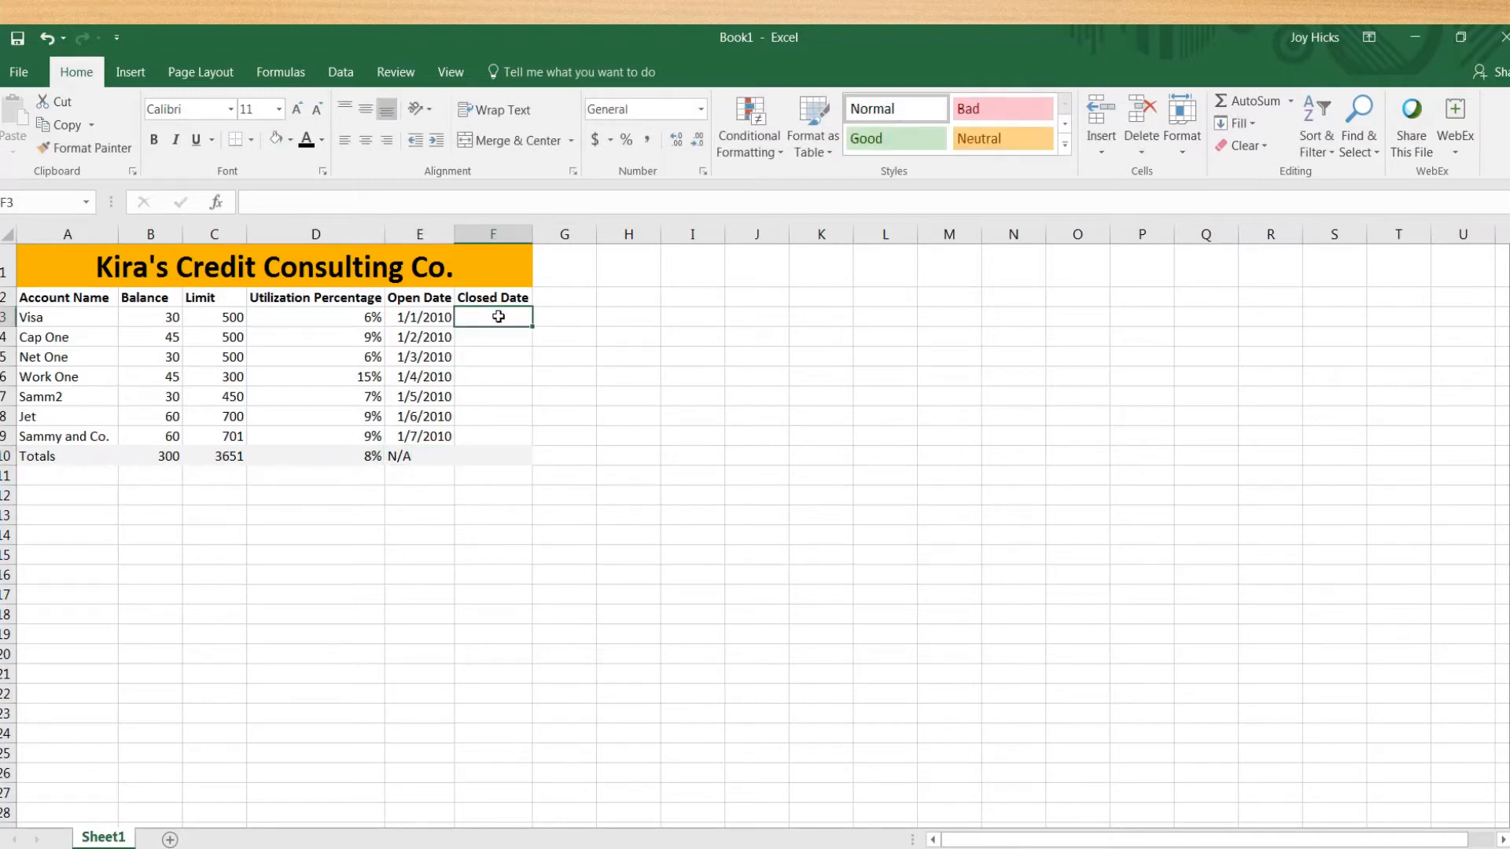
{"action": "type", "text": "N/a"}
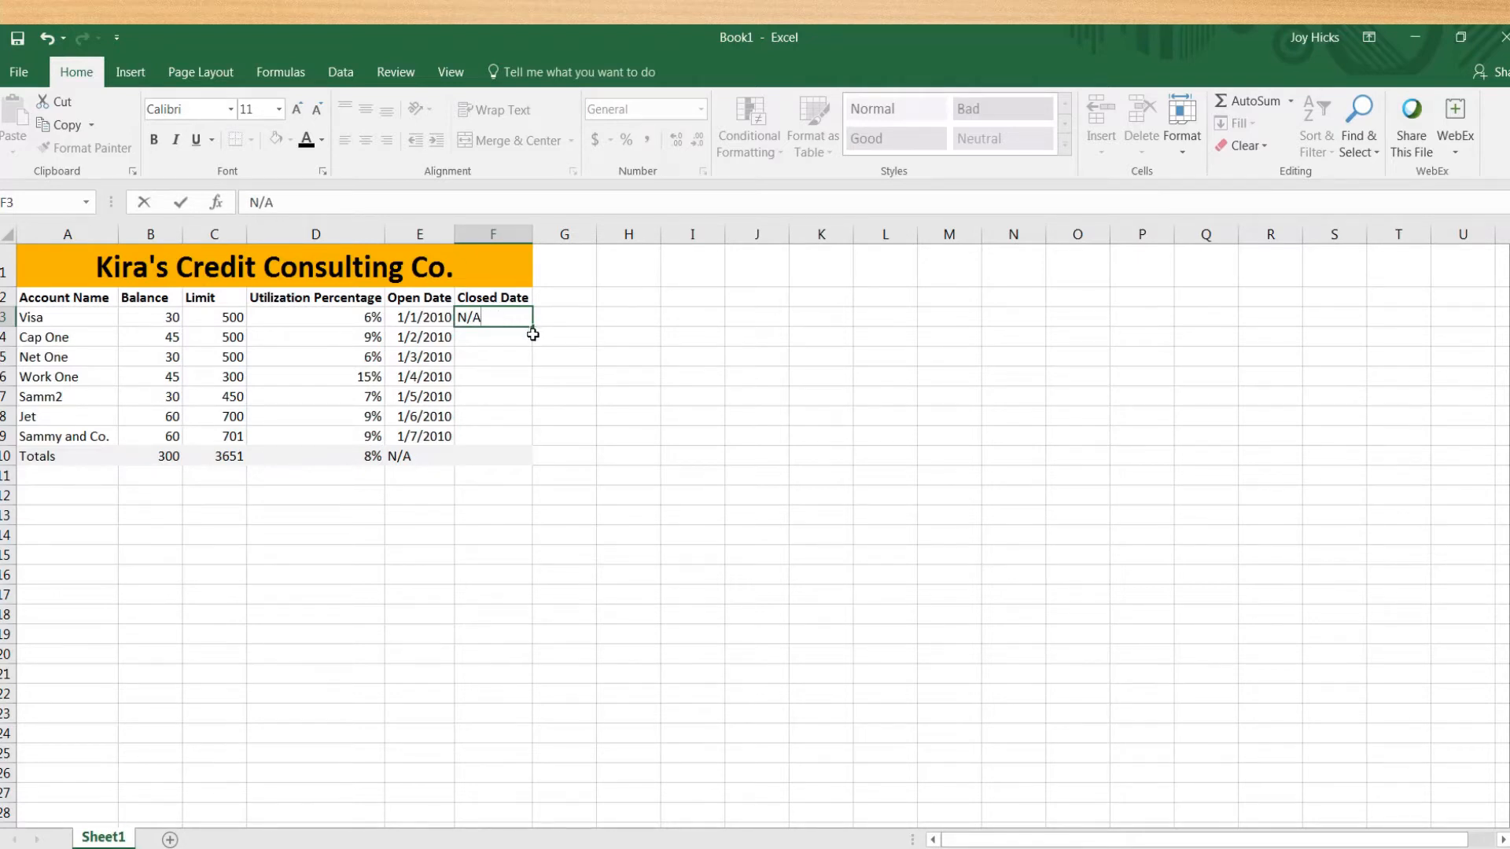
{"action": "left_click_drag", "start_coordinate": [534, 328], "coordinate": [528, 459]}
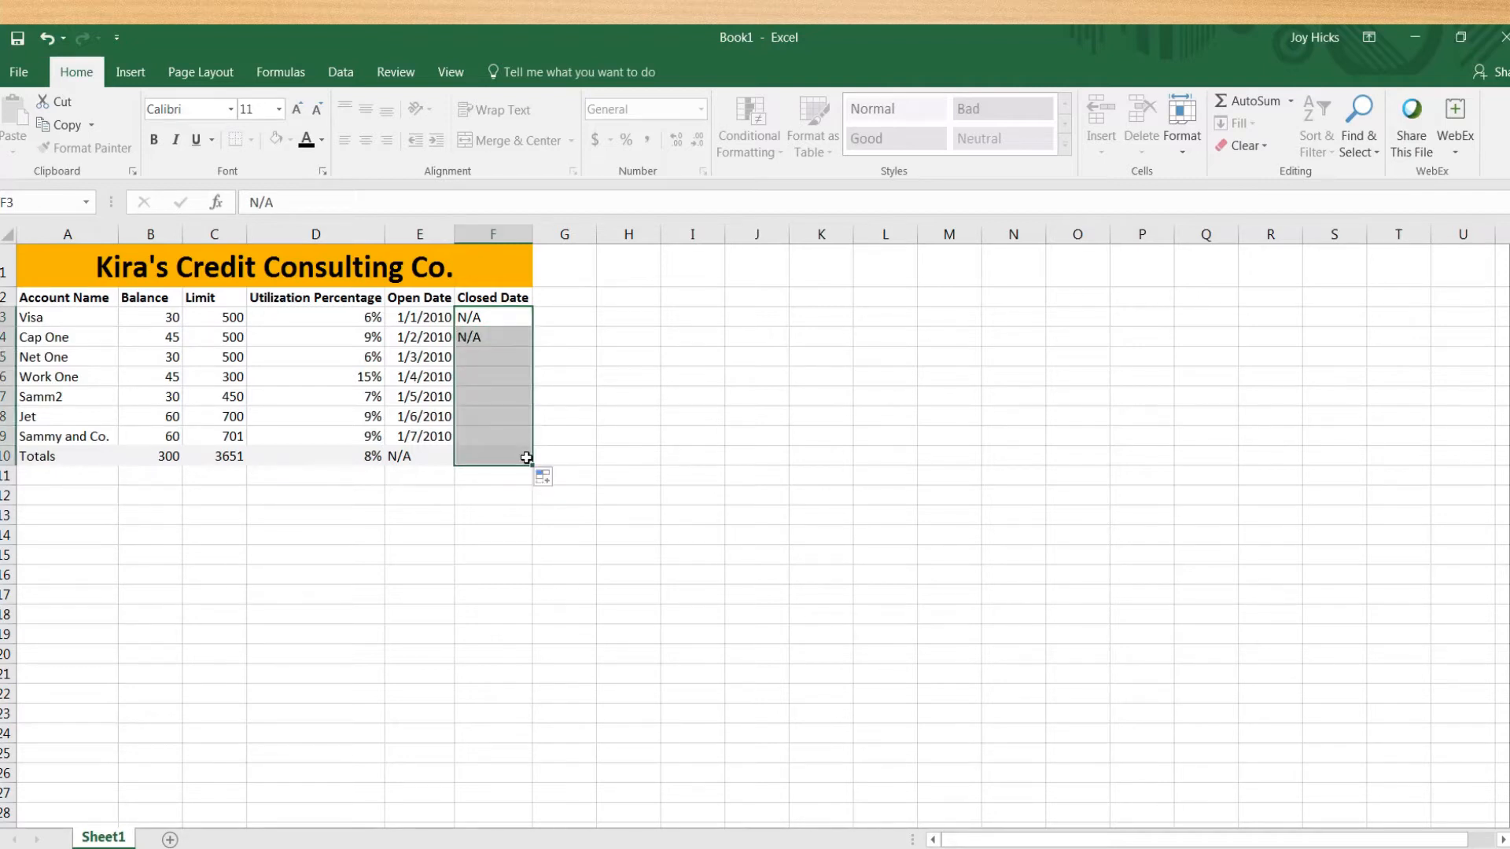
{"action": "left_click", "coordinate": [488, 494]}
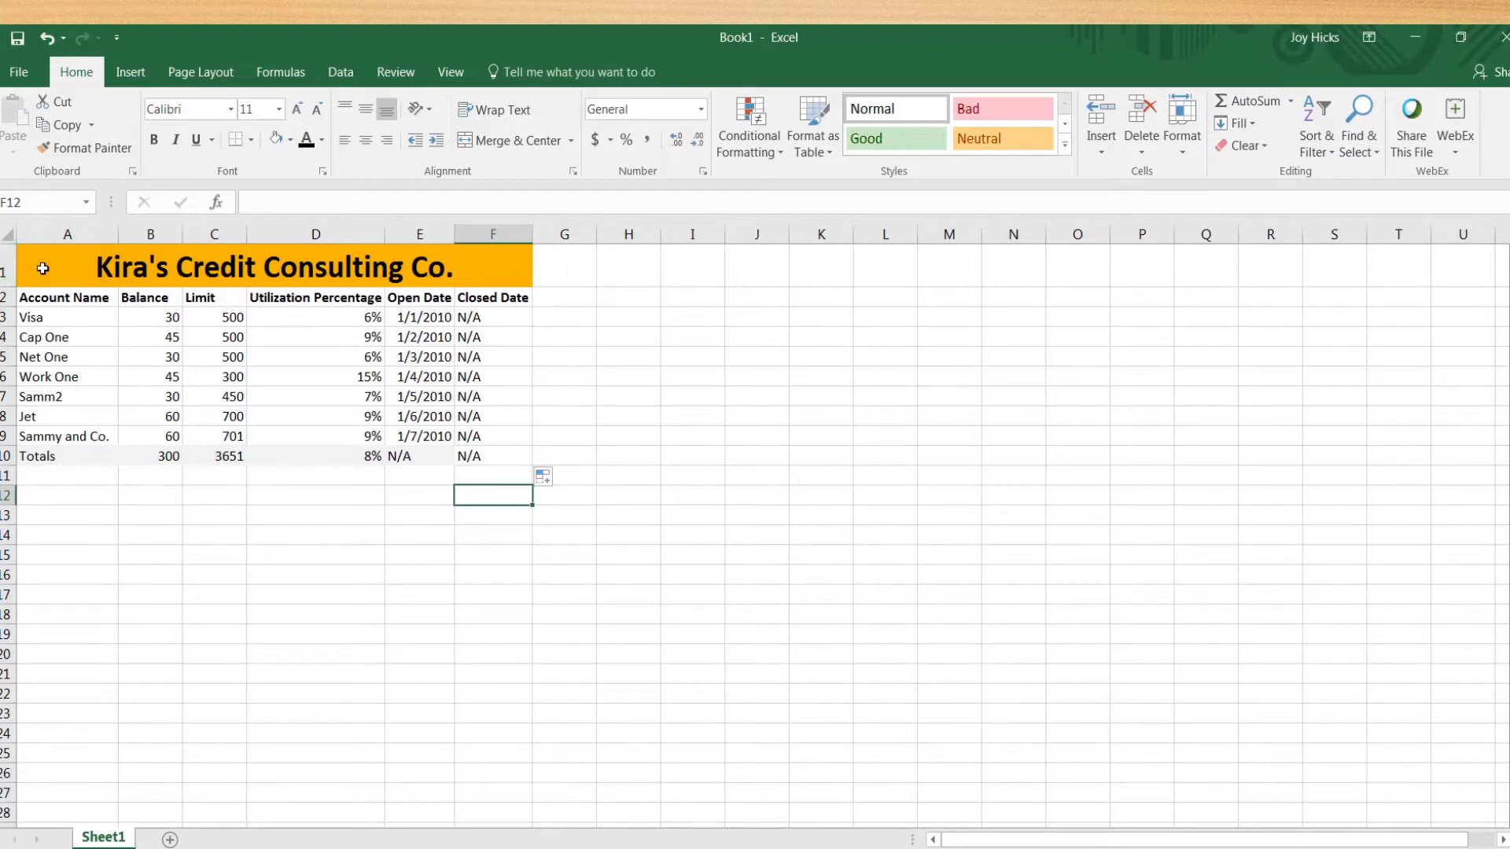
- Show the sheet's formulas in the cells to review them, and return to the normal value display
{"action": "left_click", "coordinate": [378, 540]}
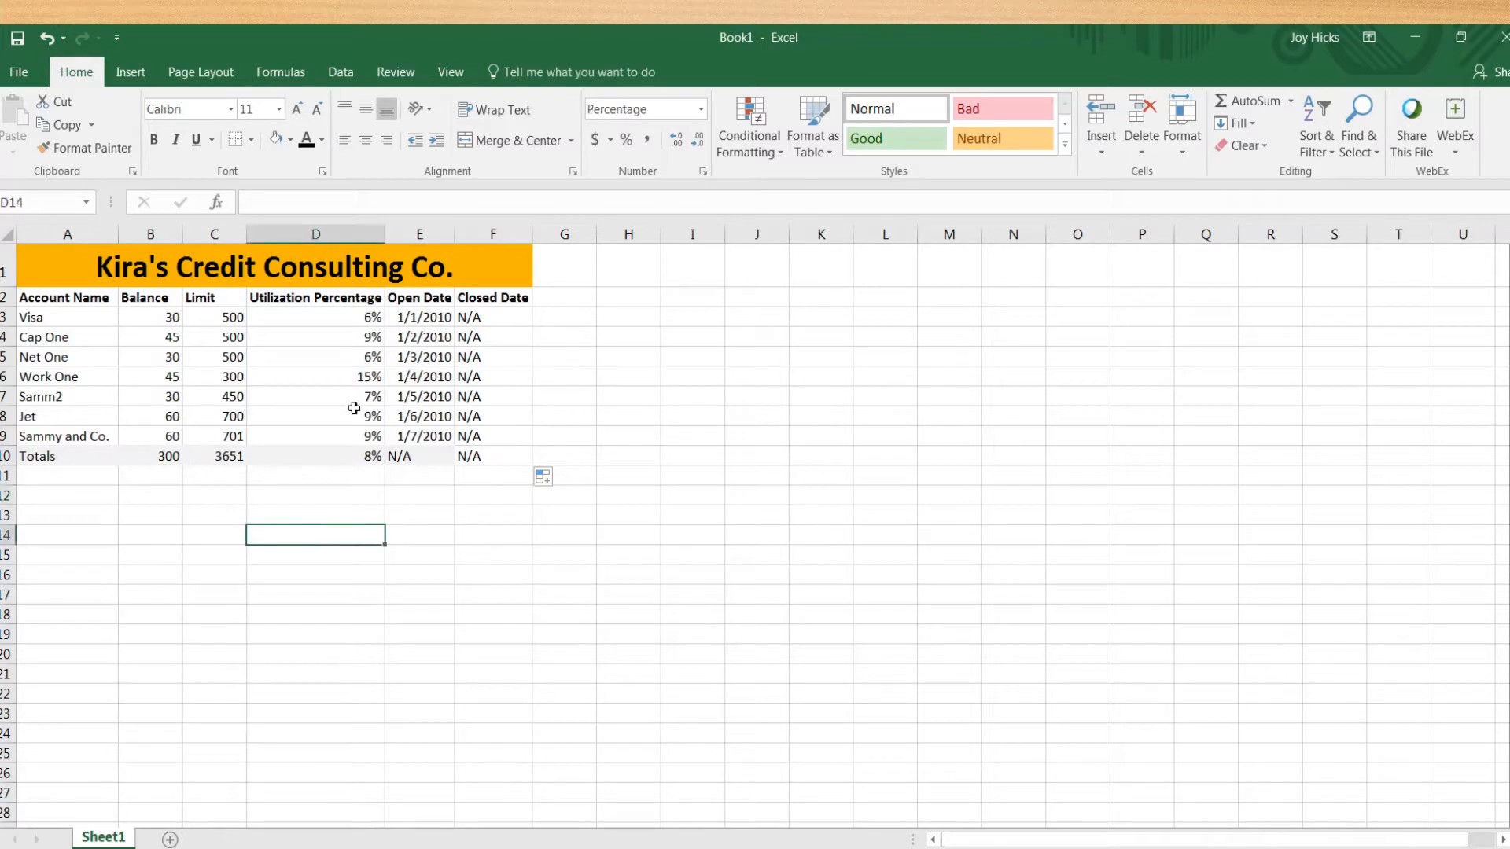
{"action": "left_click", "coordinate": [279, 75]}
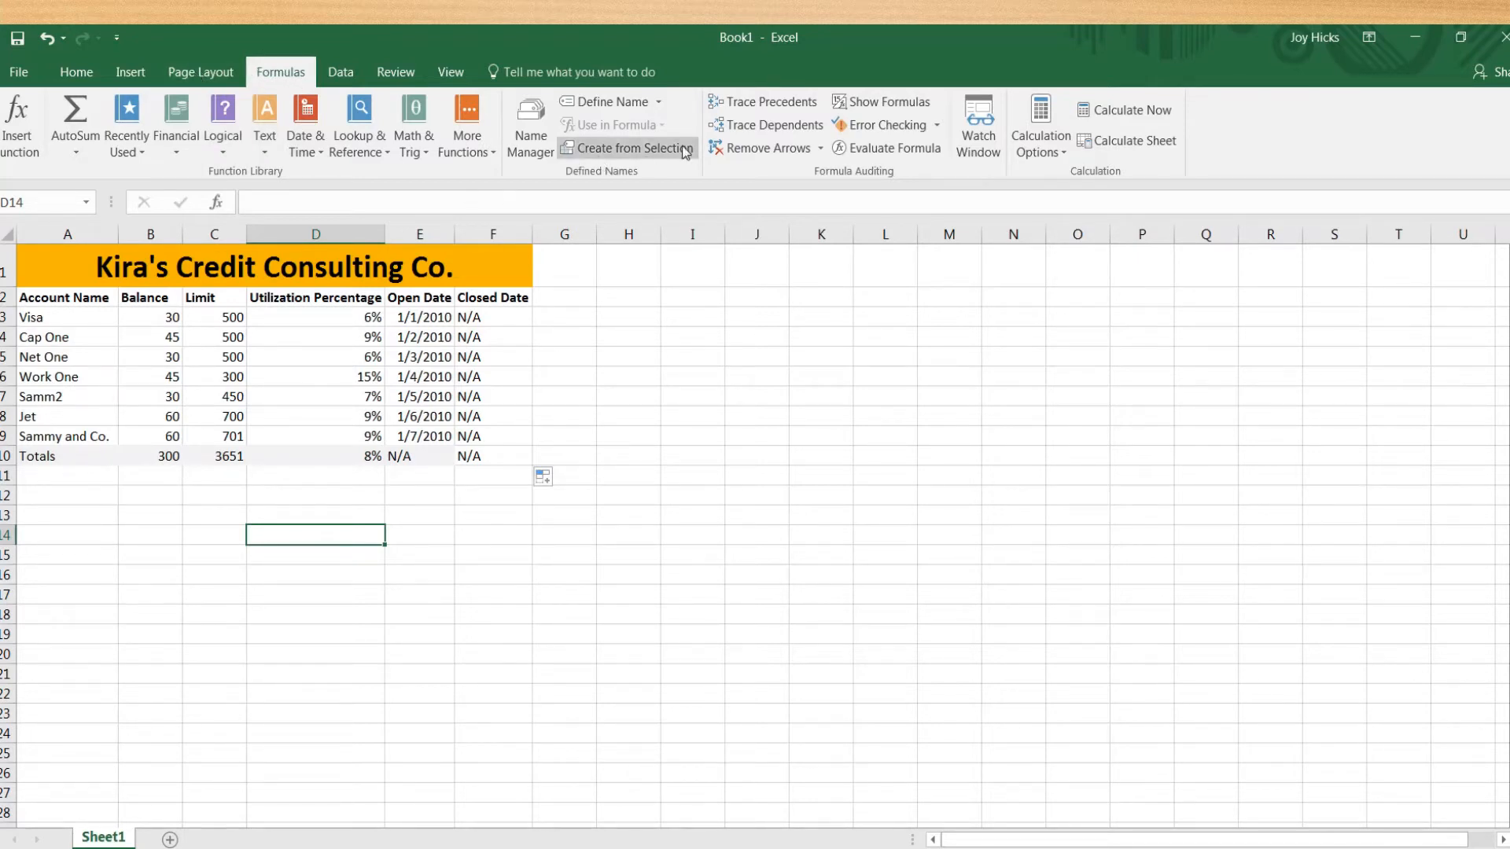
{"action": "left_click", "coordinate": [868, 108]}
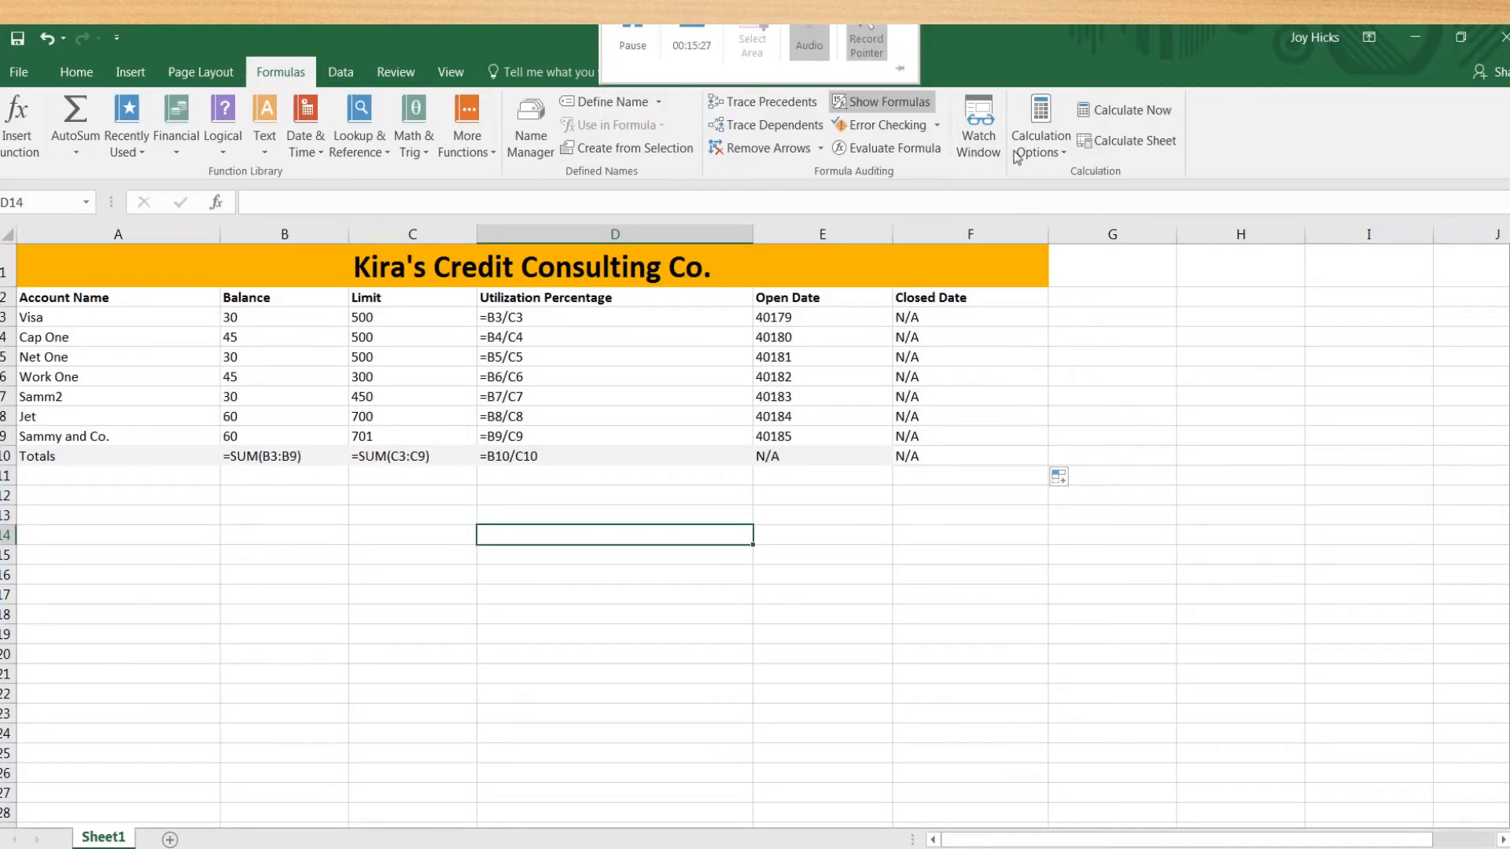
{"action": "left_click", "coordinate": [881, 96]}
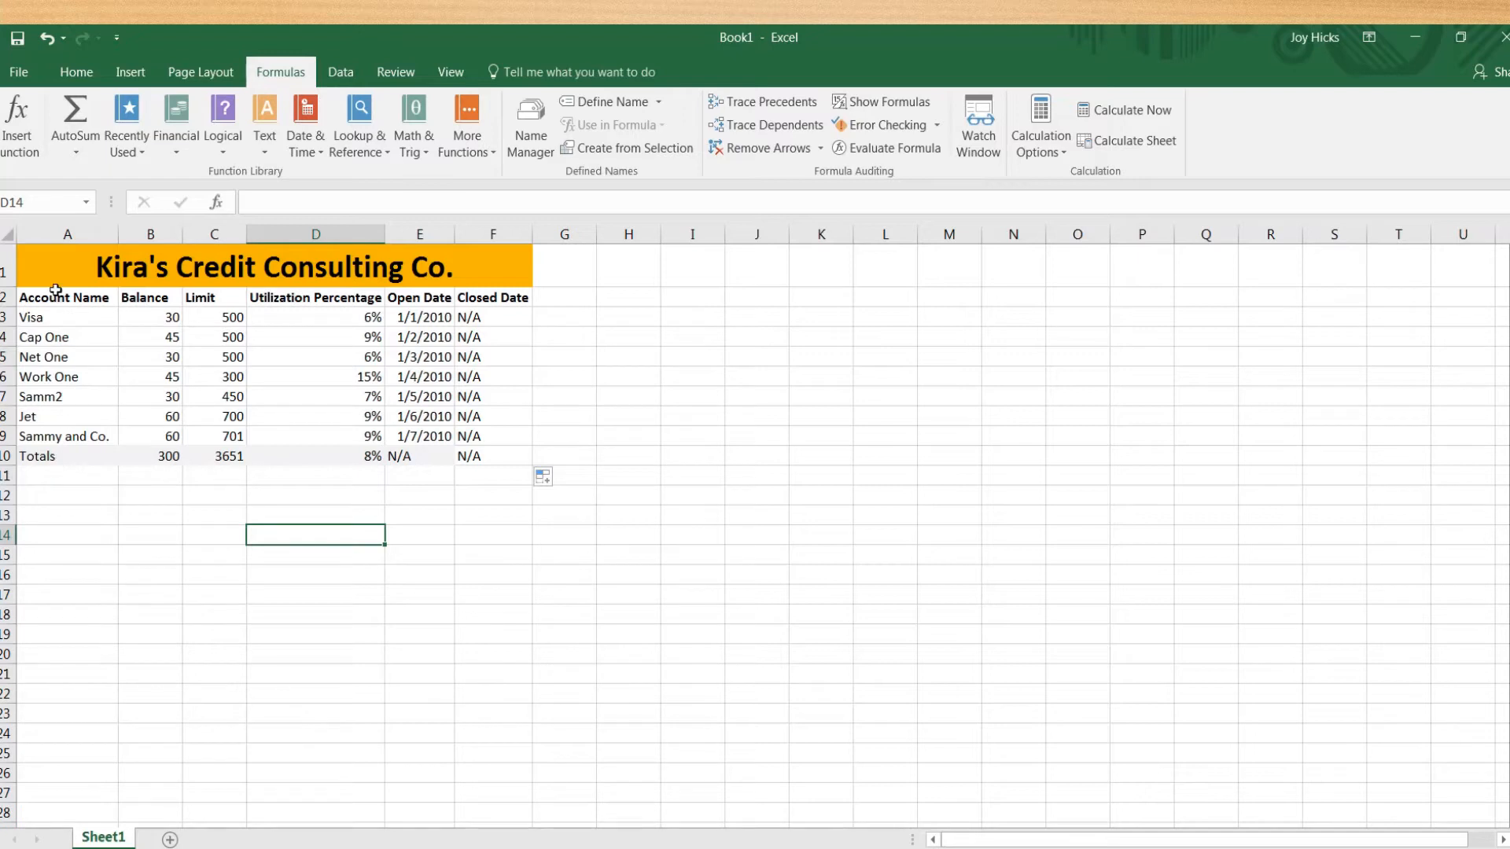
- Apply Thick Outside Borders around the whole table from the title in A1 through F10
{"action": "left_click", "coordinate": [84, 277]}
{"action": "left_click_drag", "start_coordinate": [84, 277], "coordinate": [298, 453]}
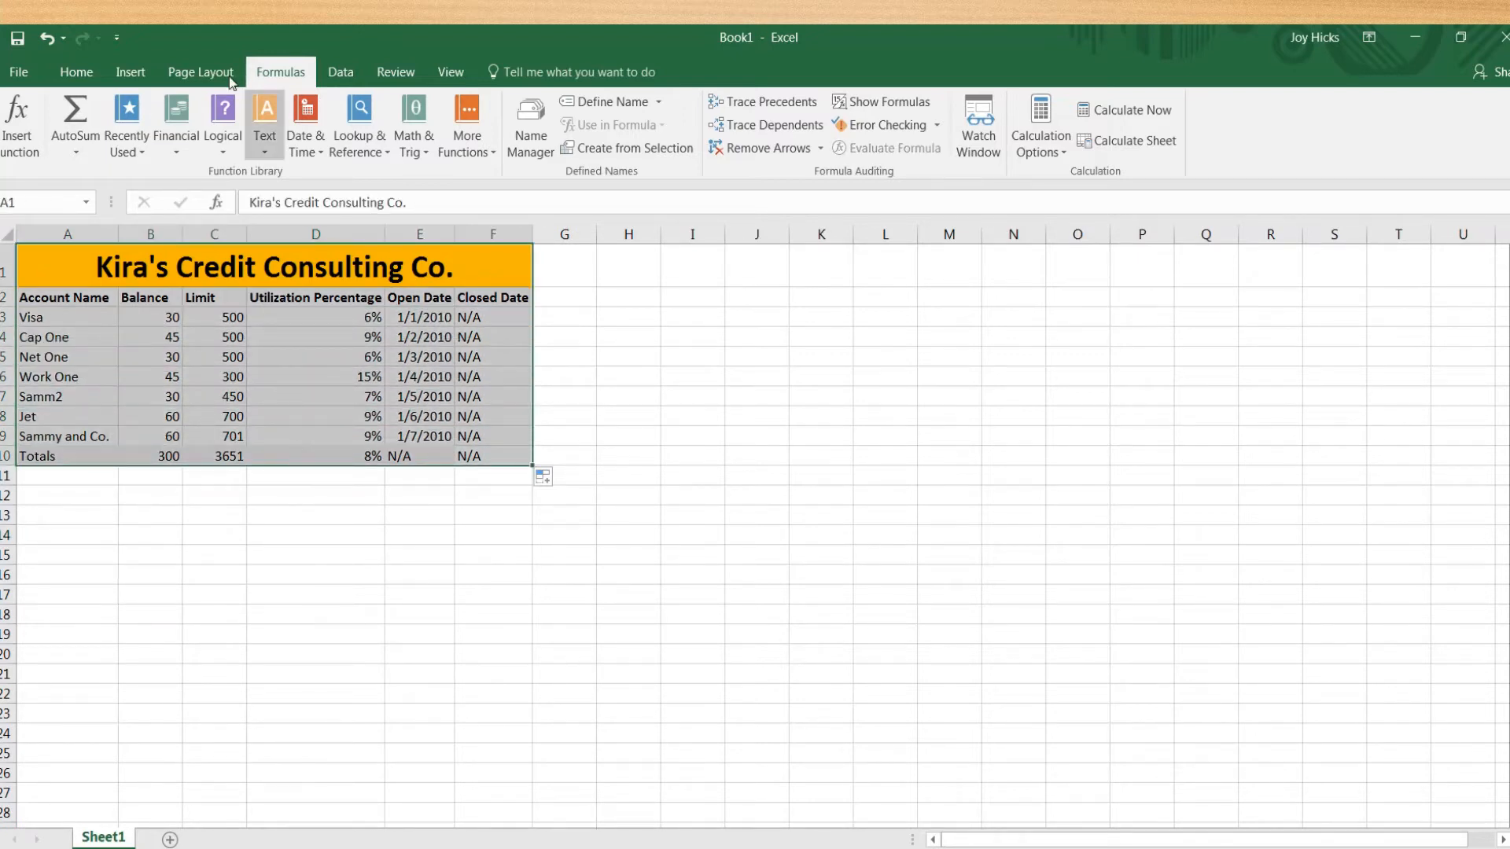
{"action": "left_click", "coordinate": [77, 74]}
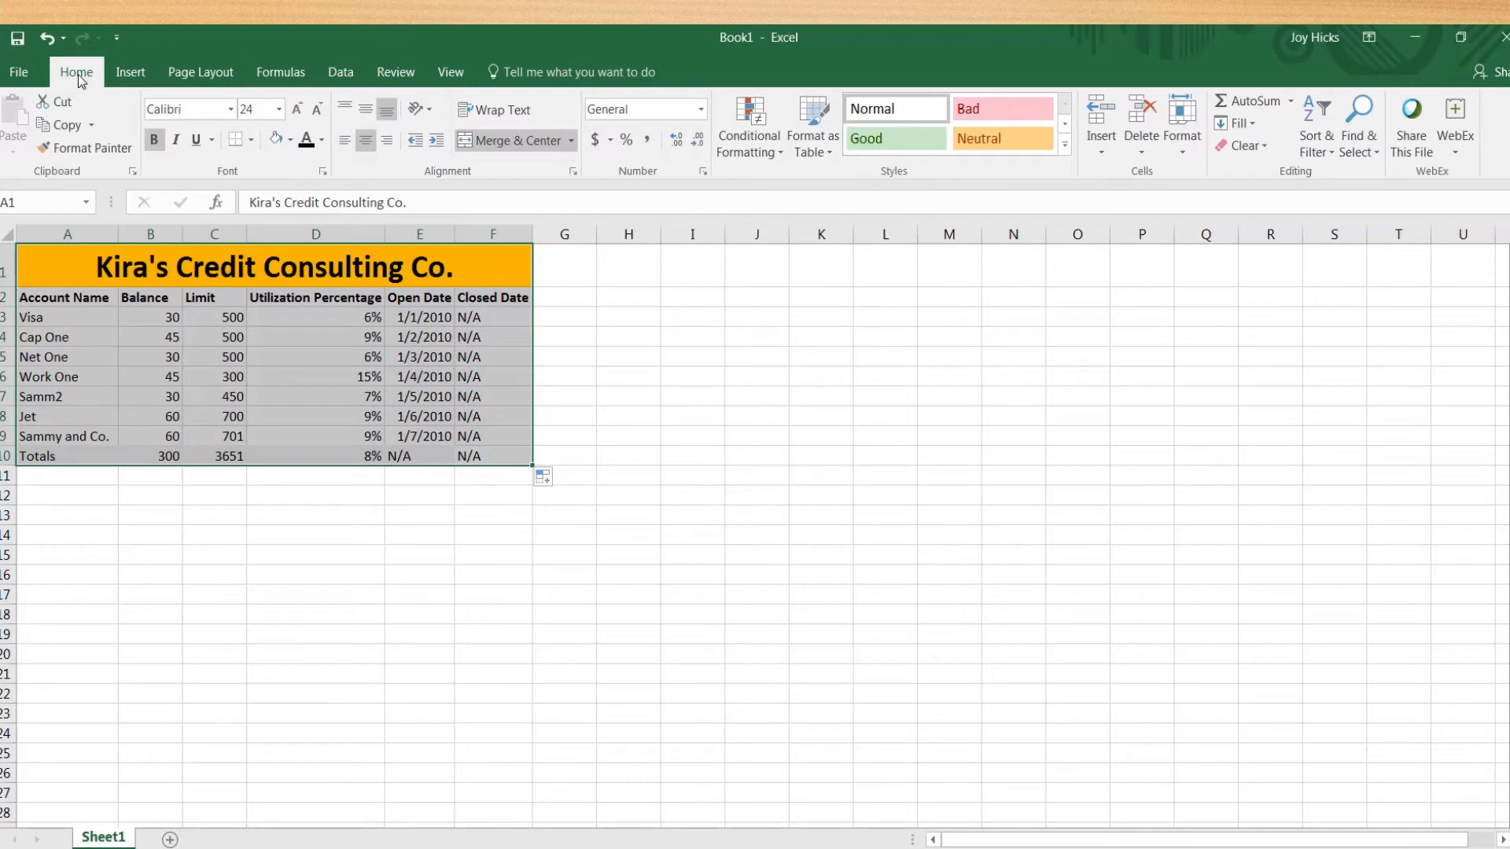
{"action": "left_click", "coordinate": [250, 142]}
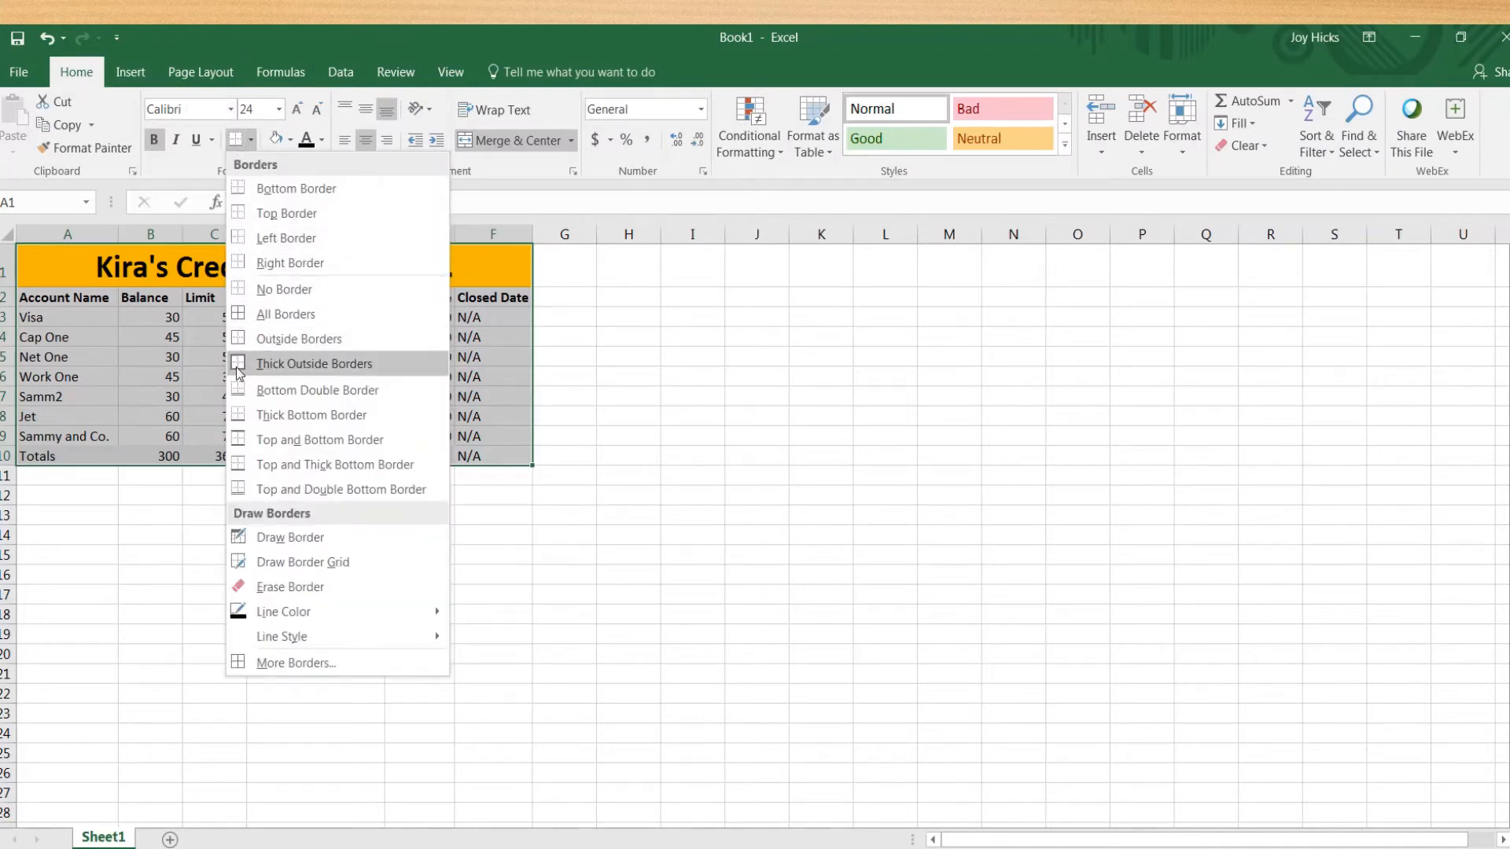
{"action": "left_click", "coordinate": [313, 364]}
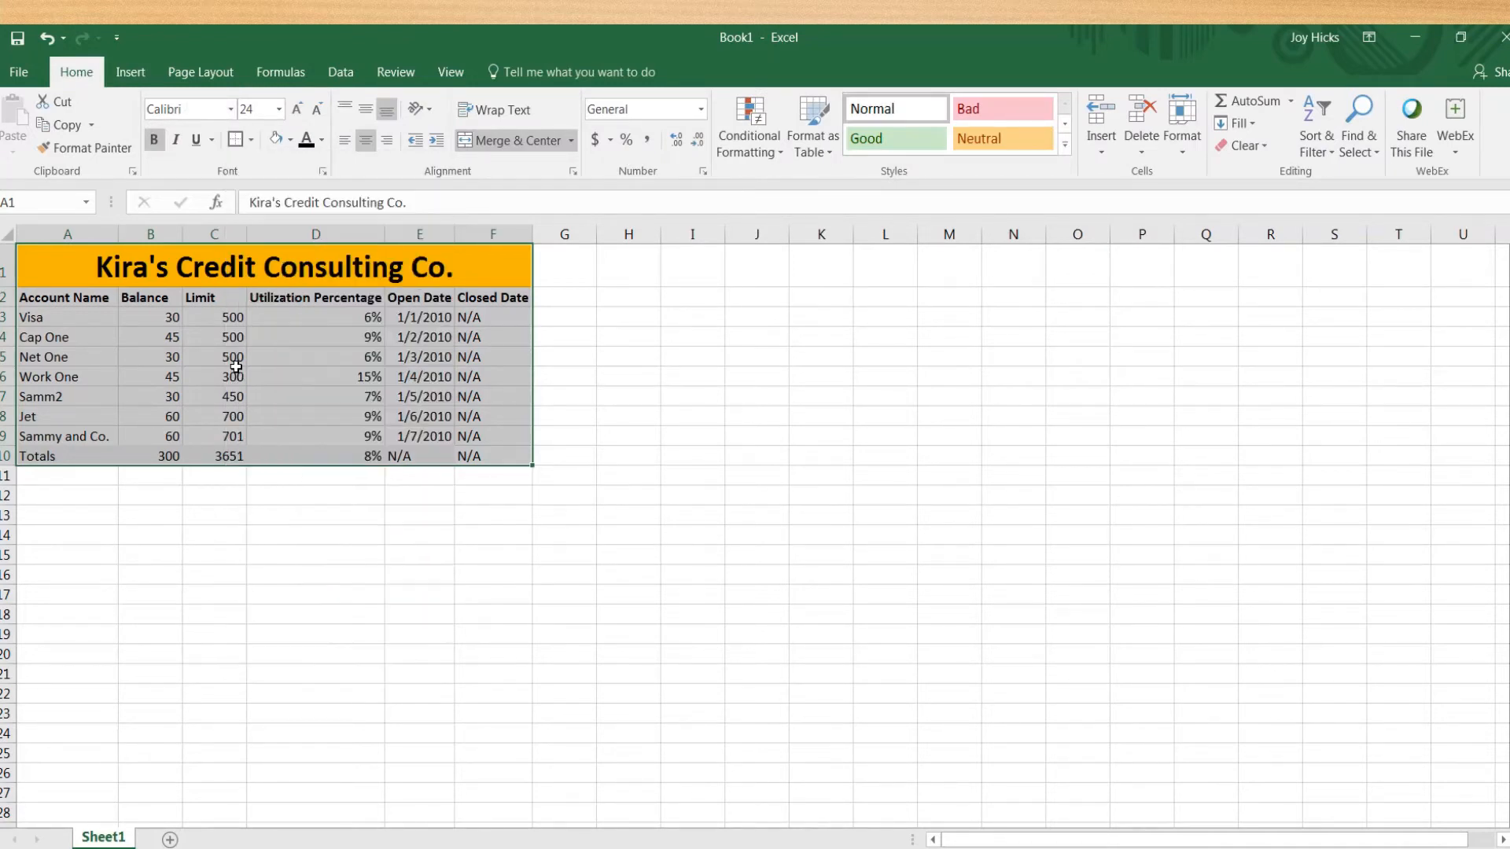
{"action": "left_click", "coordinate": [168, 268]}
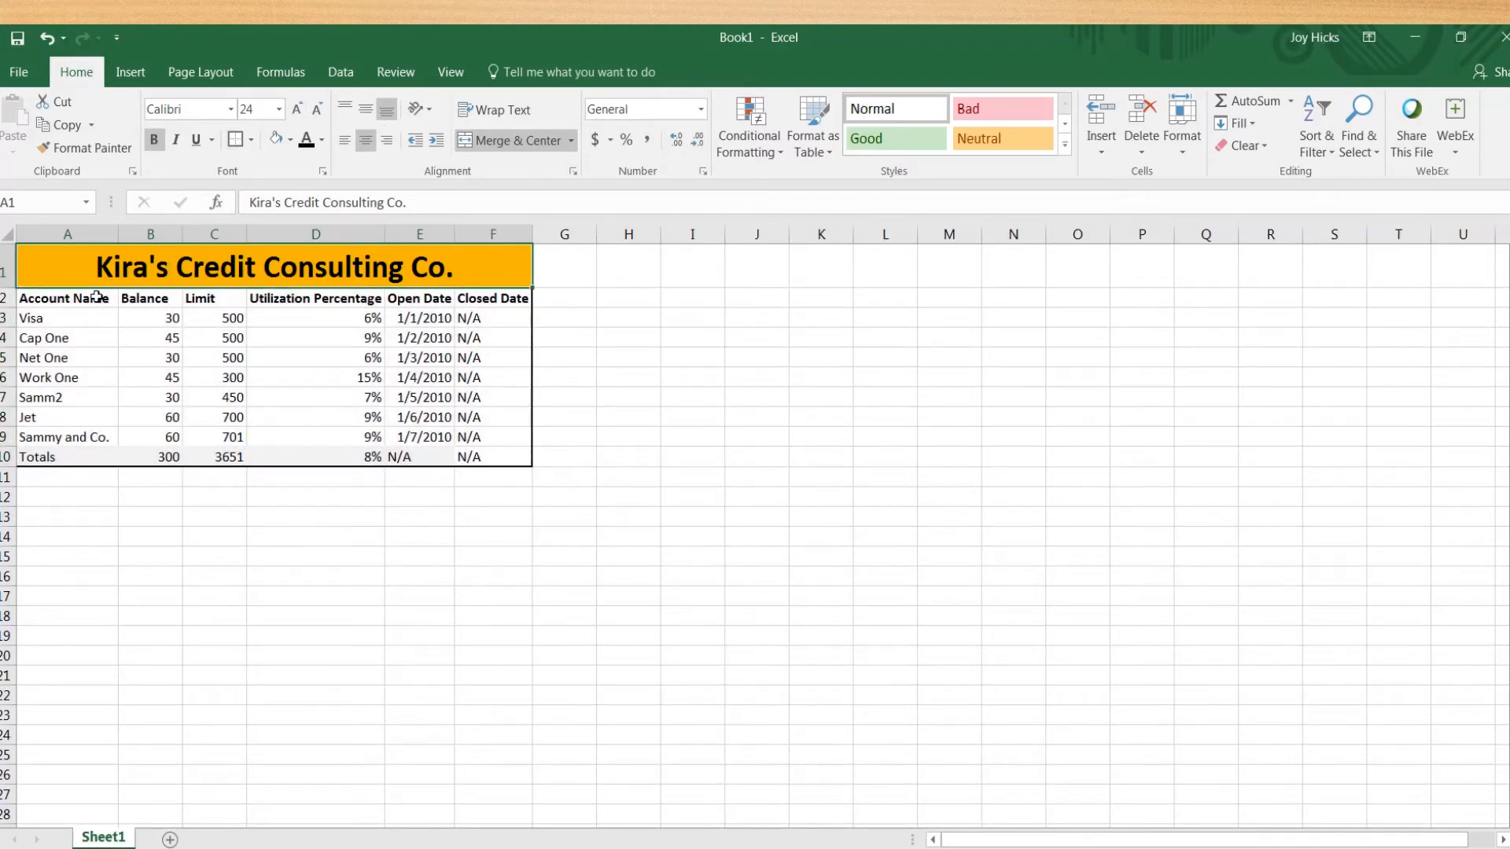
- Apply All Borders to the header row from Account Name in A2 through Closed Date in F2
{"action": "left_click_drag", "start_coordinate": [99, 298], "coordinate": [472, 299]}
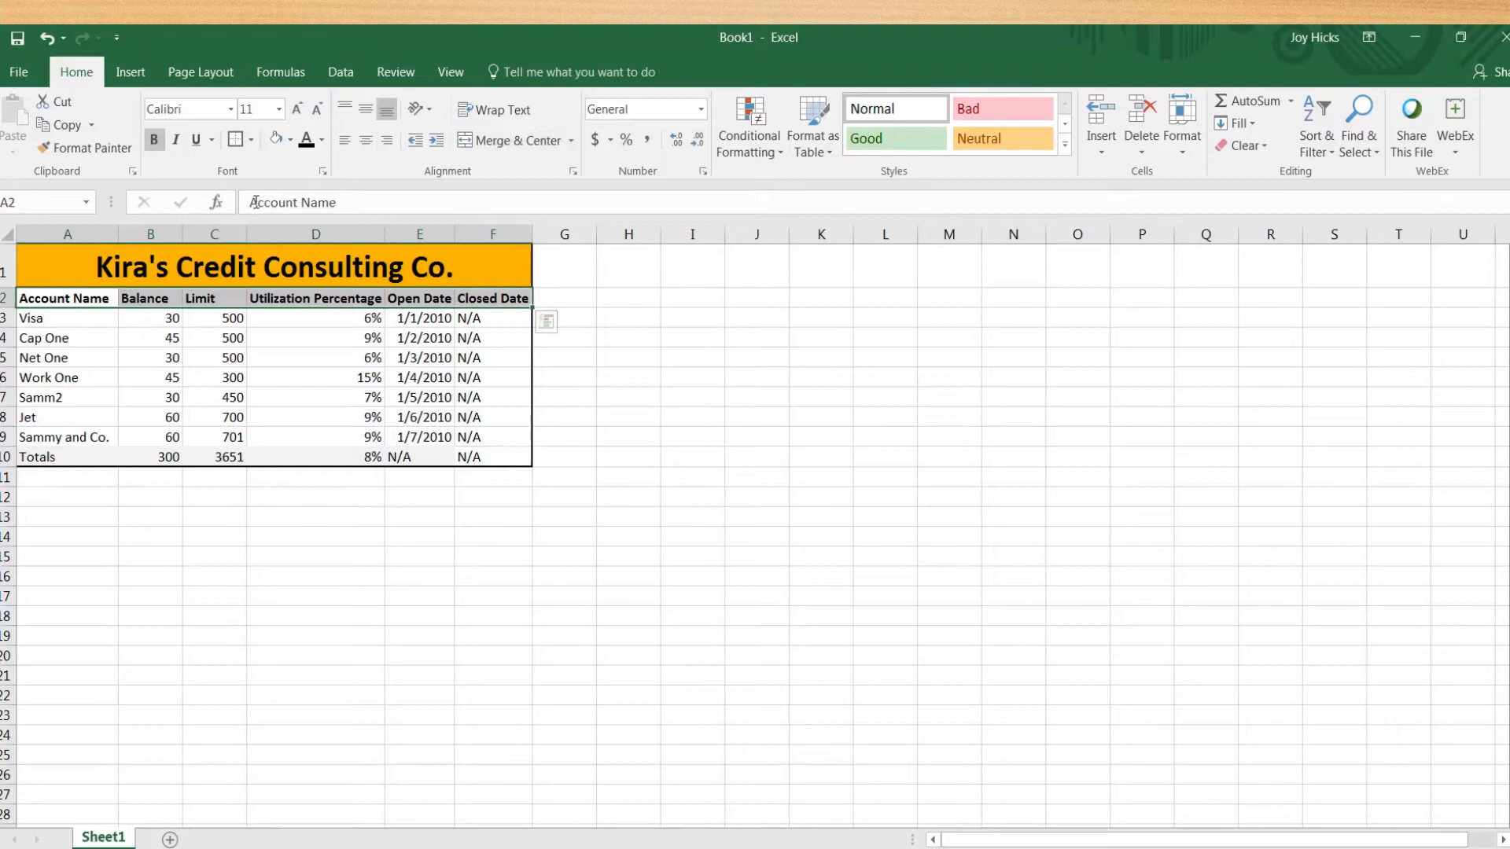
{"action": "left_click", "coordinate": [236, 140]}
{"action": "left_click", "coordinate": [251, 140]}
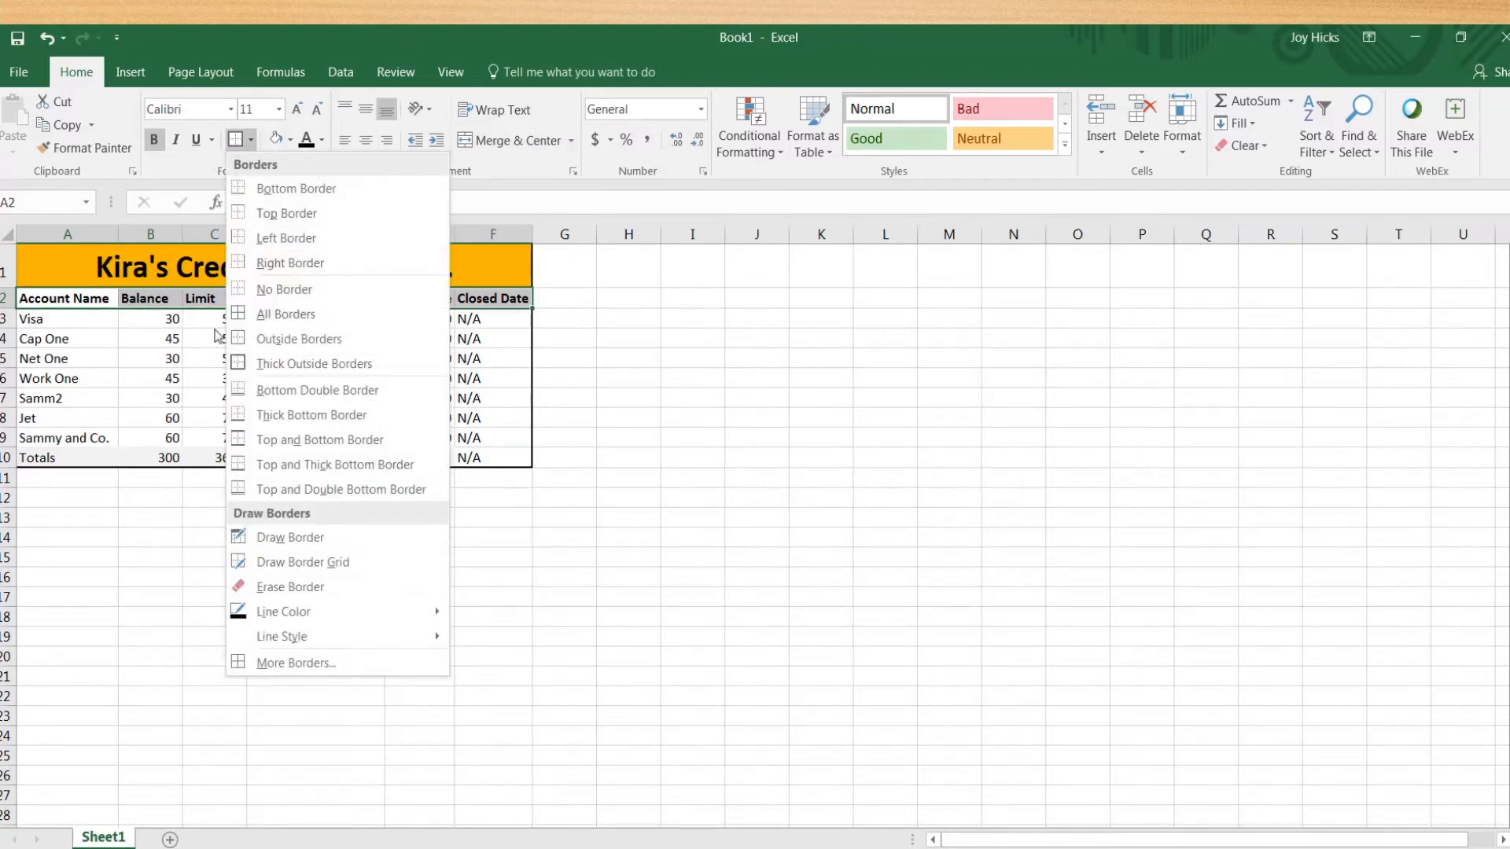
{"action": "left_click", "coordinate": [241, 315]}
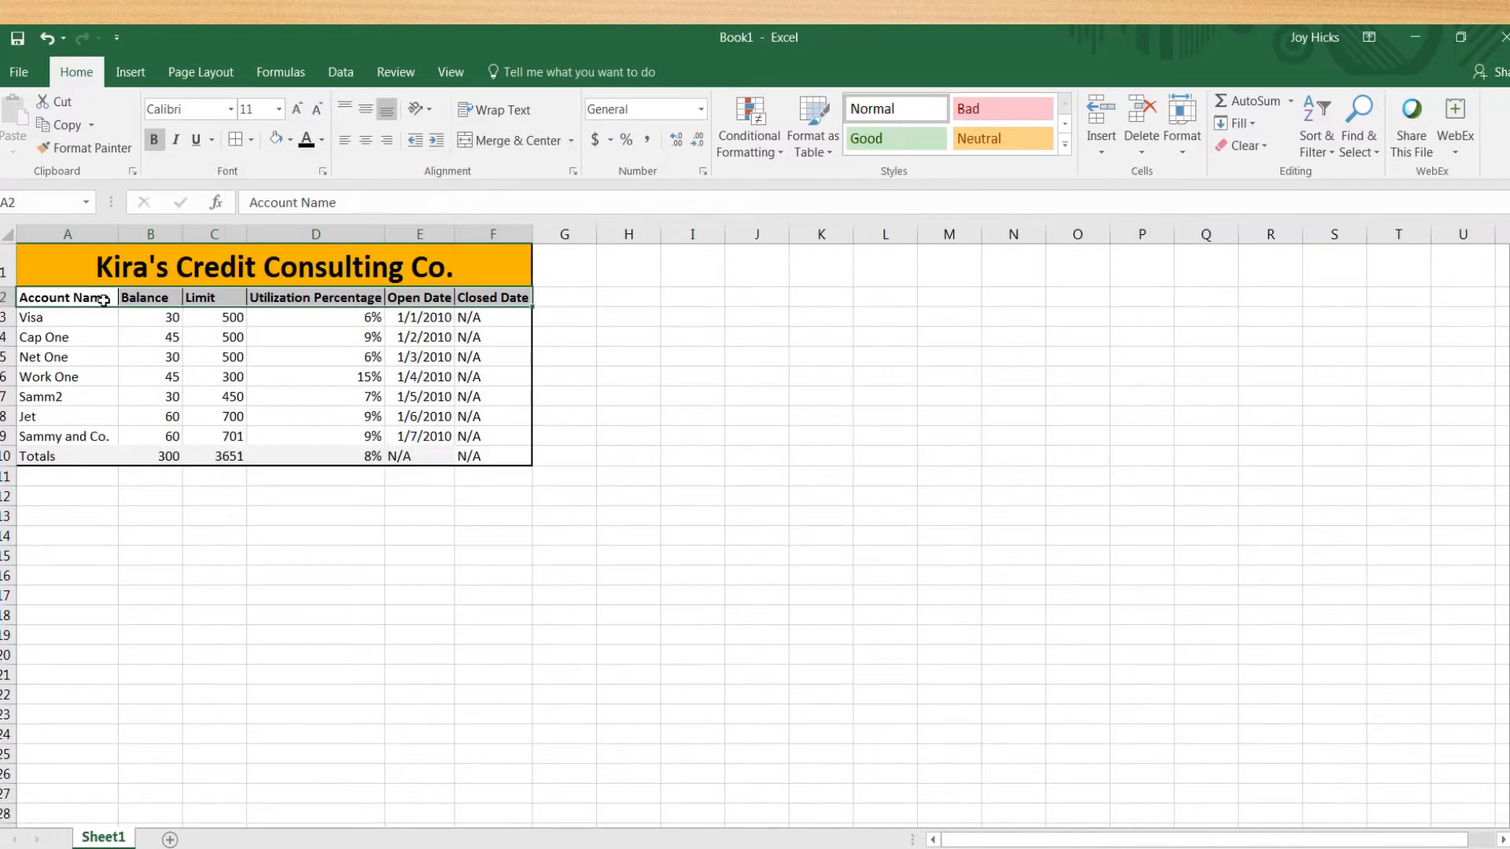
{"action": "left_click_drag", "start_coordinate": [102, 300], "coordinate": [495, 298]}
- Apply All Borders to the Totals row A10:F10 and make its text bold
{"action": "left_click_drag", "start_coordinate": [98, 450], "coordinate": [498, 451]}
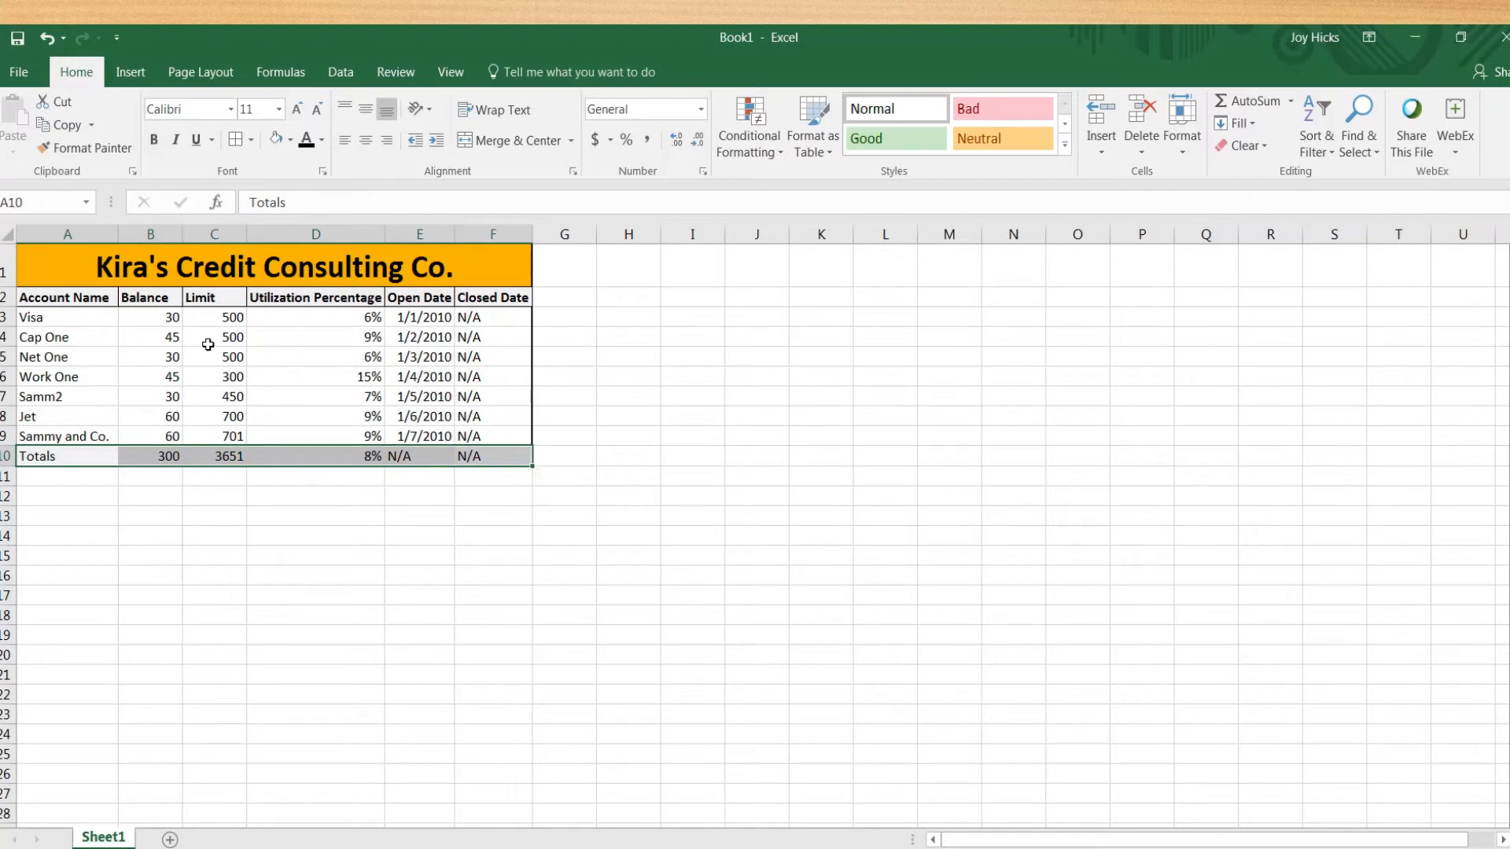
{"action": "left_click", "coordinate": [252, 141]}
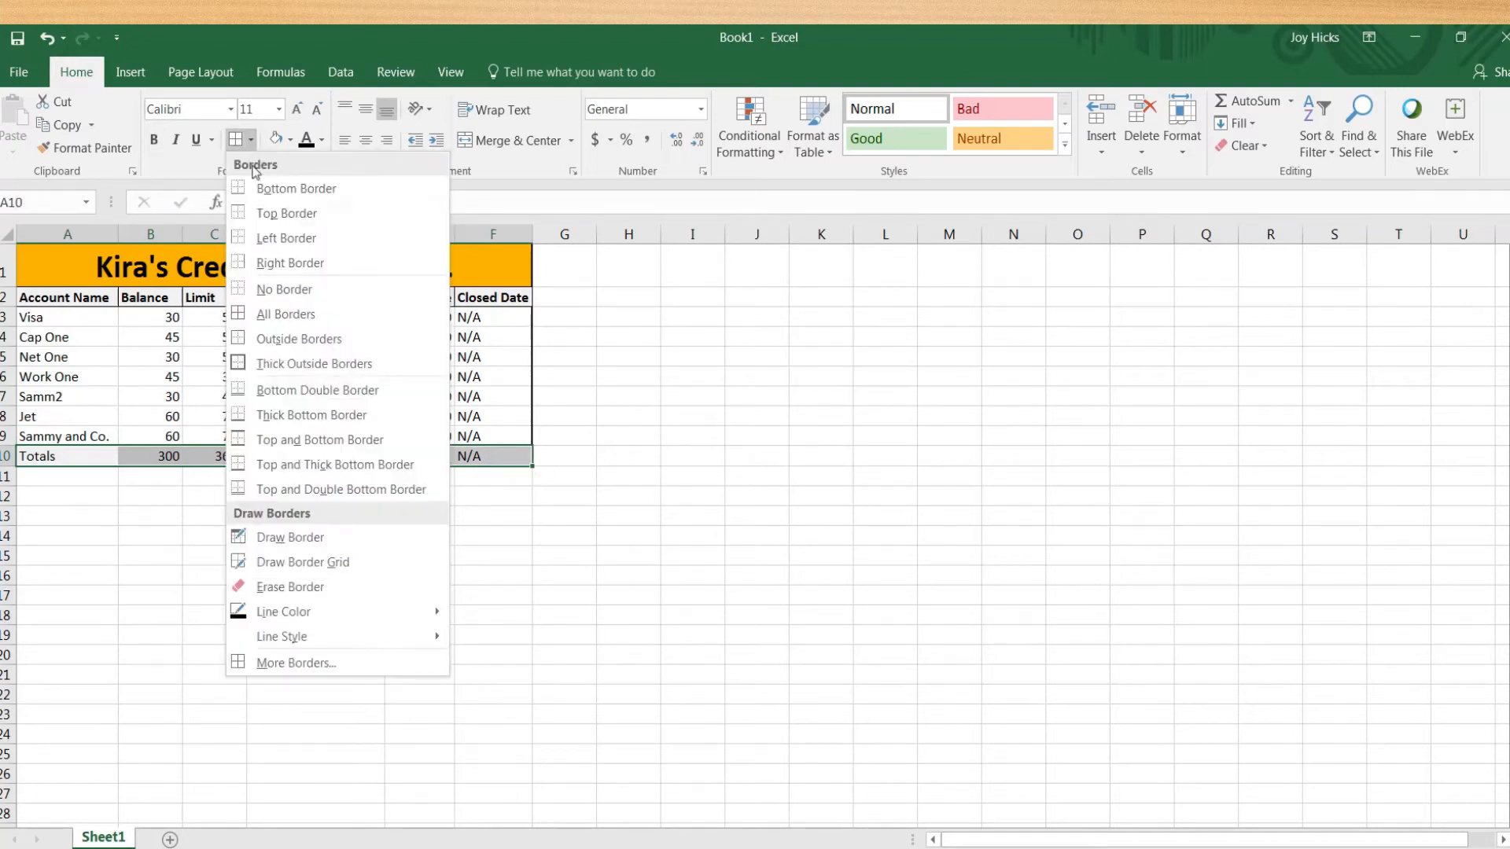
{"action": "left_click", "coordinate": [243, 314]}
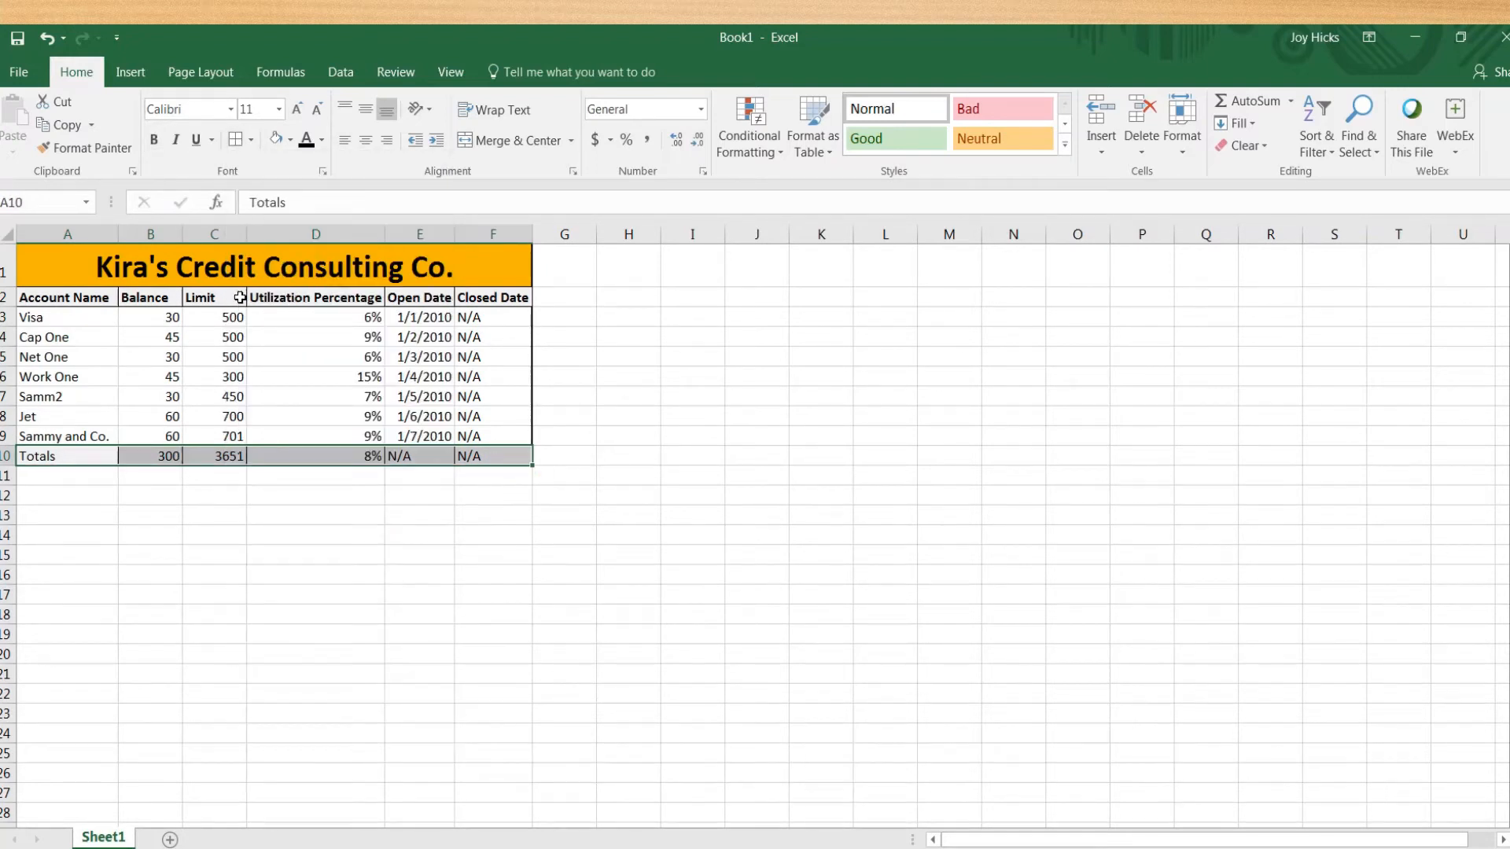
{"action": "left_click", "coordinate": [151, 145]}
{"action": "left_click_drag", "start_coordinate": [397, 558], "coordinate": [397, 565]}
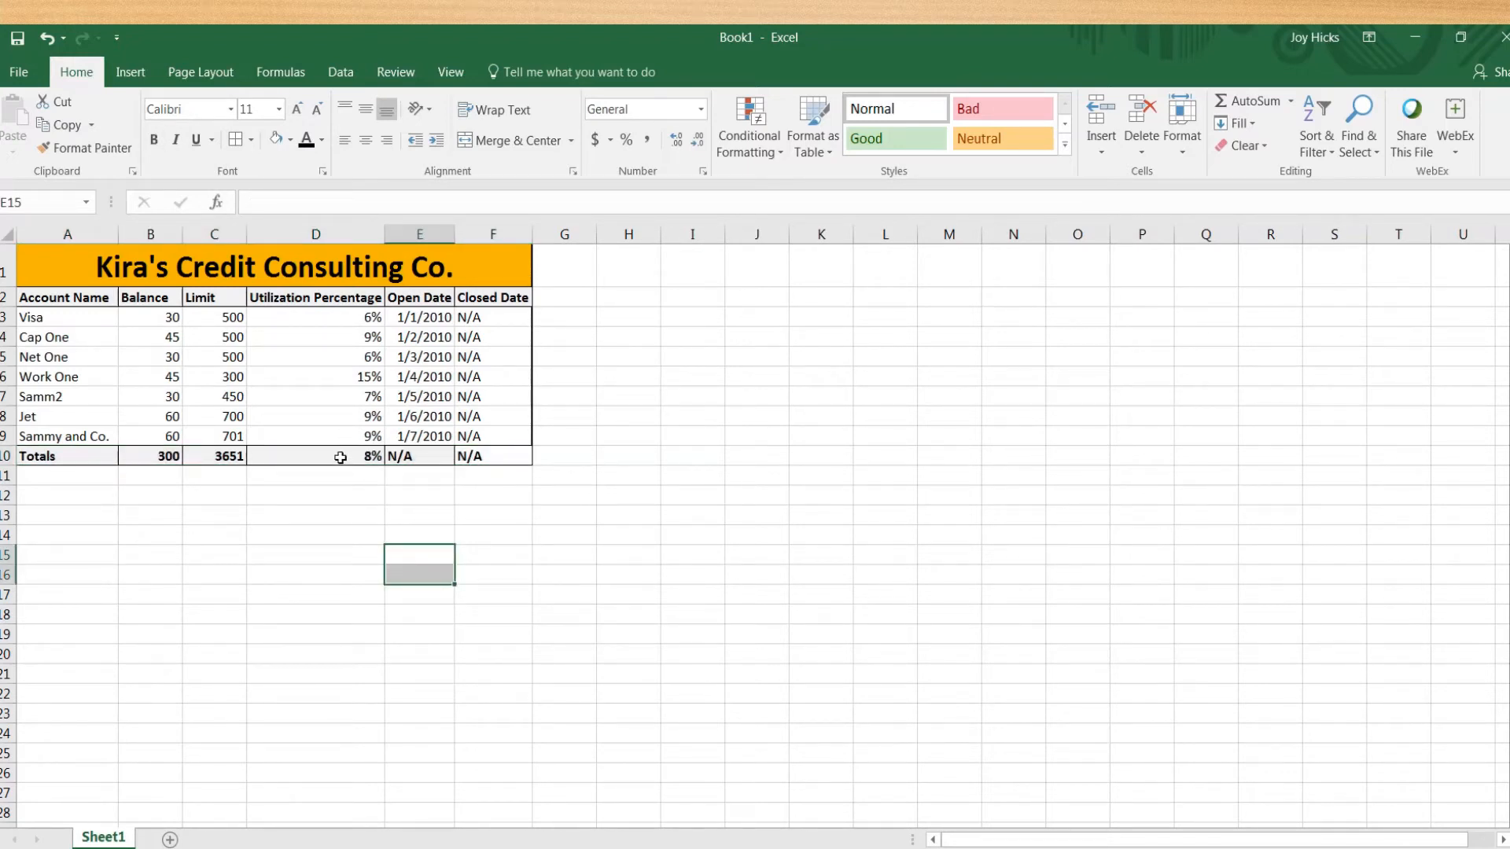
- Add Thick Outside Borders around the Totals row A10:F10
{"action": "left_click_drag", "start_coordinate": [41, 454], "coordinate": [498, 456]}
{"action": "left_click", "coordinate": [252, 140]}
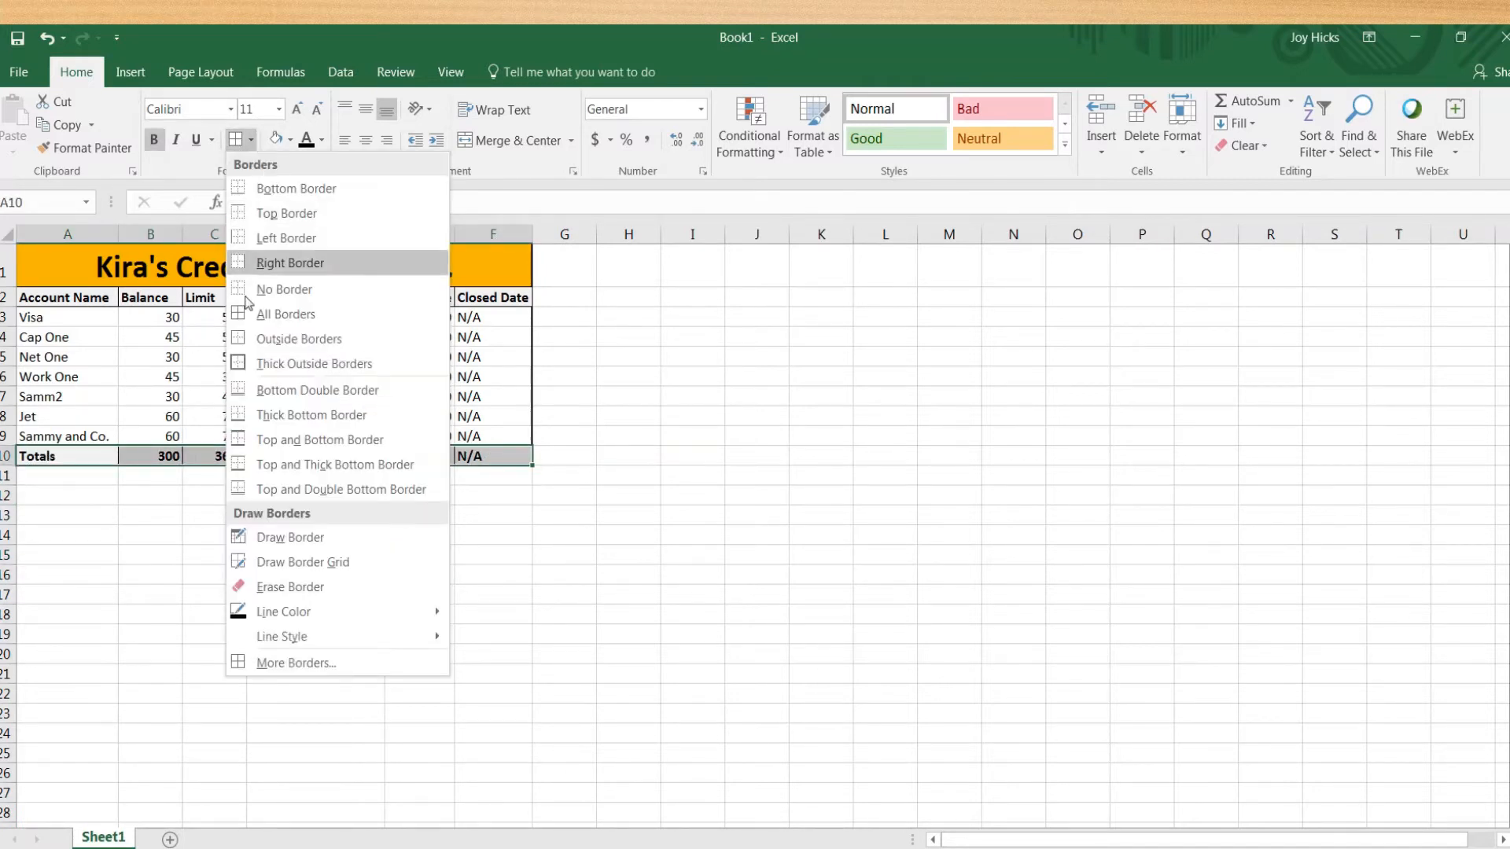
{"action": "left_click", "coordinate": [233, 371]}
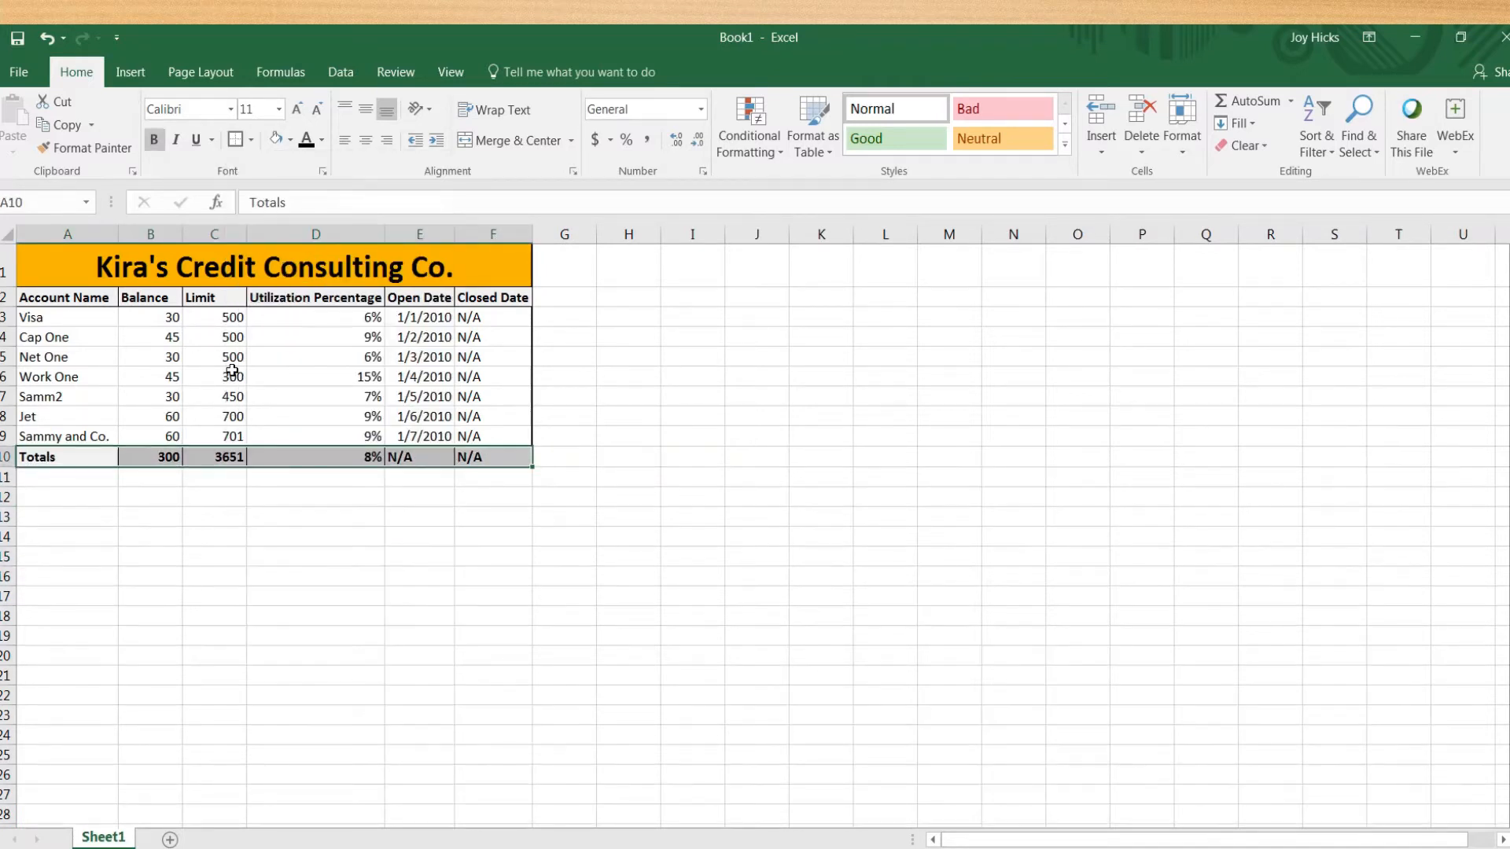
{"action": "left_click", "coordinate": [321, 436]}
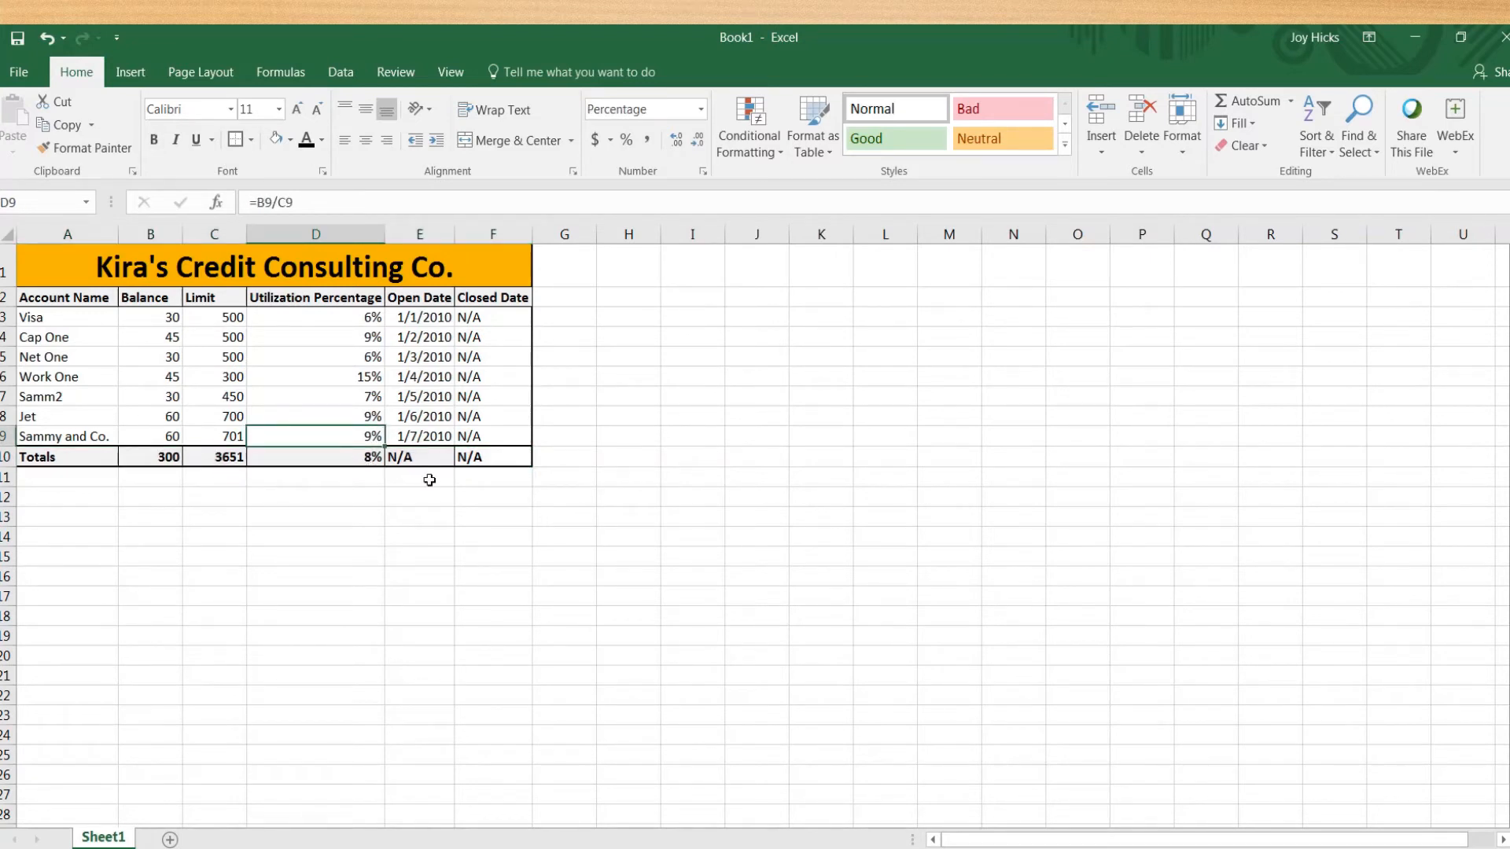
{"action": "left_click", "coordinate": [324, 535]}
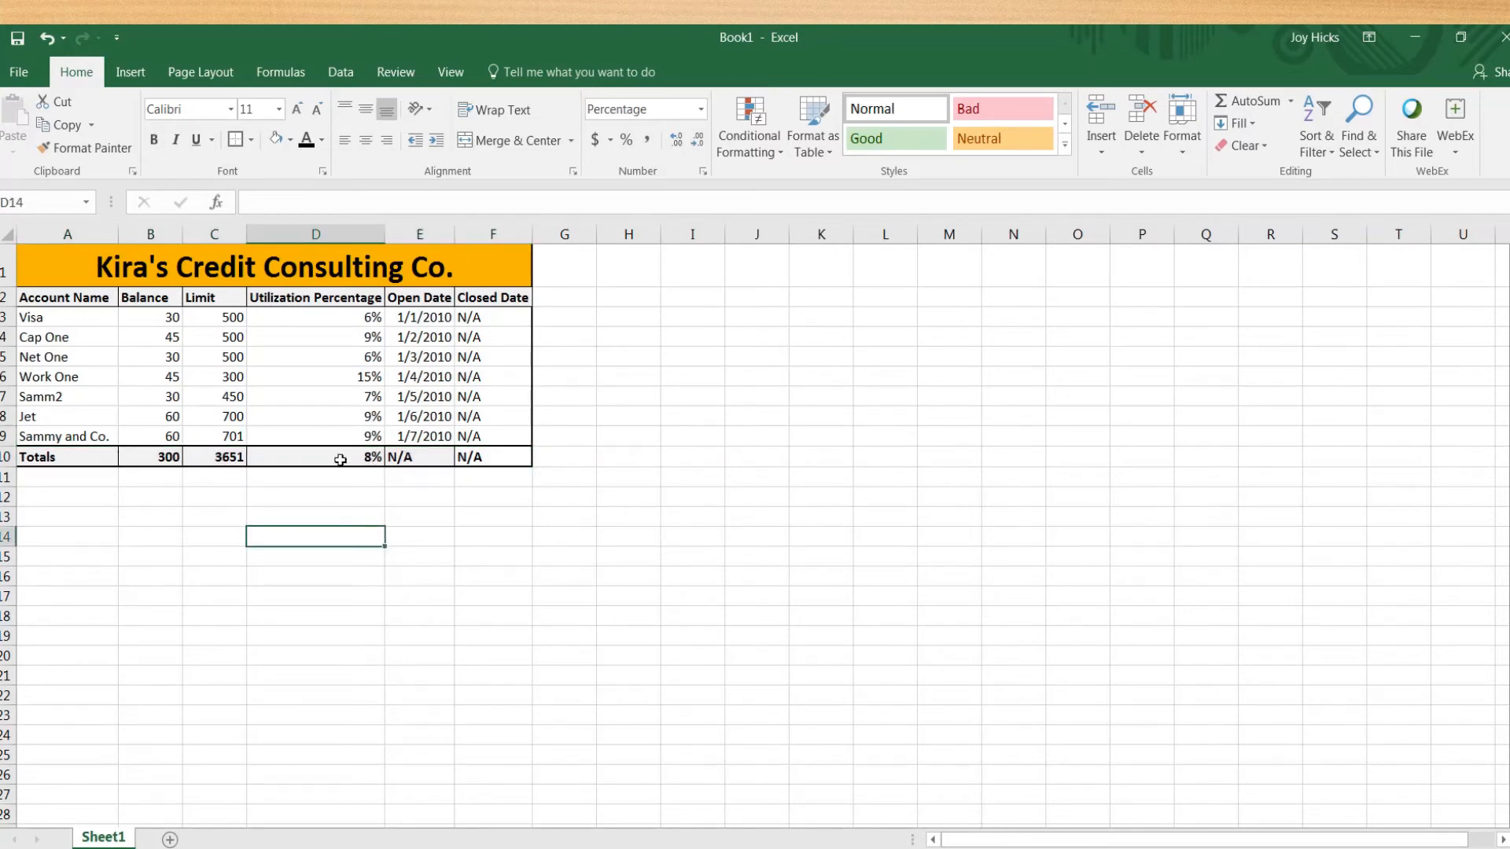
- Try to add a Greater Than 20% highlight rule to the Totals utilization cell D10, using Light Red Fill with Dark Red Text
{"action": "left_click", "coordinate": [340, 459]}
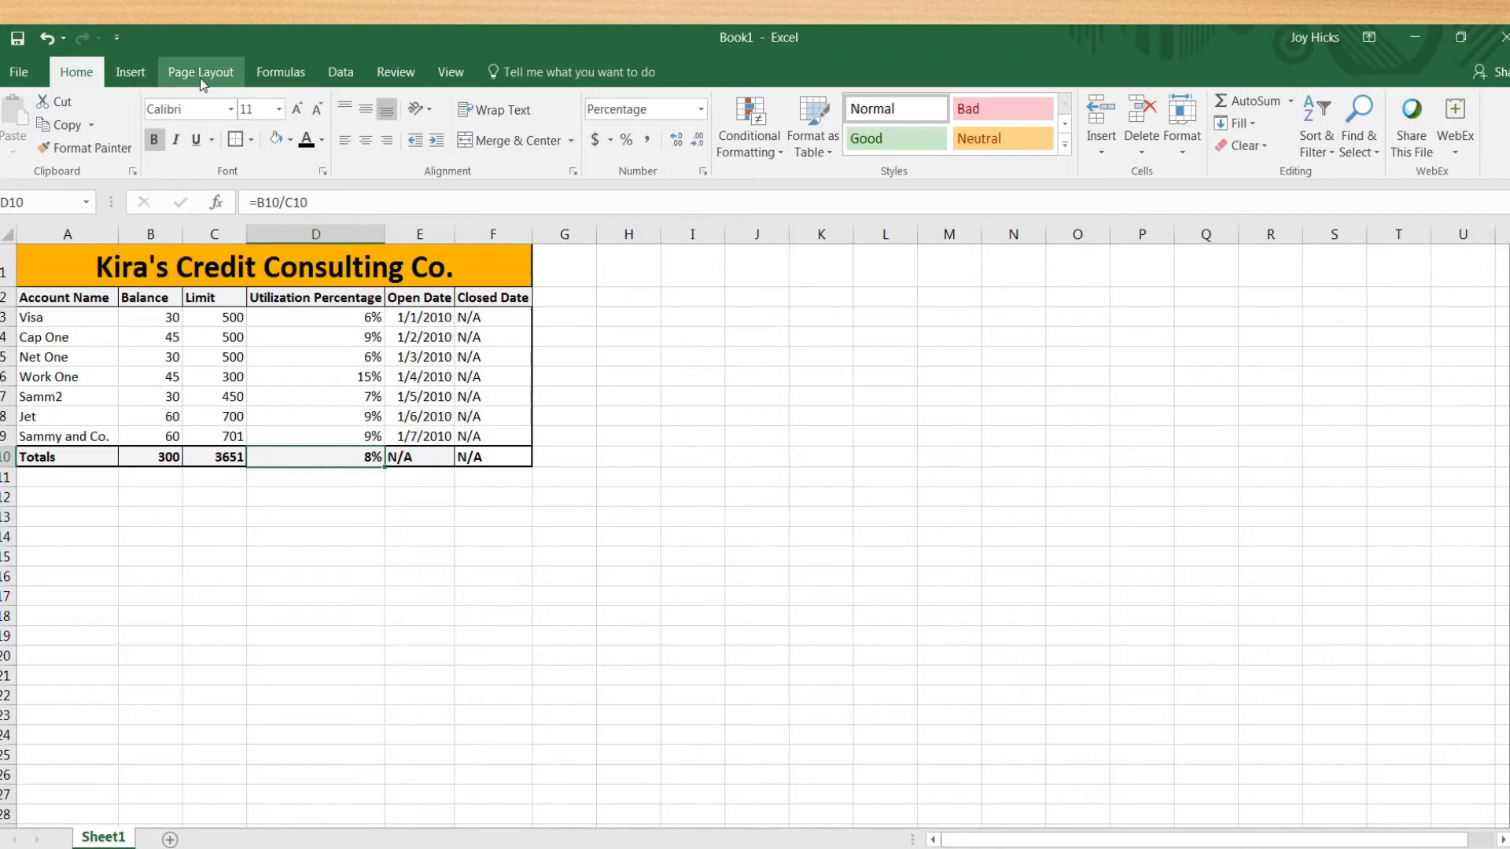
{"action": "left_click", "coordinate": [754, 149]}
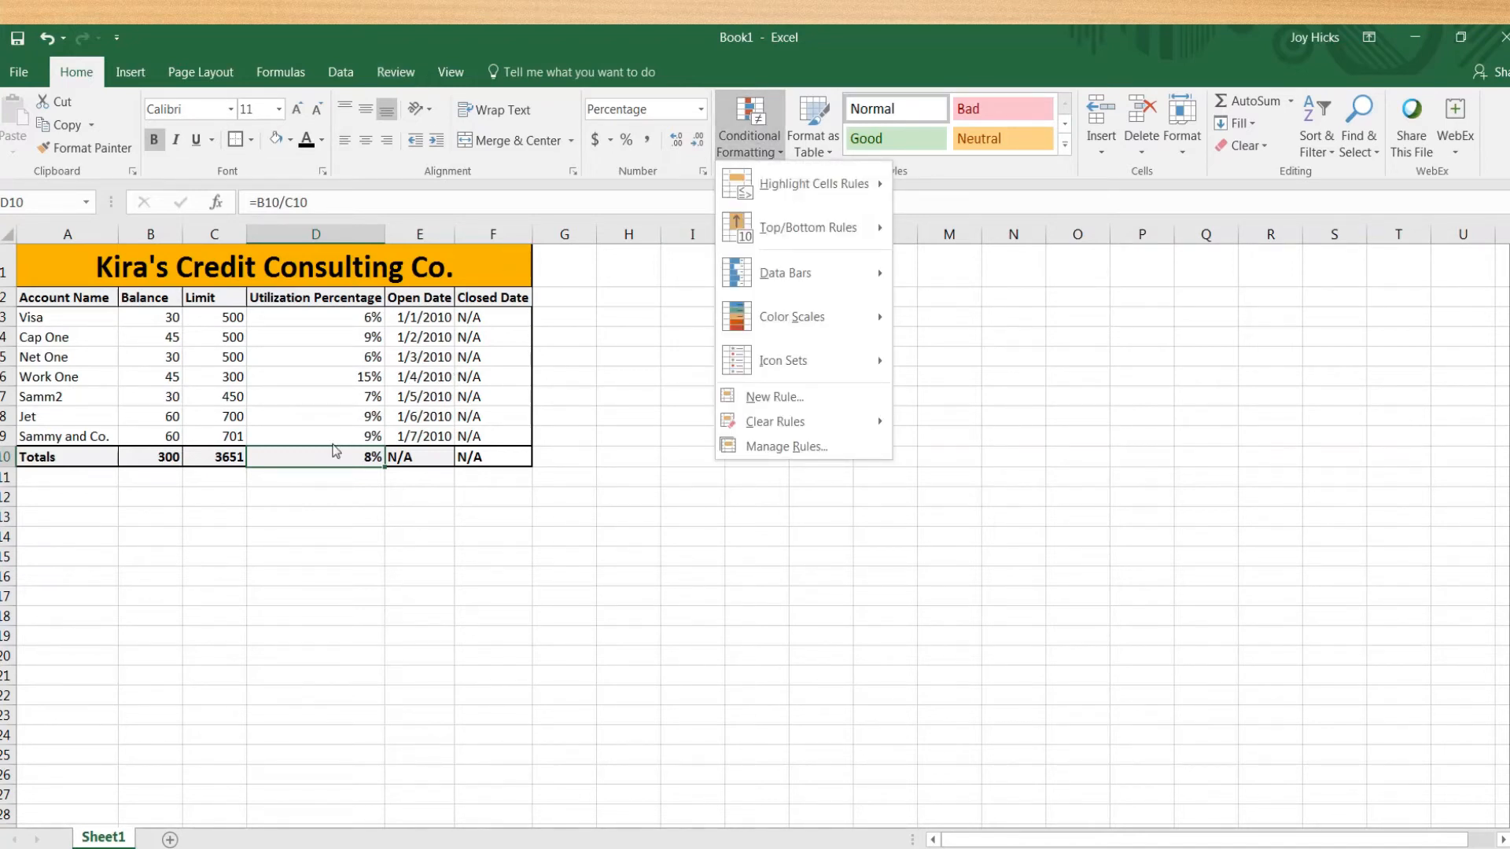
{"action": "left_click", "coordinate": [331, 456]}
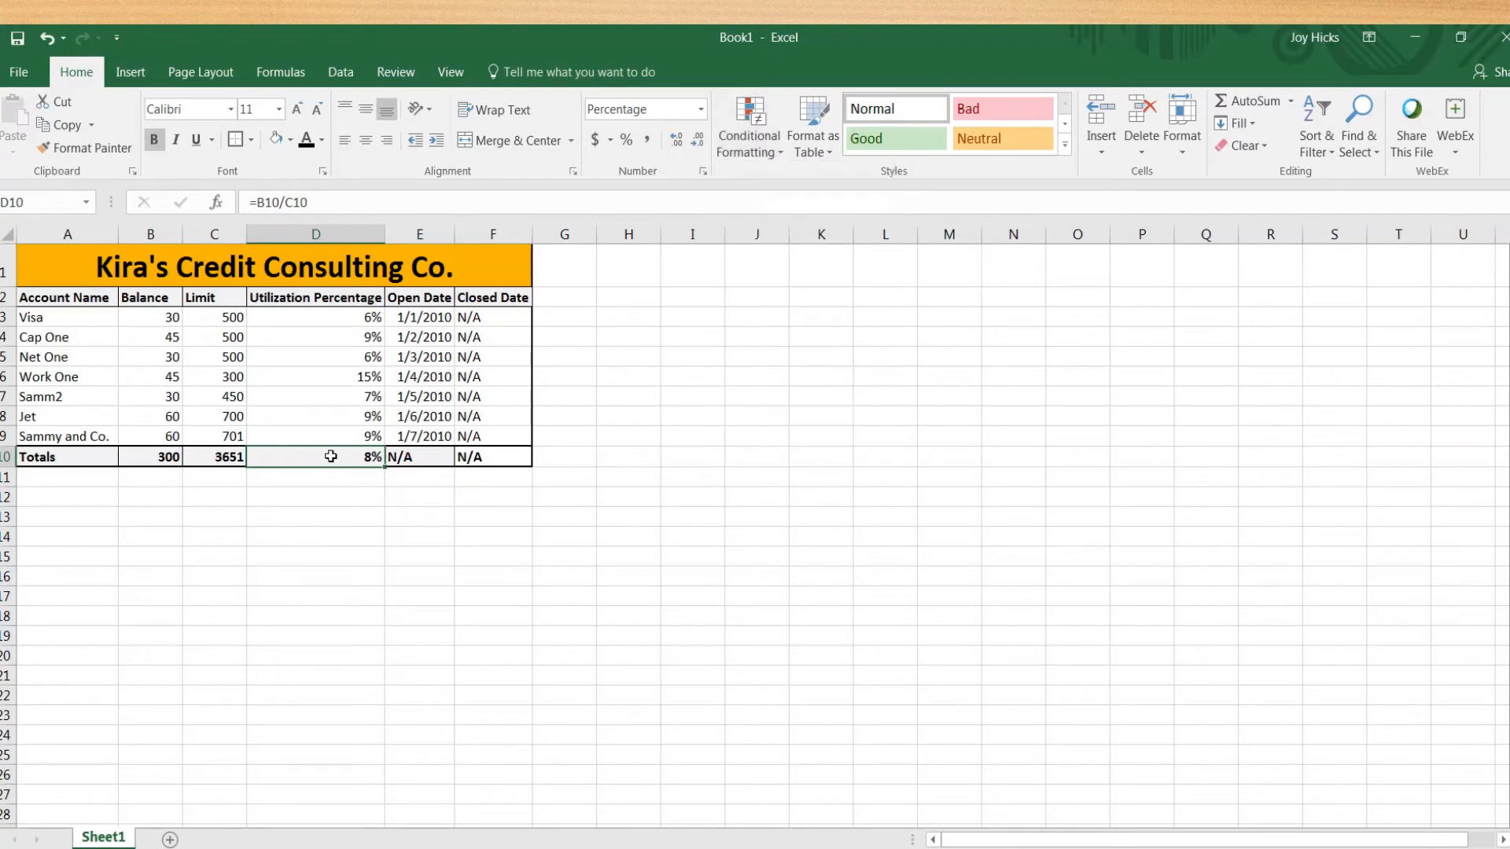
{"action": "left_click", "coordinate": [751, 114]}
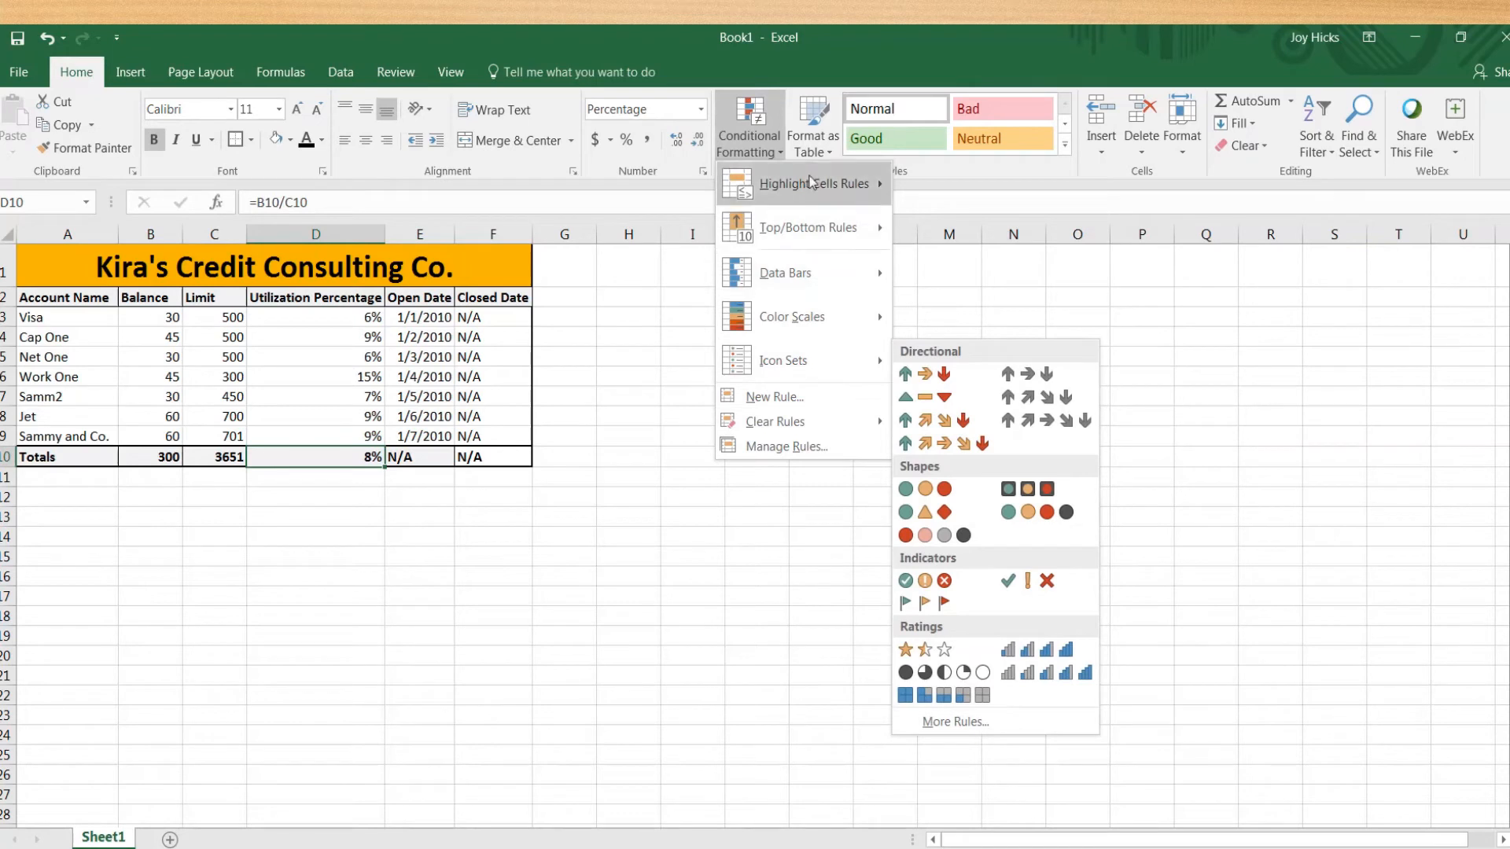
{"action": "mouse_move", "coordinate": [812, 182]}
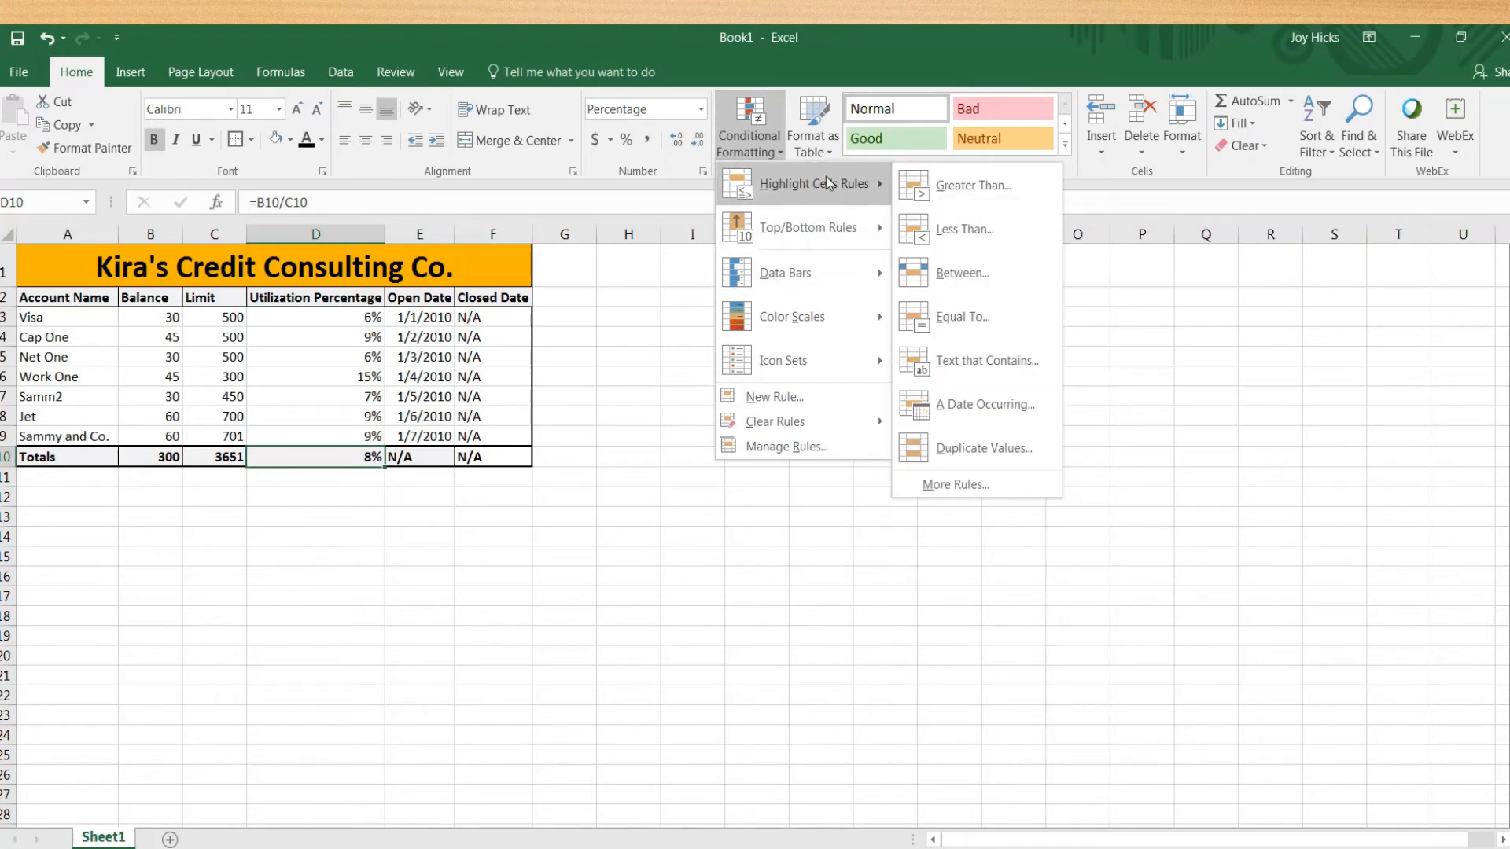
{"action": "left_click", "coordinate": [937, 189]}
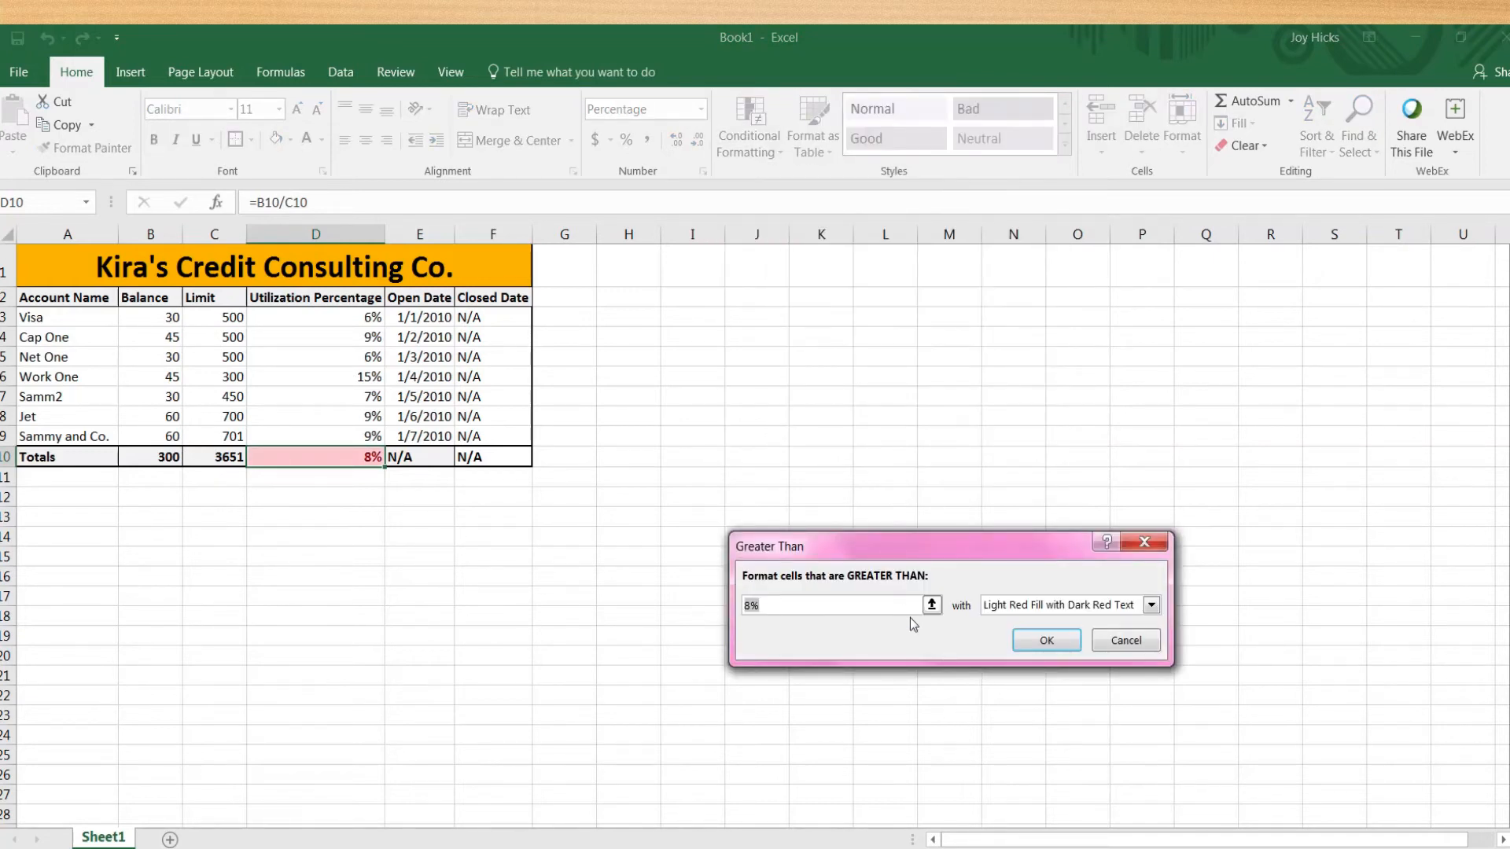
{"action": "left_click", "coordinate": [933, 605]}
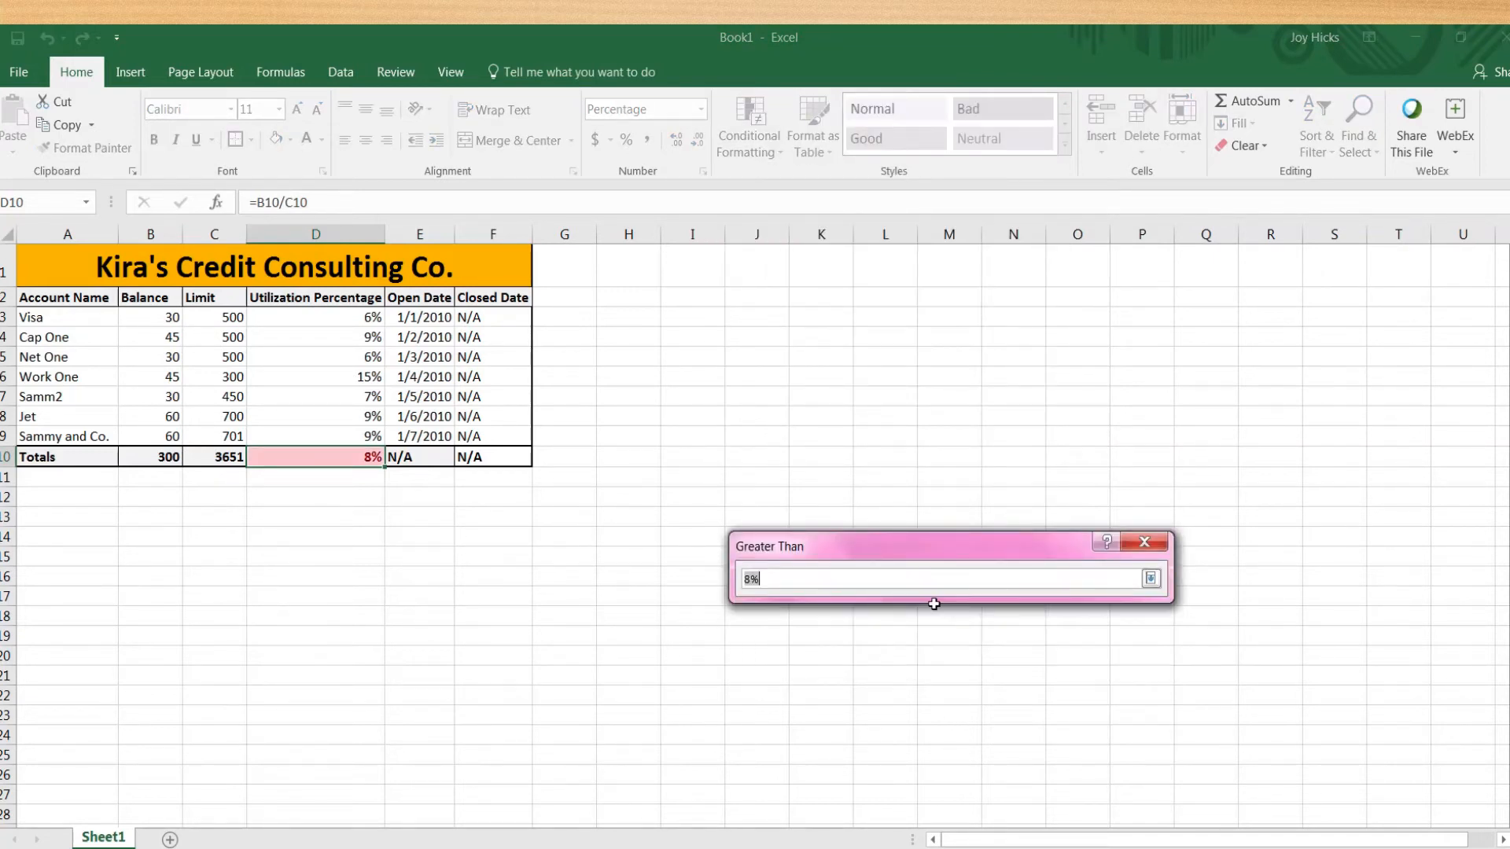
{"action": "left_click_drag", "start_coordinate": [773, 582], "coordinate": [697, 572]}
{"action": "type", "text": "20"}
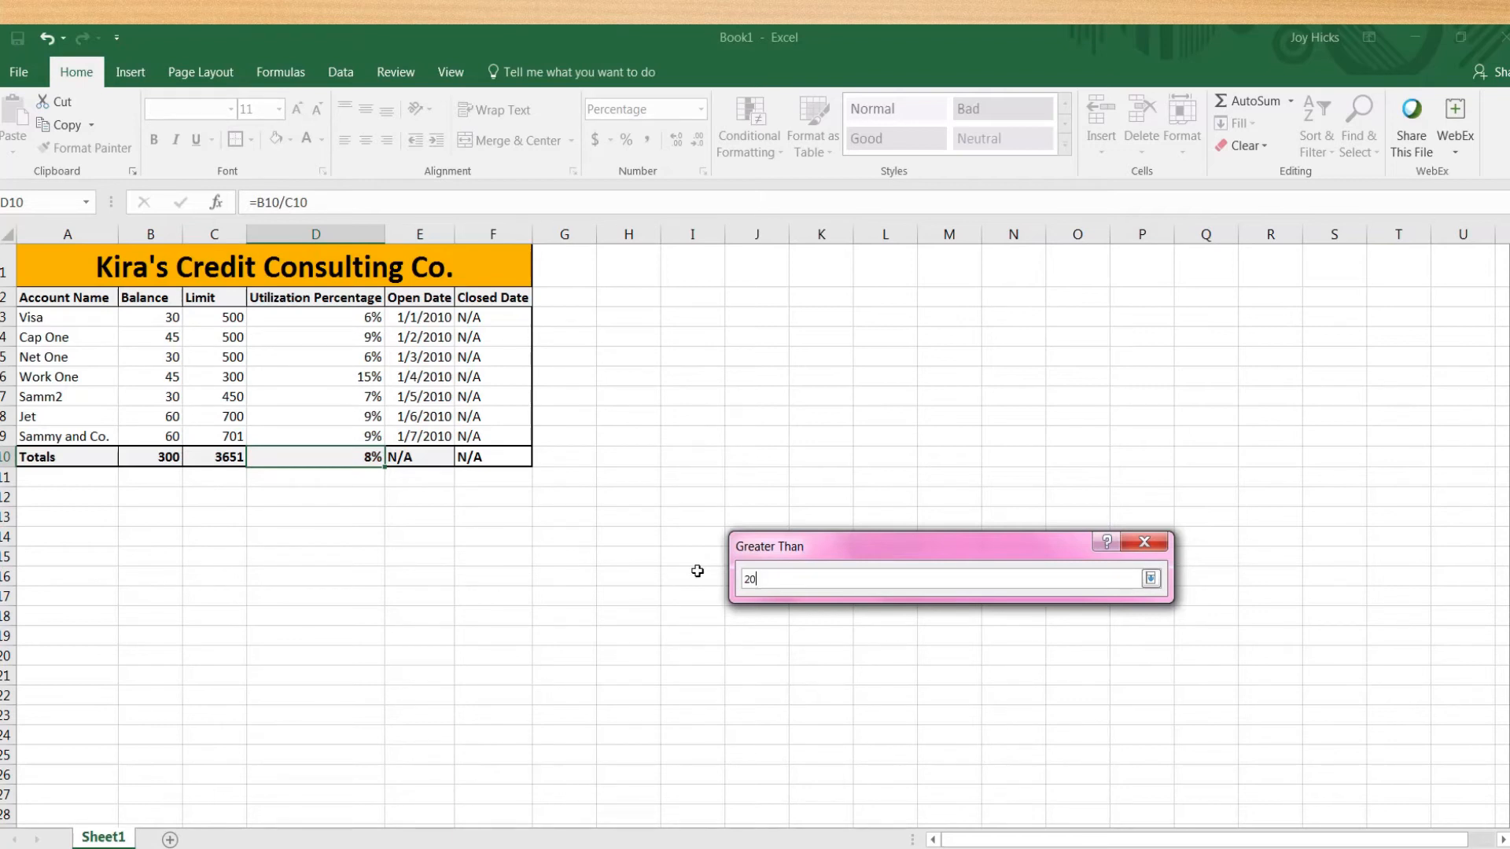
{"action": "type", "text": "%"}
{"action": "key", "text": "Return"}
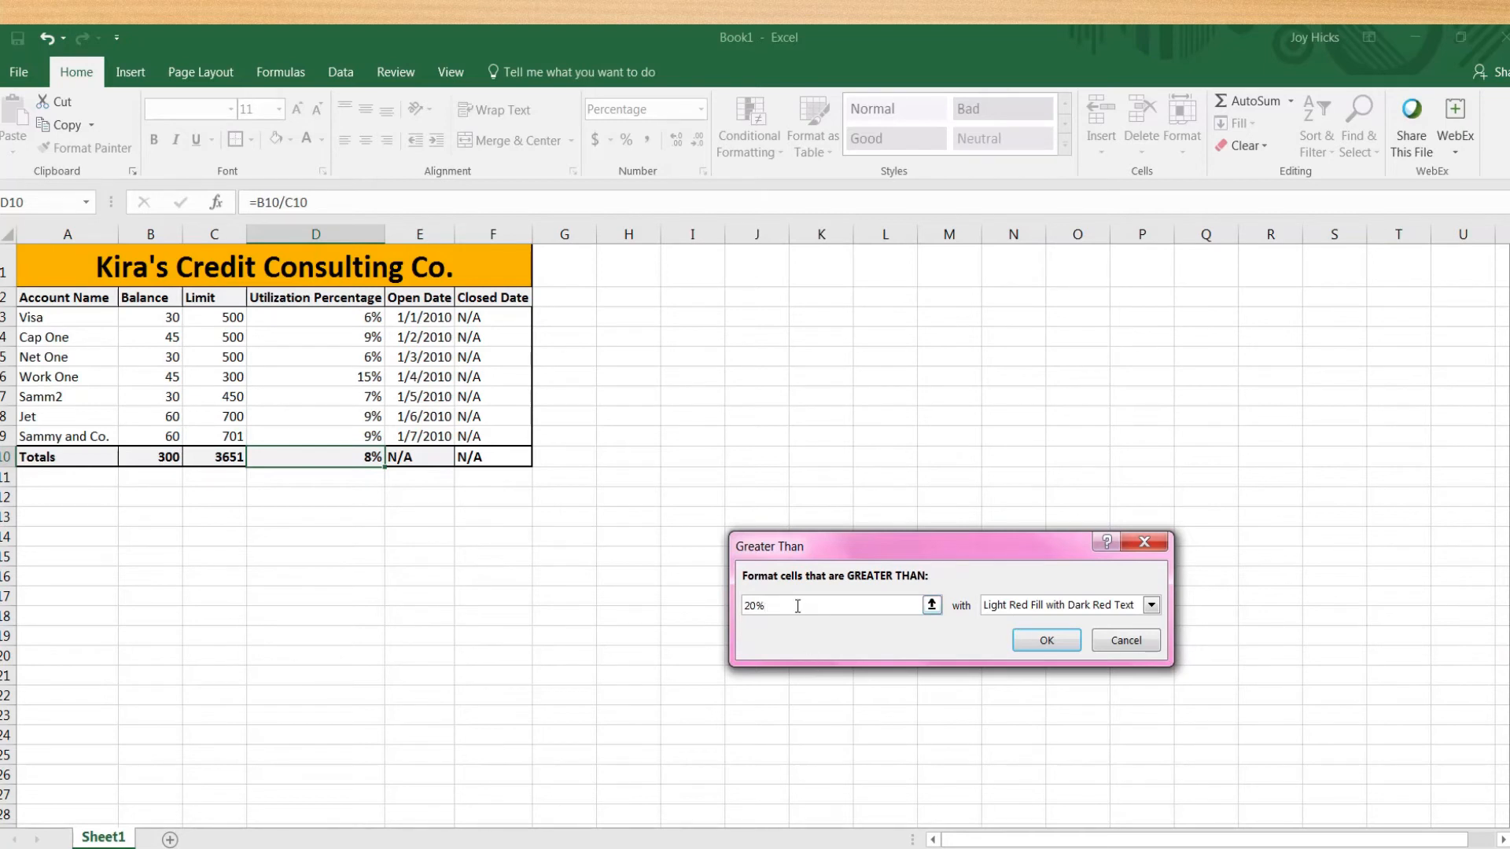
{"action": "key", "text": "BackSpace"}
{"action": "left_click", "coordinate": [1063, 642]}
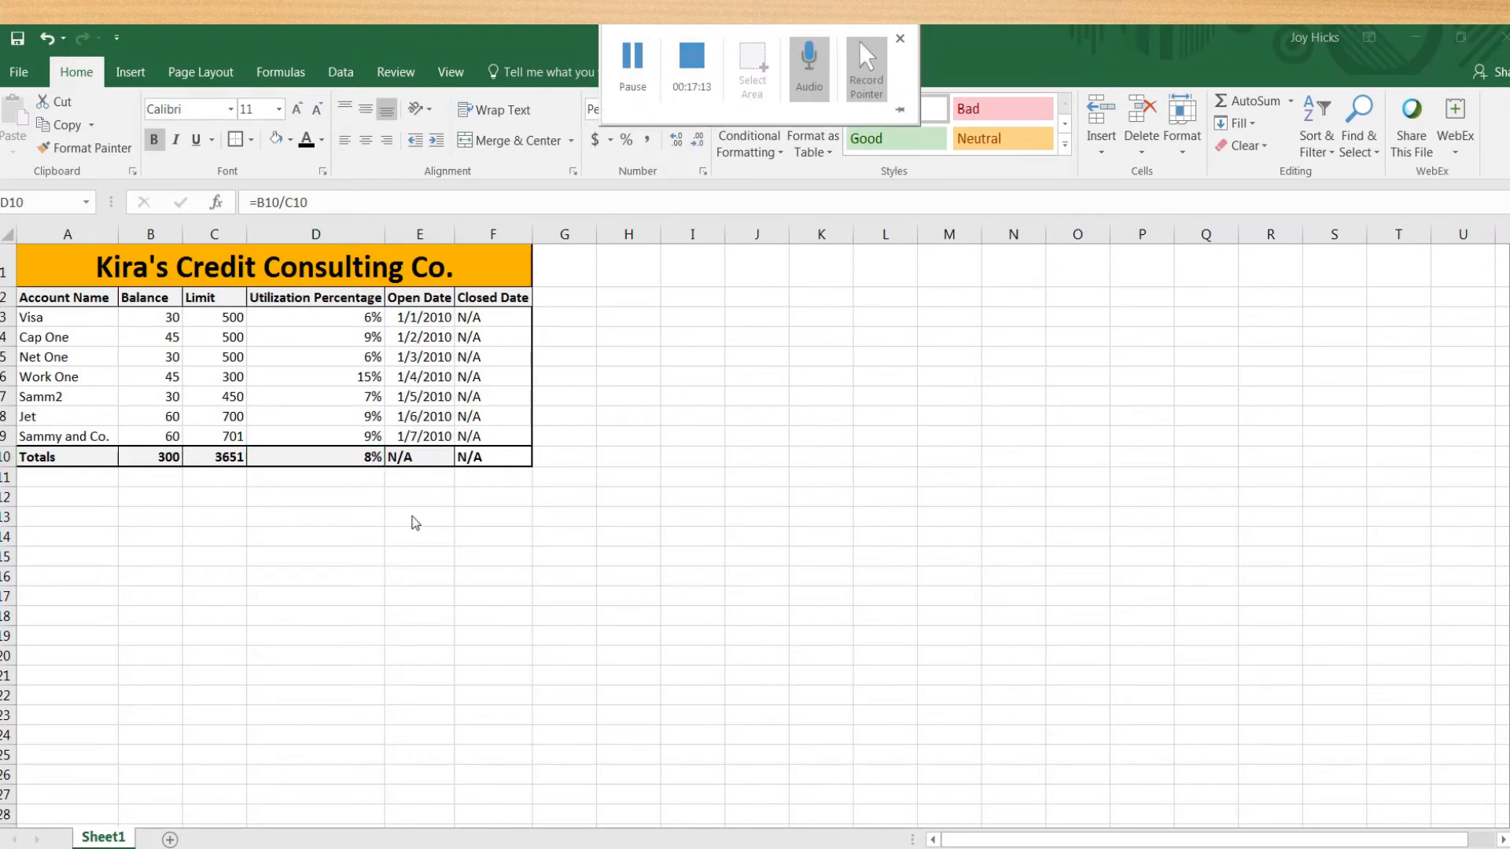
- Replace the Totals utilization formula in D10 with the test value 25%
{"action": "left_click", "coordinate": [331, 459]}
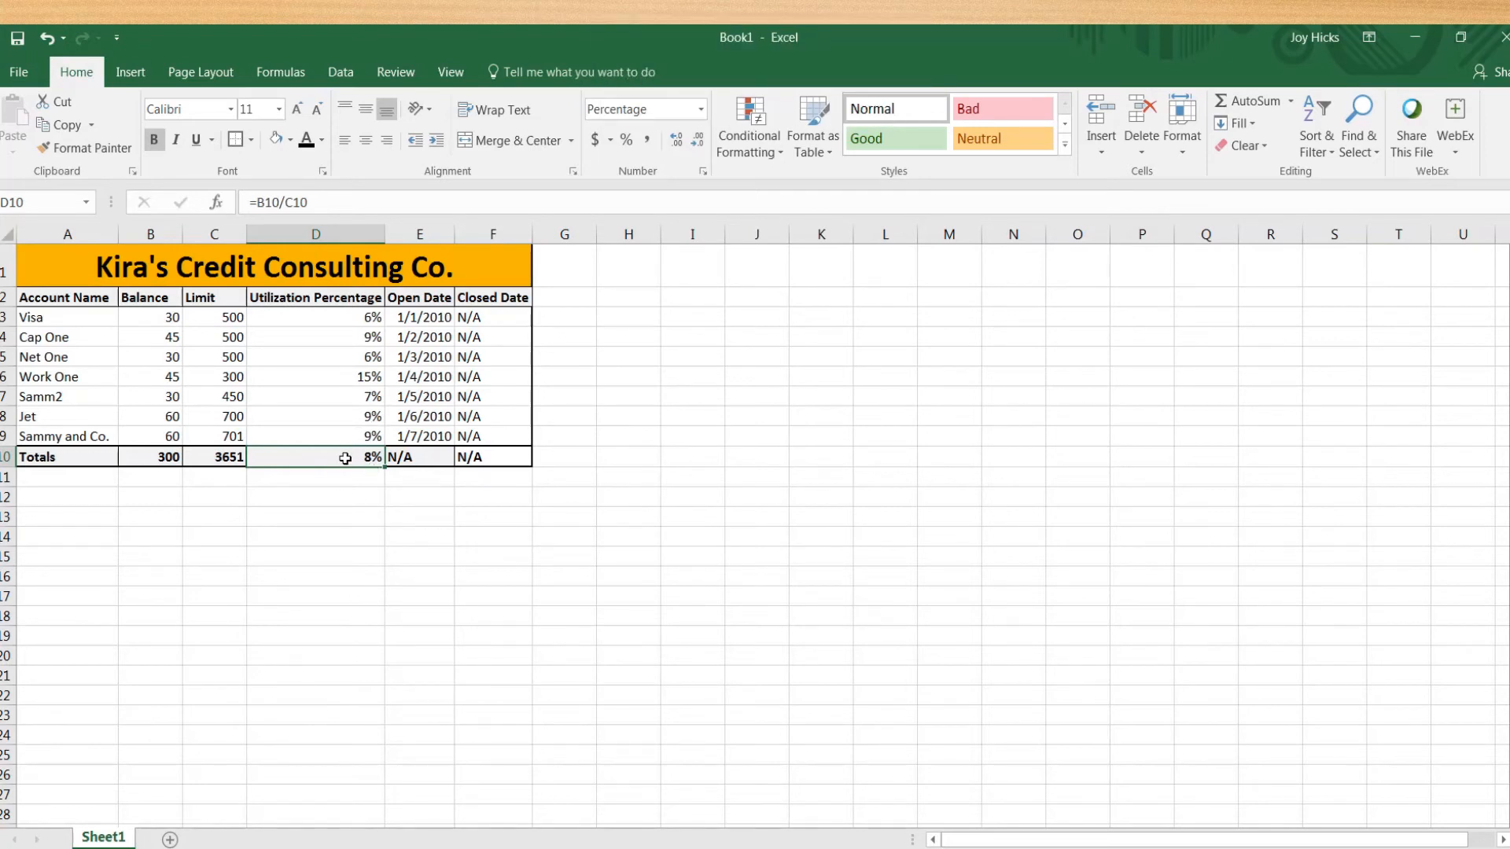
{"action": "type", "text": "25%"}
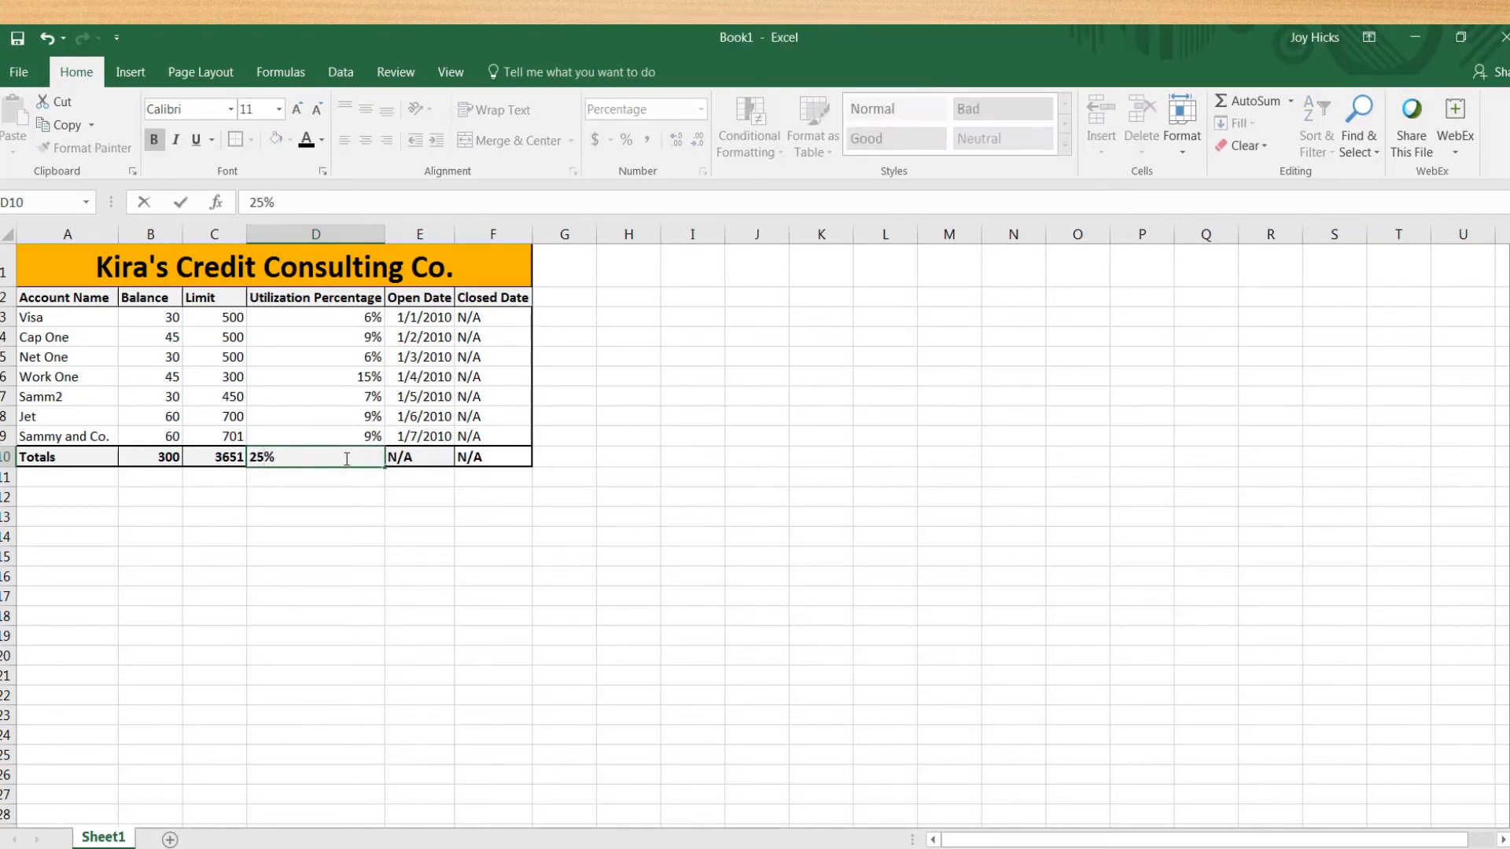
{"action": "key", "text": "Return"}
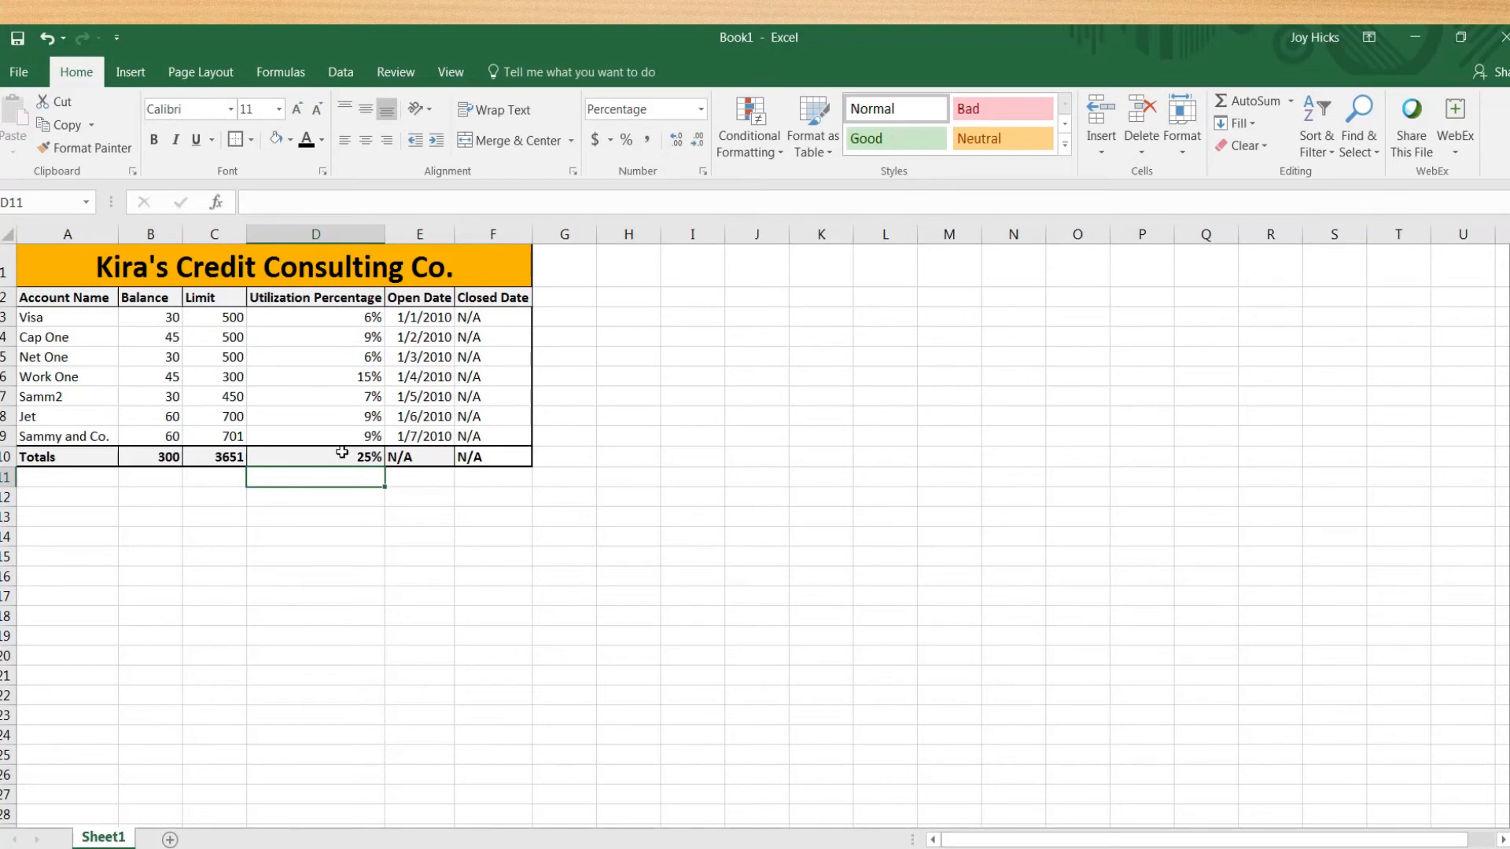
- Add a Greater Than 25% highlight rule to D10, formatted with Light Red Fill with Dark Red Text
{"action": "left_click", "coordinate": [343, 452]}
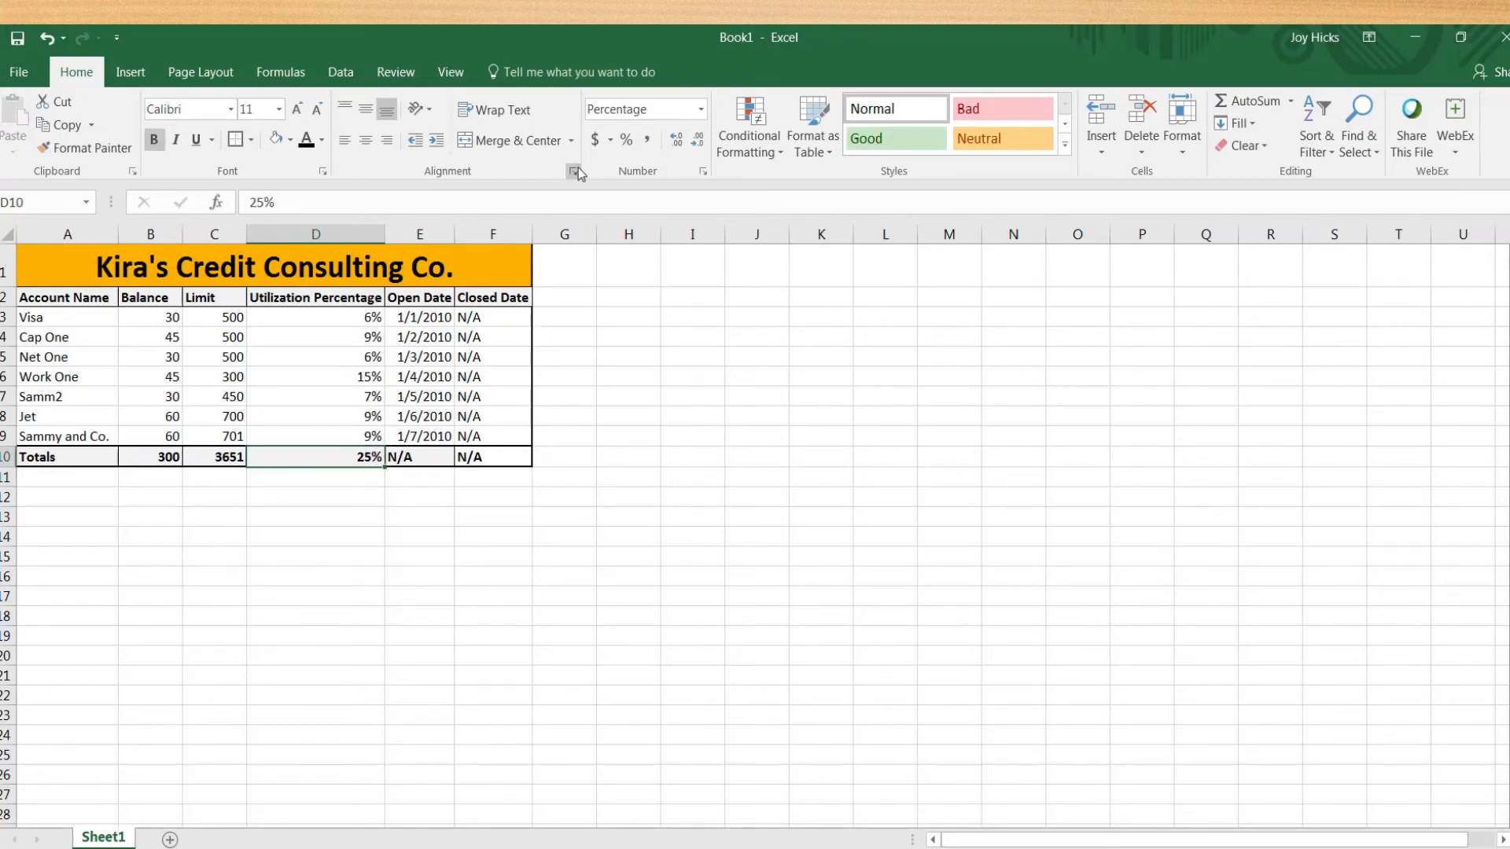
{"action": "left_click", "coordinate": [751, 127]}
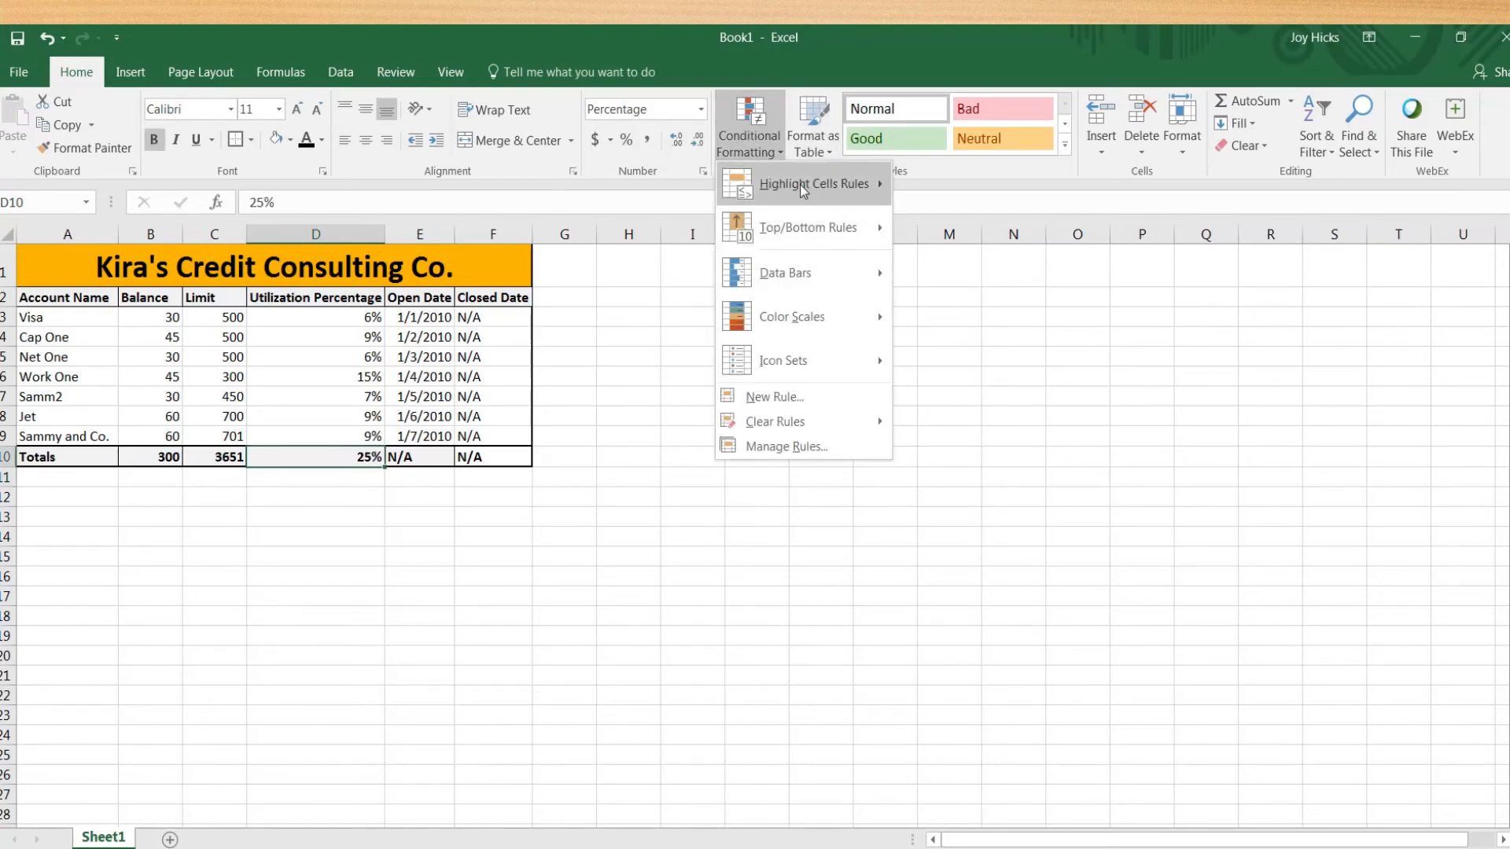
{"action": "mouse_move", "coordinate": [800, 184]}
{"action": "left_click", "coordinate": [971, 188]}
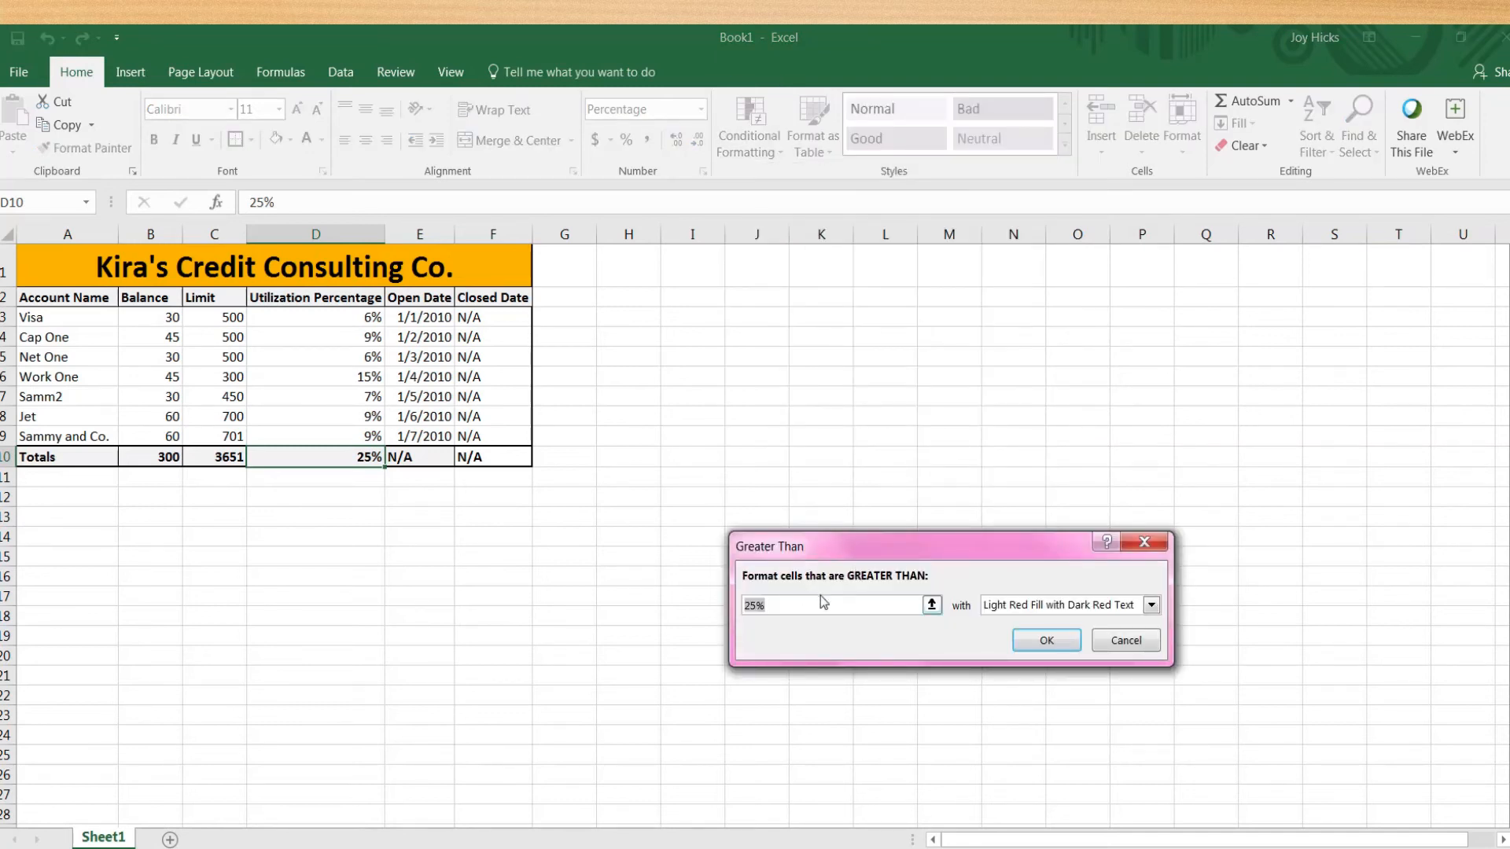
{"action": "left_click", "coordinate": [1151, 605]}
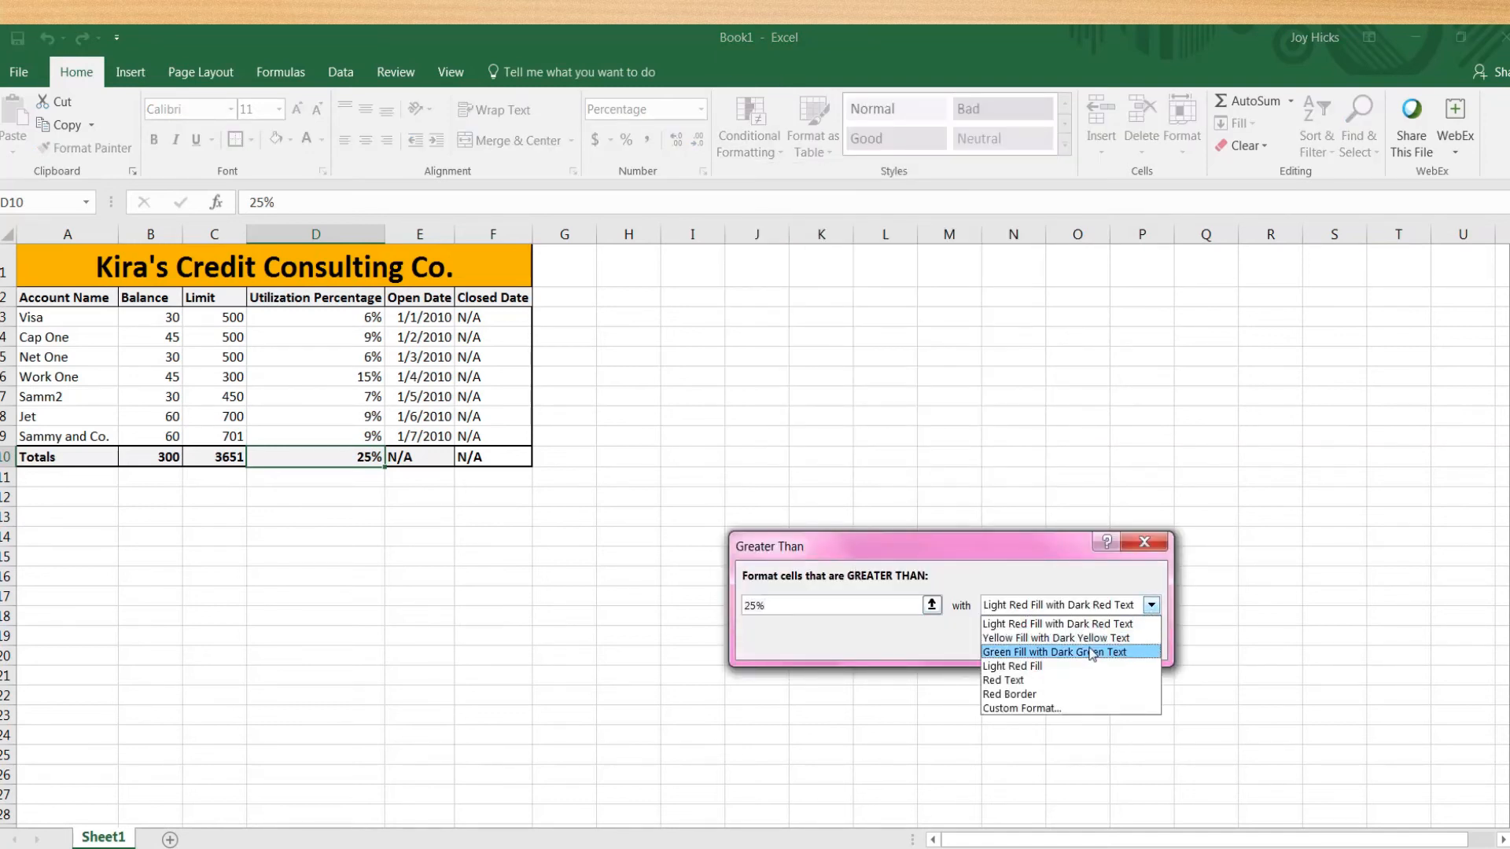
{"action": "left_click", "coordinate": [1101, 624]}
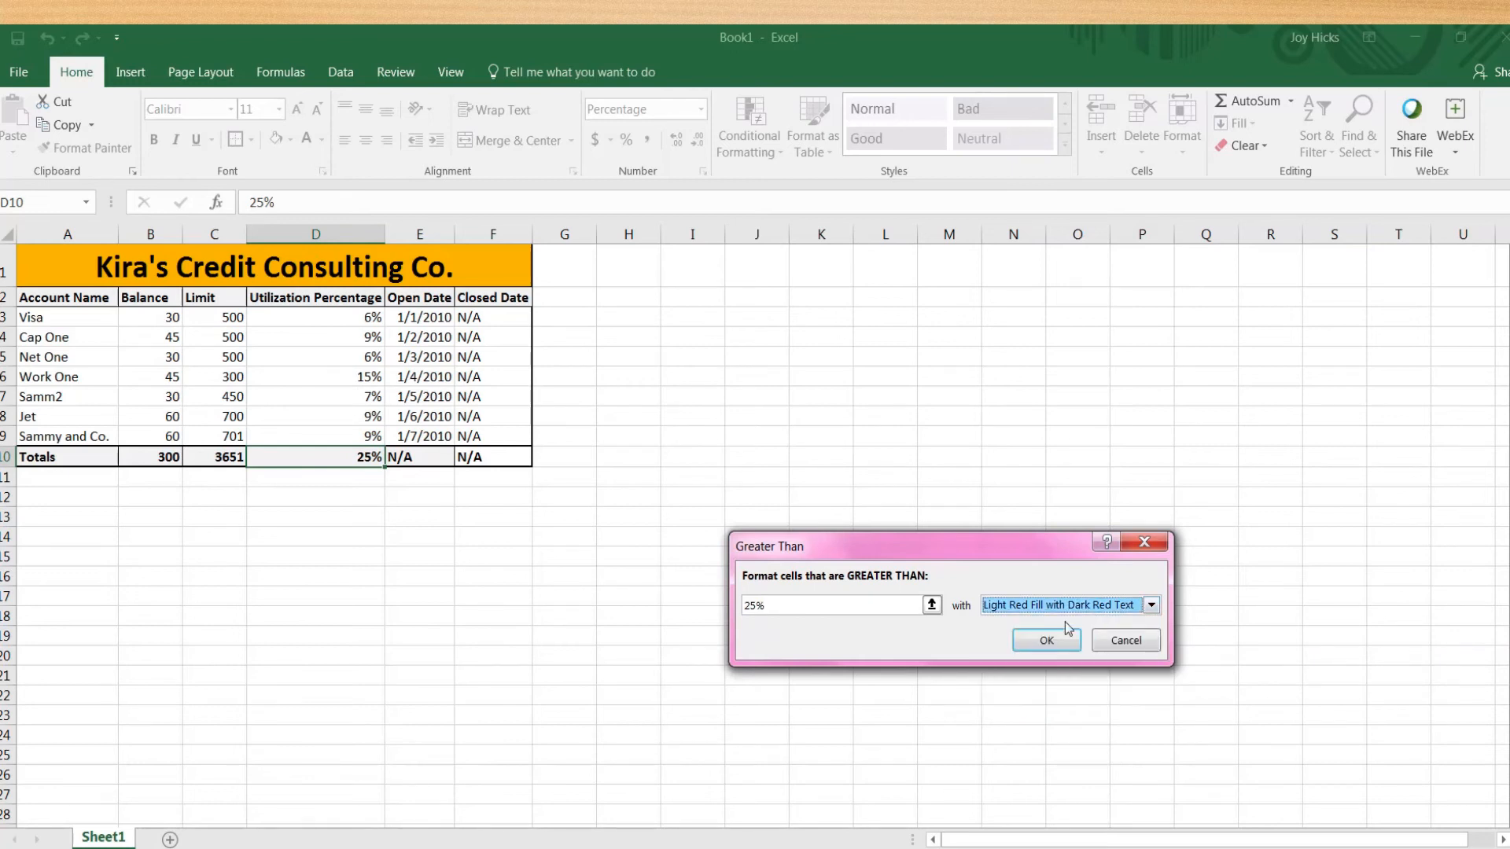
{"action": "left_click", "coordinate": [1049, 639]}
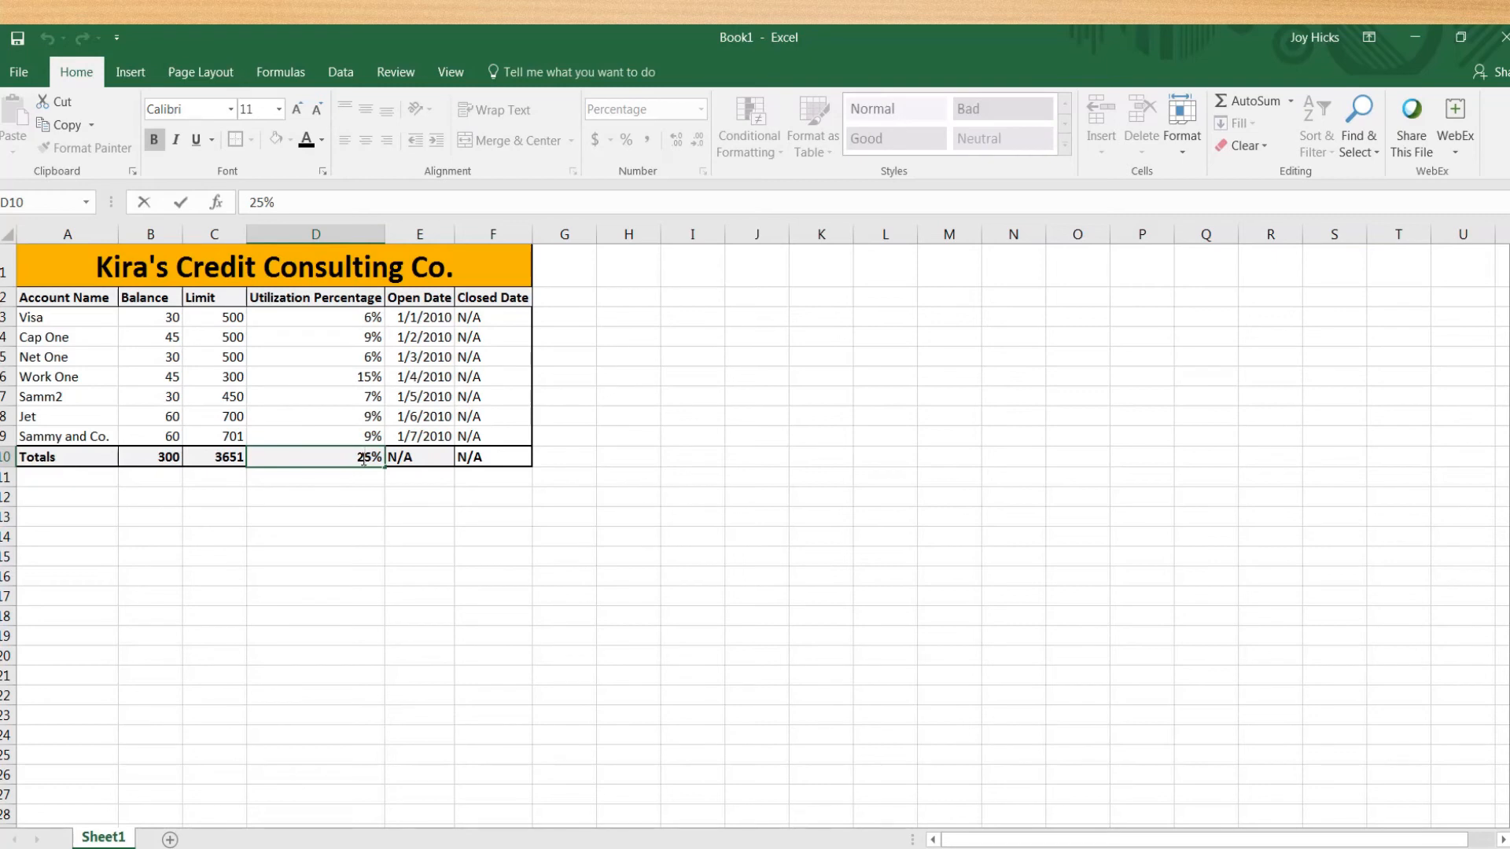
- Change the Totals utilization percentage in D10 to 26% to test the highlight rule
{"action": "key", "text": "Delete"}
{"action": "type", "text": "6"}
{"action": "left_click", "coordinate": [447, 513]}
{"action": "mouse_move", "coordinate": [688, 30]}
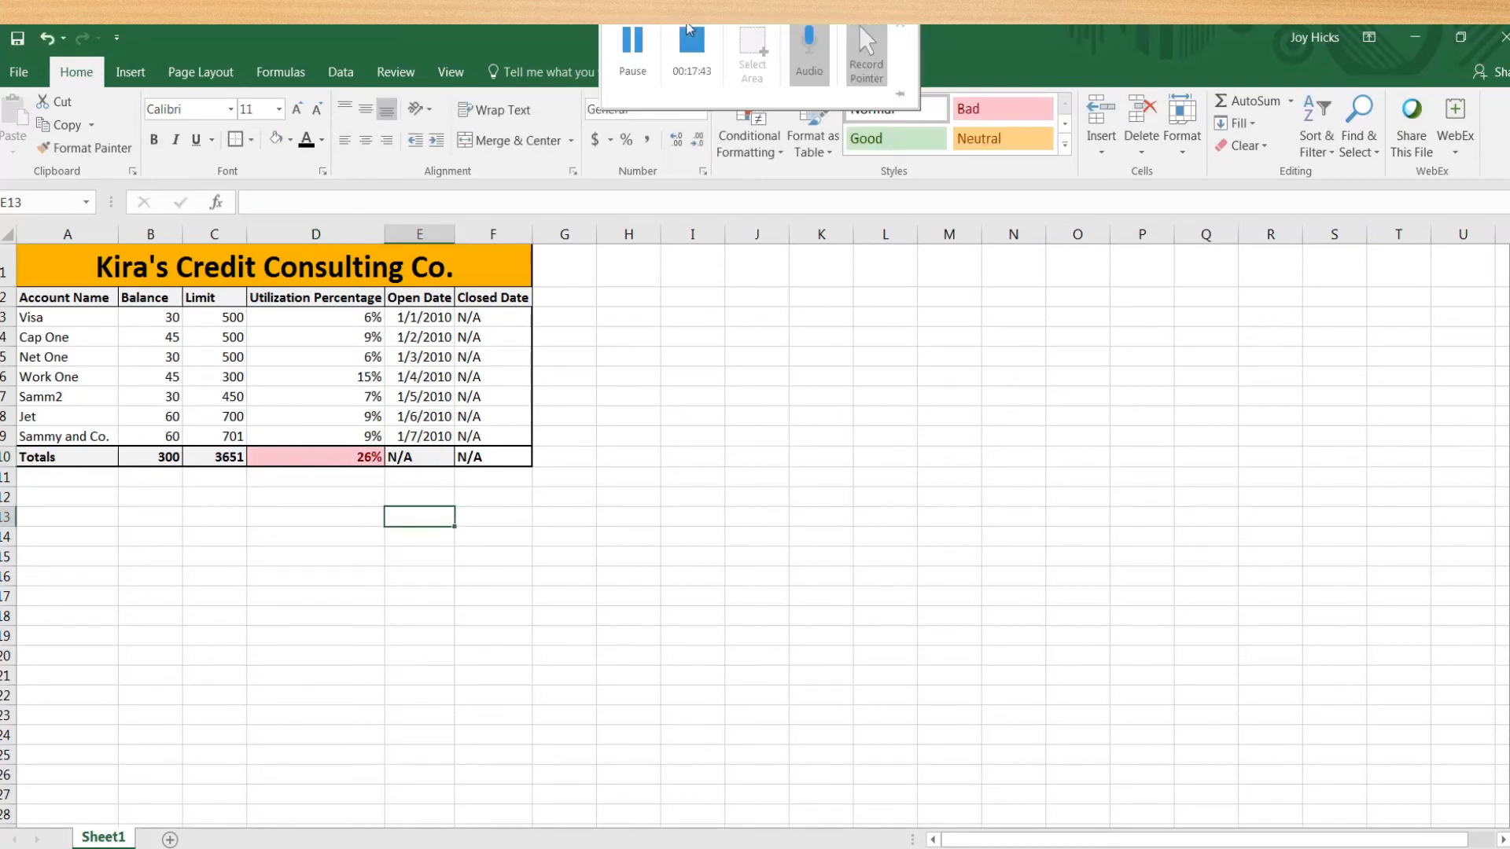
{"action": "left_click", "coordinate": [635, 55]}
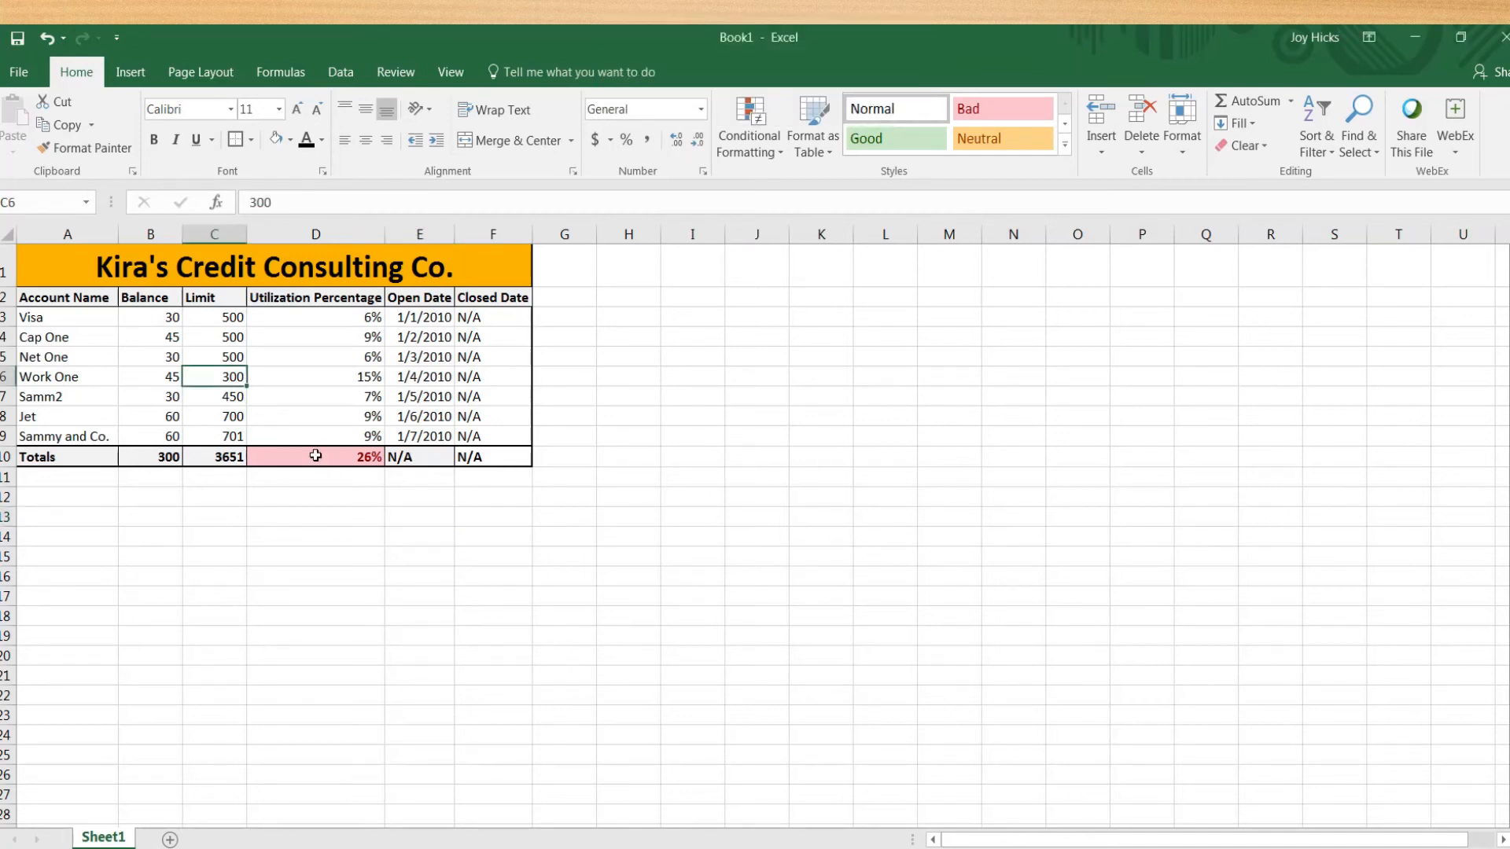
{"action": "left_click", "coordinate": [335, 397]}
{"action": "left_click", "coordinate": [338, 462]}
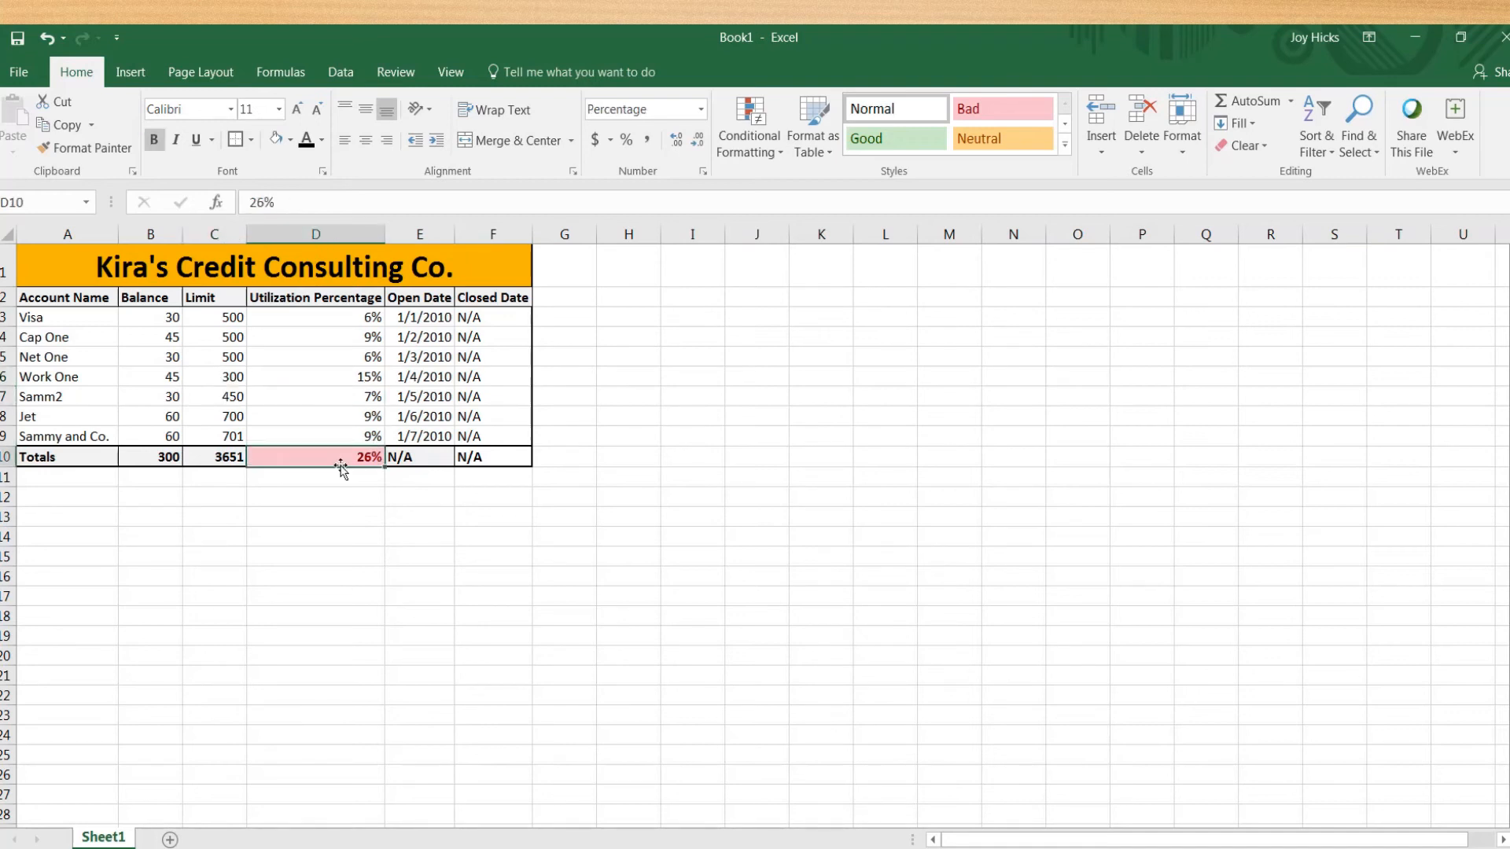
- Rename Sheet1 with the customer's full name
{"action": "double_click", "coordinate": [112, 839]}
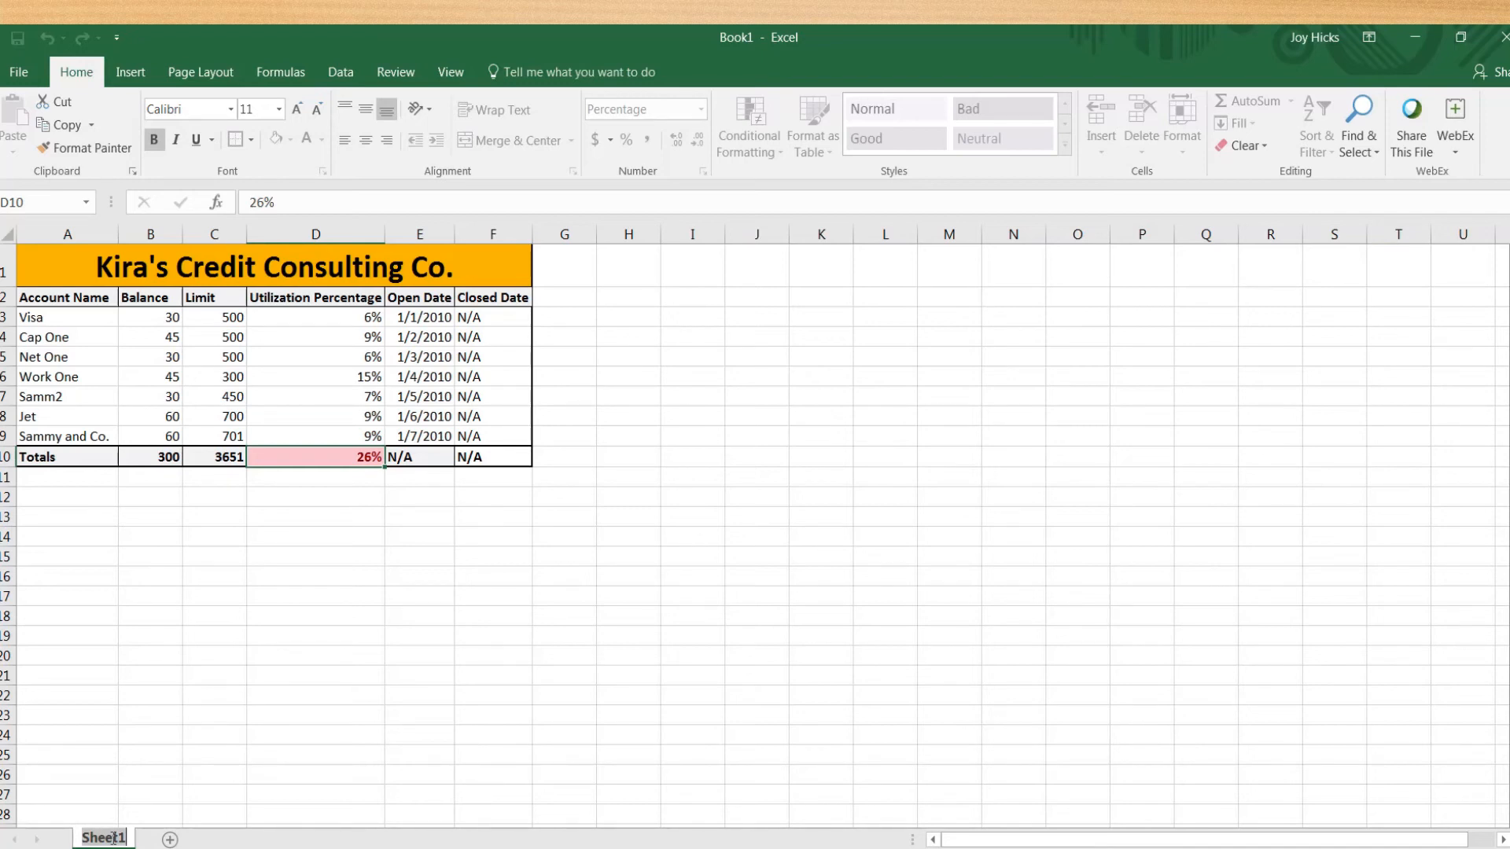
{"action": "type", "text": "Joy Hicks"}
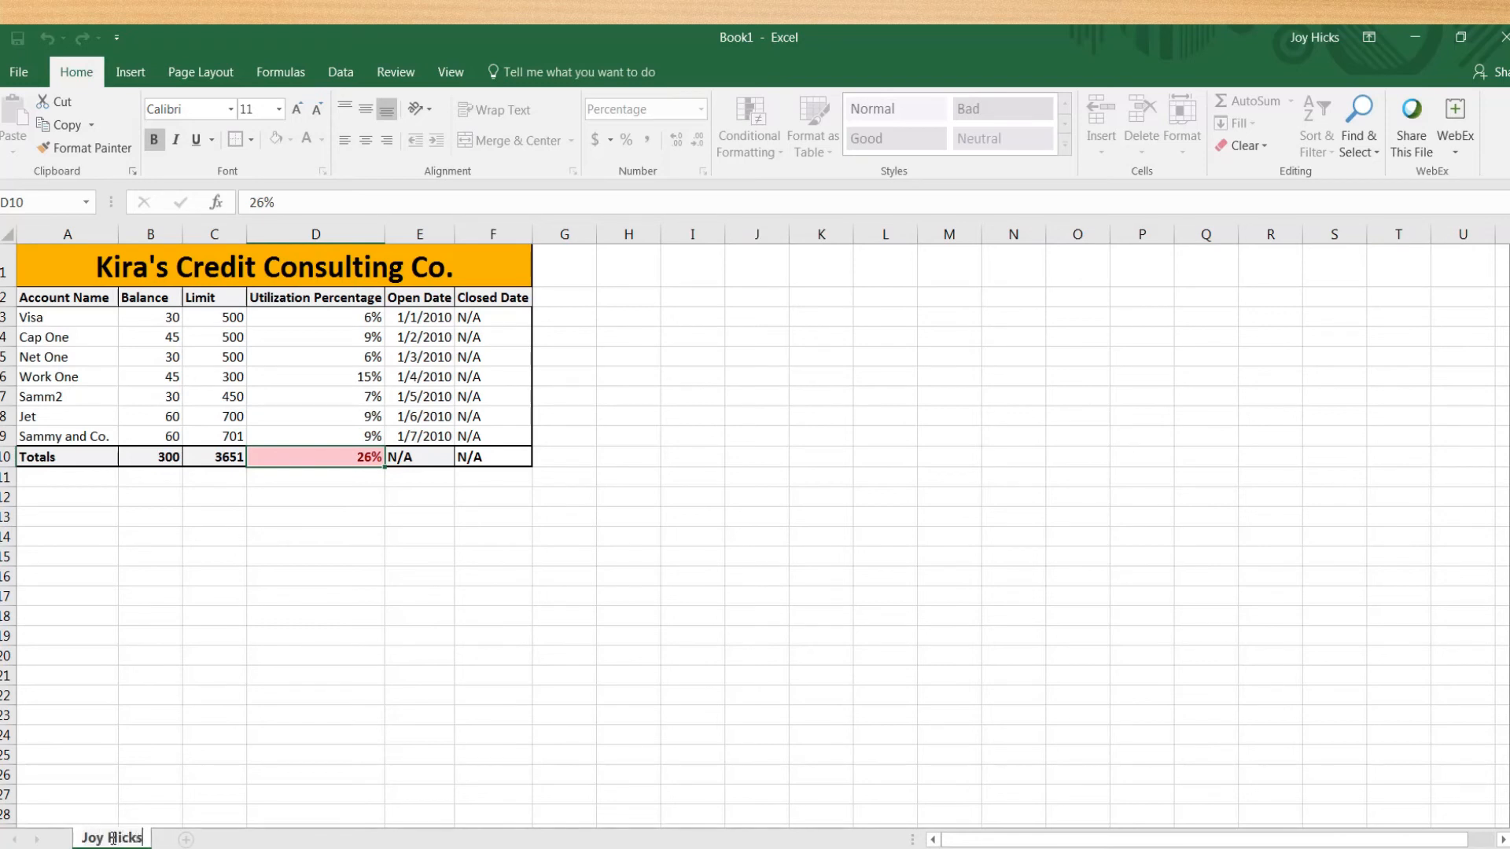
{"action": "left_click_drag", "start_coordinate": [188, 778], "coordinate": [190, 789]}
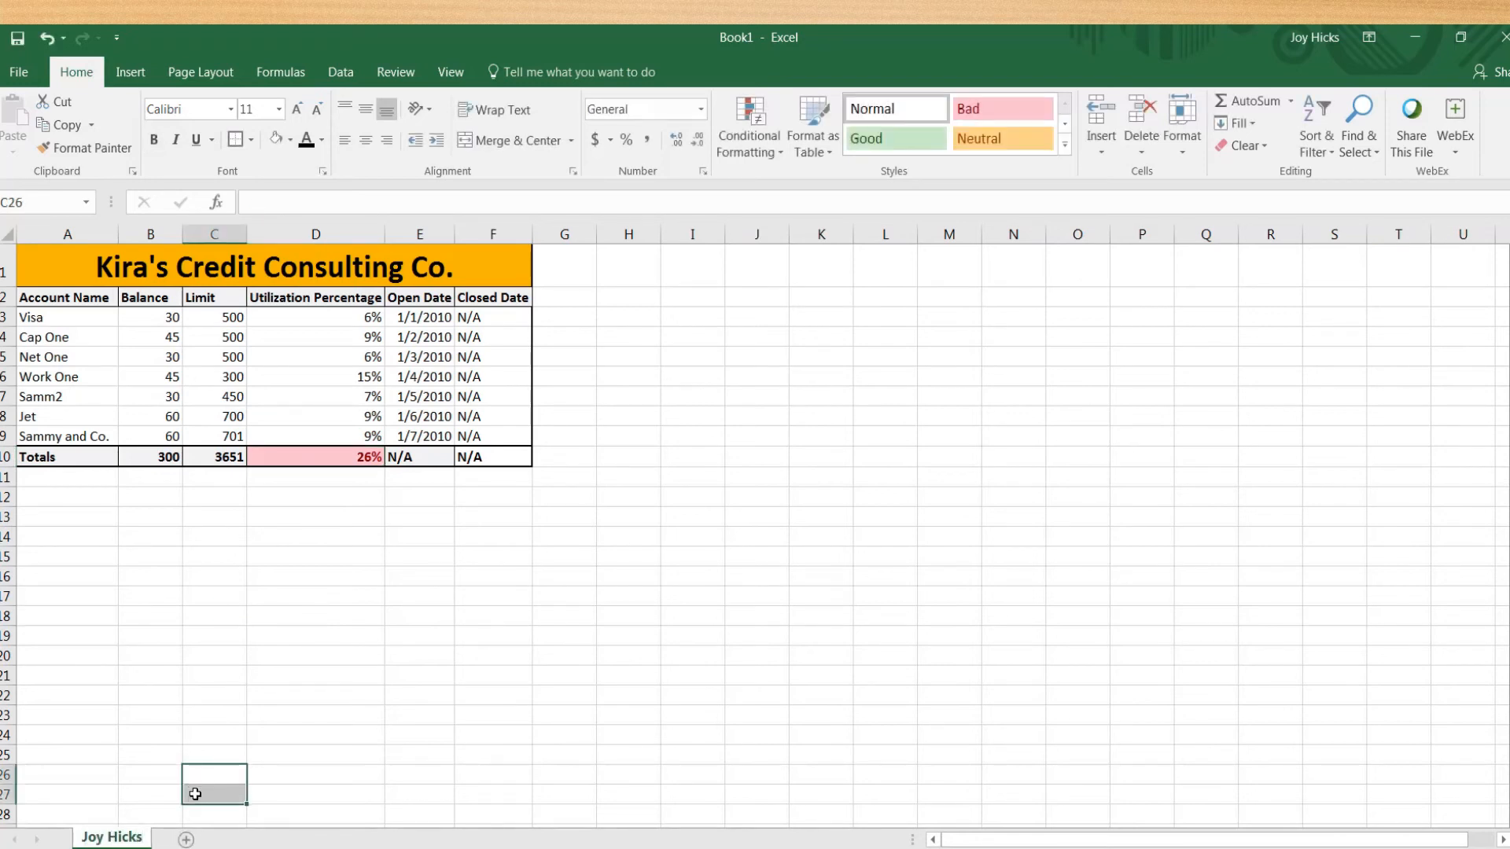
- Add a second worksheet and name it "Custumer B"
{"action": "left_click", "coordinate": [185, 840]}
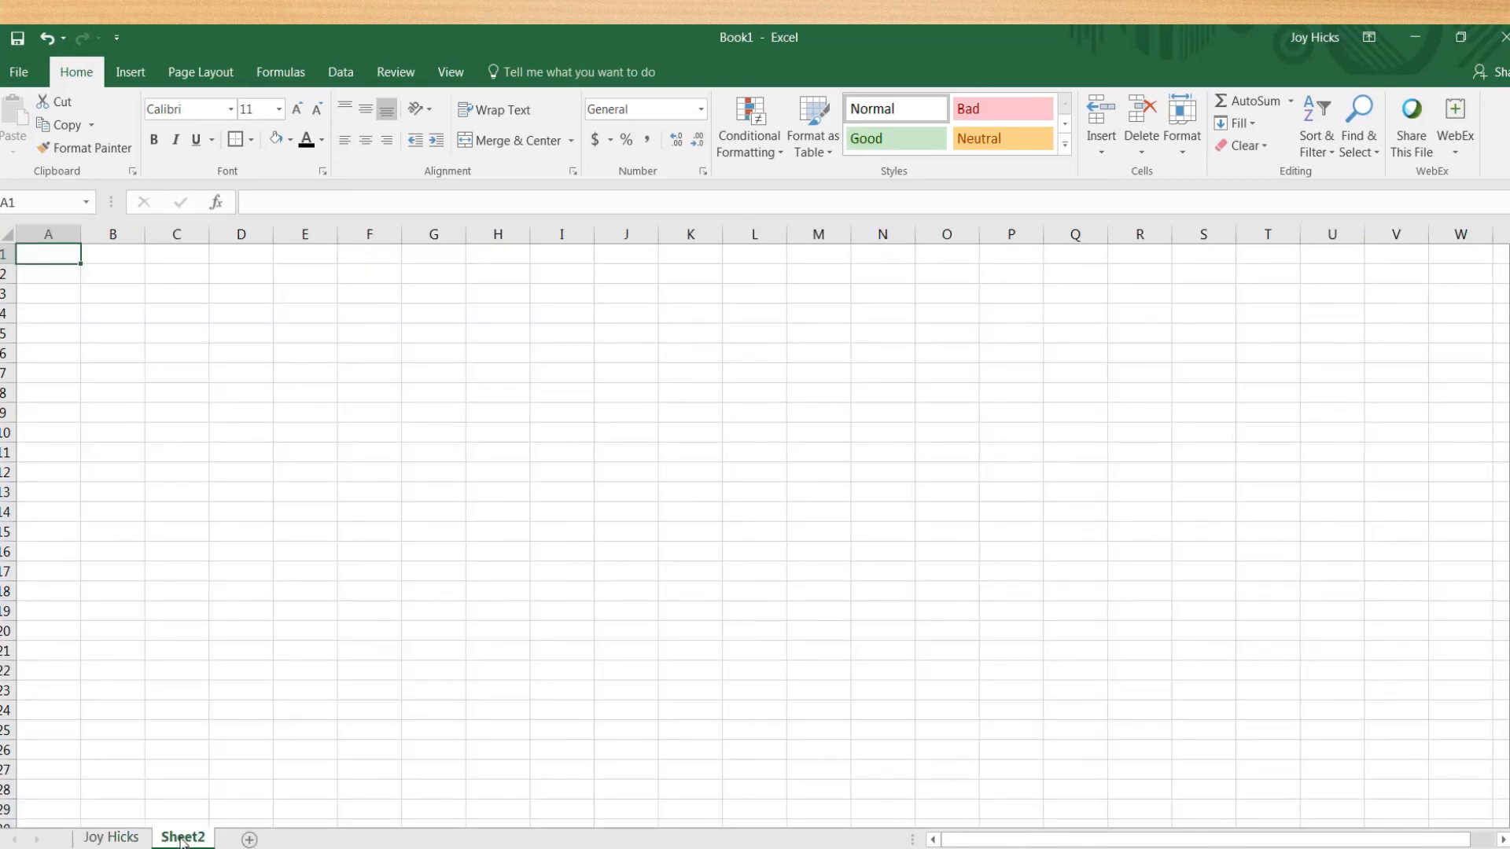
{"action": "double_click", "coordinate": [182, 838]}
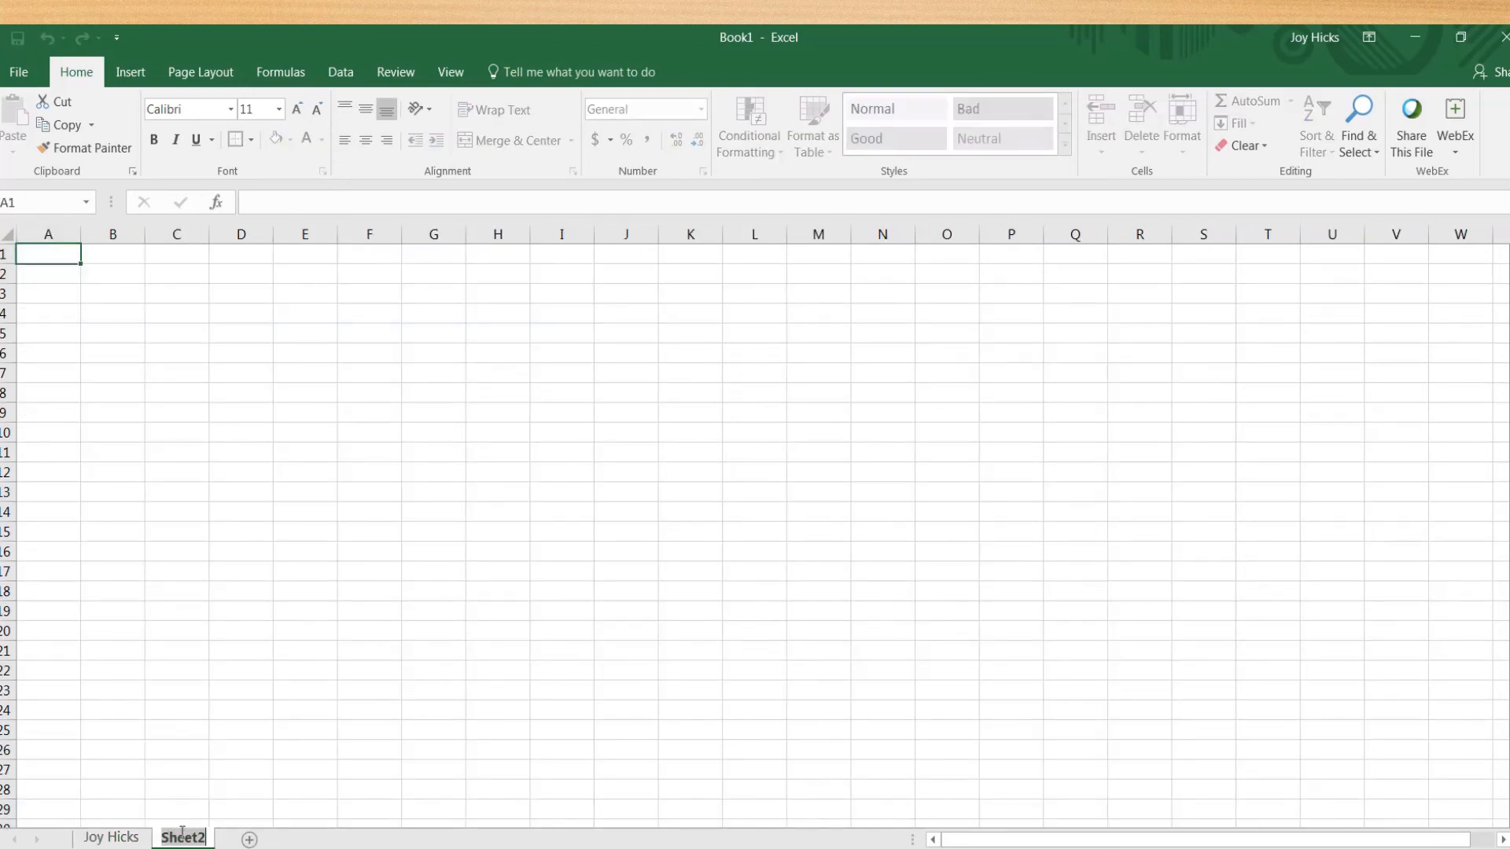
{"action": "type", "text": "Custumer B"}
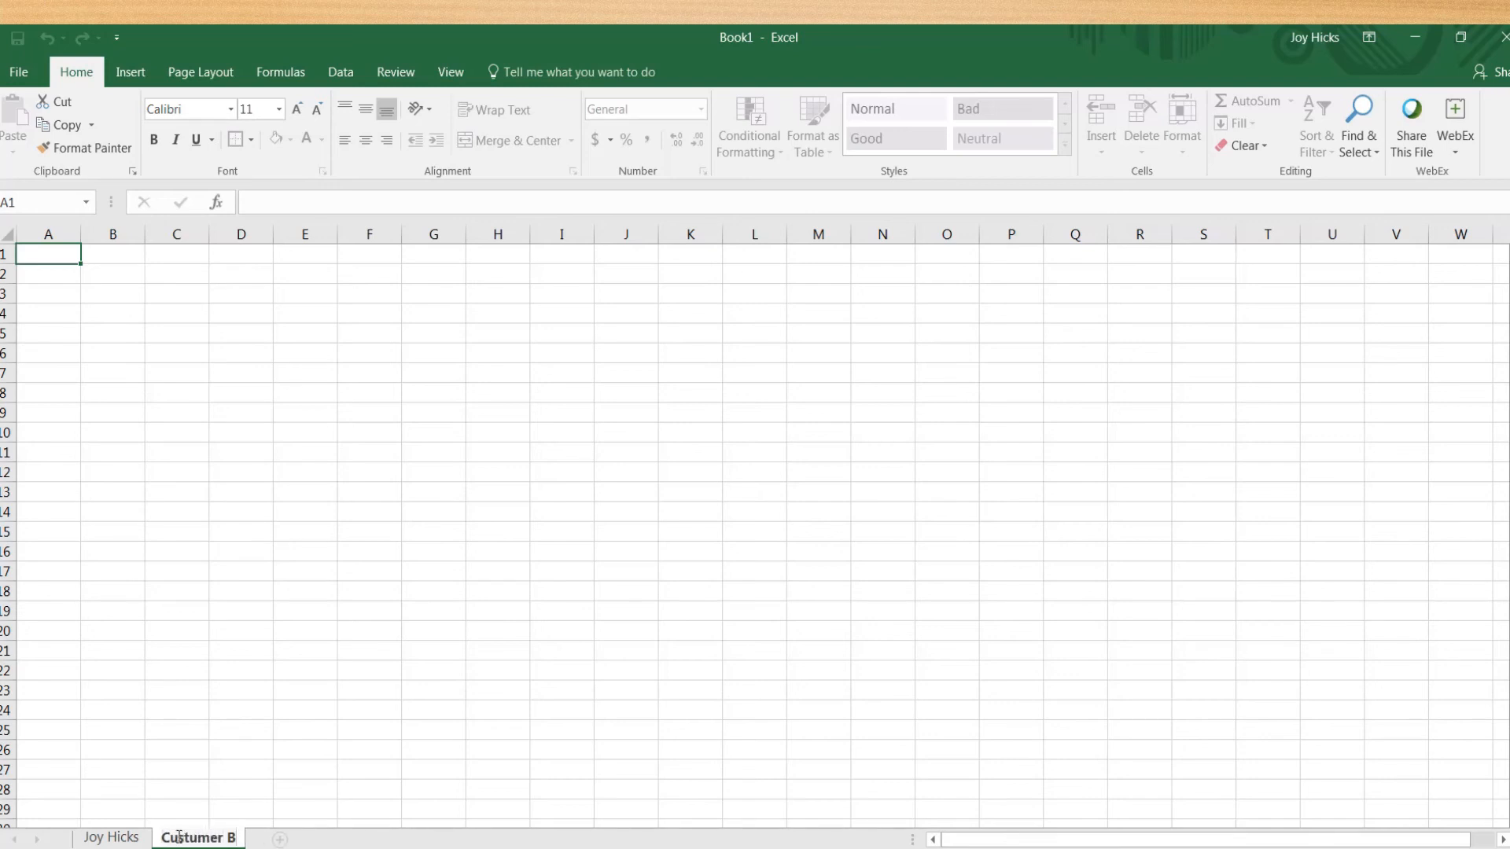
- Try to correct the second worksheet's name to "Costumer B"
{"action": "left_click", "coordinate": [177, 836]}
{"action": "key", "text": "BackSpace"}
{"action": "type", "text": "o"}
{"action": "key", "text": "BackSpace"}
{"action": "key", "text": "BackSpace"}
{"action": "left_click_drag", "start_coordinate": [206, 838], "coordinate": [135, 838]}
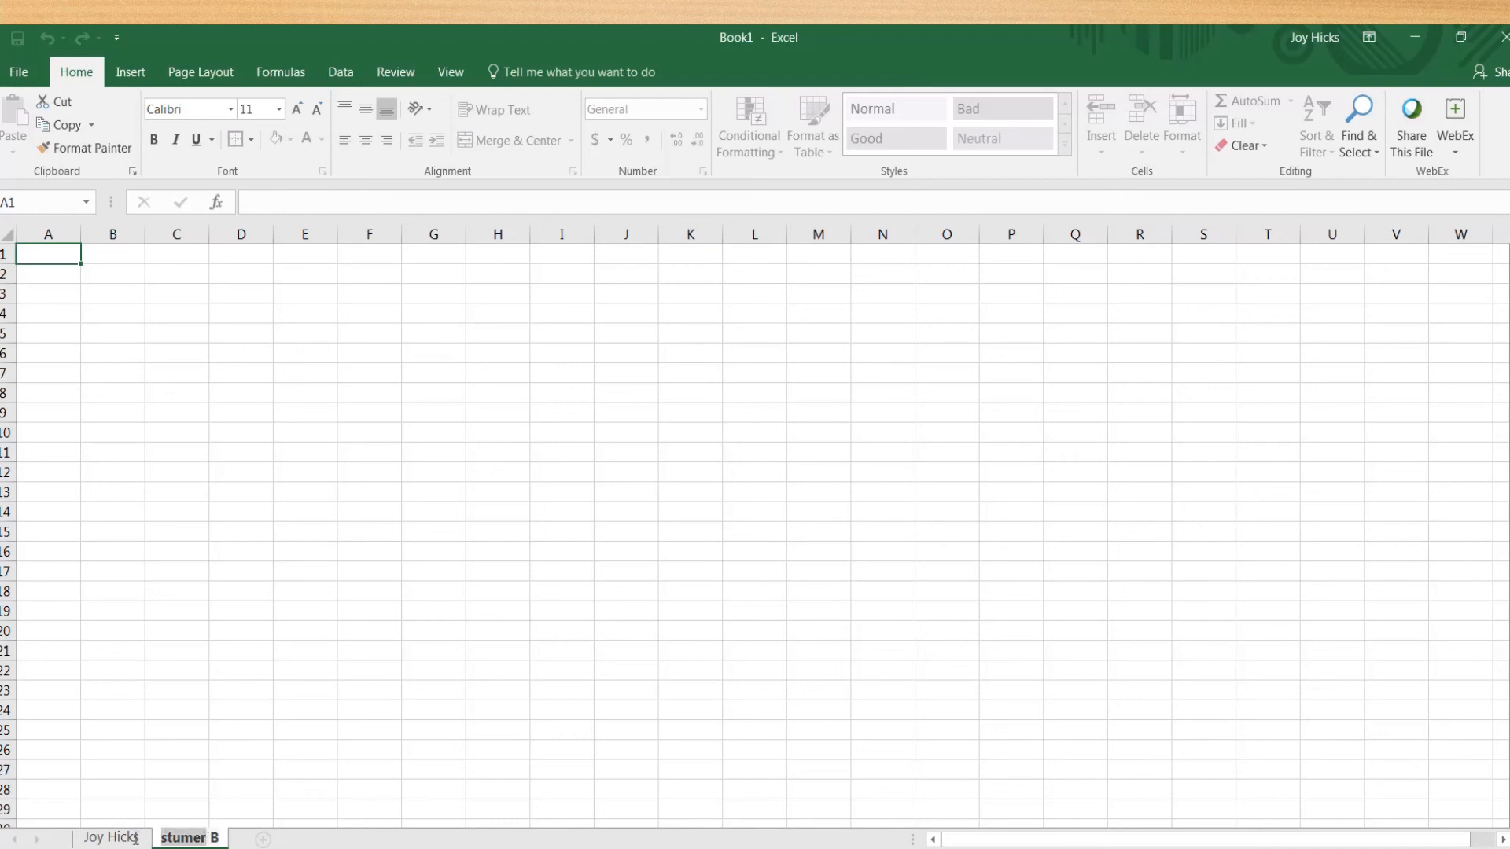
{"action": "key", "text": "BackSpace"}
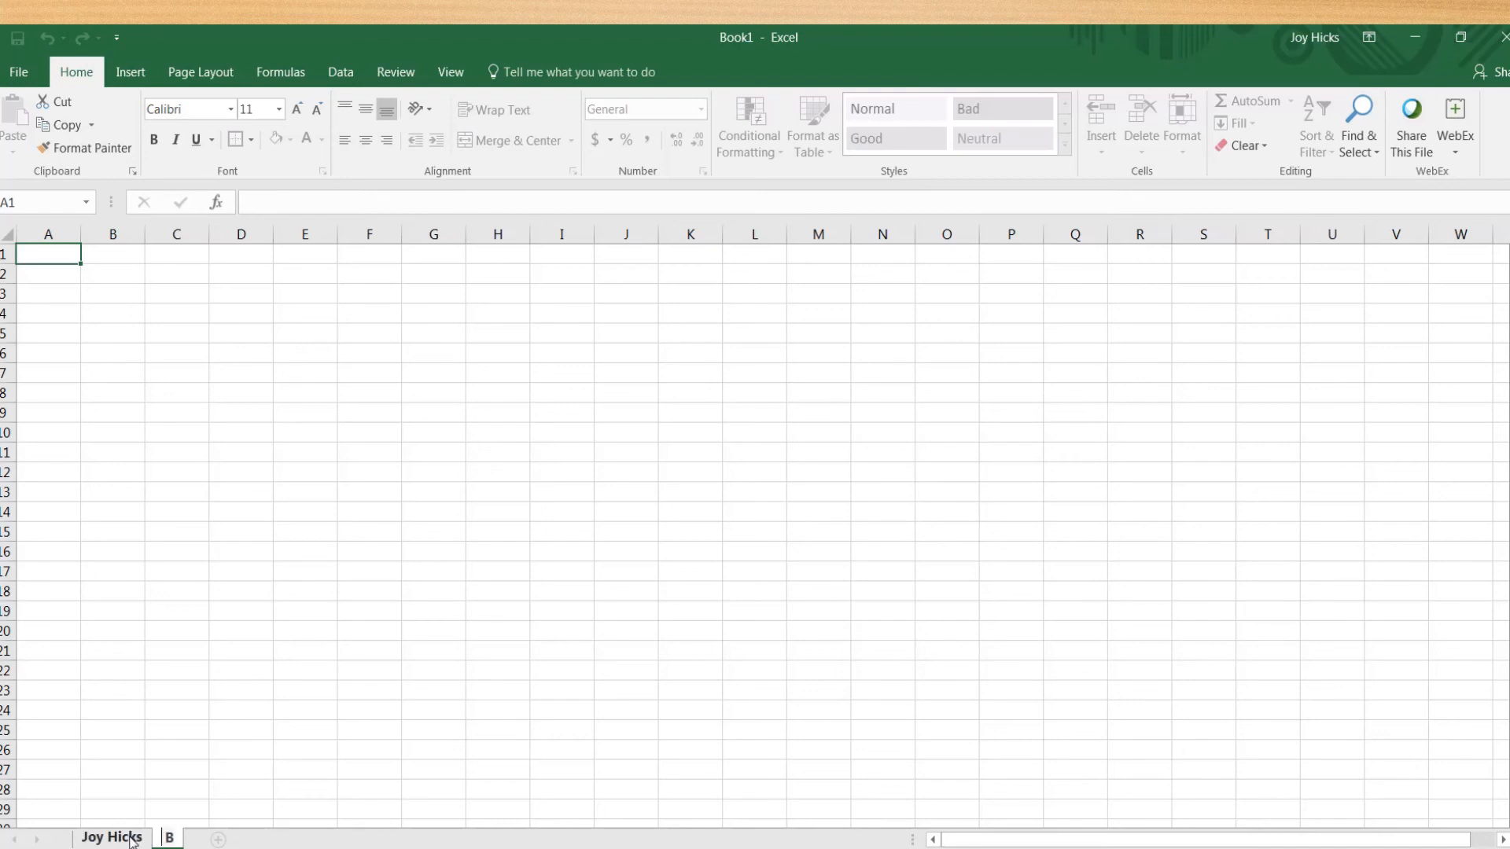
{"action": "type", "text": "Costumer"}
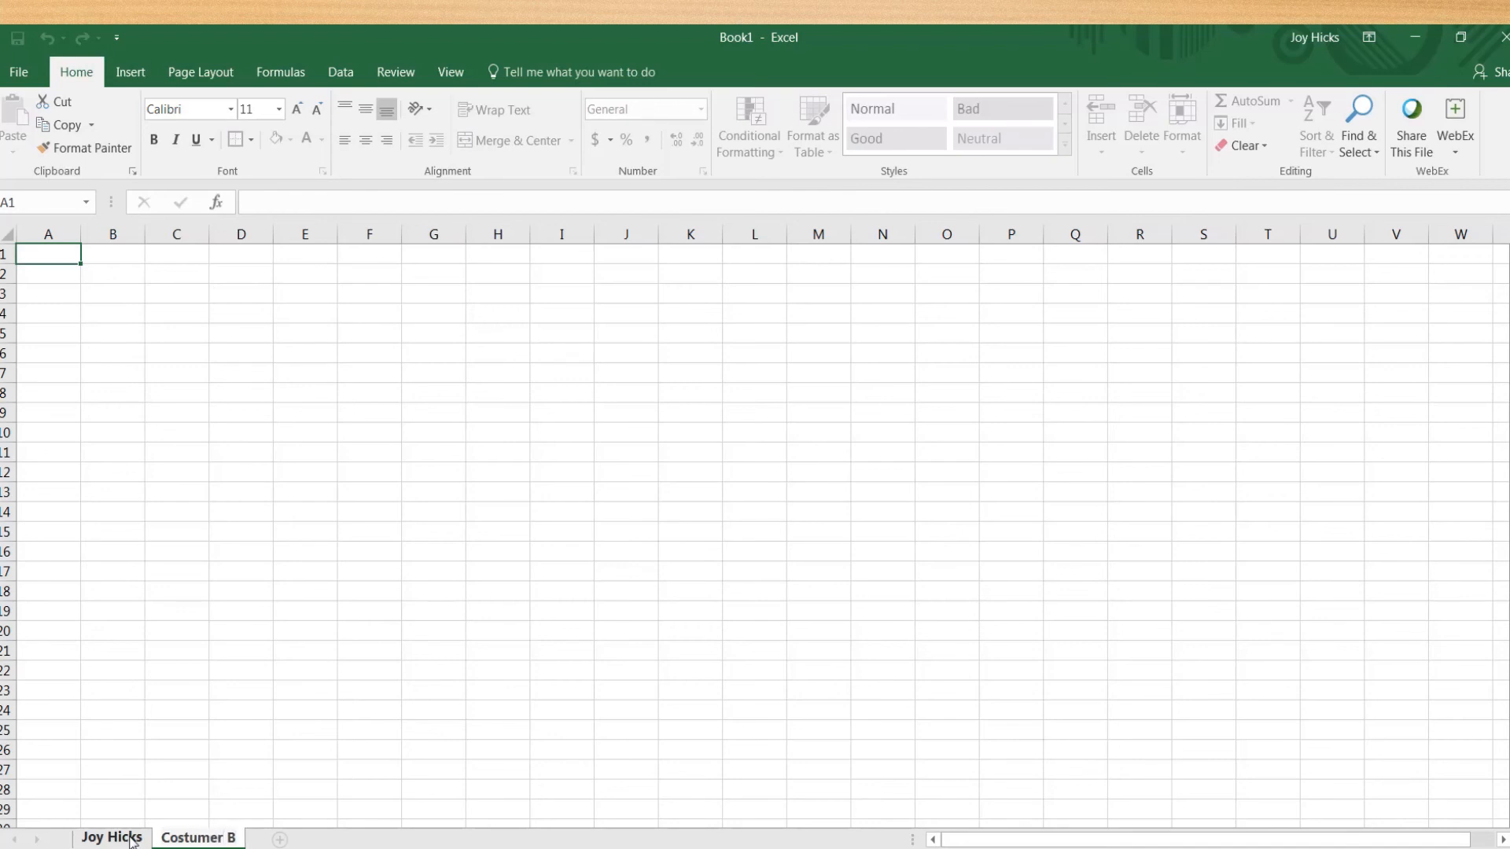
- Shorten the second worksheet's name to just "B"
{"action": "key", "text": "BackSpace"}
{"action": "key", "text": "BackSpace"}
{"action": "key", "text": "BackSpace"}
{"action": "key", "text": "BackSpace"}
{"action": "key", "text": "BackSpace"}
{"action": "key", "text": "BackSpace"}
{"action": "key", "text": "BackSpace"}
{"action": "key", "text": "BackSpace"}
{"action": "key", "text": "BackSpace"}
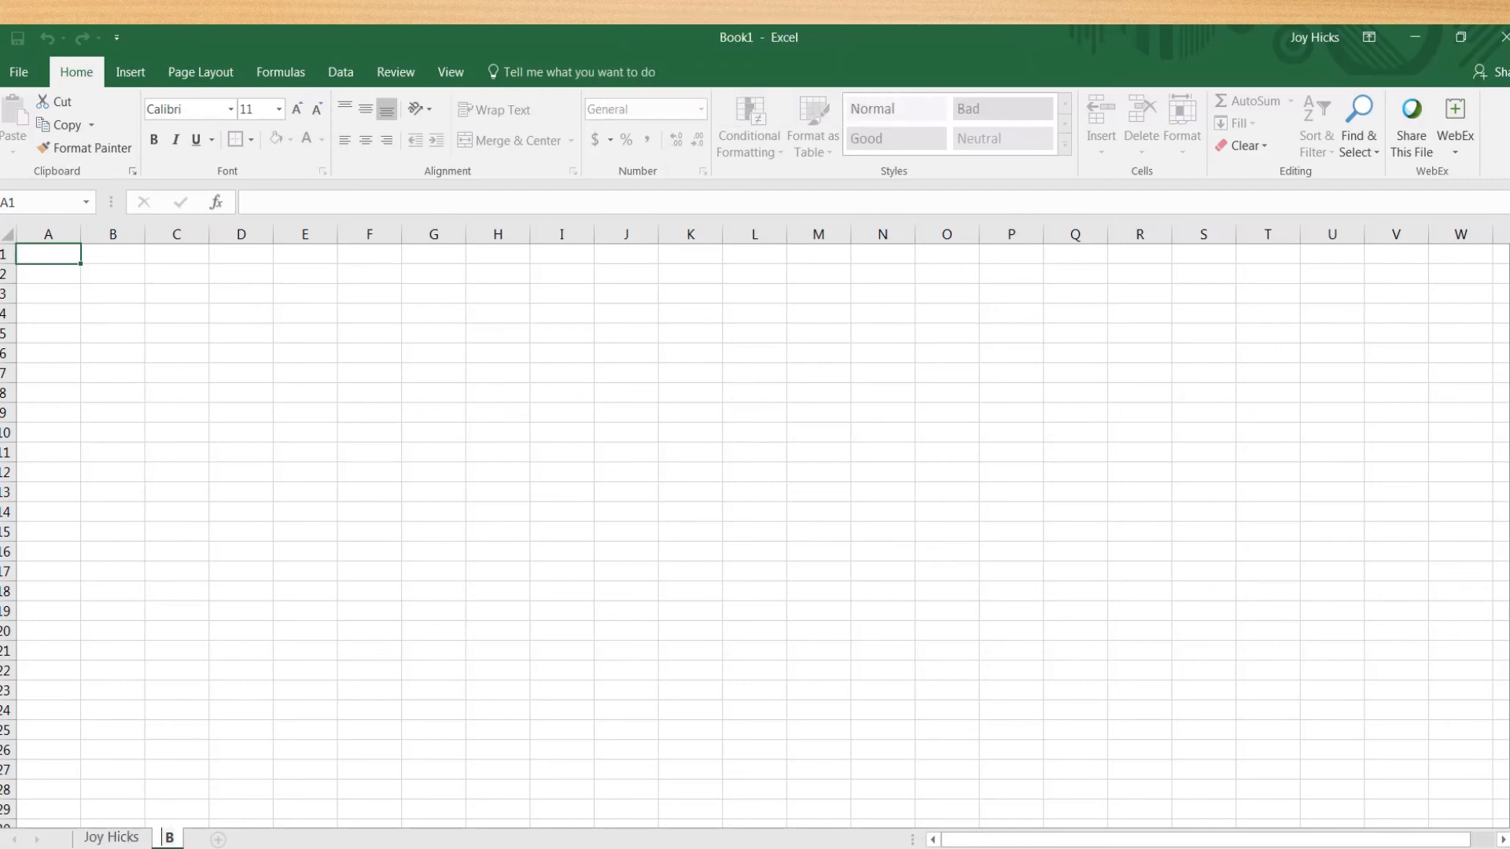
- Add a third worksheet and name it "C"
{"action": "left_click", "coordinate": [218, 840]}
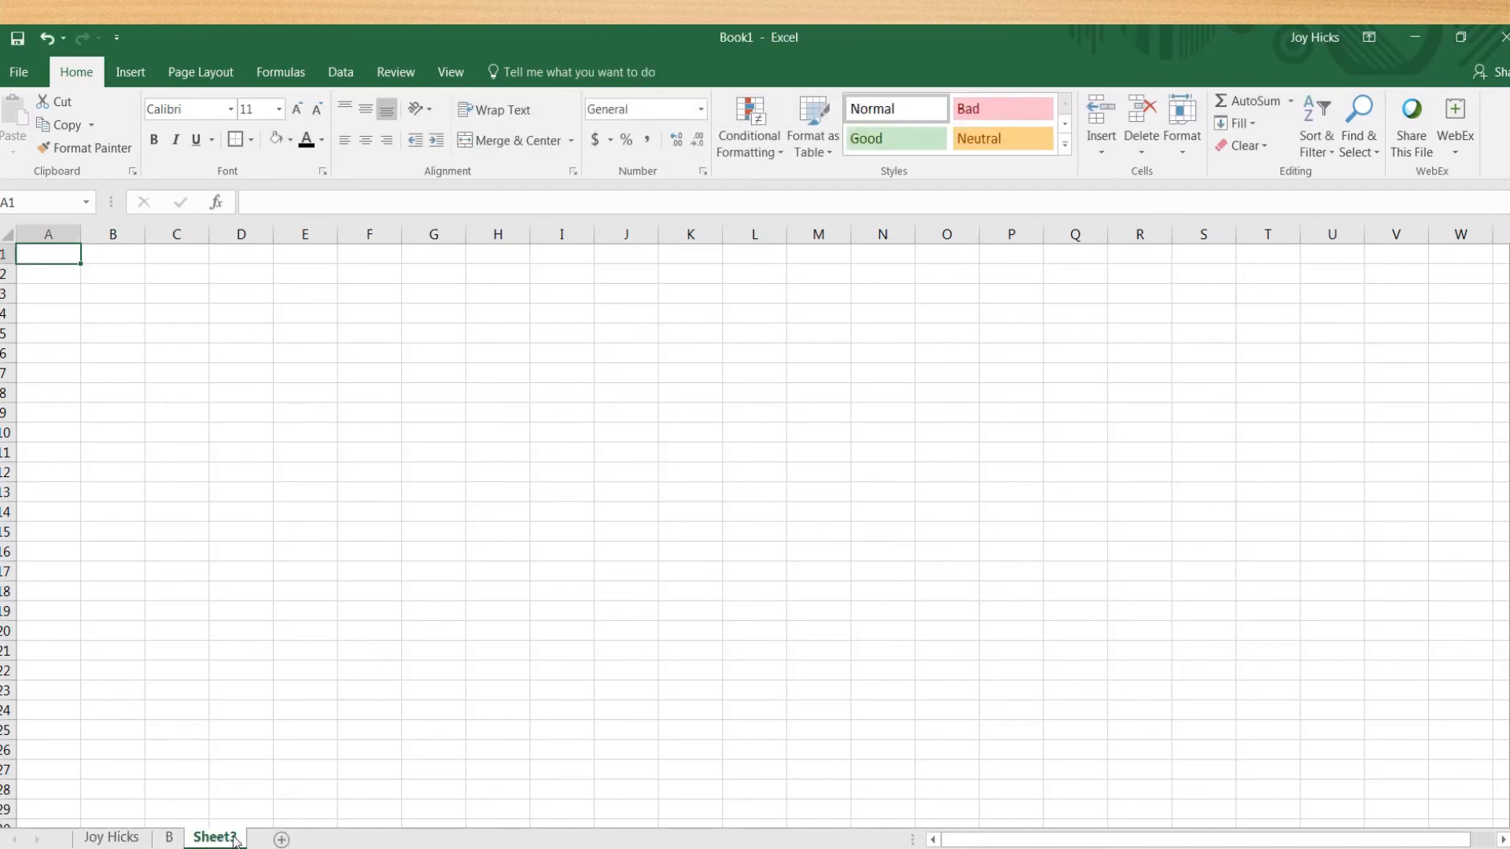
{"action": "double_click", "coordinate": [236, 838]}
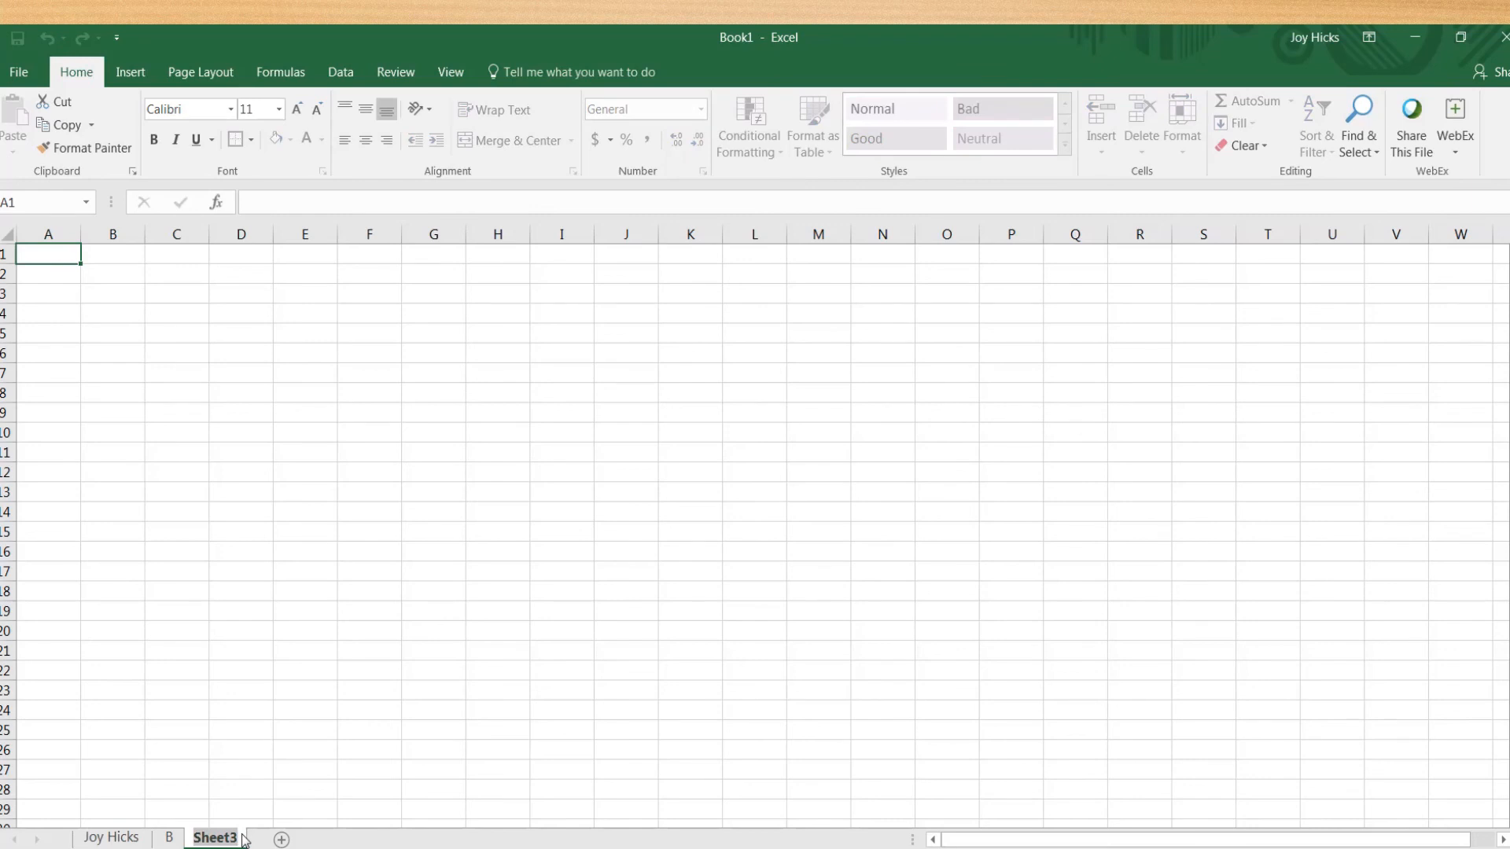
{"action": "type", "text": "C"}
{"action": "left_click", "coordinate": [237, 794]}
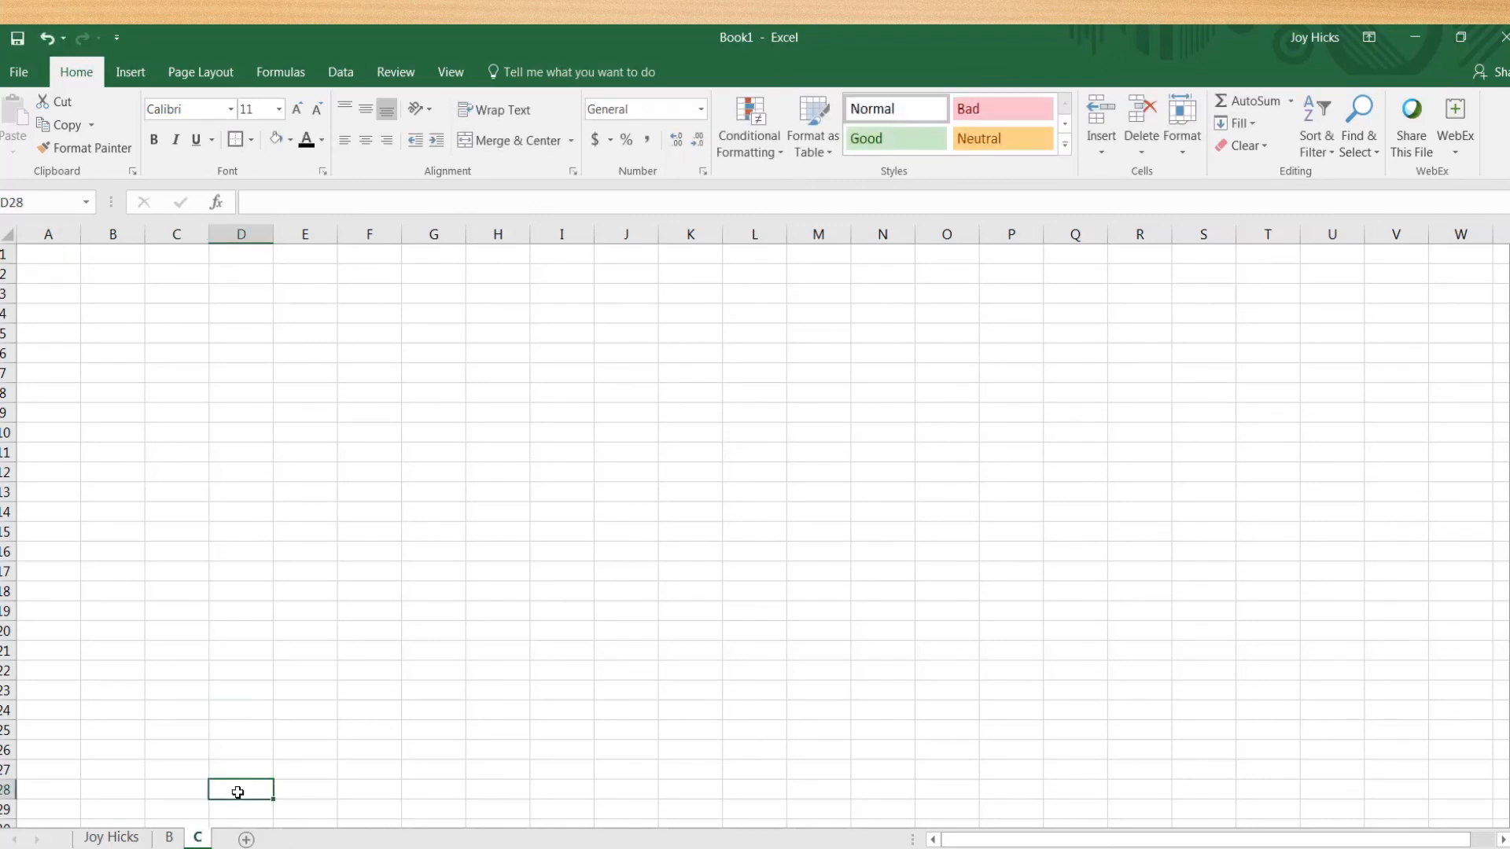
- Copy the entire contents of the first customer's sheet and paste them over the whole of sheet B
{"action": "left_click", "coordinate": [169, 838]}
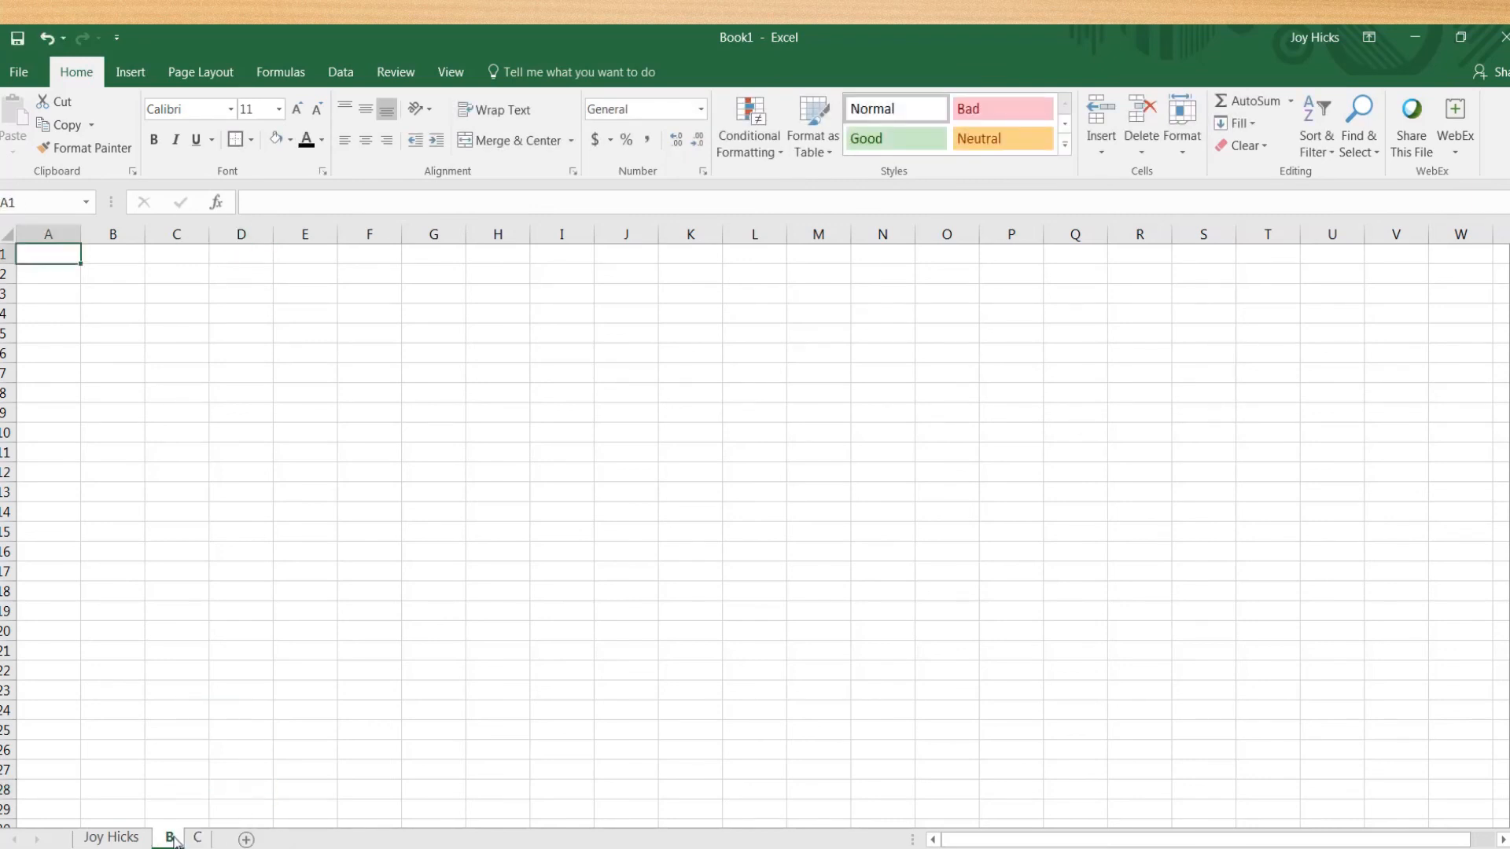
{"action": "left_click", "coordinate": [116, 840]}
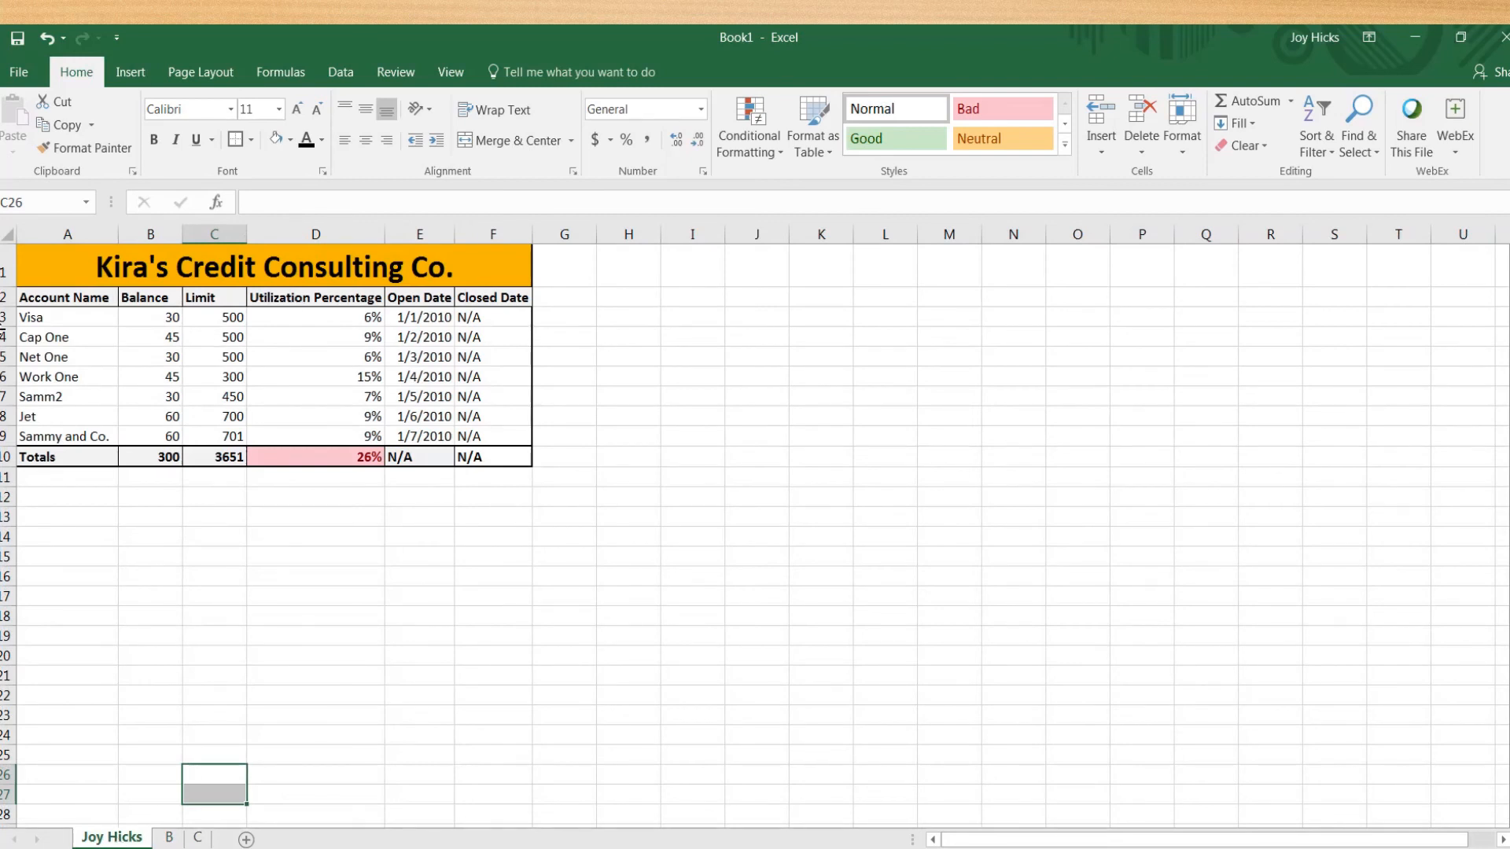
{"action": "left_click", "coordinate": [189, 633]}
{"action": "left_click", "coordinate": [7, 232]}
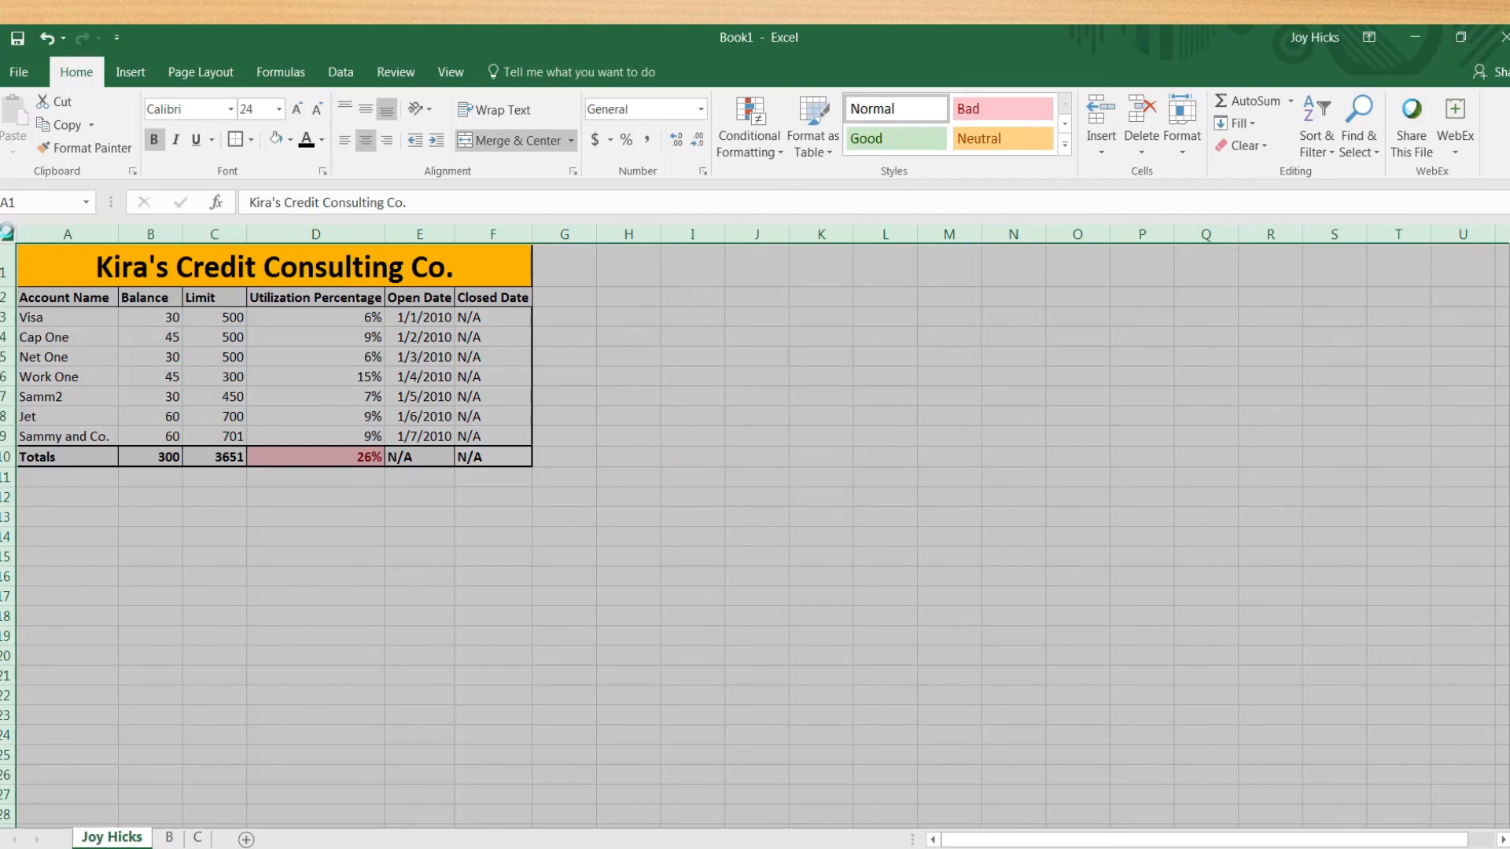
{"action": "key", "text": "ctrl+c"}
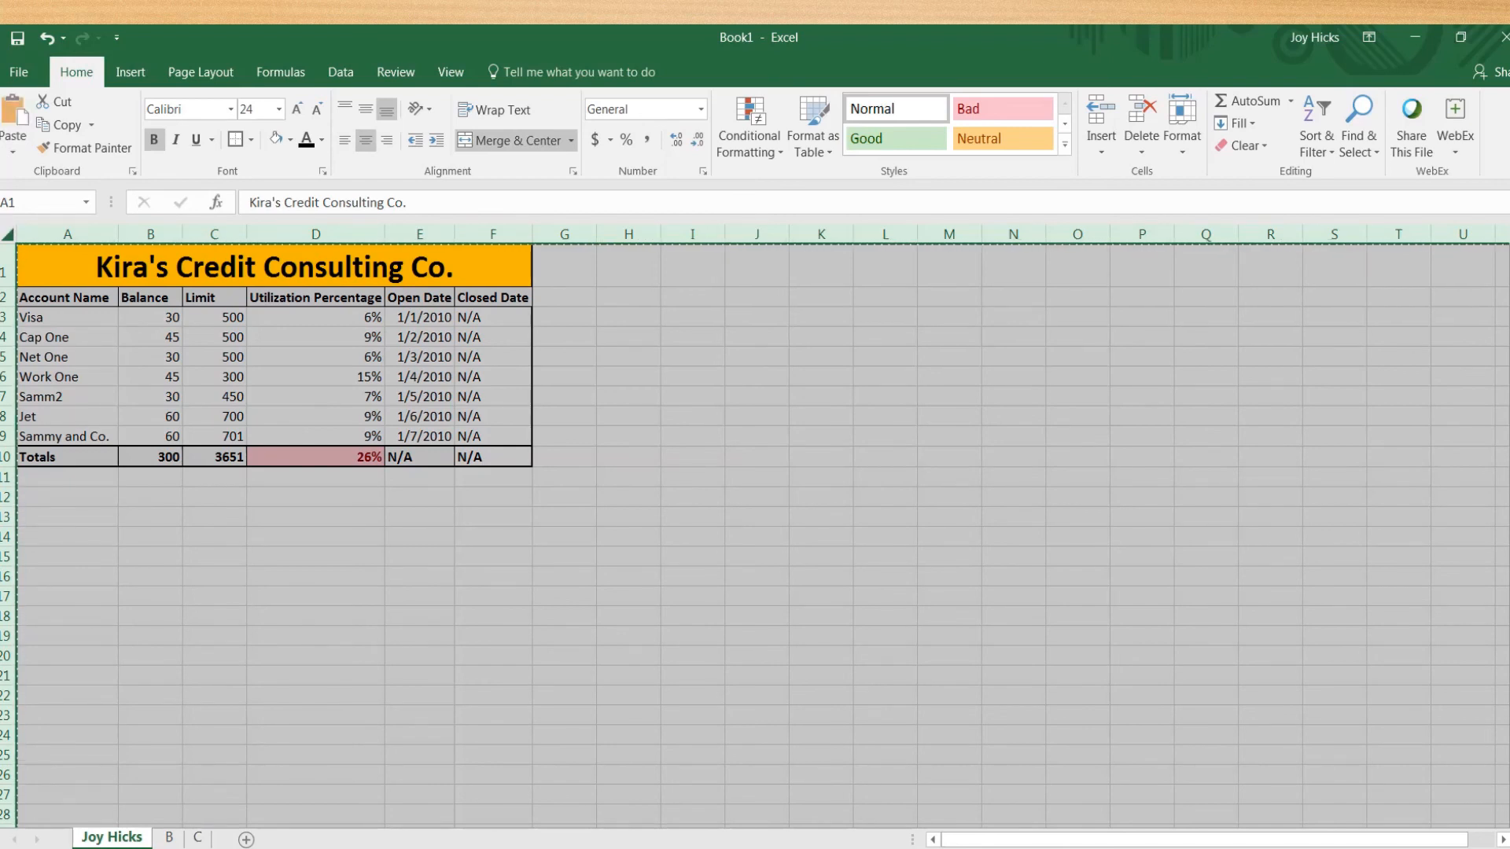
{"action": "left_click", "coordinate": [168, 838]}
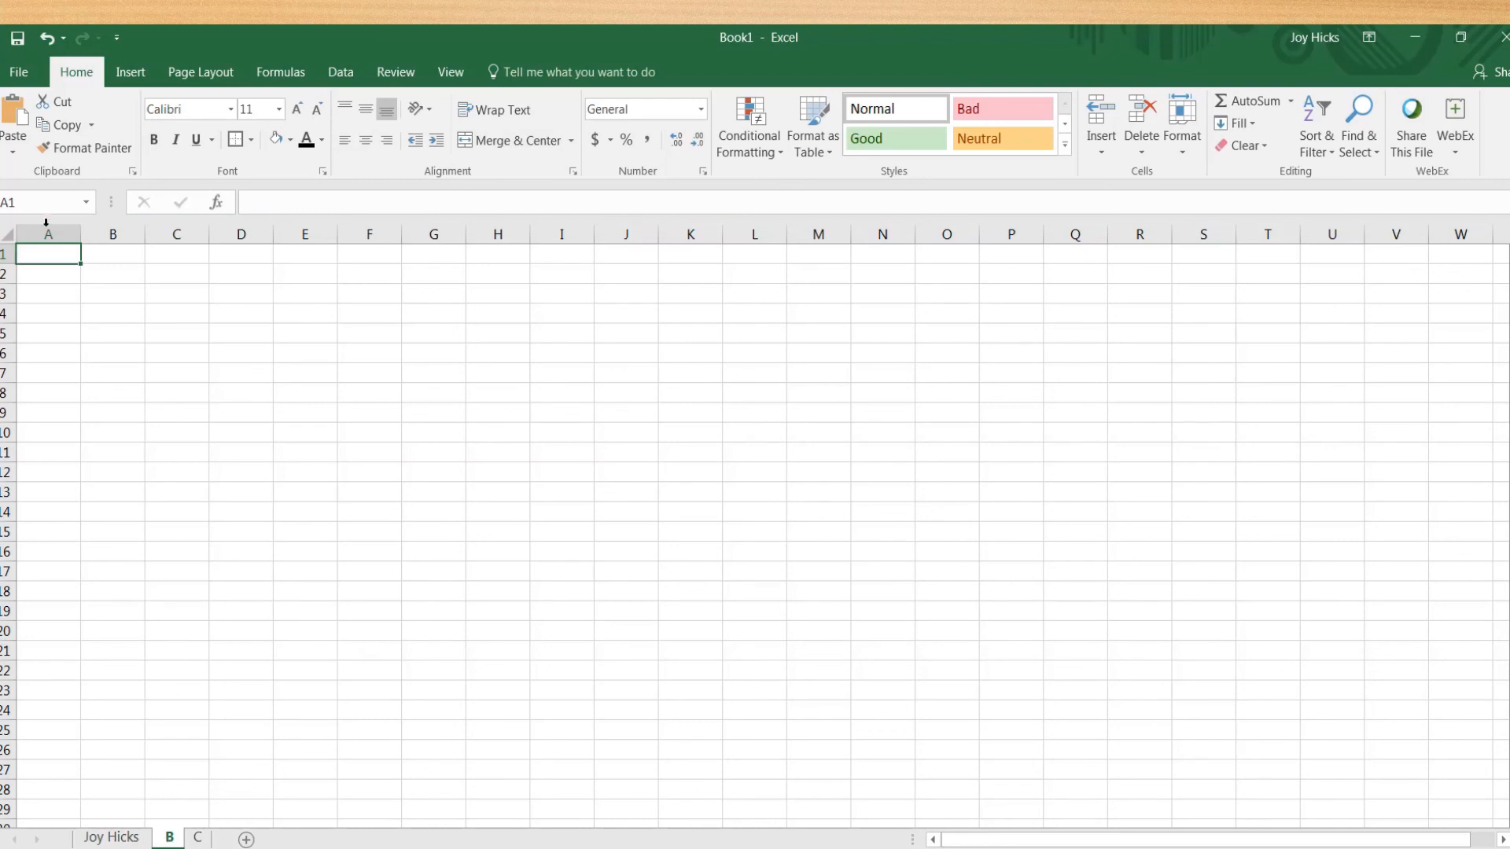
{"action": "left_click", "coordinate": [13, 234]}
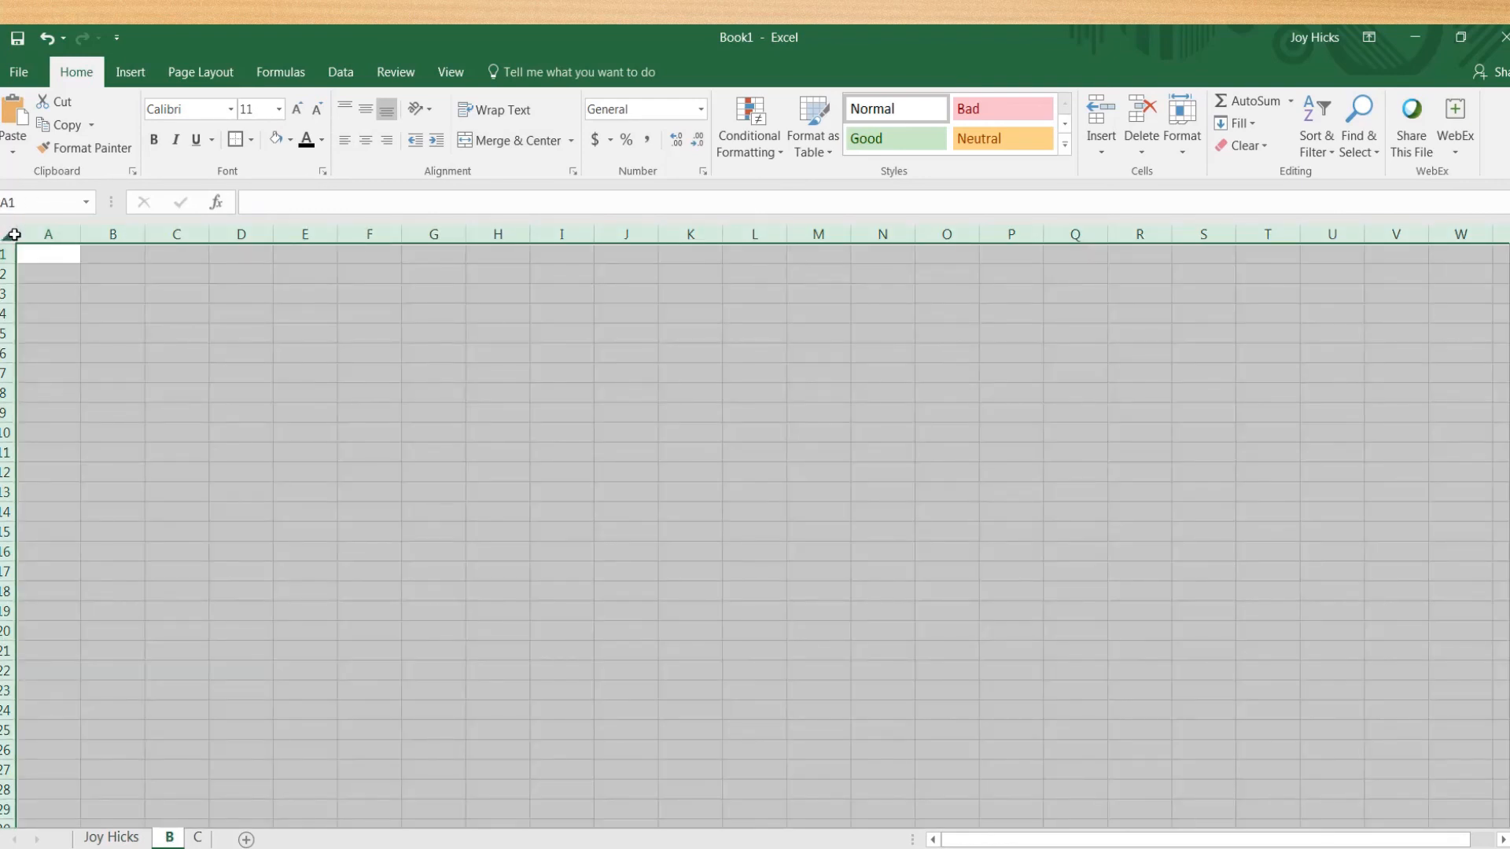
{"action": "key", "text": "ctrl+v"}
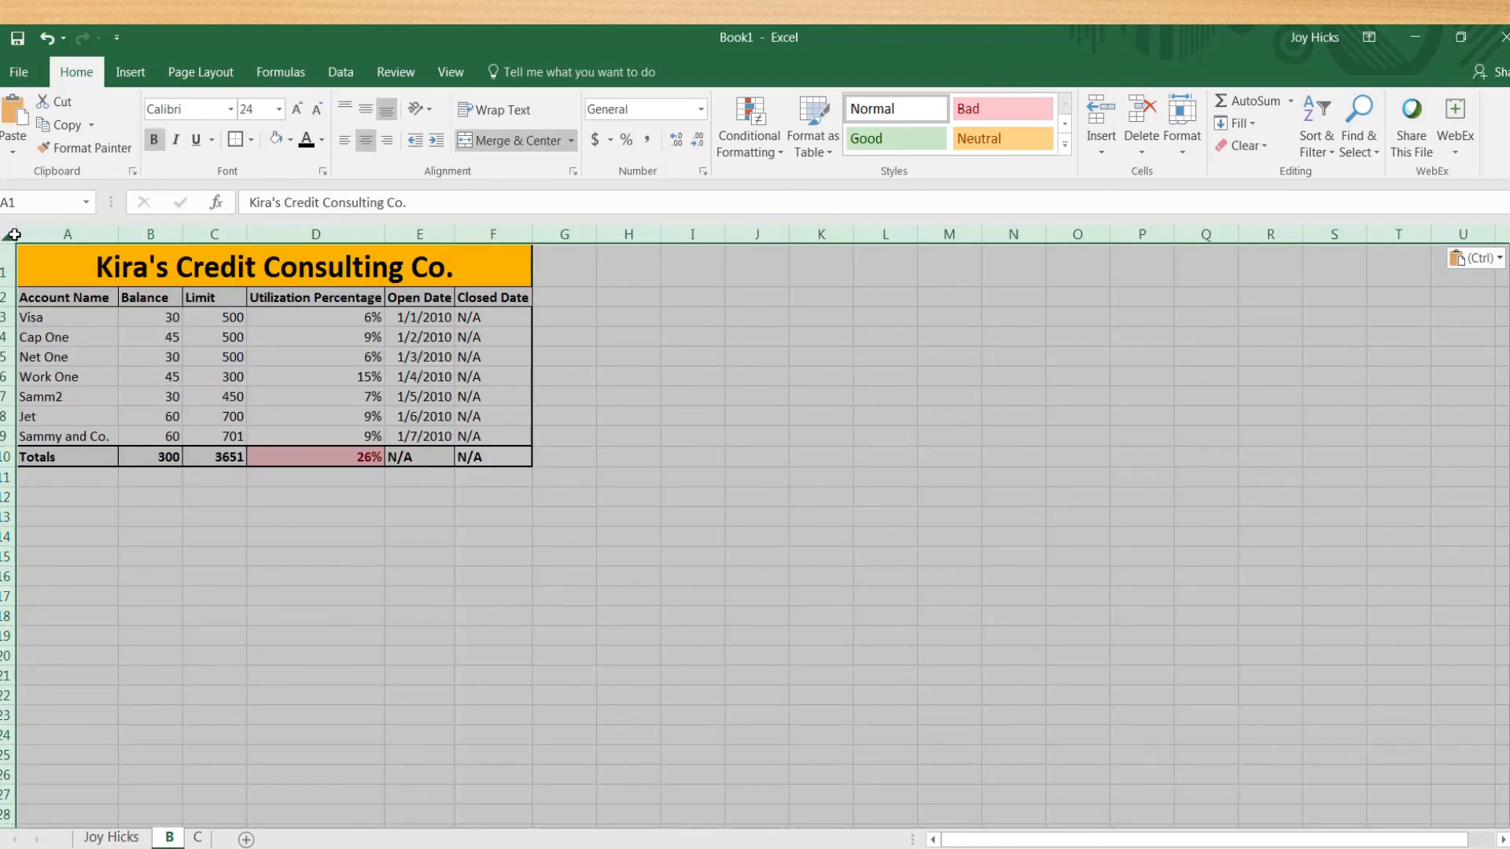
{"action": "left_click", "coordinate": [290, 554]}
- On sheet B, replace the account name in A3 with "no" and the one in A4 with "yes"
{"action": "left_click", "coordinate": [55, 314]}
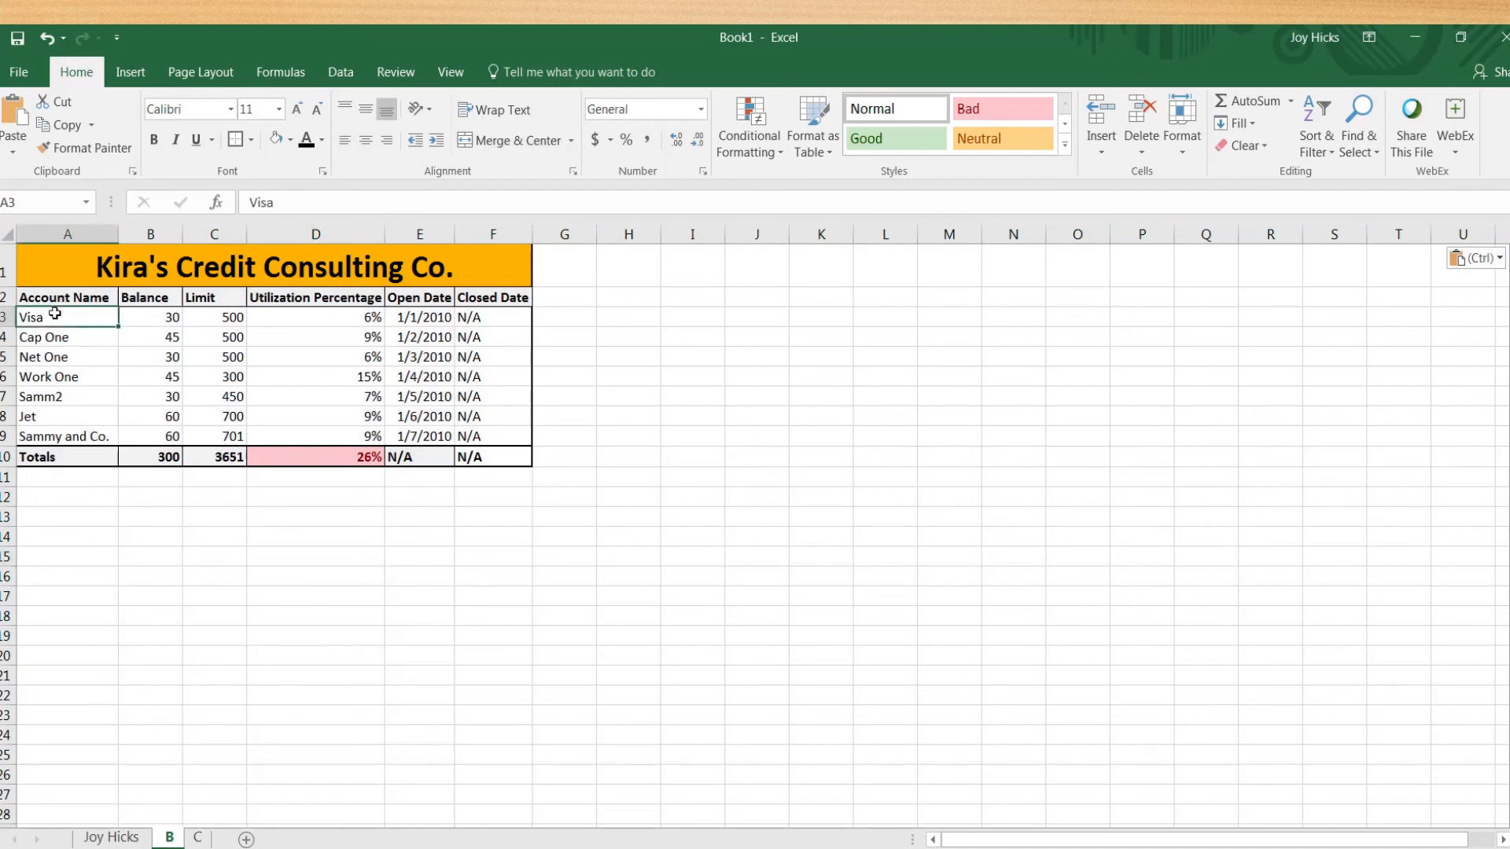
{"action": "type", "text": "no"}
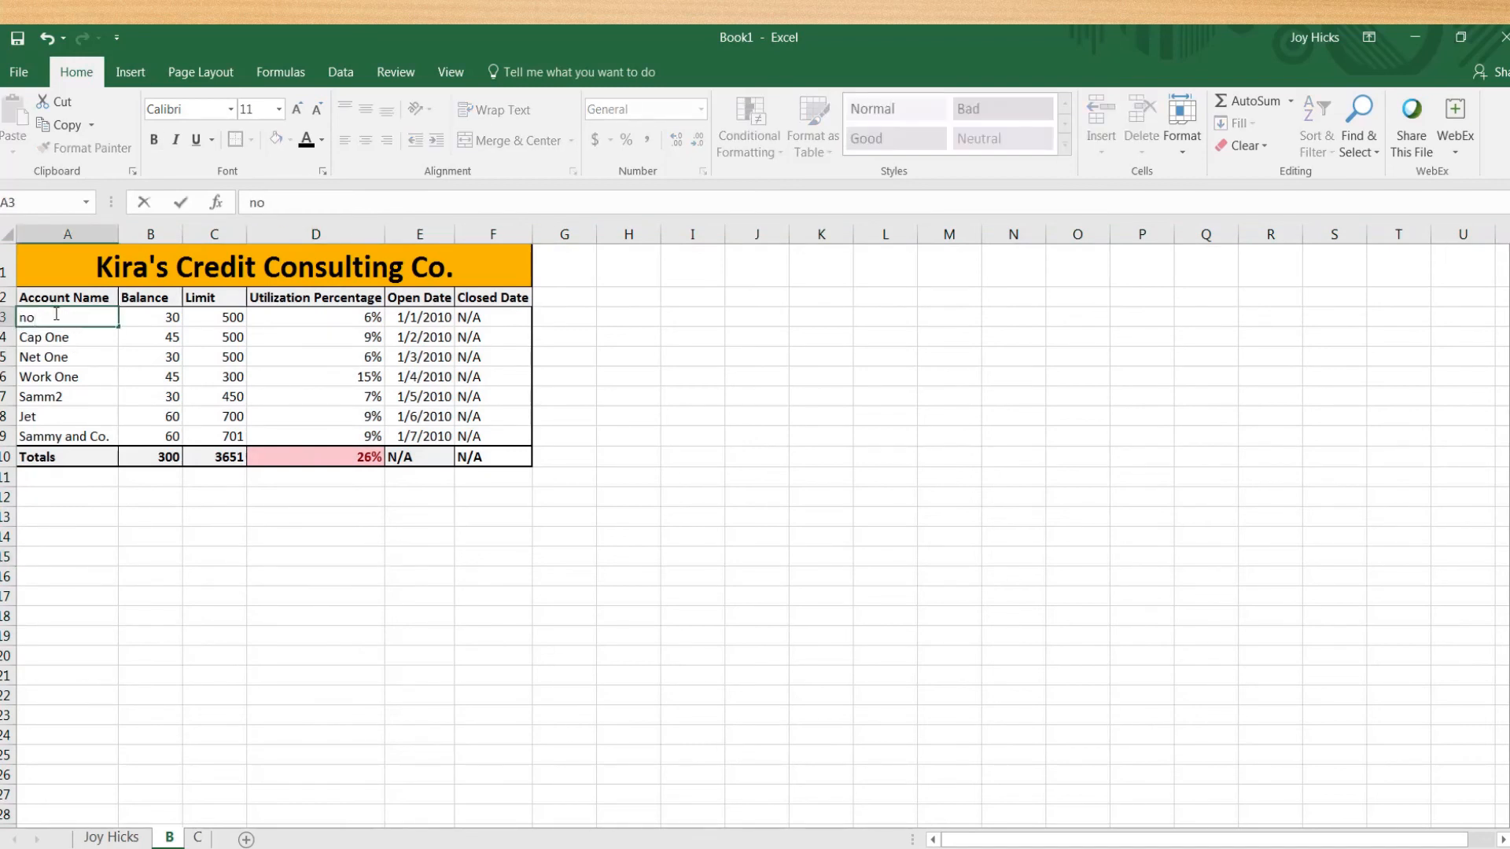
{"action": "key", "text": "Return"}
{"action": "type", "text": "yes"}
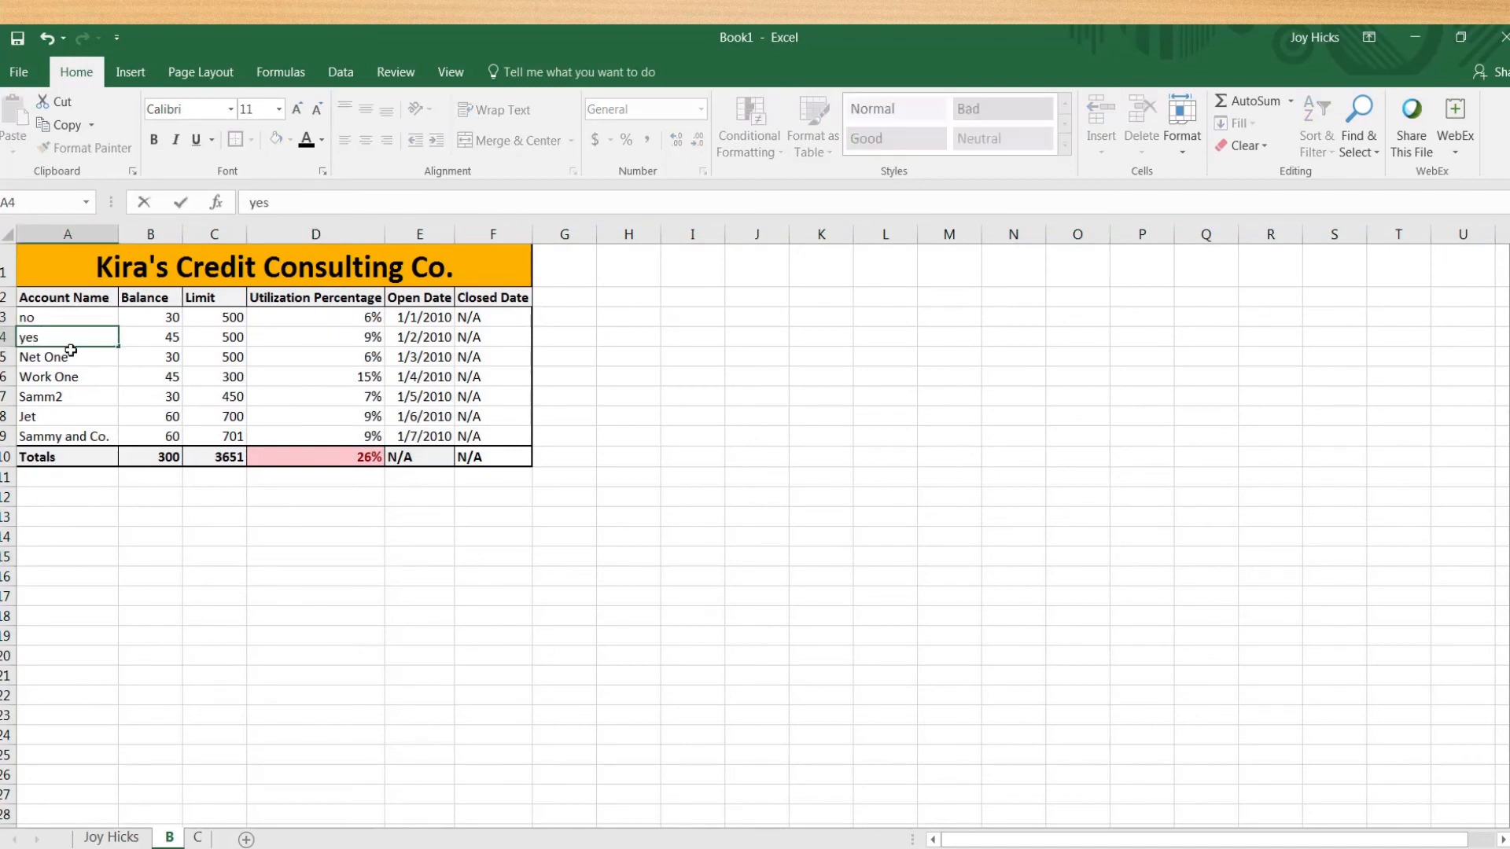
{"action": "left_click", "coordinate": [85, 371]}
{"action": "left_click", "coordinate": [103, 698]}
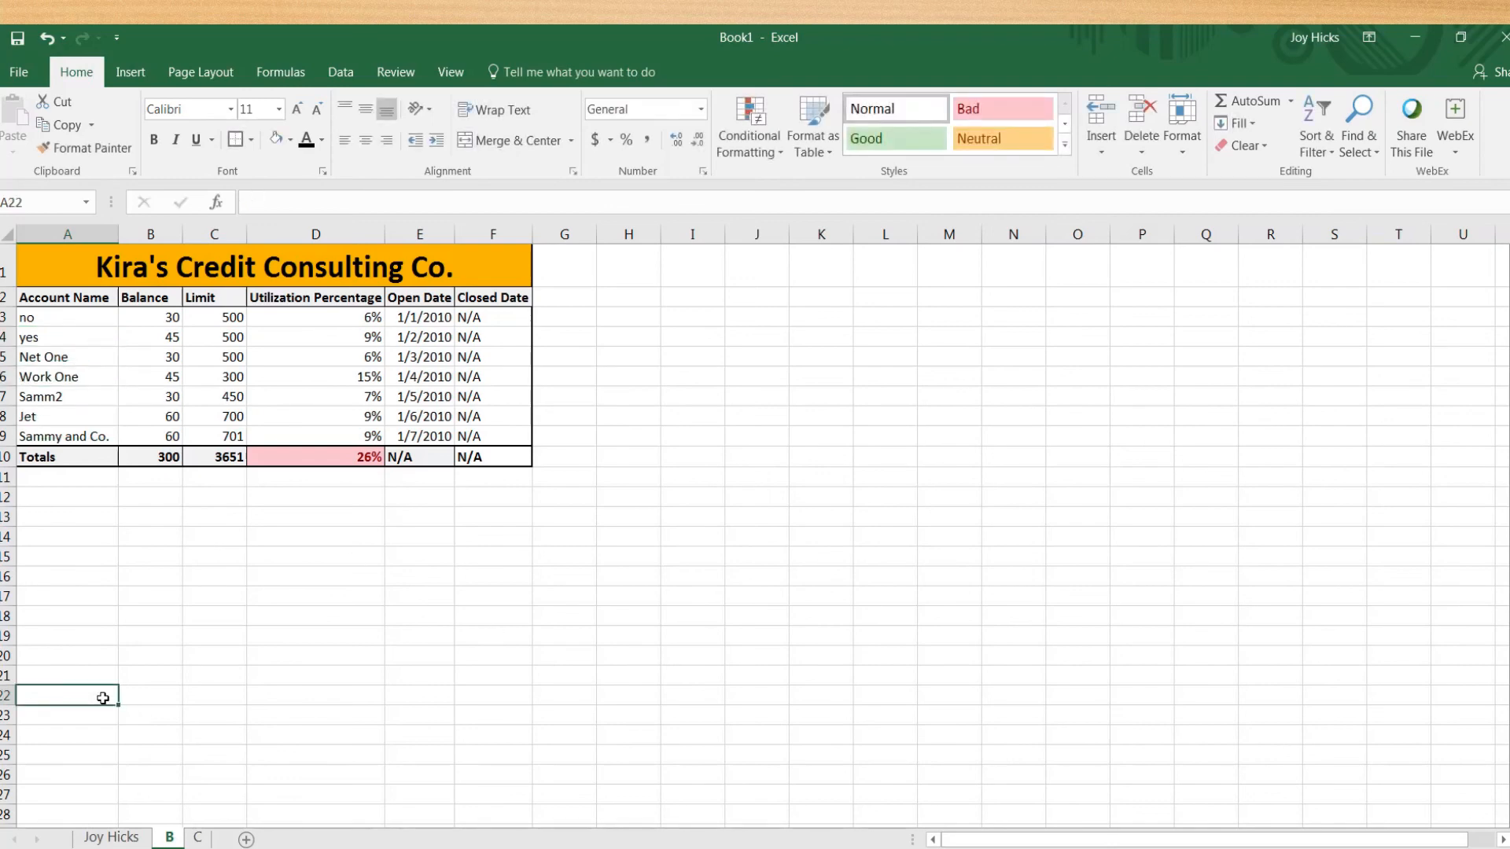
- On the first customer's sheet, set the Samm2 account's limit in C7 to 500
{"action": "left_click", "coordinate": [110, 838]}
{"action": "left_click", "coordinate": [200, 402]}
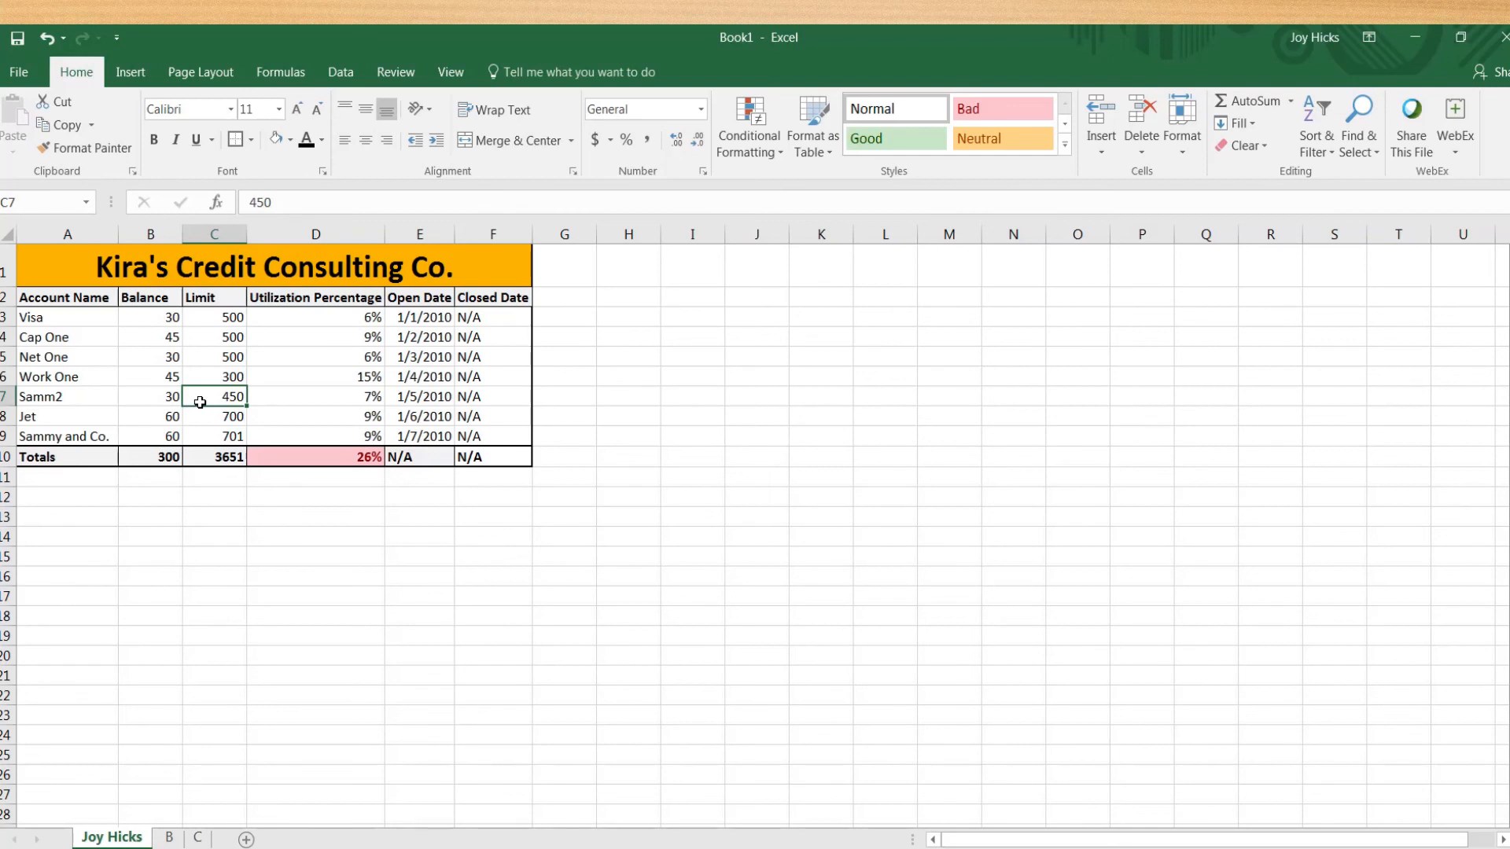
{"action": "type", "text": "500"}
{"action": "key", "text": "Return"}
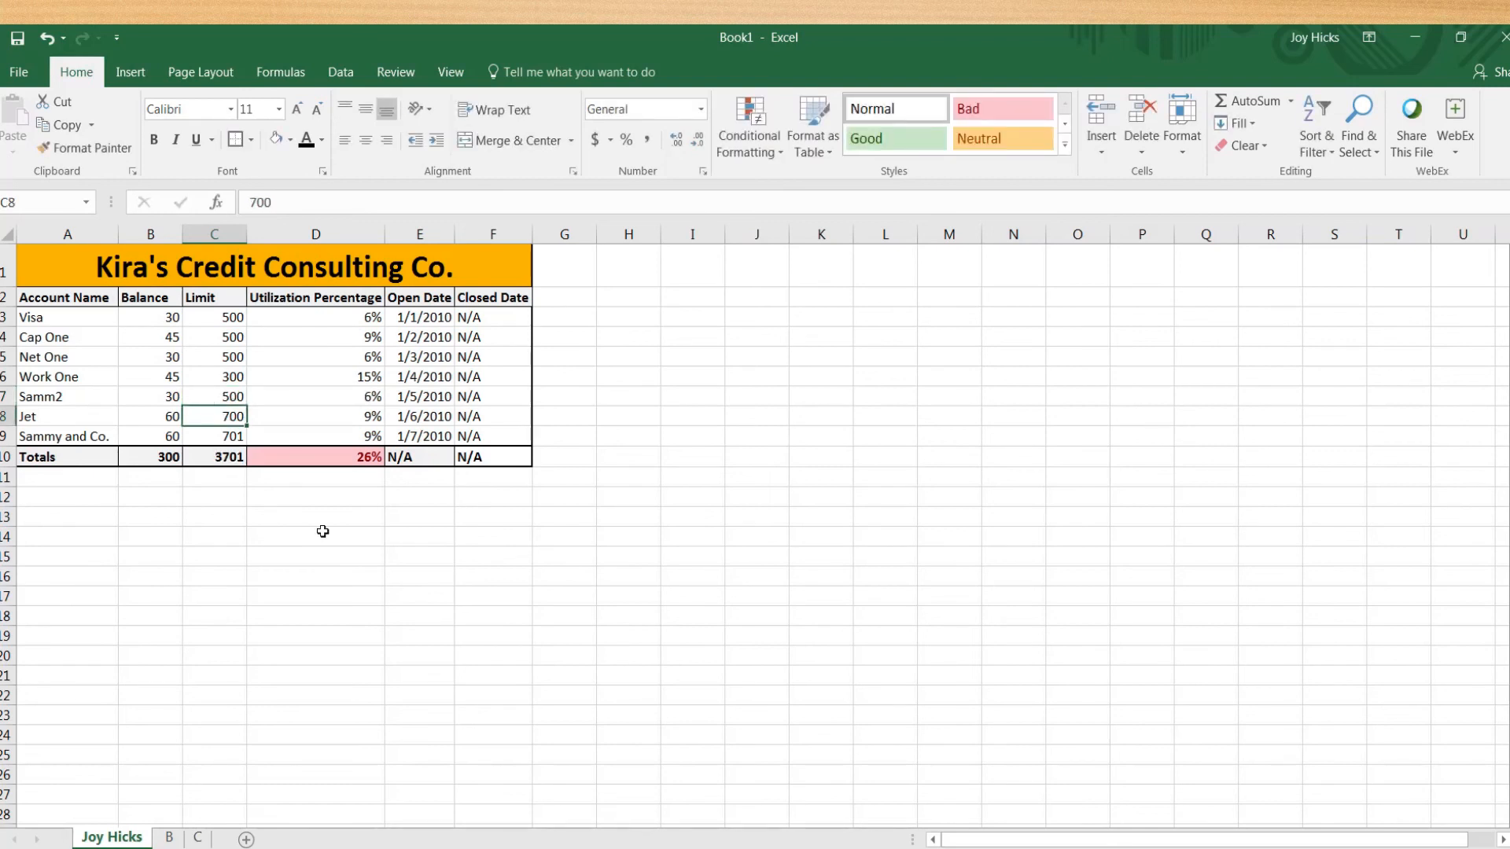
- Select the Samm2 account's balance cell B7 on the first customer's sheet
{"action": "left_click", "coordinate": [132, 402]}
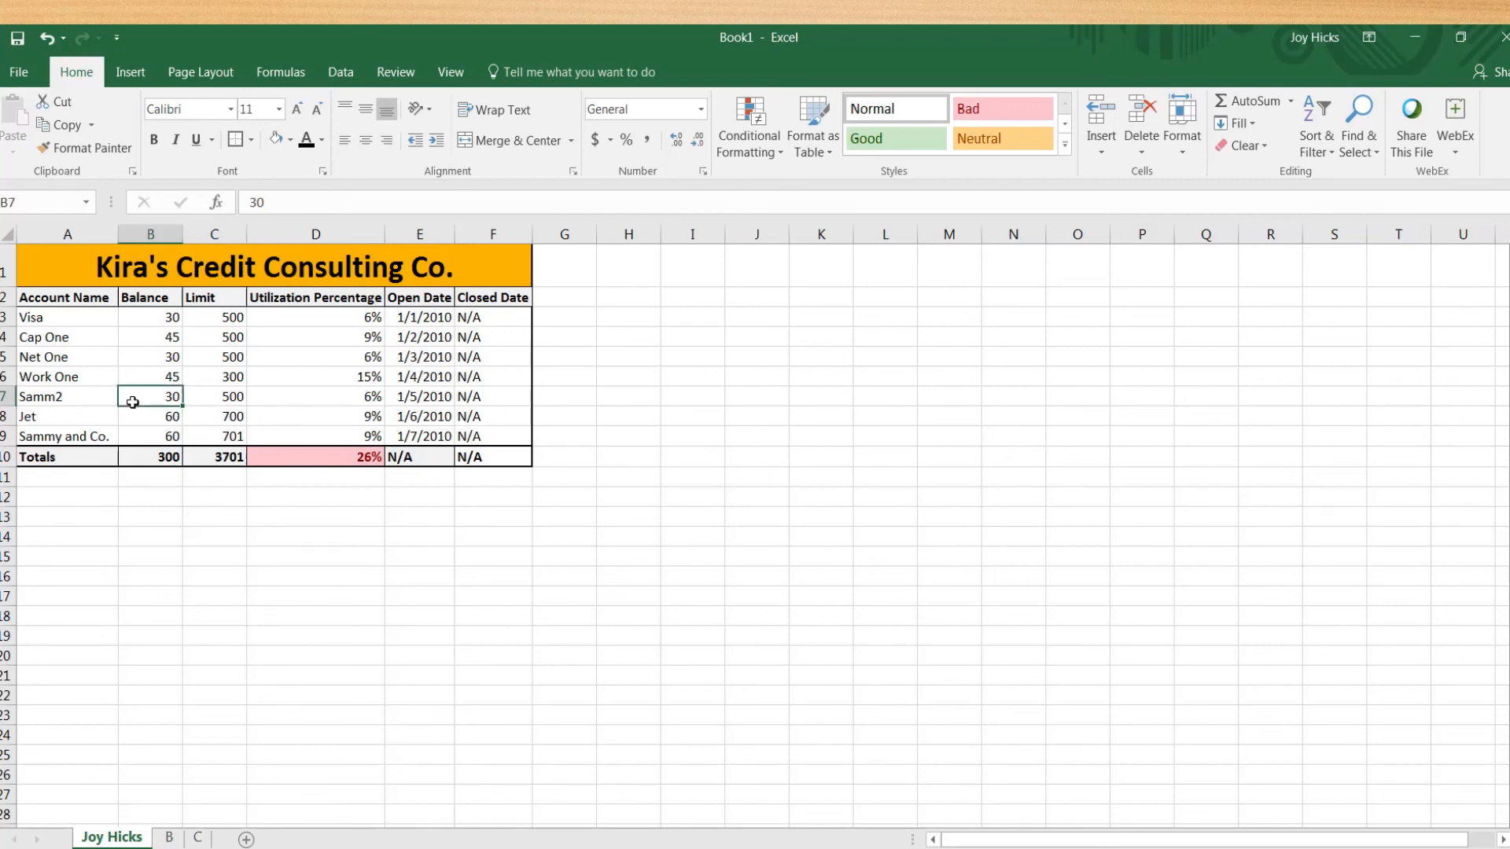